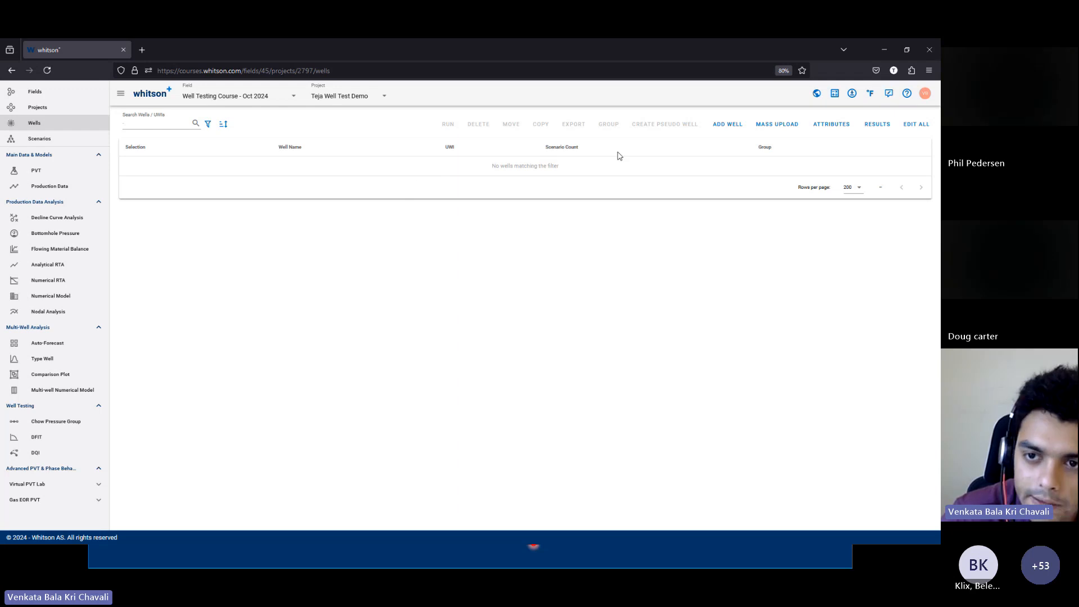
Download the "Well Test Examples - DFIT/CPG/DQI" mass upload workbook, replacing the existing file in Downloads, and open it in Excel
left_click(771, 127)
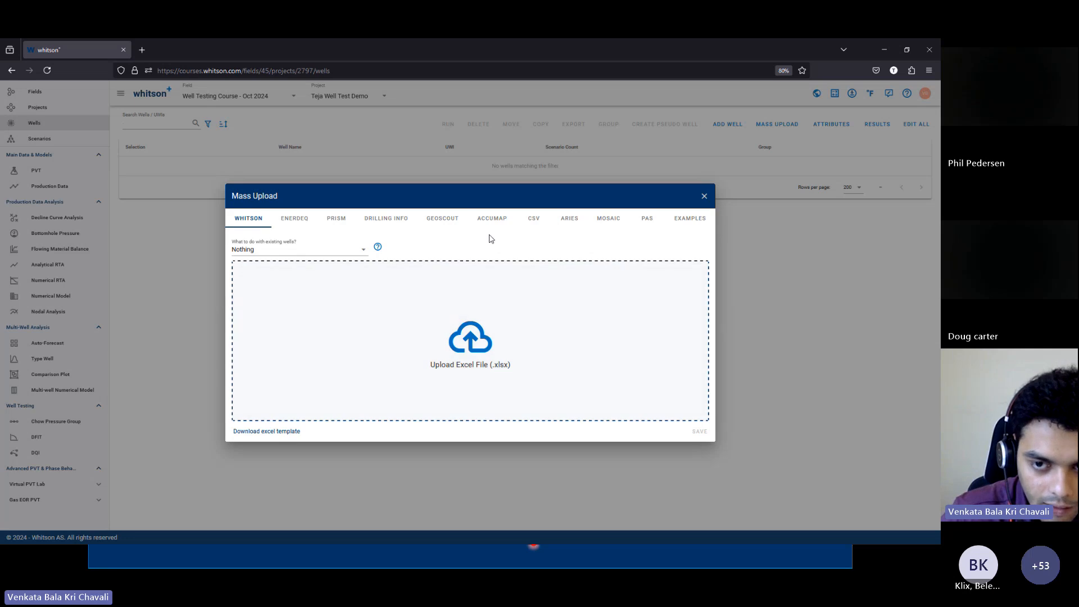
left_click(696, 220)
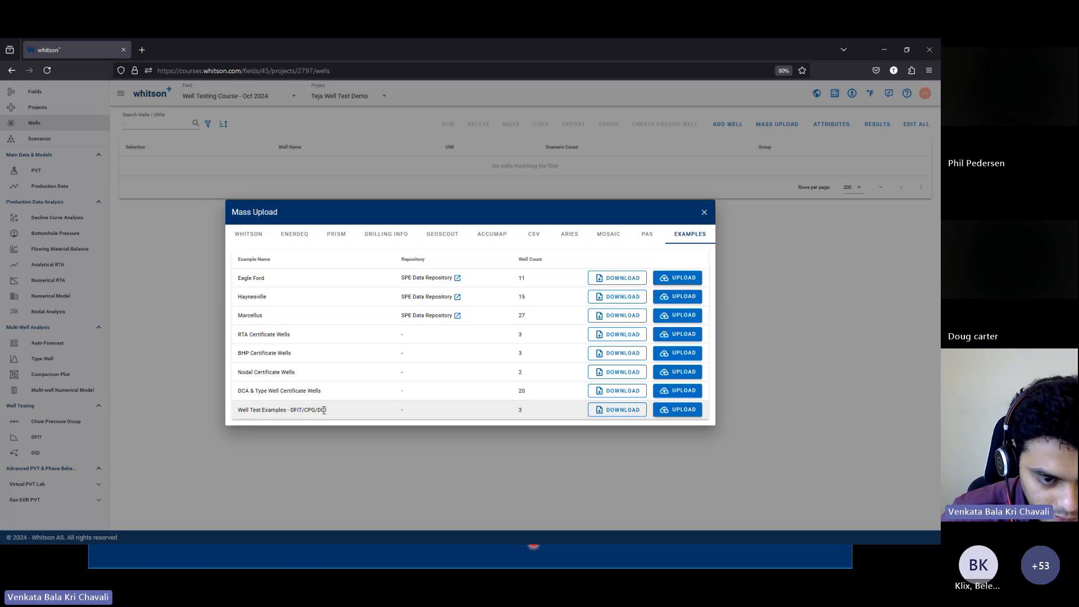
left_click(644, 413)
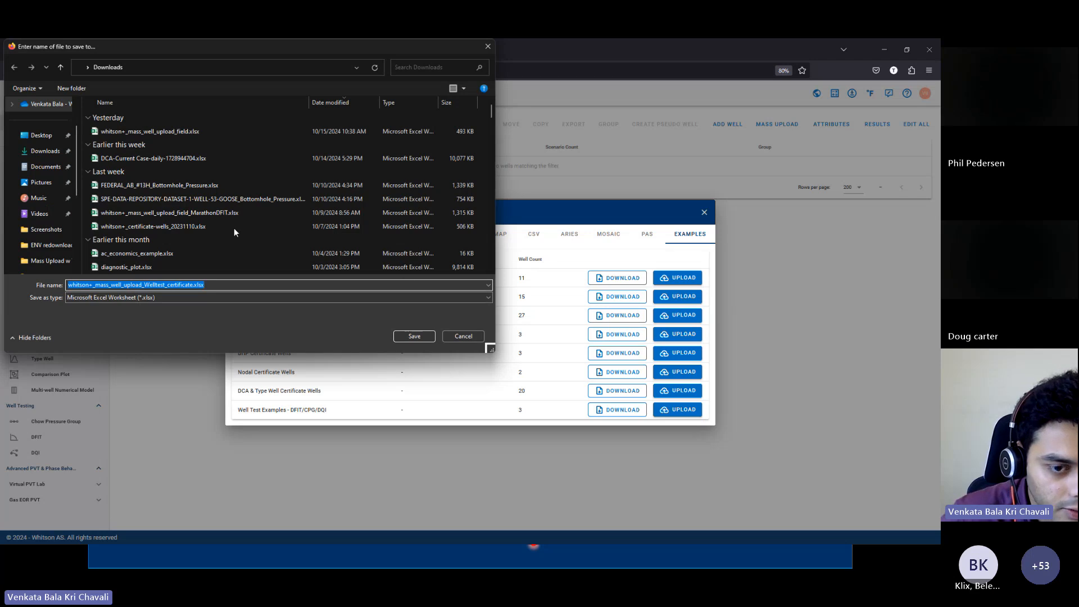
left_click(416, 339)
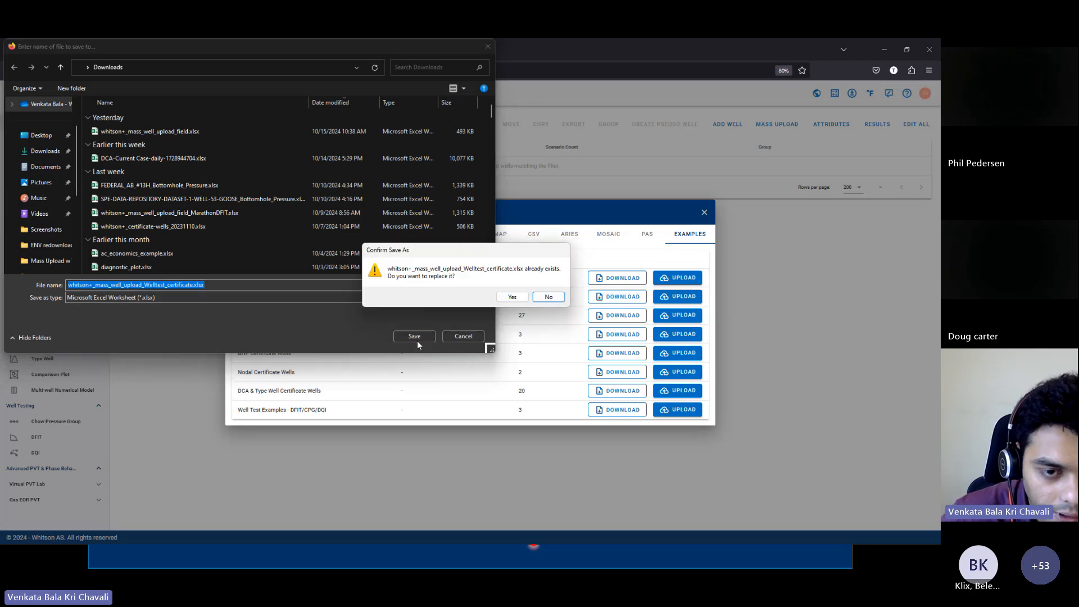
left_click(513, 297)
left_click(877, 71)
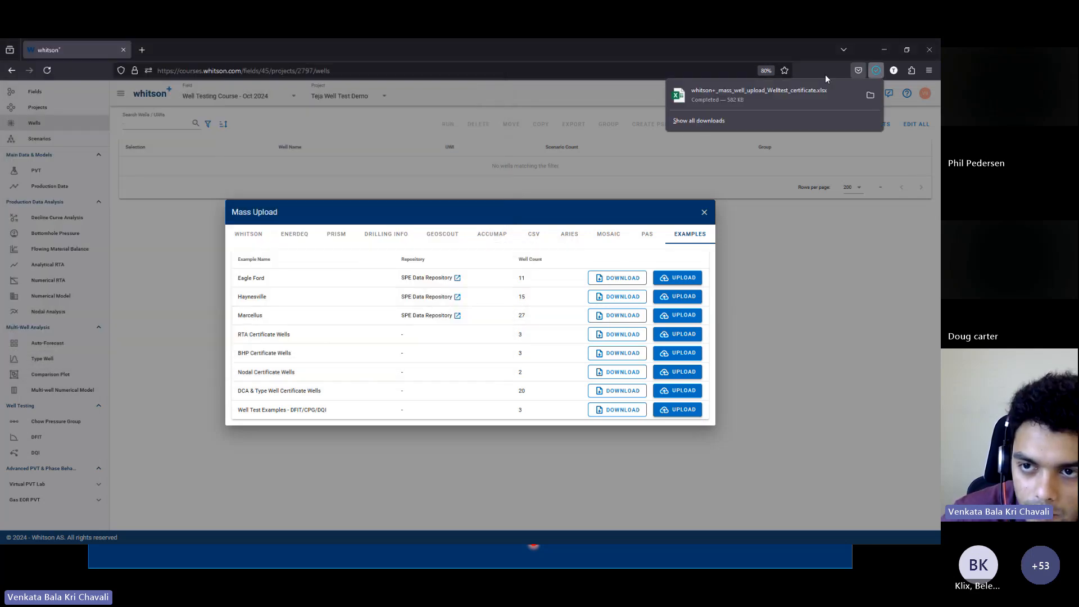
left_click(800, 92)
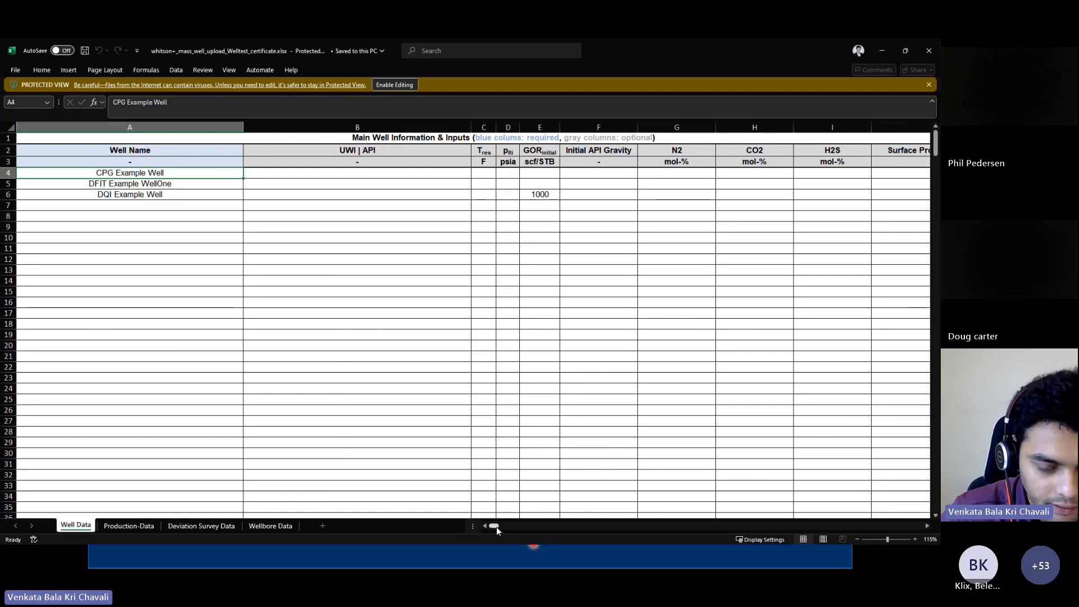
Examine the Well Data sheet's CPG, DFIT and DQI example wells and its optional metrics and location columns
left_click_drag(497, 527, 492, 528)
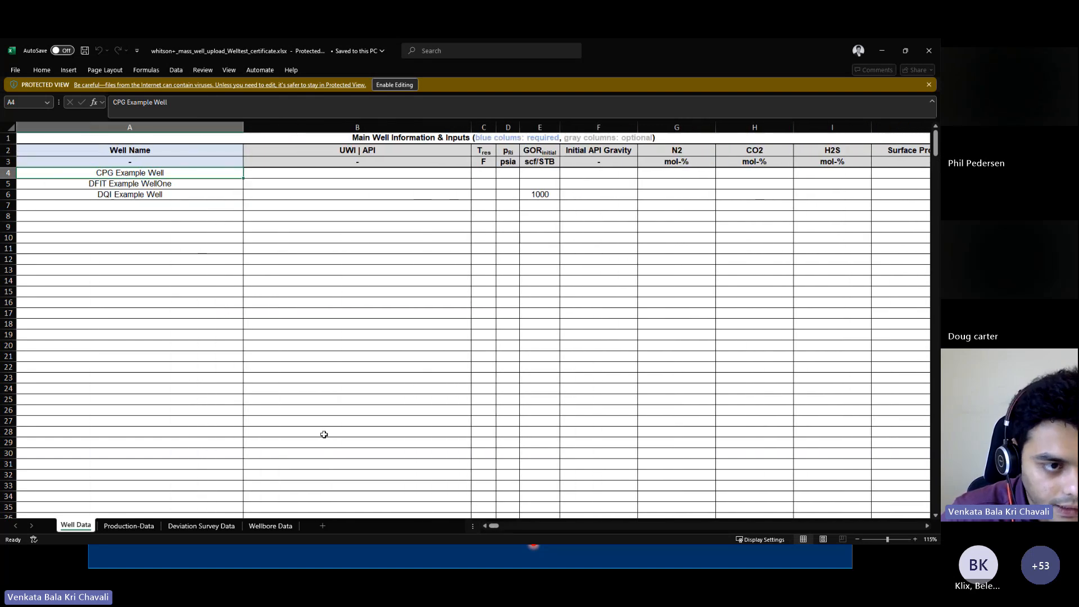
left_click(171, 196)
left_click(181, 178)
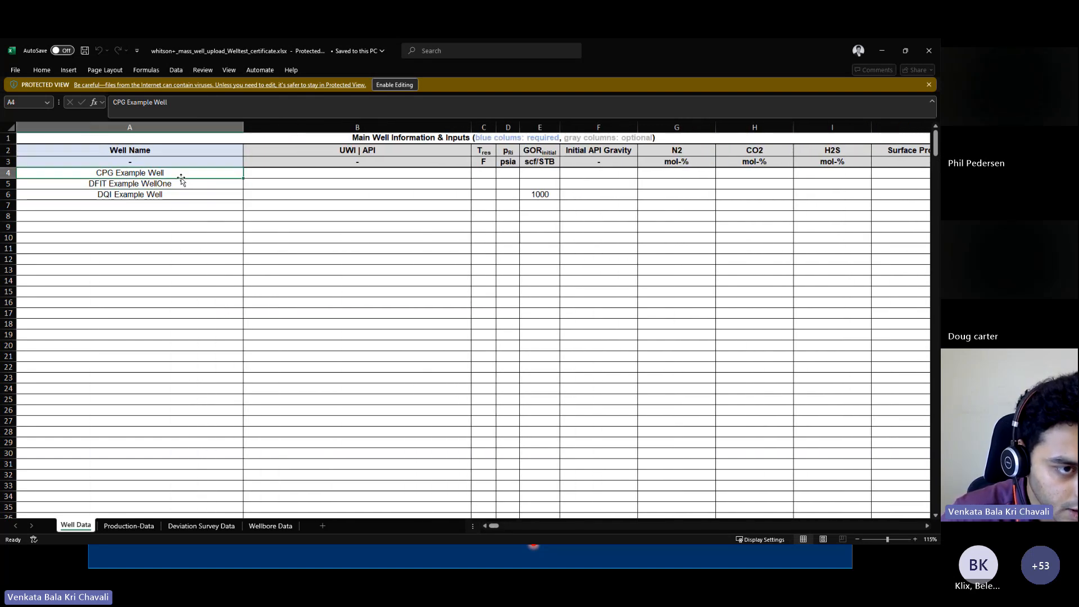
left_click(186, 185)
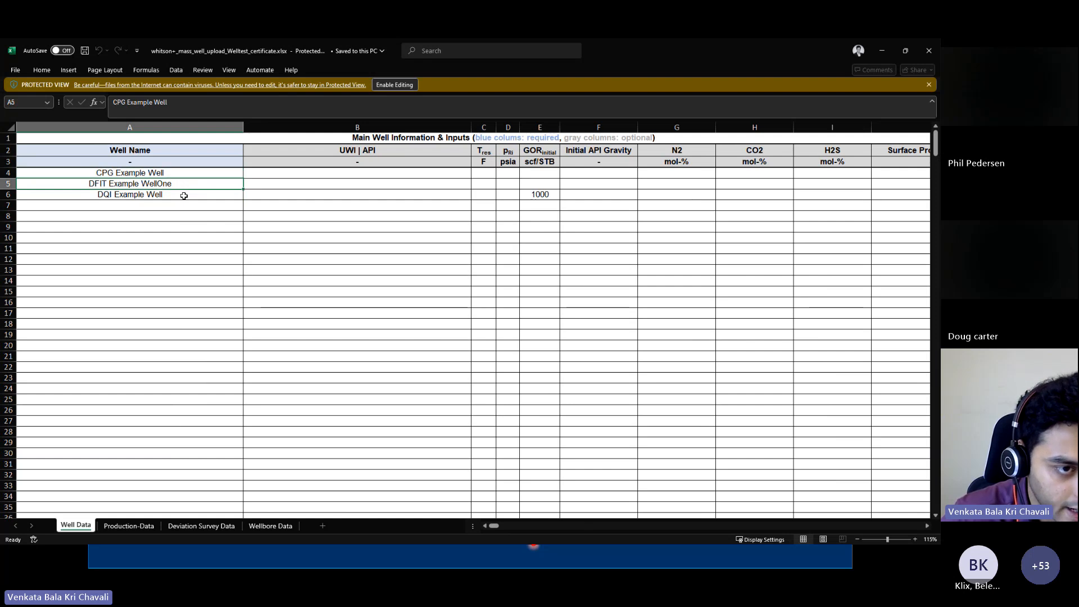
left_click(184, 195)
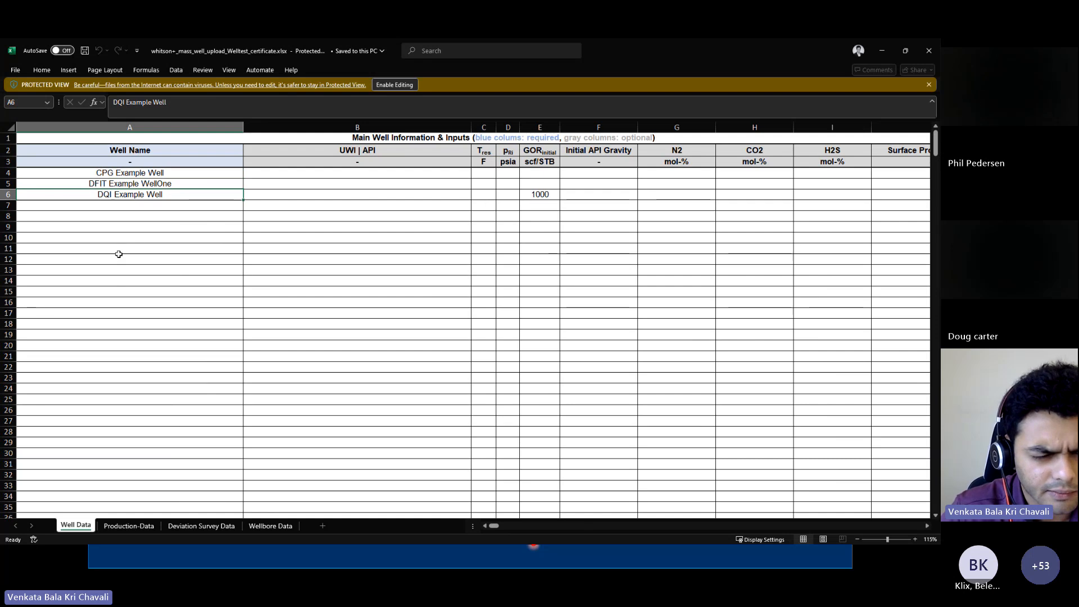
left_click(104, 172)
left_click(102, 194)
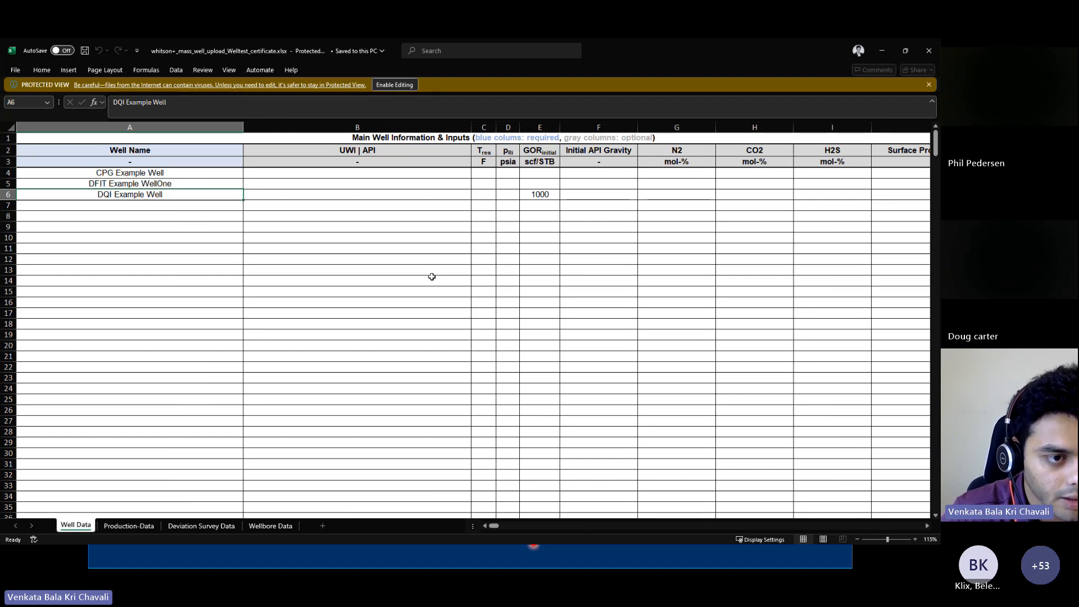
left_click(155, 174)
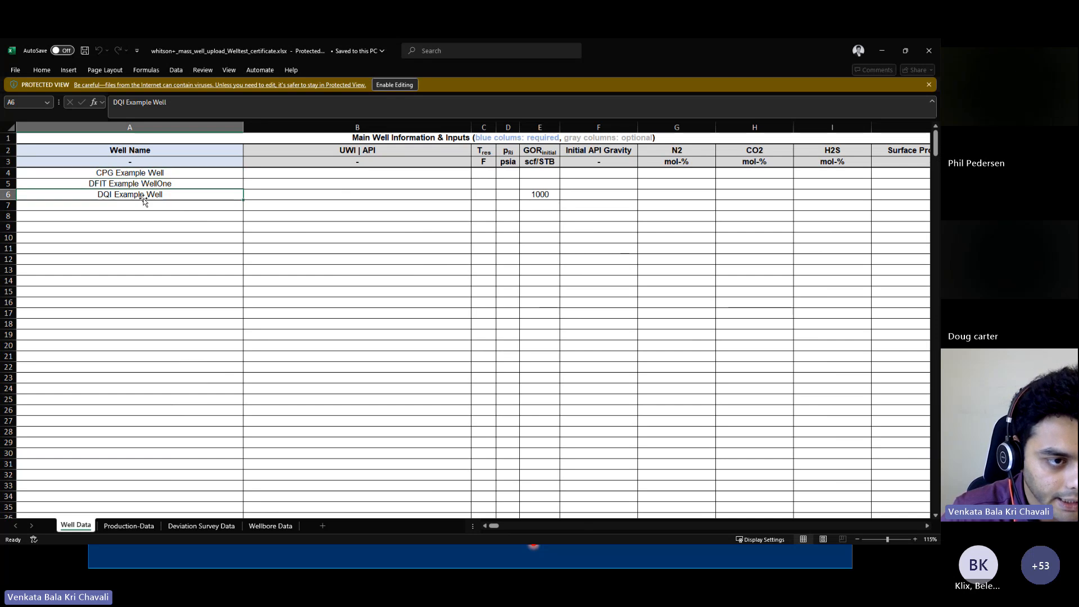
left_click(155, 183)
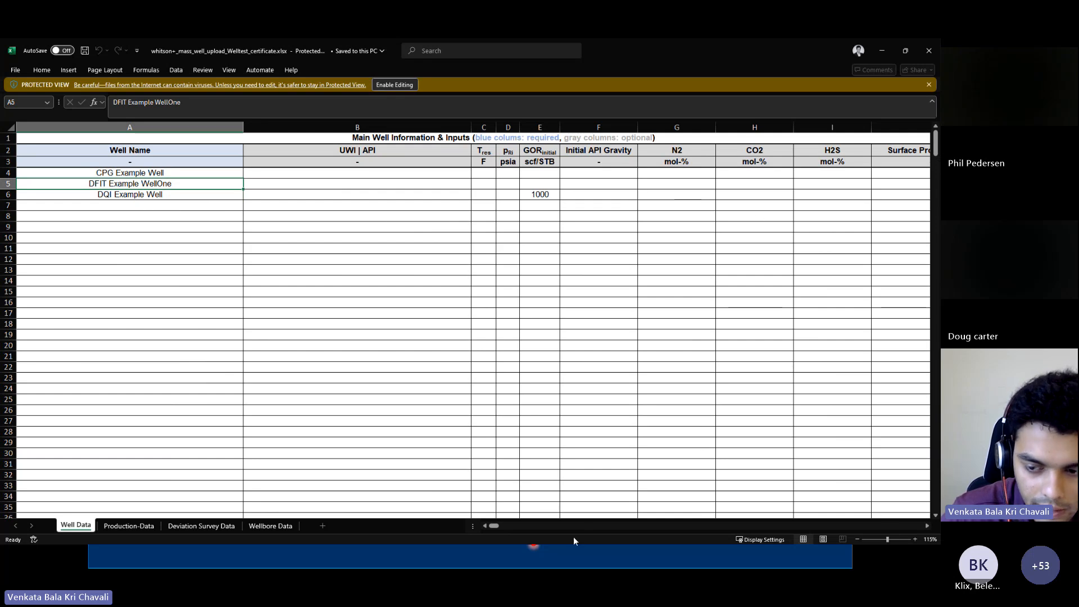
left_click(929, 526)
left_click_drag(930, 525, 929, 526)
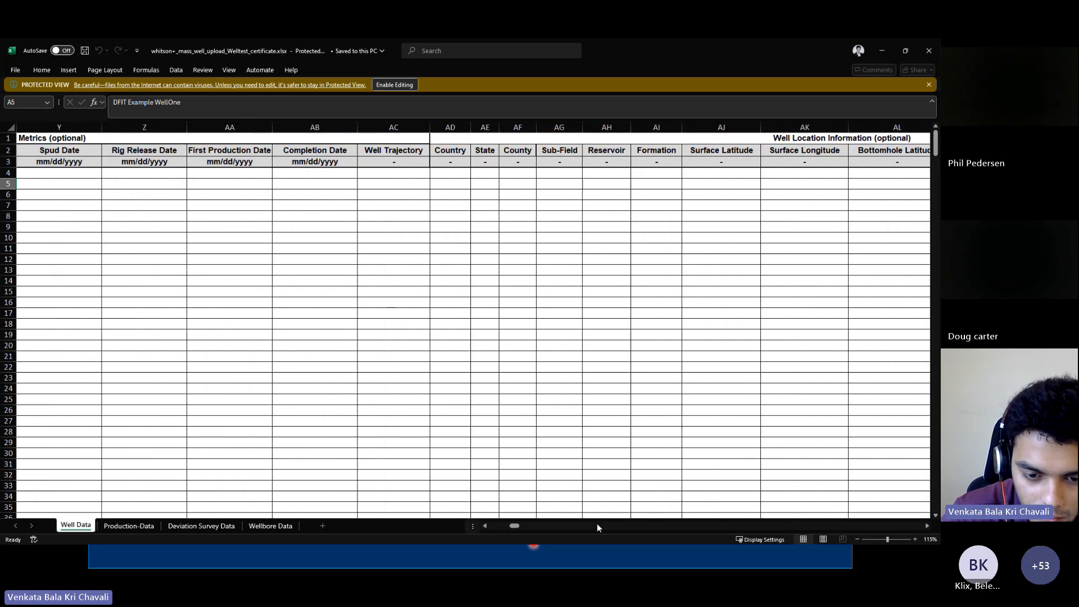
left_click_drag(514, 525, 481, 537)
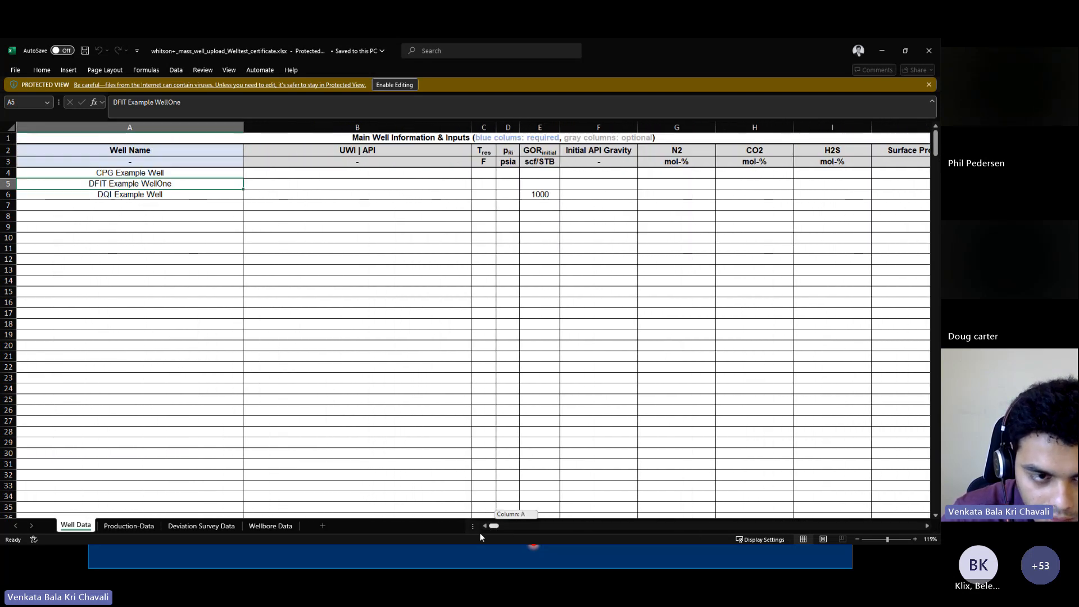
Examine the well names, timestamps and bottomhole pressures in the Production-Data sheet down to its last row
left_click(126, 527)
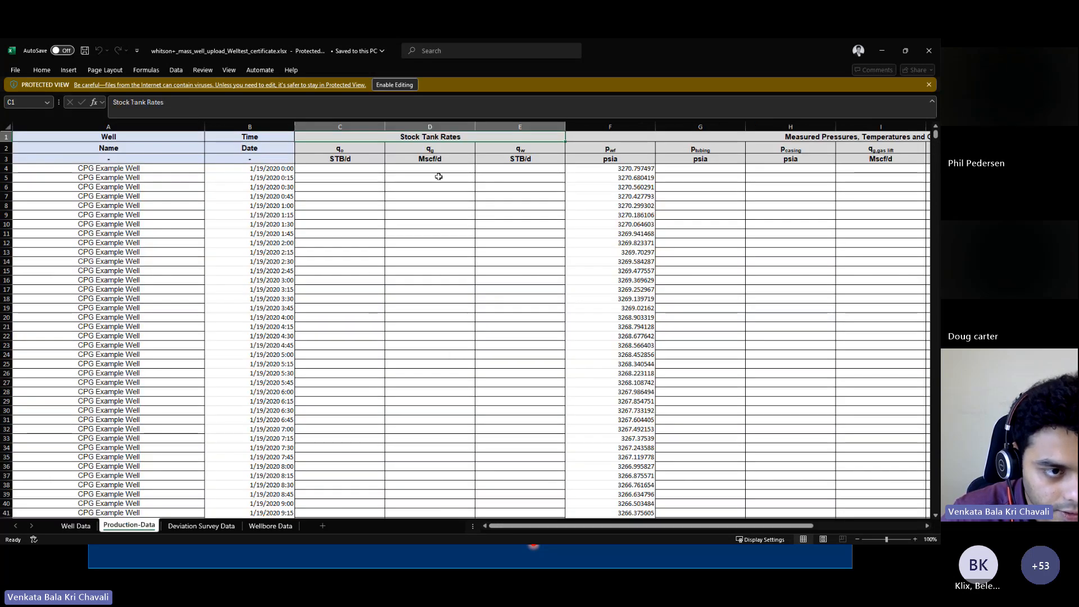
scroll(584, 270, "down", 5)
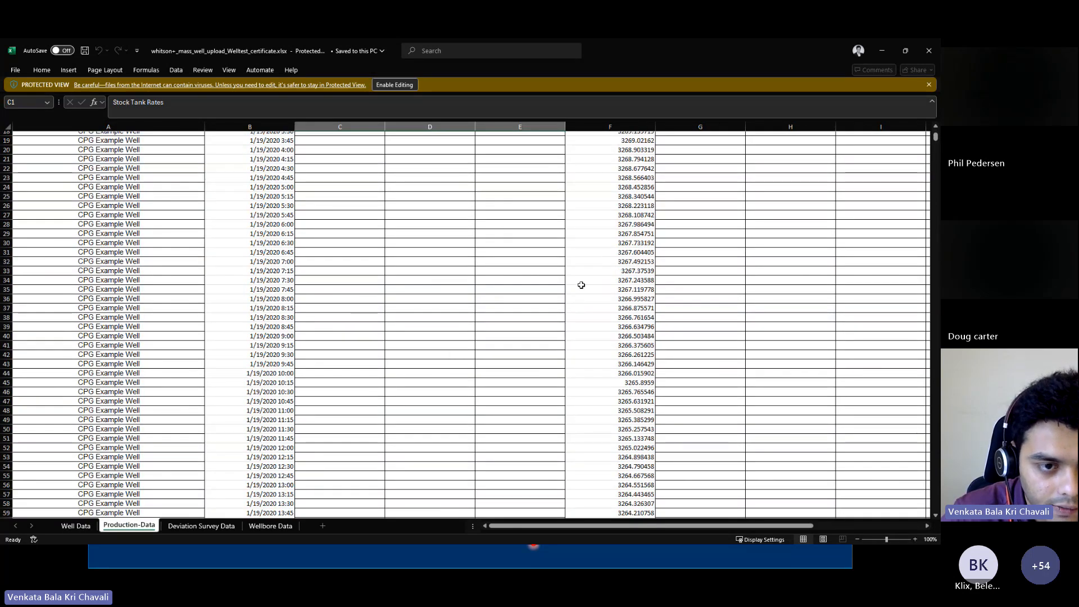
scroll(293, 282, "down", 10)
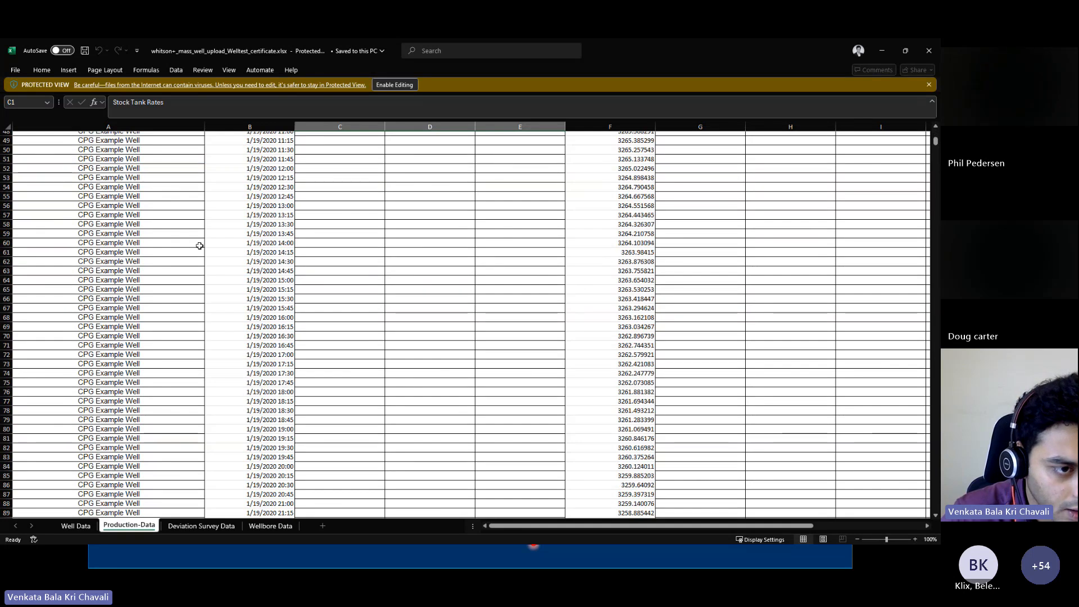
left_click(268, 298)
scroll(266, 310, "down", 20)
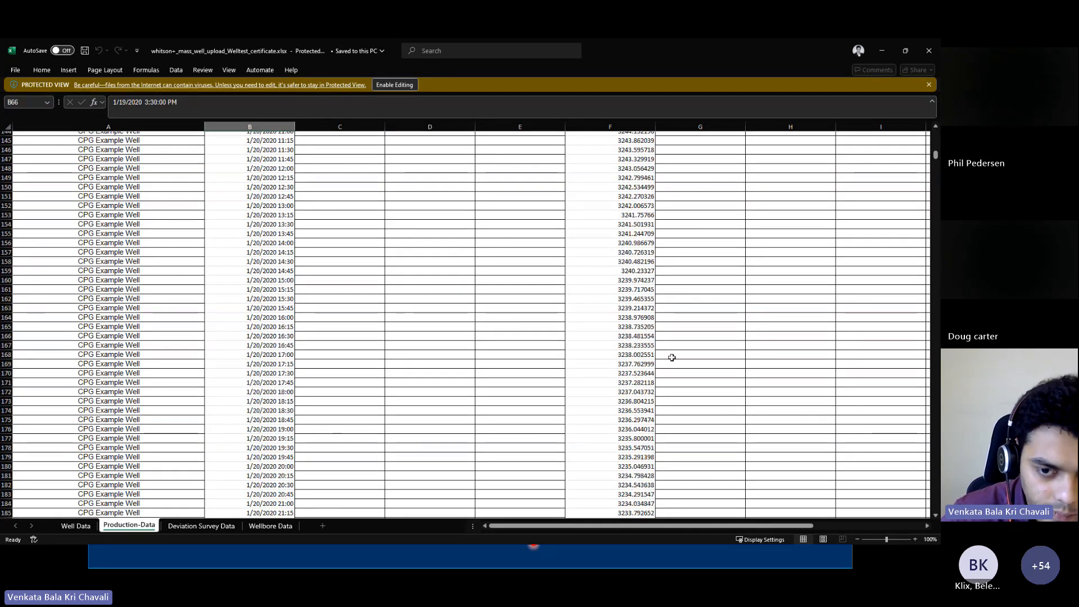
left_click(220, 289)
scroll(391, 370, "down", 4)
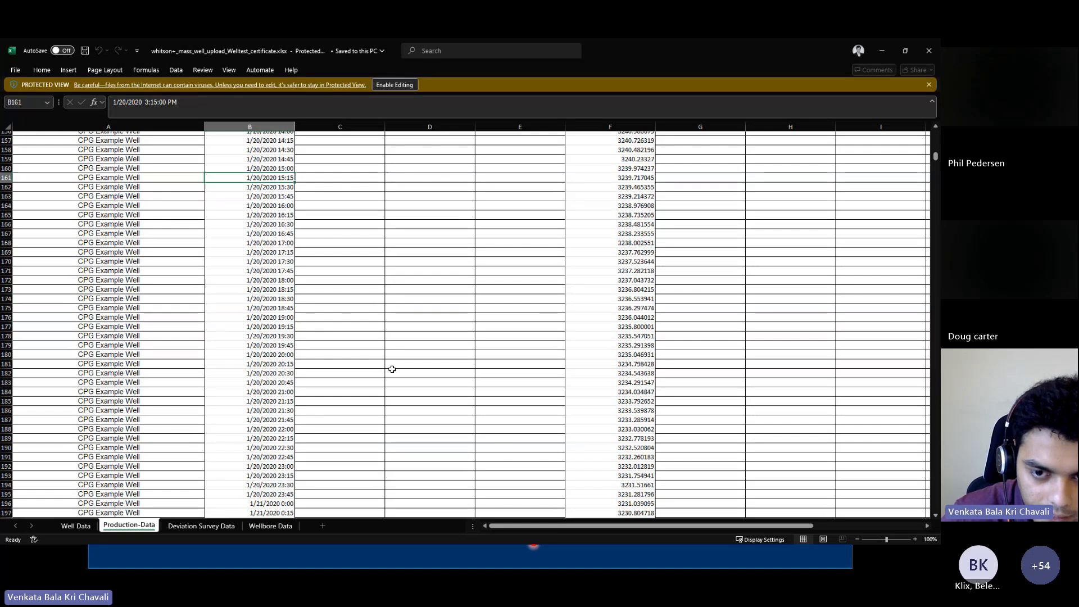
left_click(653, 366)
scroll(96, 369, "down", 6)
left_click(97, 366)
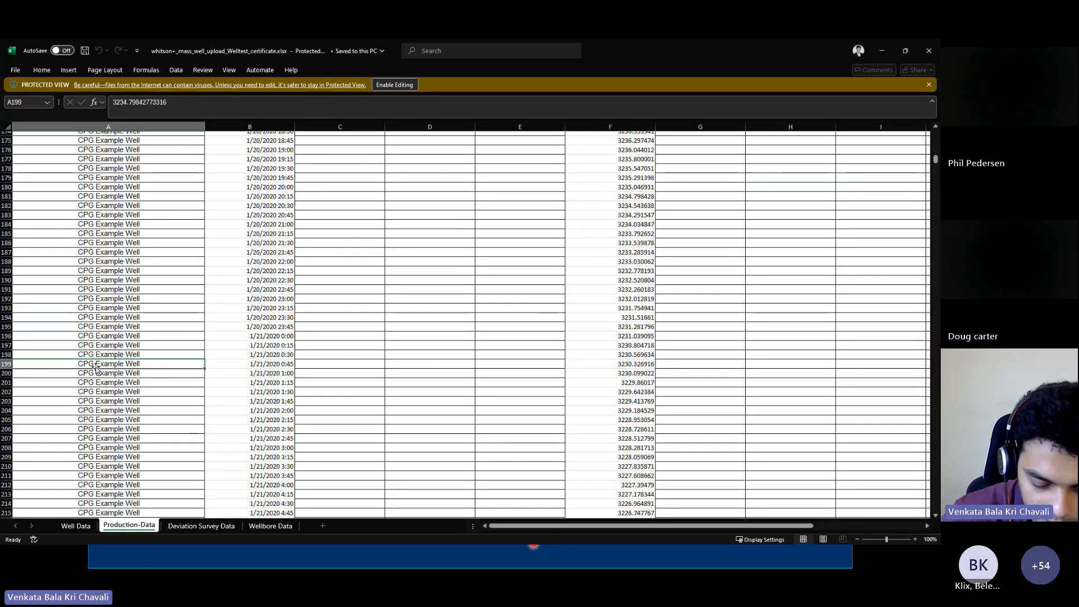
key("ctrl+Down")
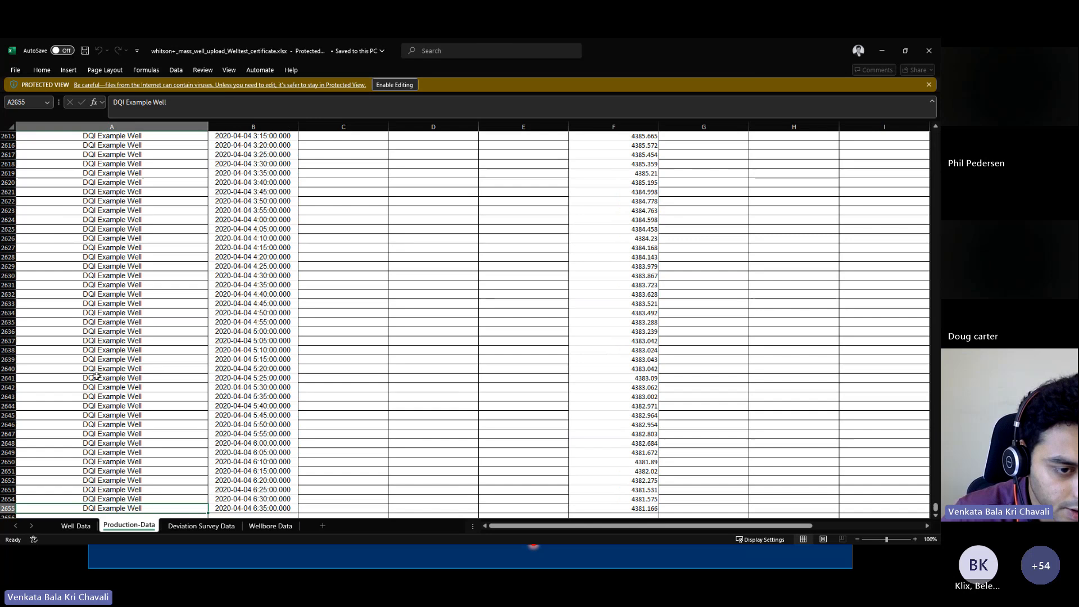
Check the columns of the Deviation Survey Data and Wellbore Data sheets, then revisit Well Data and Production-Data
left_click(213, 526)
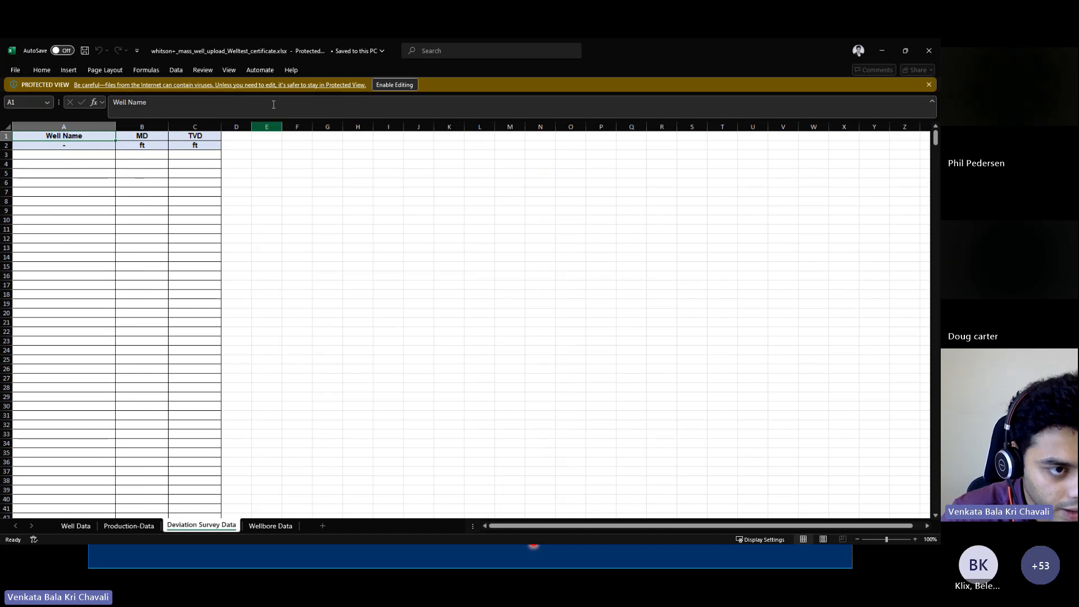
left_click(270, 526)
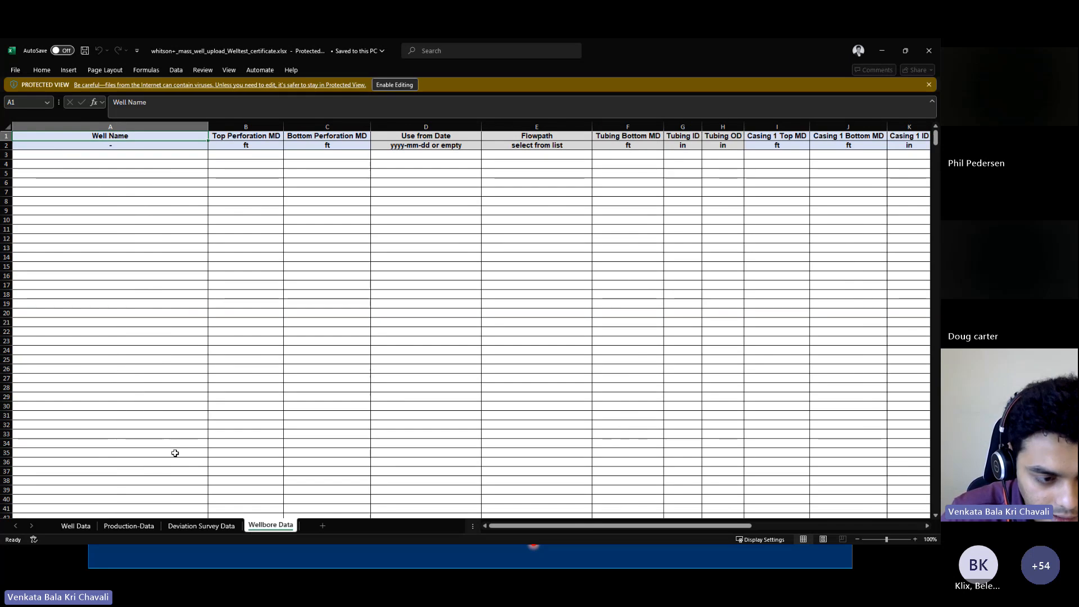
left_click(78, 525)
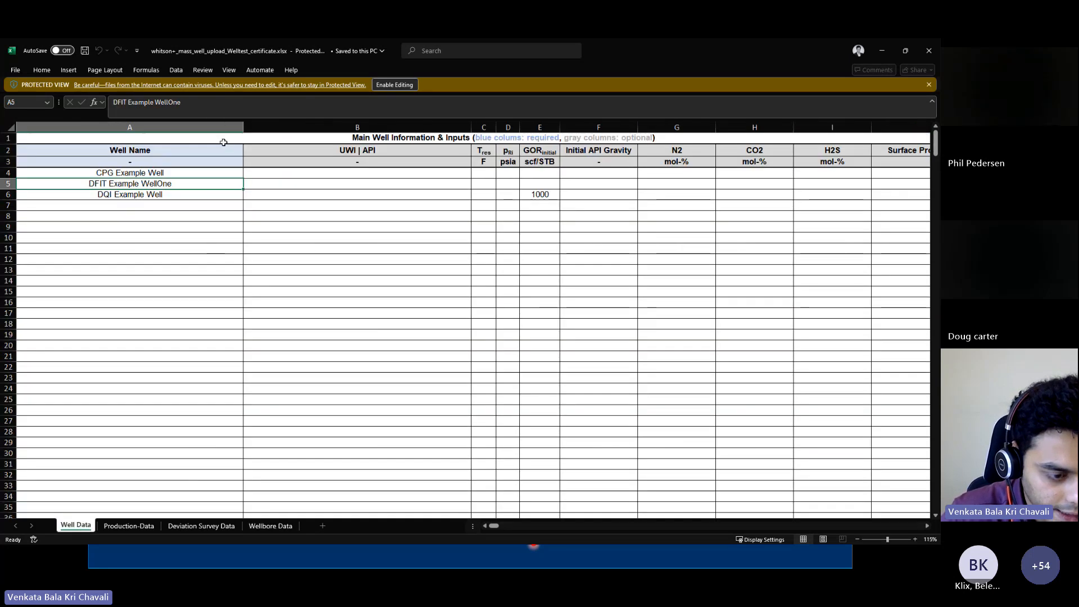
left_click(129, 525)
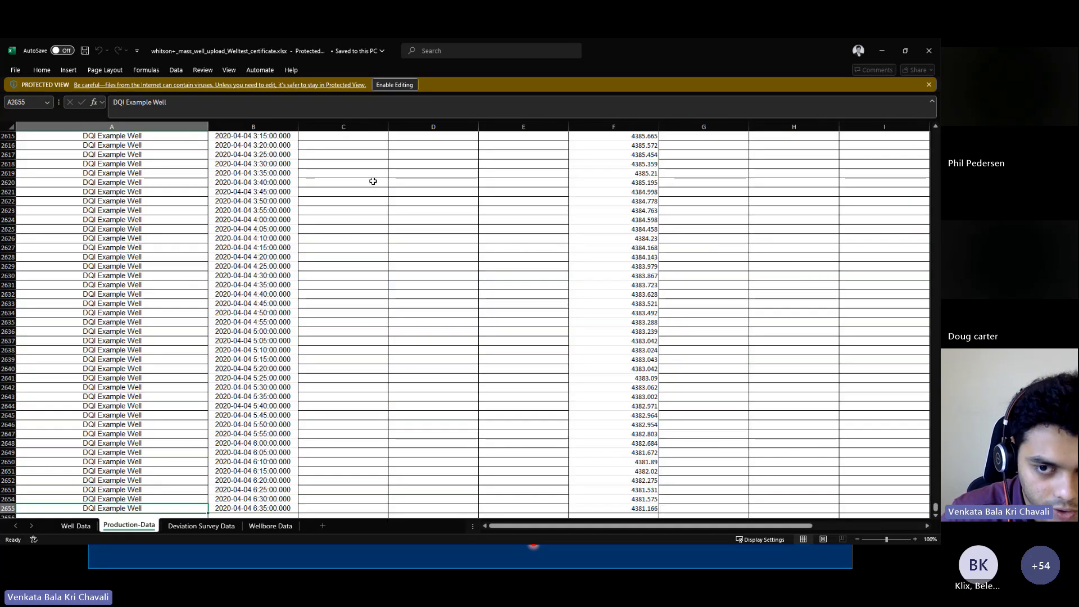
Close the example workbook, switch back to whitson+ and upload the "Well Test Examples - DFIT/CPG/DQI" set into the project
left_click(929, 51)
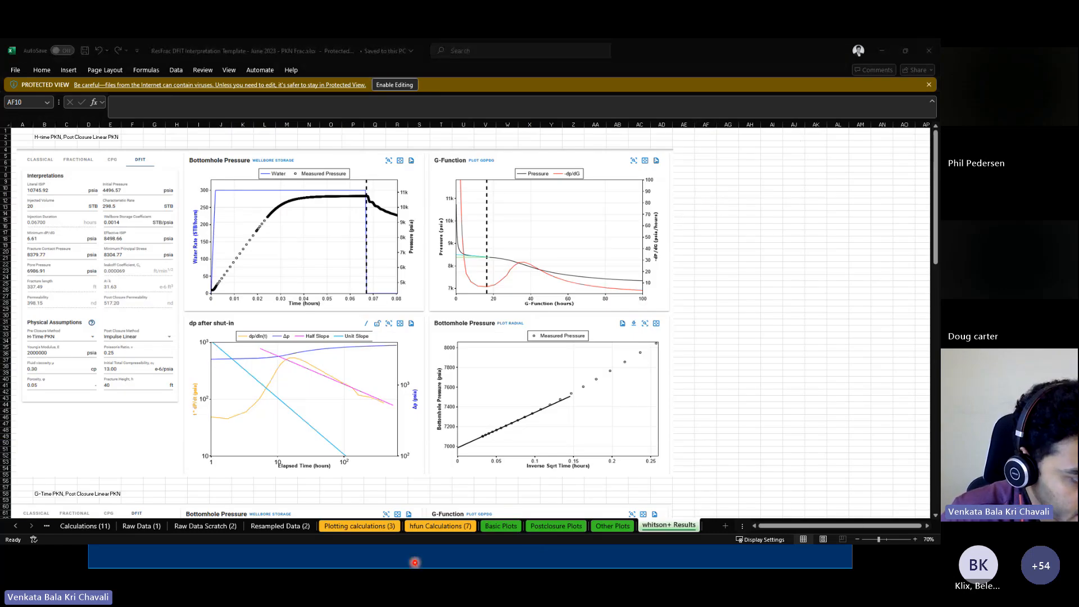
left_click(415, 563)
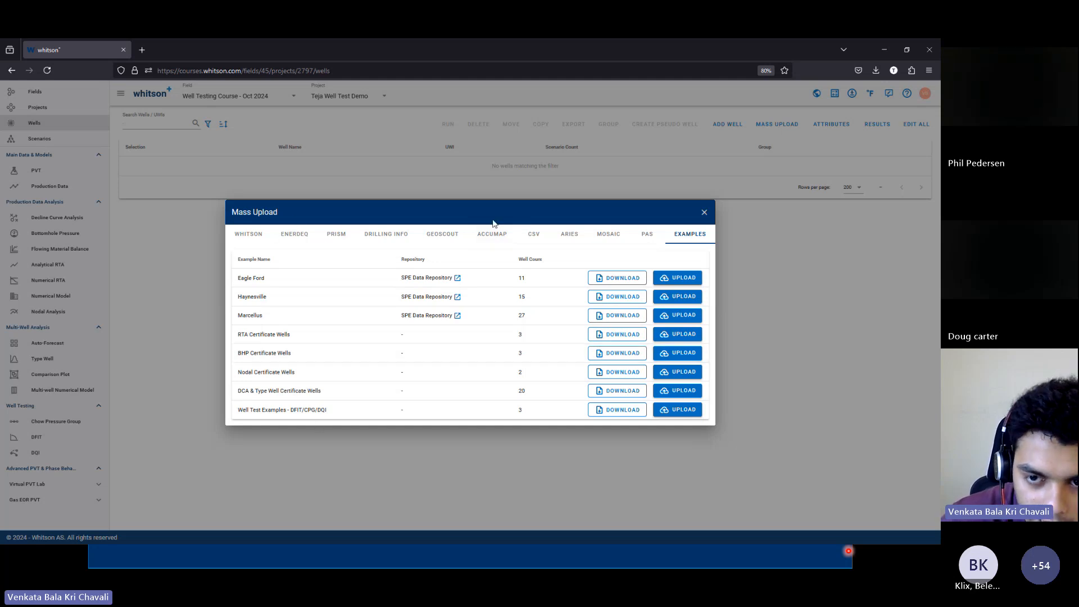
left_click(683, 410)
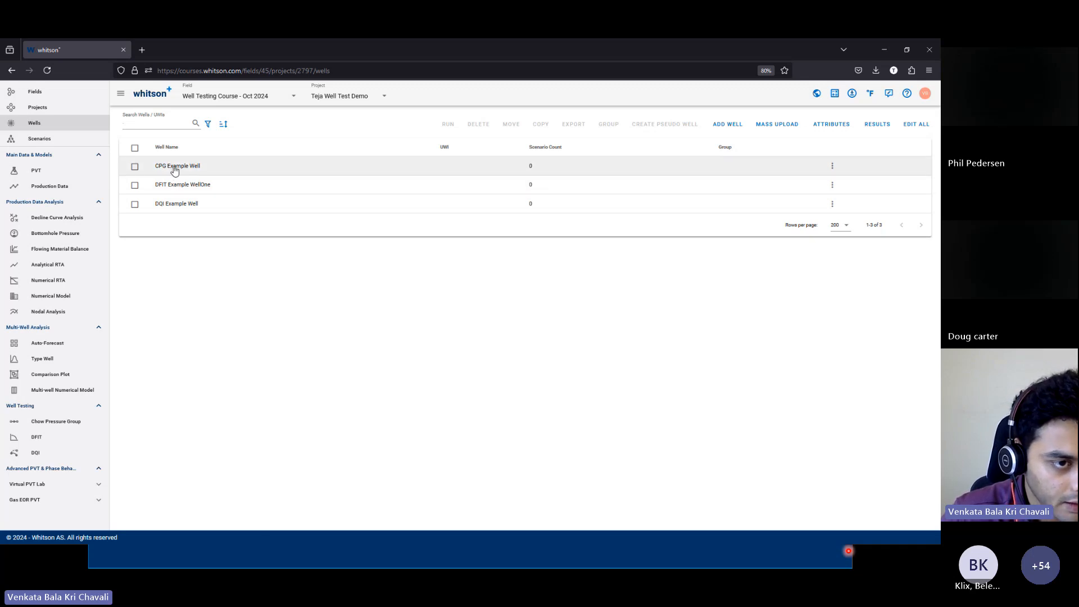
Open CPG Example Well and review its Main scenario's well information and reservoir properties, from initial pressure to number of fractures
left_click(174, 167)
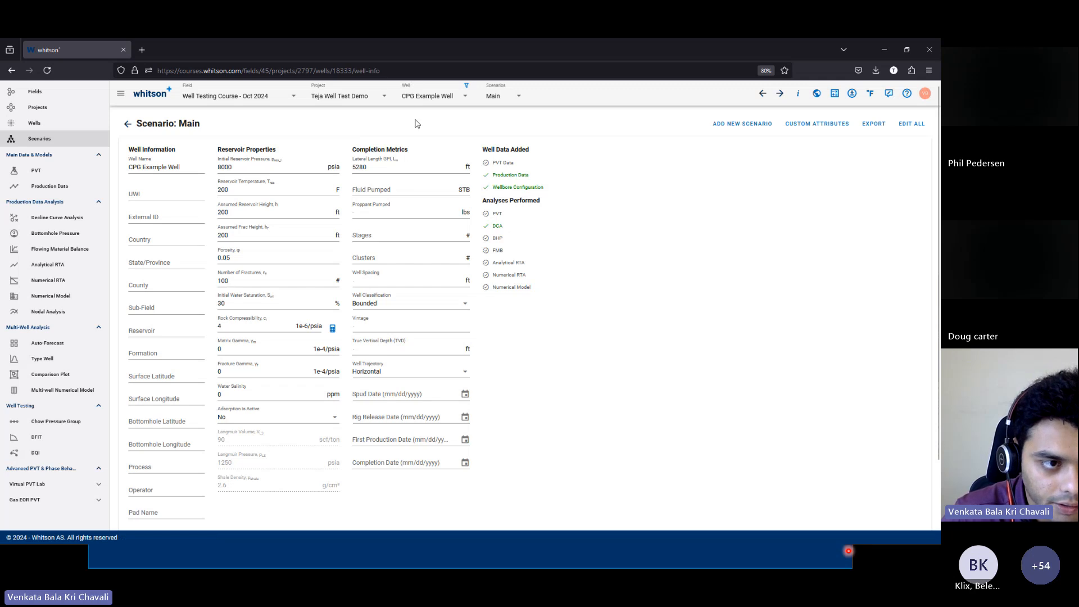
scroll(534, 275, "down", 3)
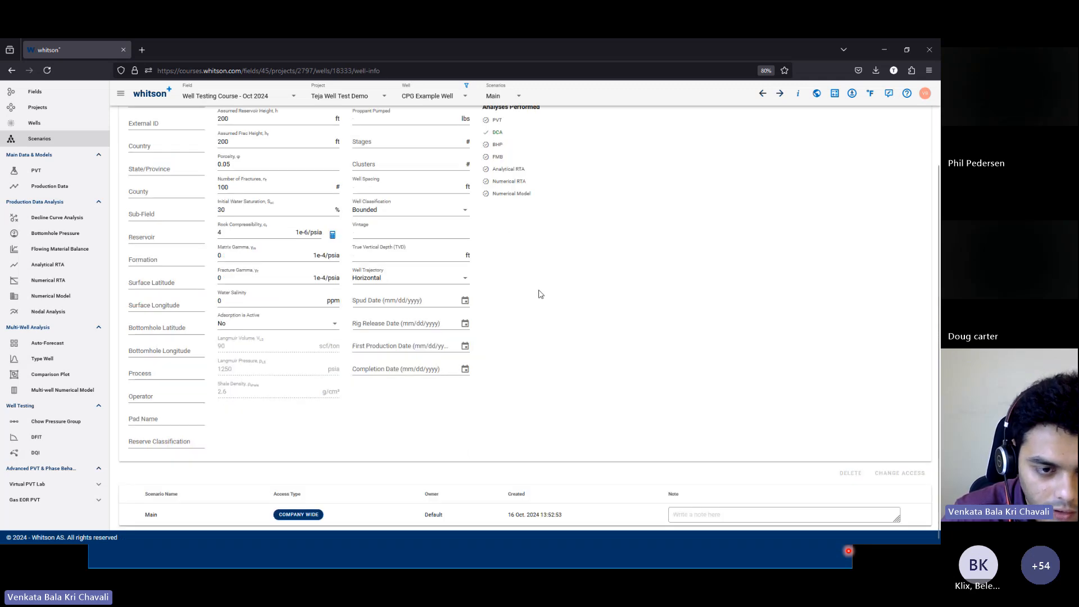
scroll(511, 298, "up", 3)
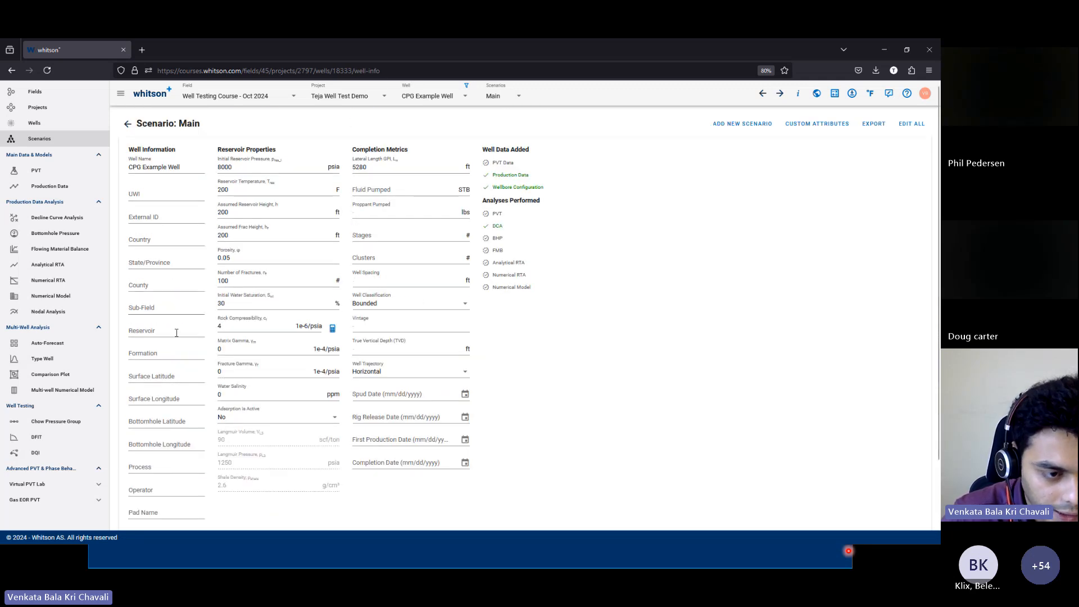
scroll(169, 315, "down", 3)
scroll(379, 308, "up", 3)
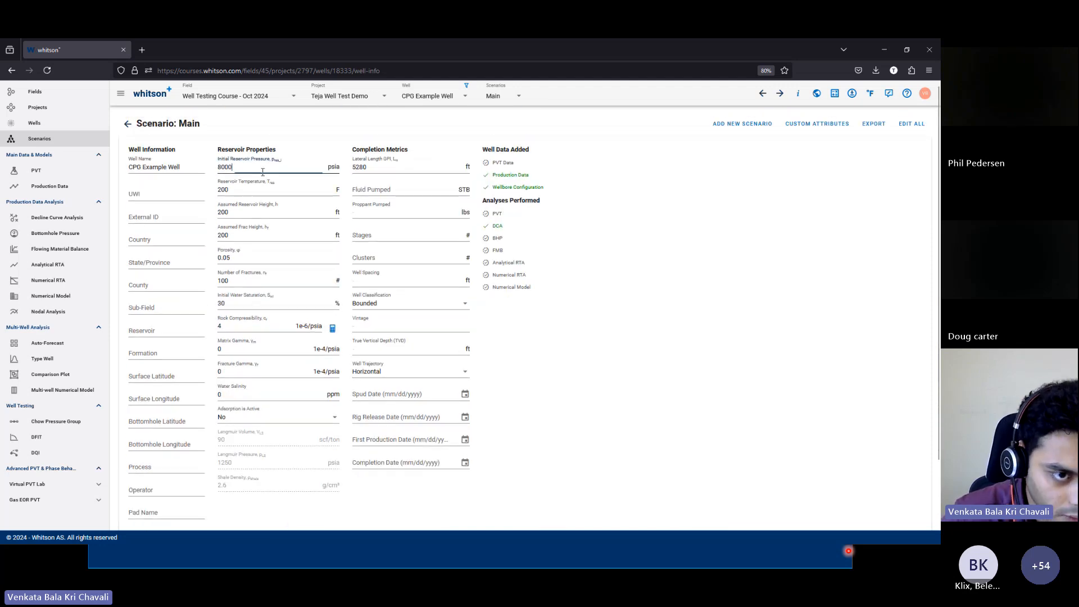
left_click(265, 189)
left_click(256, 213)
left_click(252, 235)
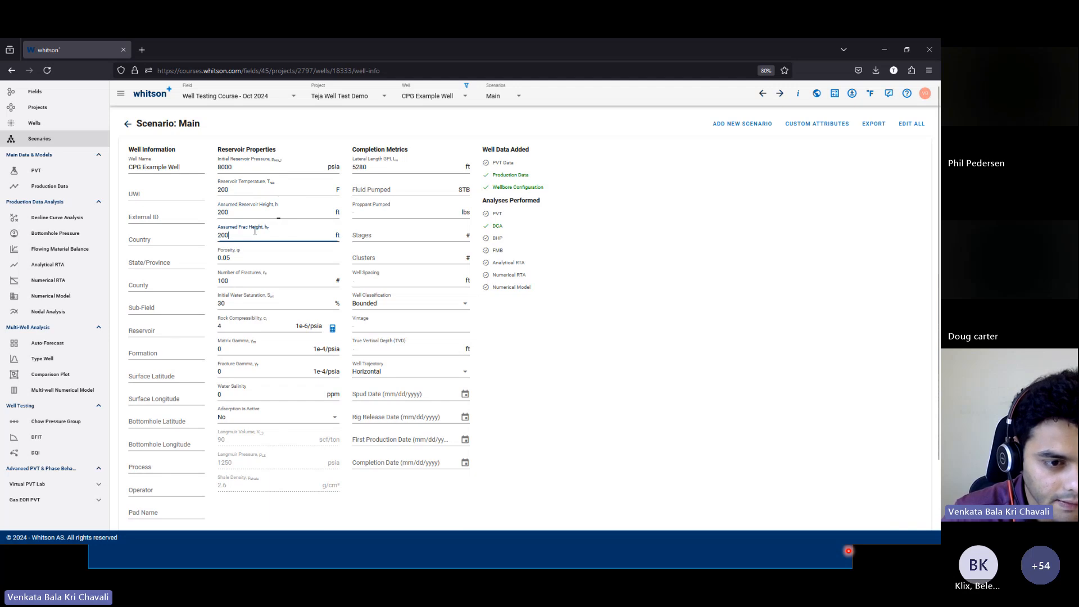
left_click(248, 258)
left_click(245, 281)
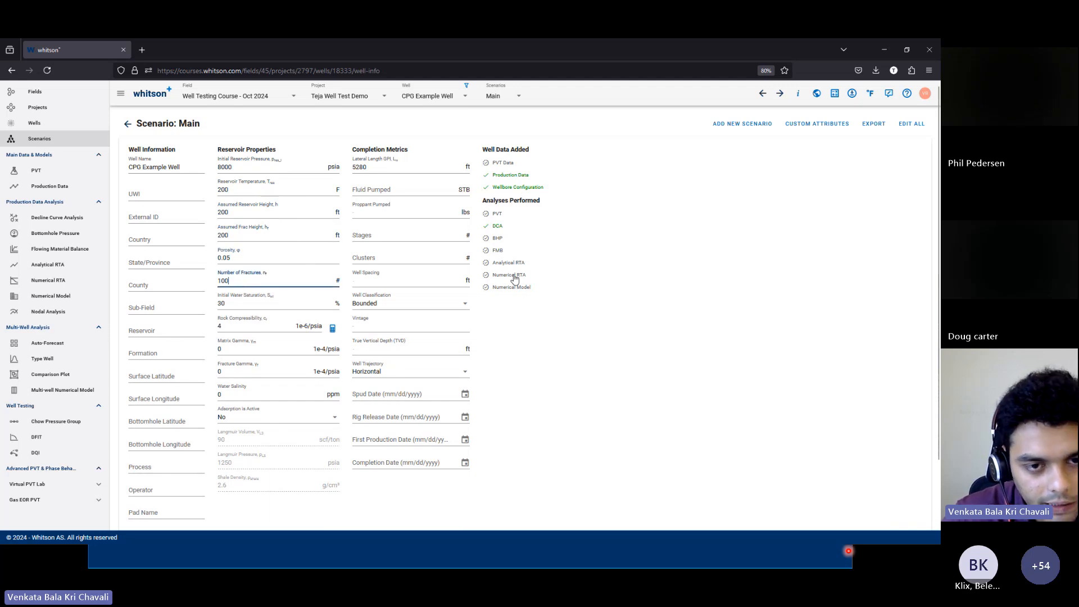
Open the production data of CPG Example Well and review its gauge pressure table and plot
scroll(408, 232, "down", 2)
scroll(409, 233, "up", 2)
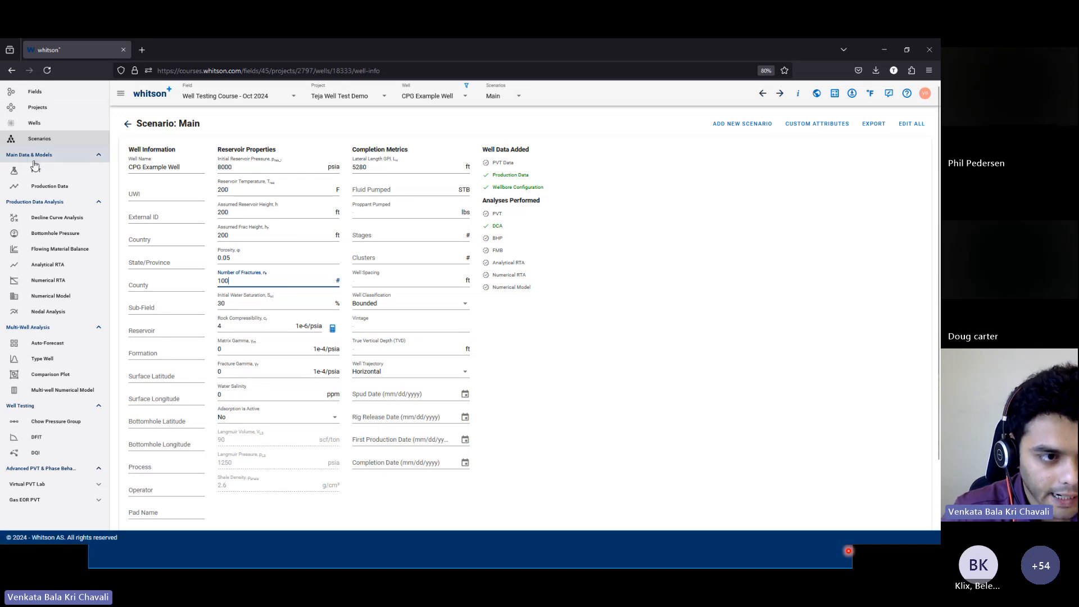
left_click(68, 191)
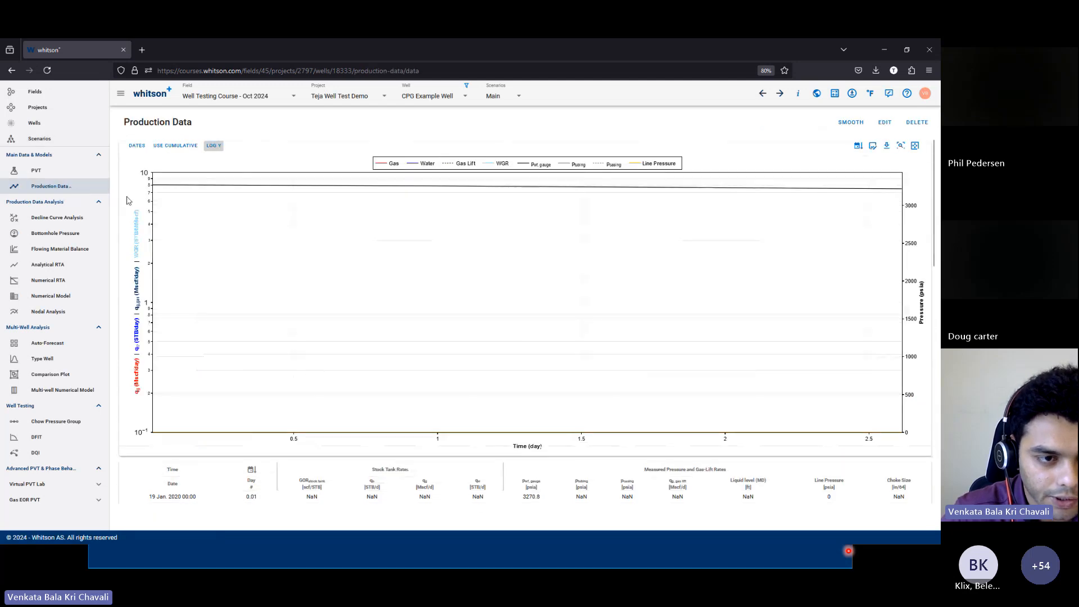
scroll(579, 342, "down", 5)
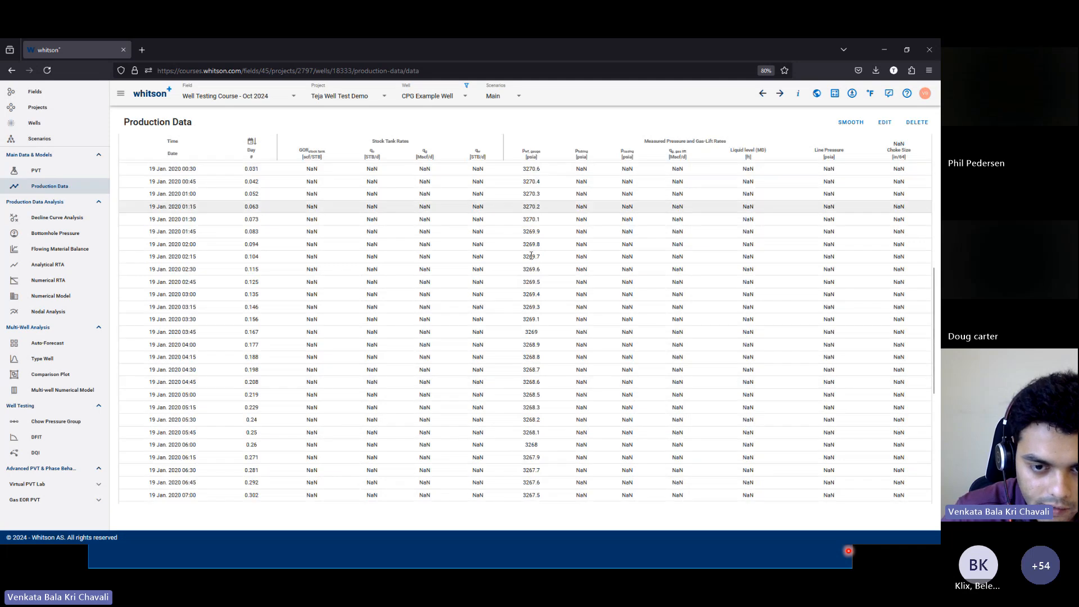
scroll(281, 393, "up", 5)
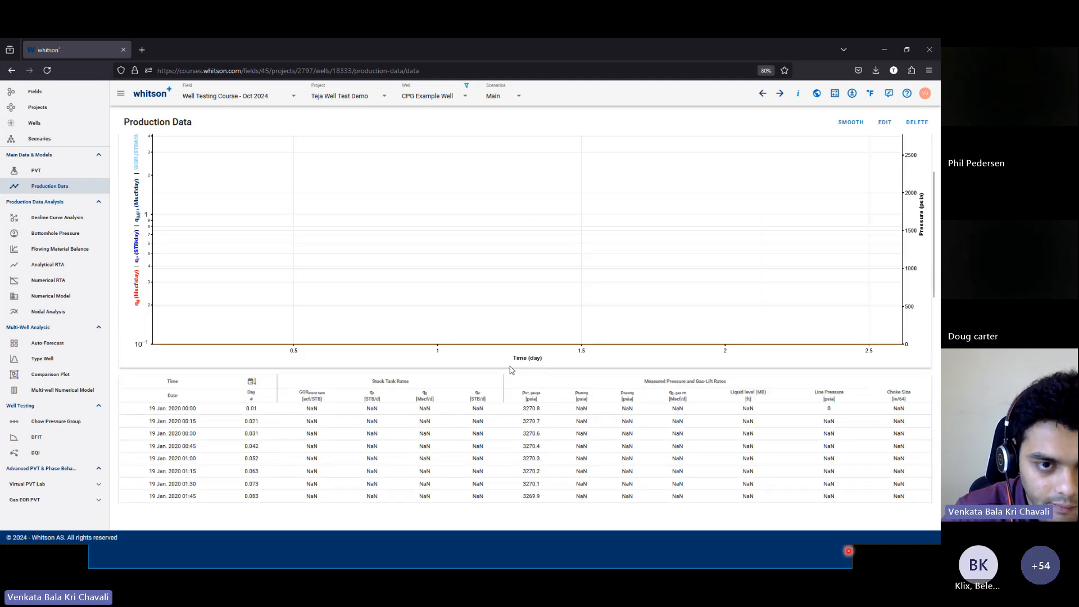
scroll(249, 429, "up", 2)
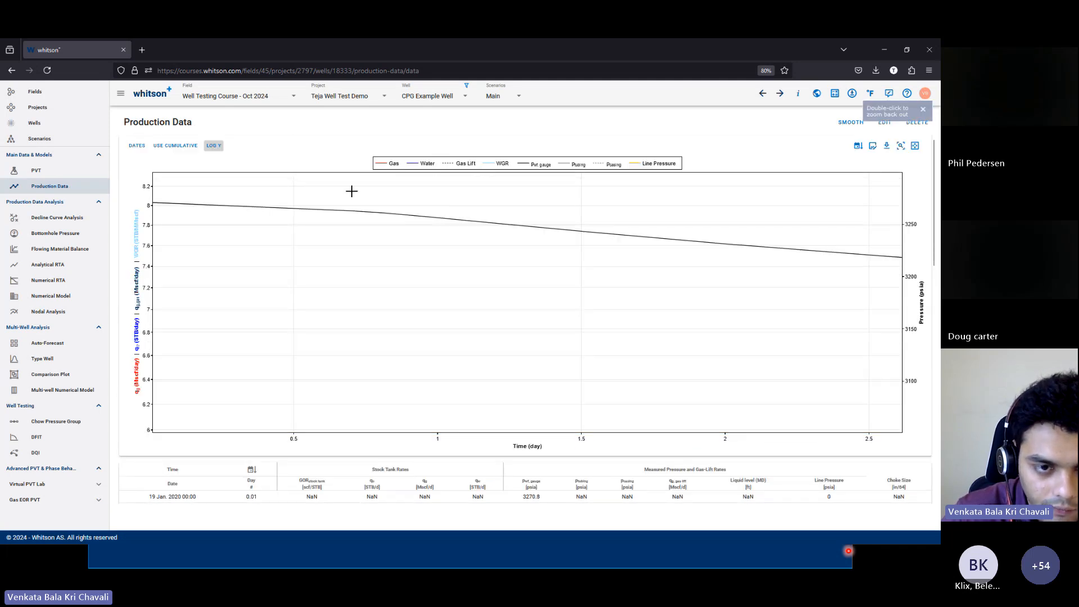
Rescale the production plot's axes so the whole gauge pressure curve fits with some margin around both ends
left_click_drag(347, 193, 349, 283)
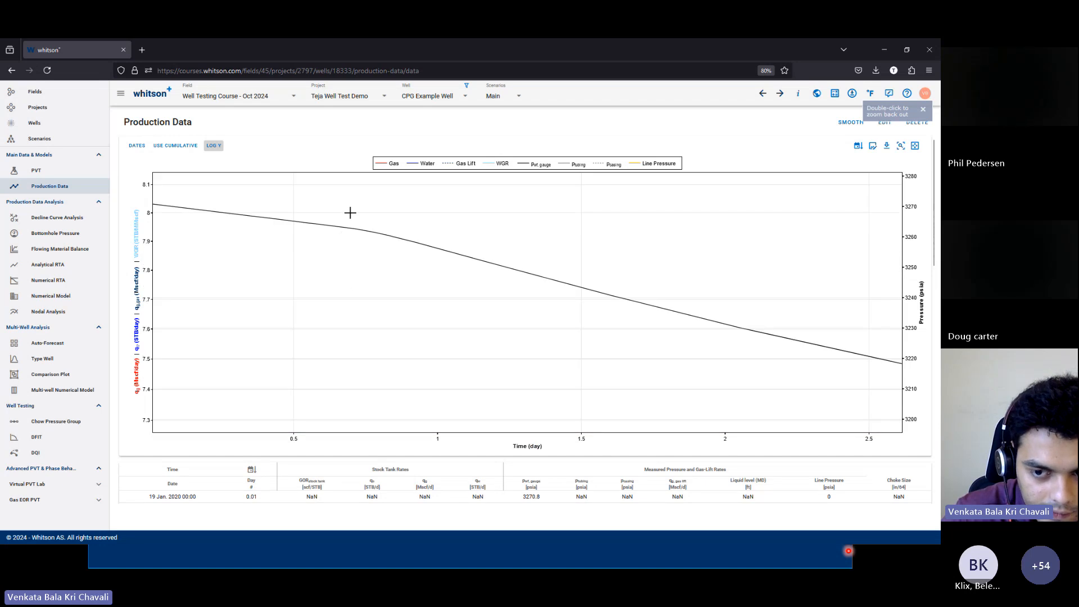
left_click_drag(350, 212, 350, 369)
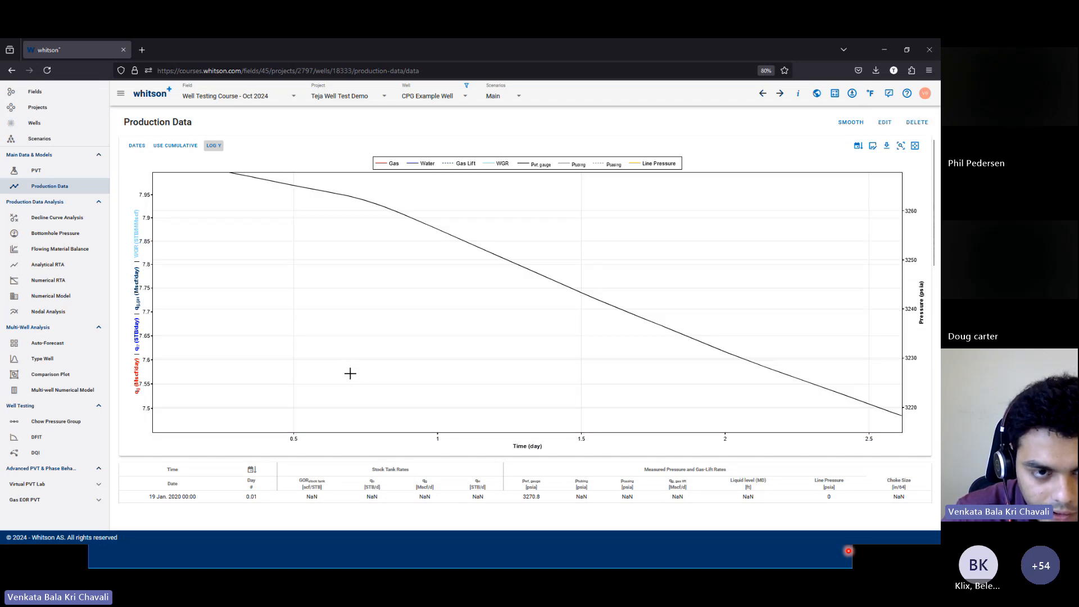
left_click_drag(148, 171, 197, 244)
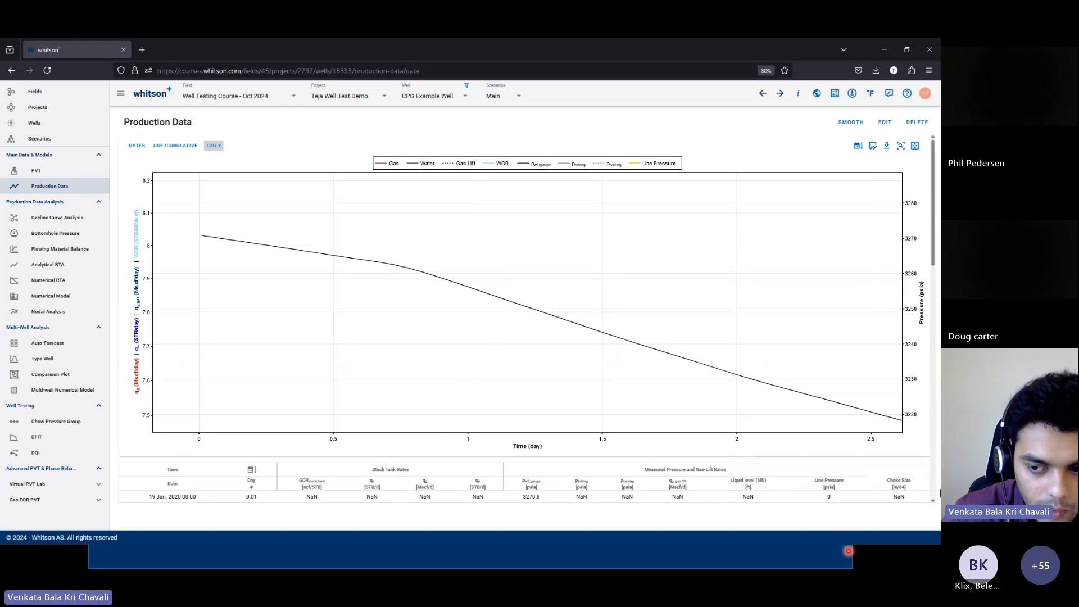
left_click(902, 430)
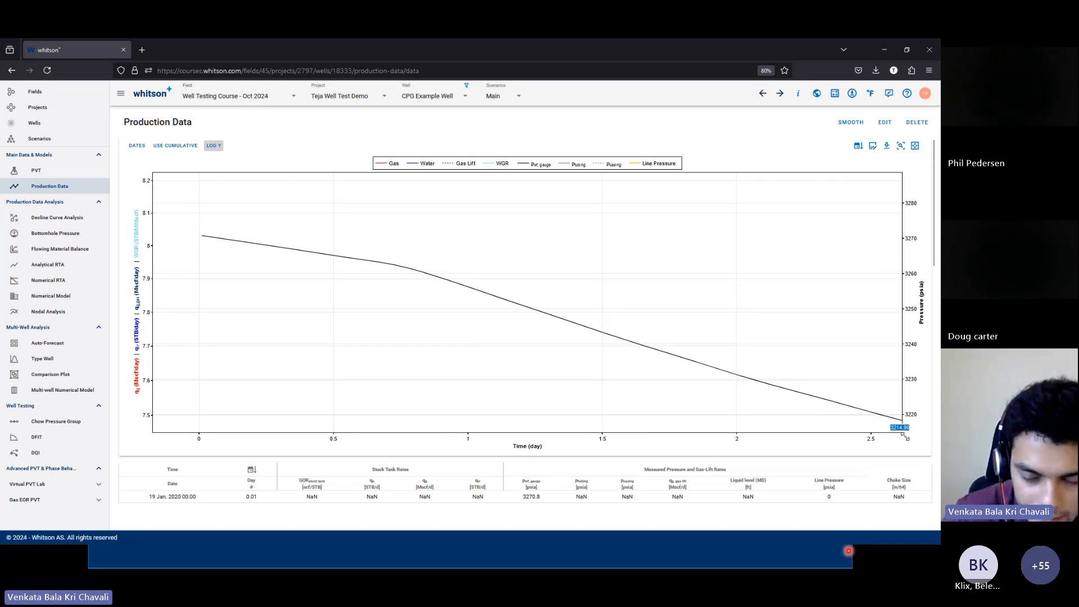
left_click_drag(902, 433, 800, 423)
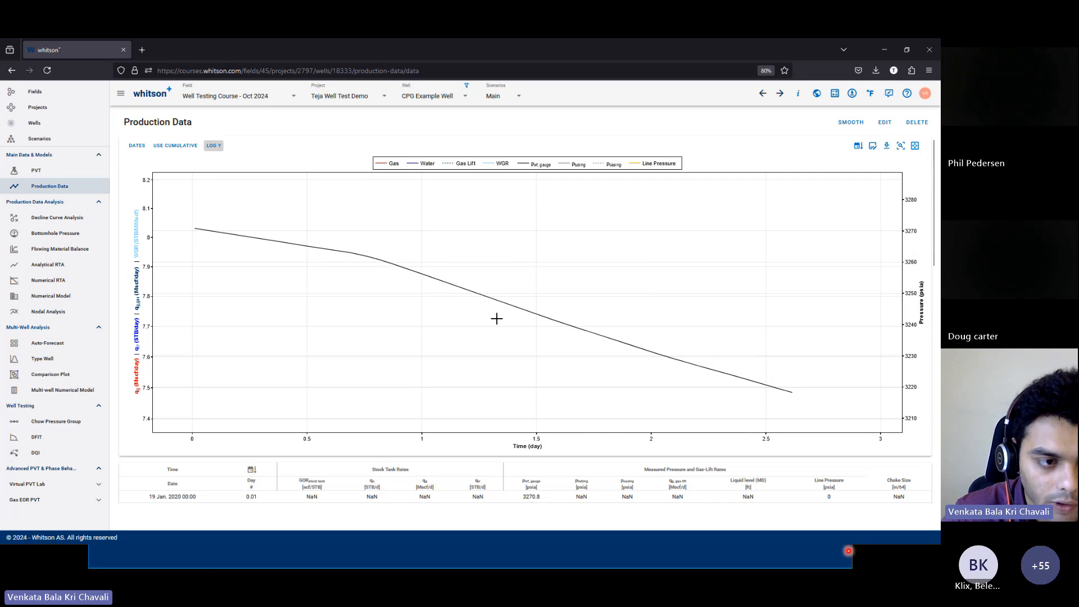
Open the Chow Pressure Group analysis for the well and examine its pressure difference, CPG, bottomhole pressure and derivative plots
left_click(73, 426)
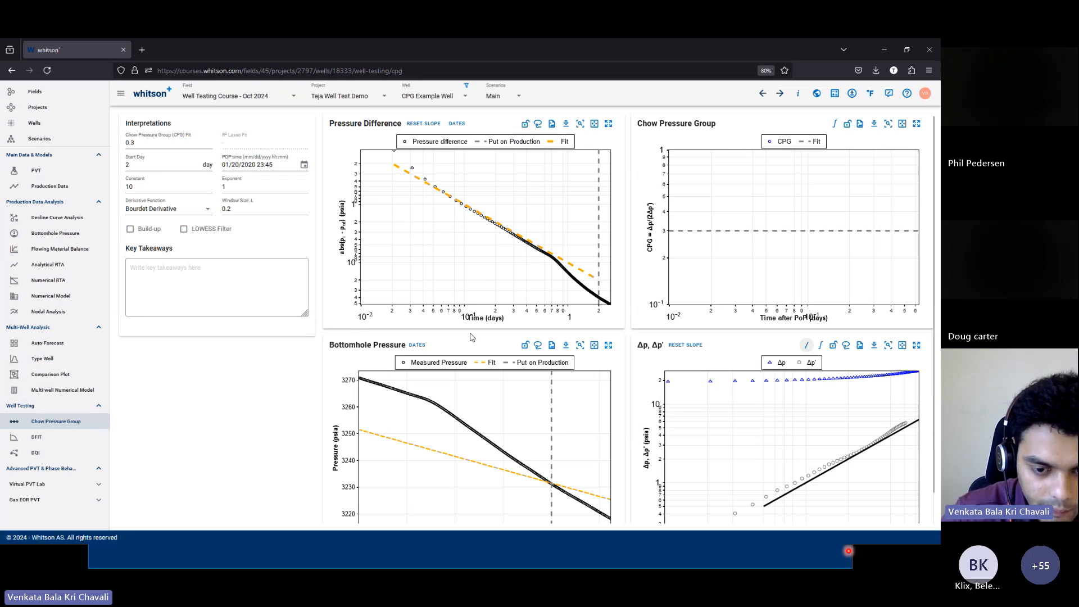
scroll(471, 337, "down", 1)
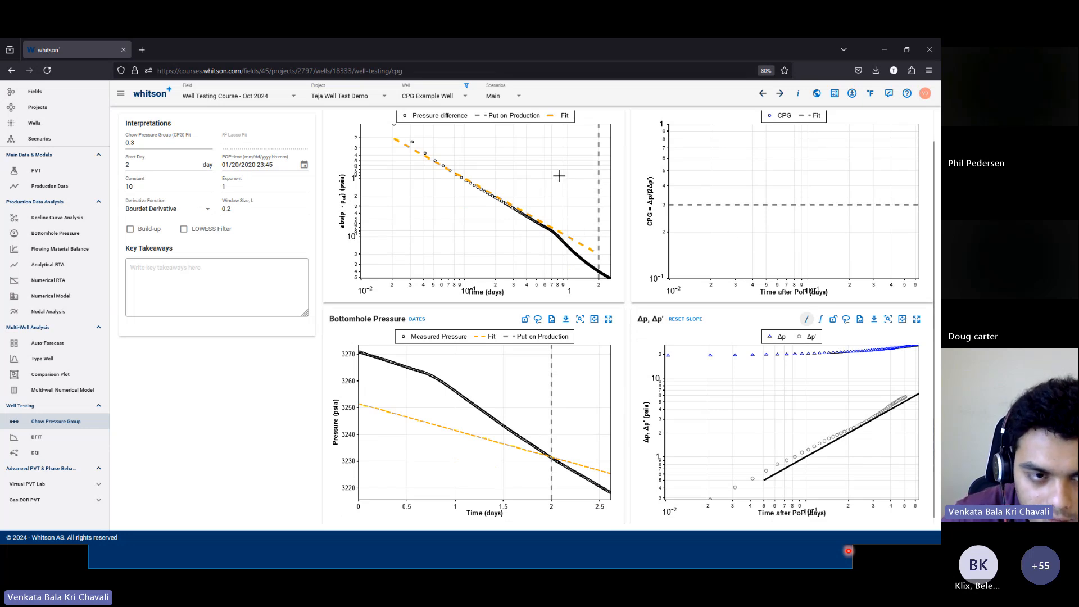
scroll(550, 180, "up", 1)
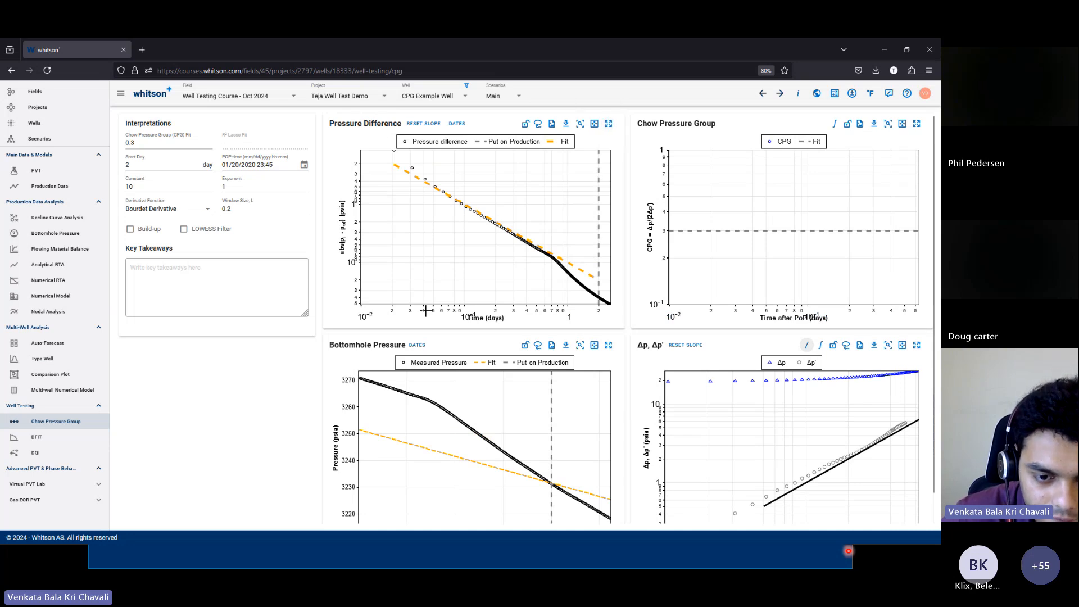
scroll(562, 253, "down", 1)
scroll(590, 463, "up", 1)
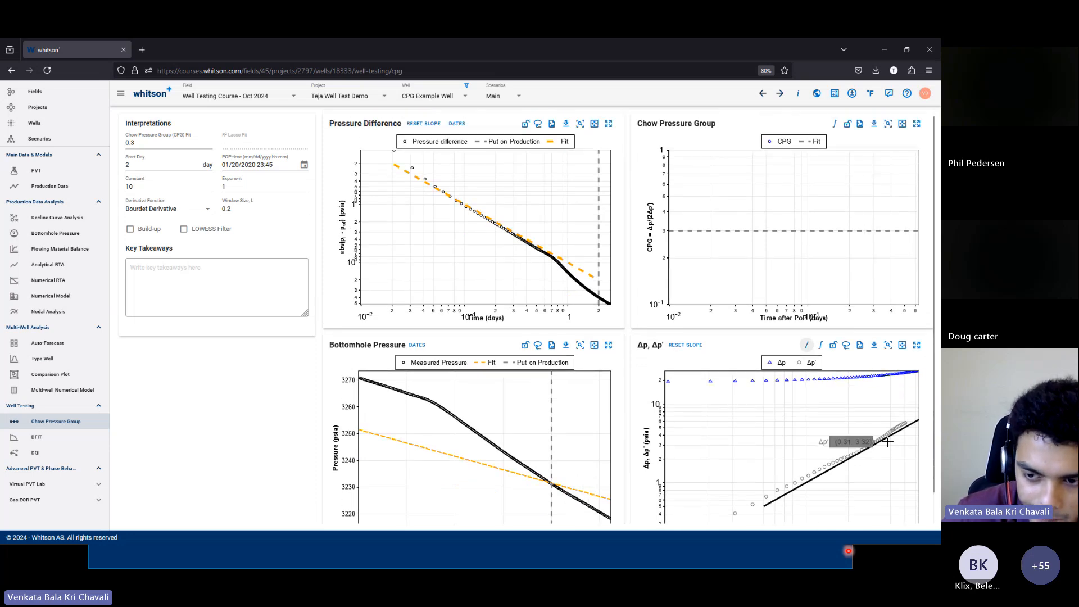
scroll(838, 385, "down", 1)
scroll(847, 351, "up", 1)
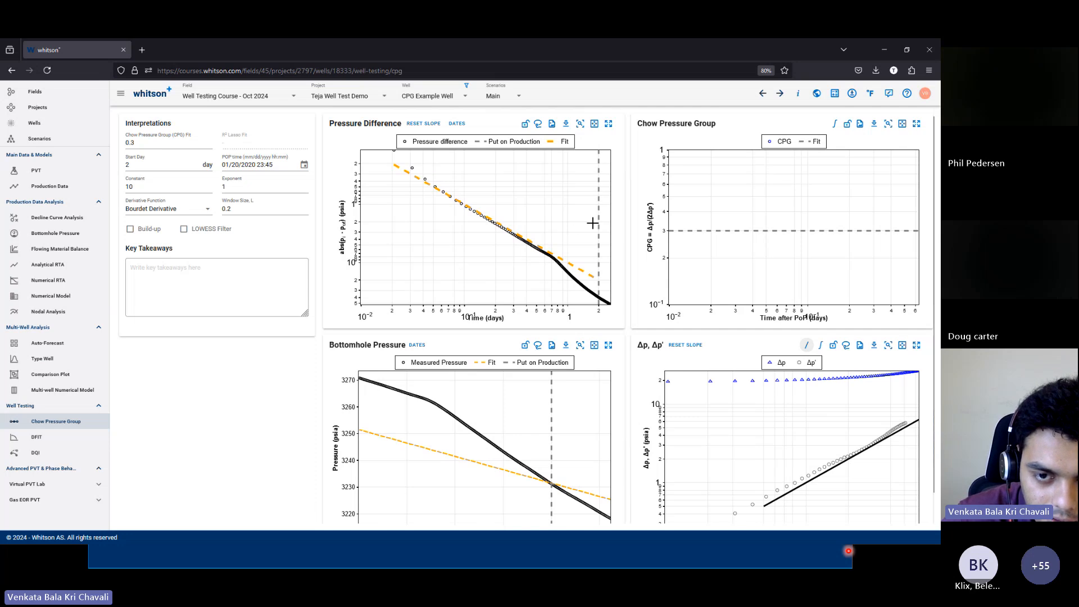
Move the Put on Production line on the Pressure Difference plot to the slope break, at a start day of about 0.75
left_click_drag(598, 227, 551, 225)
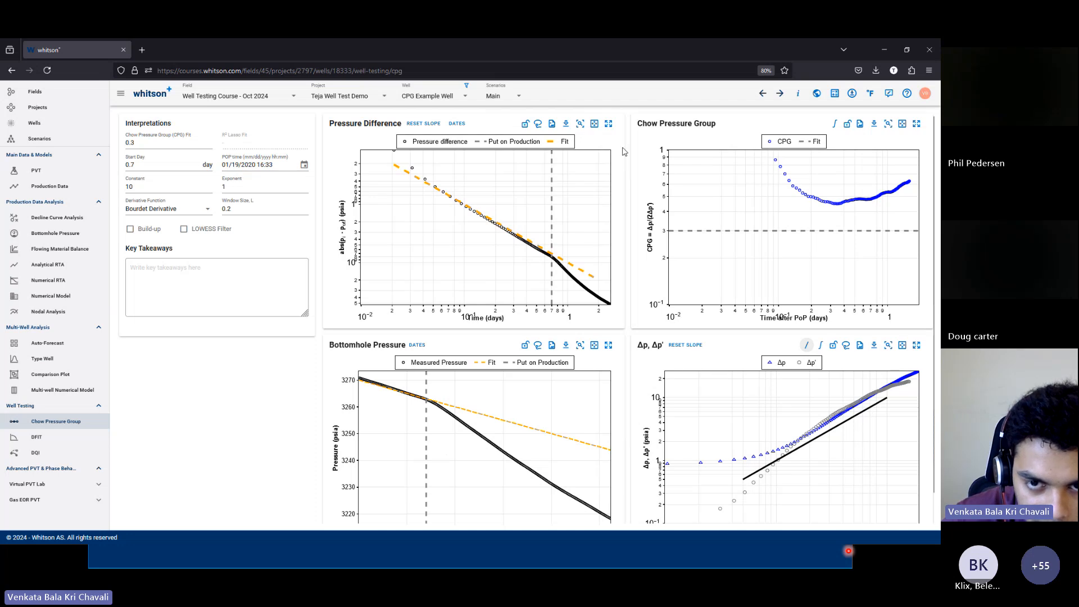
left_click_drag(618, 145, 585, 181)
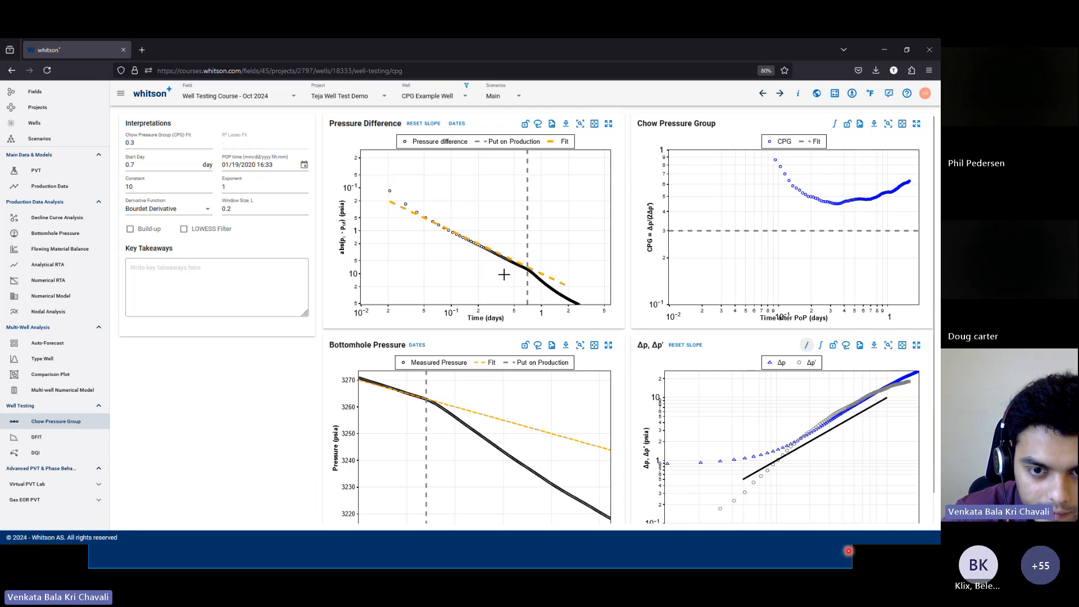
left_click_drag(611, 229, 493, 303)
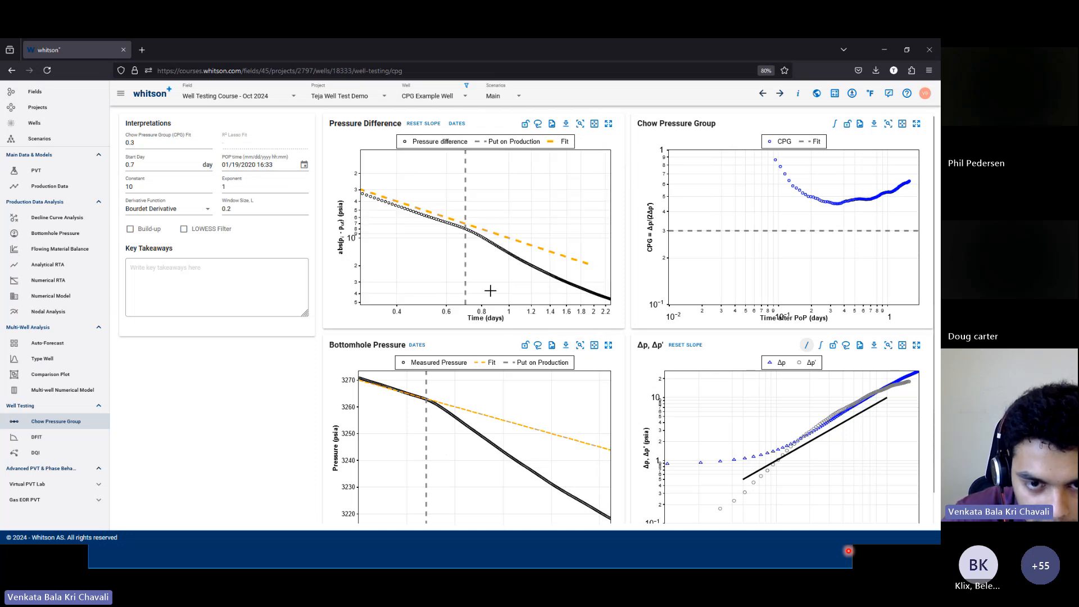
left_click_drag(466, 258, 474, 247)
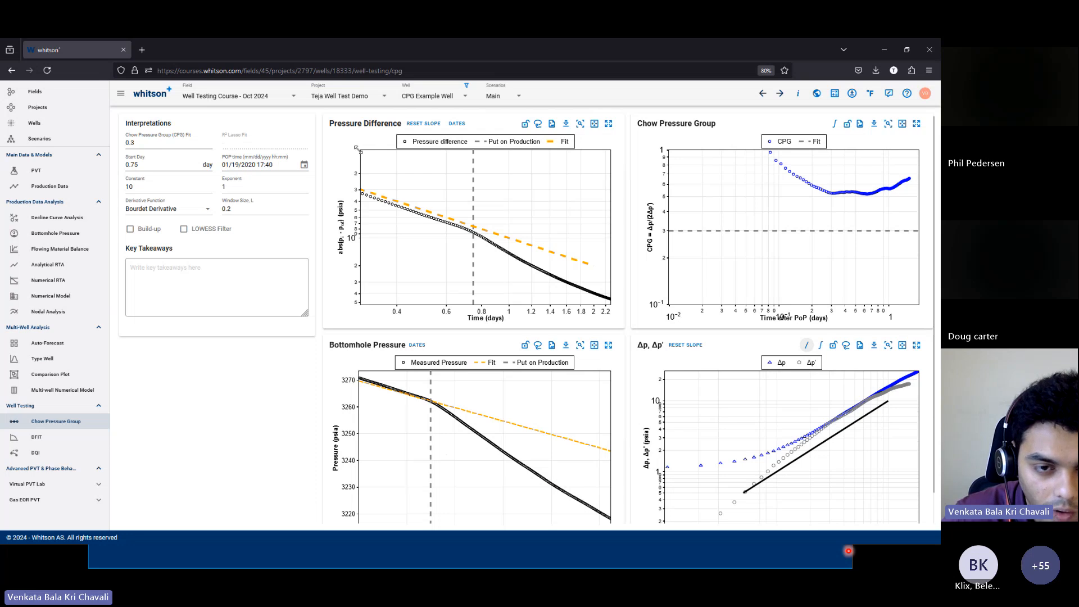
Align the Pressure Difference fit line by hand with the points before production start, at constant about 11.93 and exponent about 1.08
left_click_drag(355, 147, 477, 201)
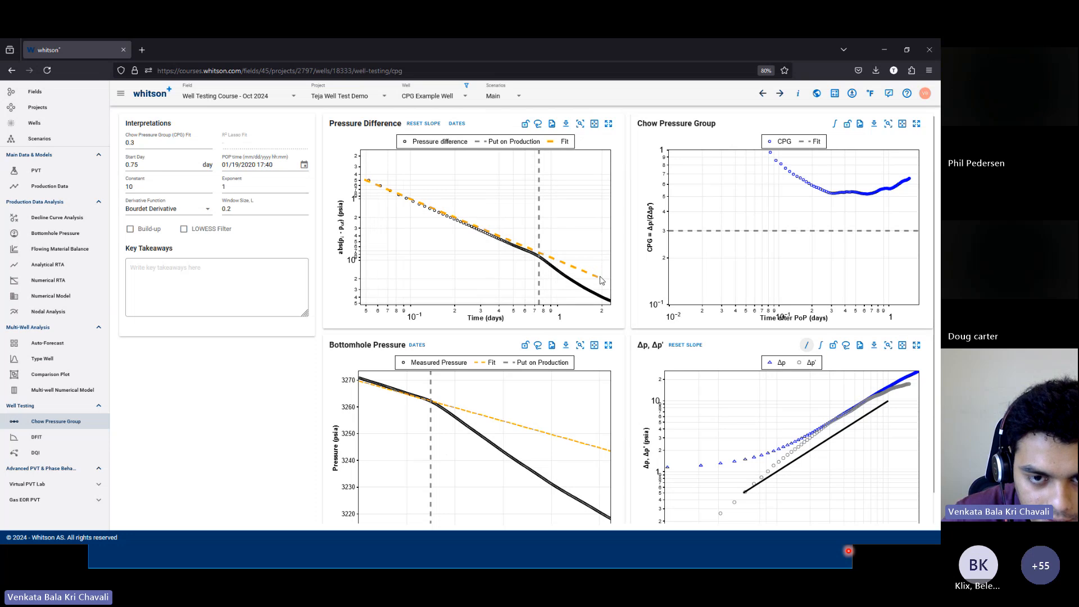
left_click_drag(595, 207, 535, 257)
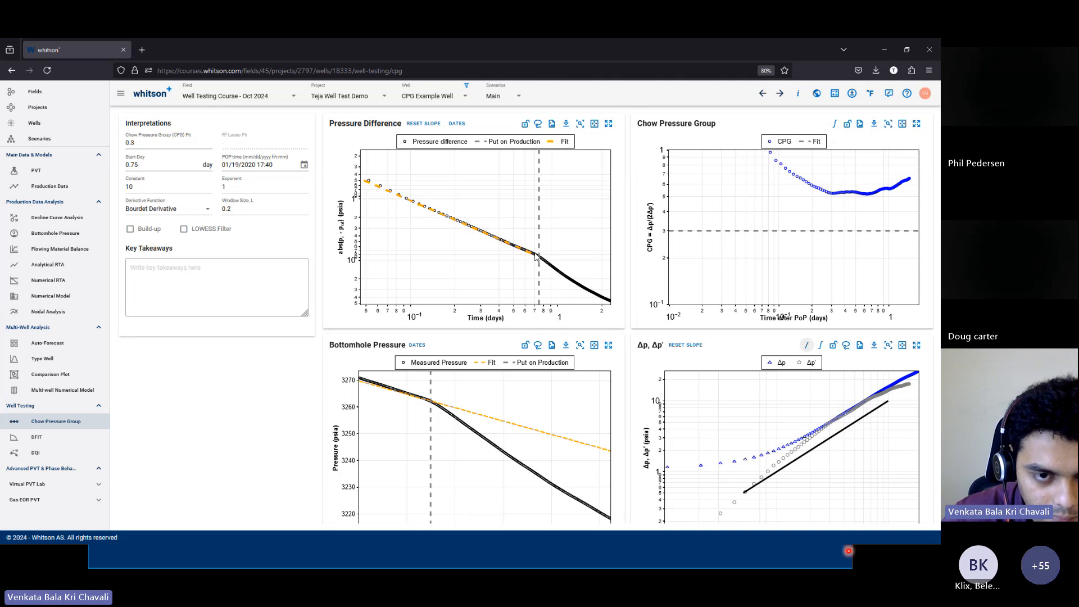
left_click_drag(367, 180, 410, 193)
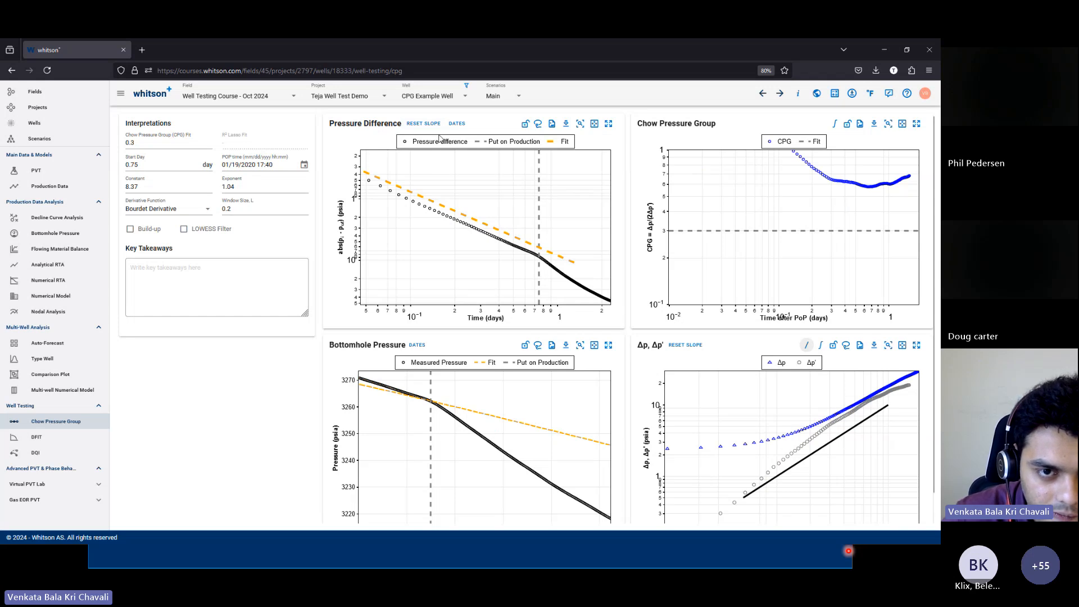
left_click(424, 124)
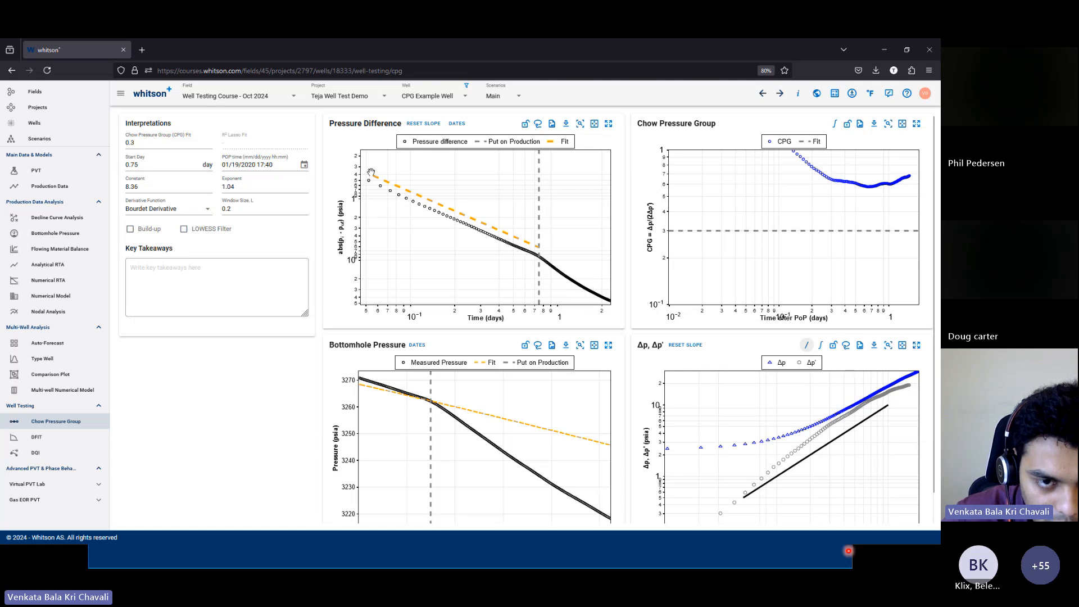
left_click_drag(371, 172, 398, 163)
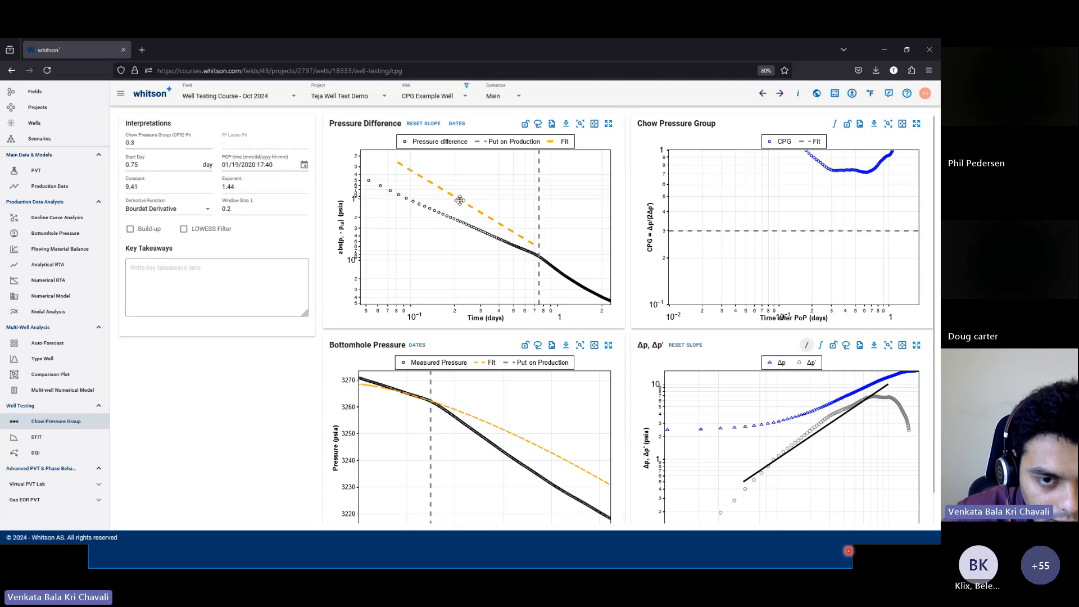
mouse_move(461, 204)
left_mouse_down()
mouse_move(450, 228)
mouse_move(454, 203)
left_mouse_up()
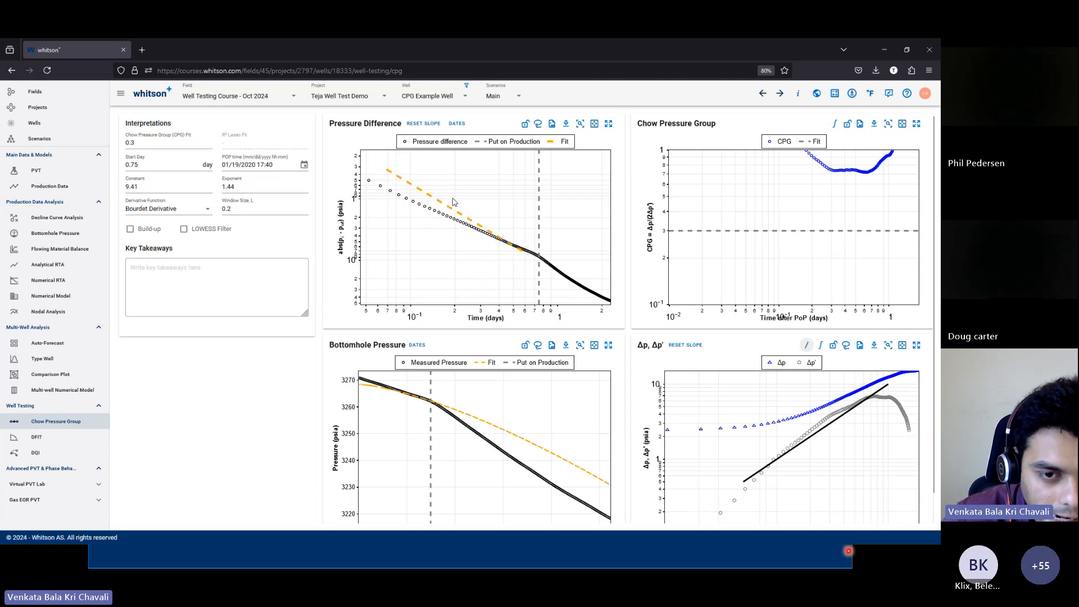
left_click_drag(440, 273, 457, 208)
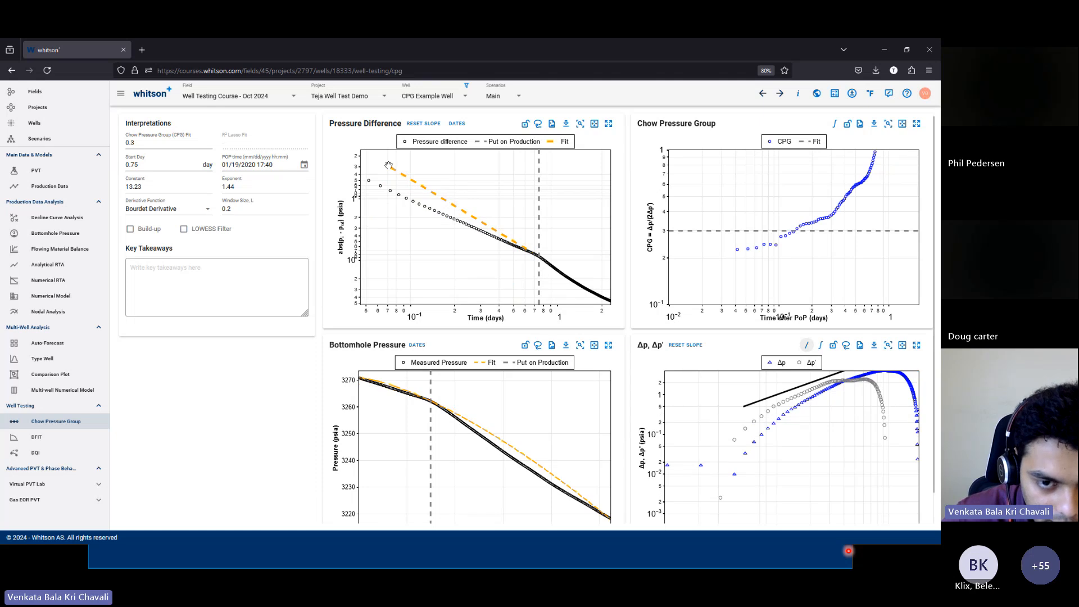
left_click_drag(389, 166, 425, 208)
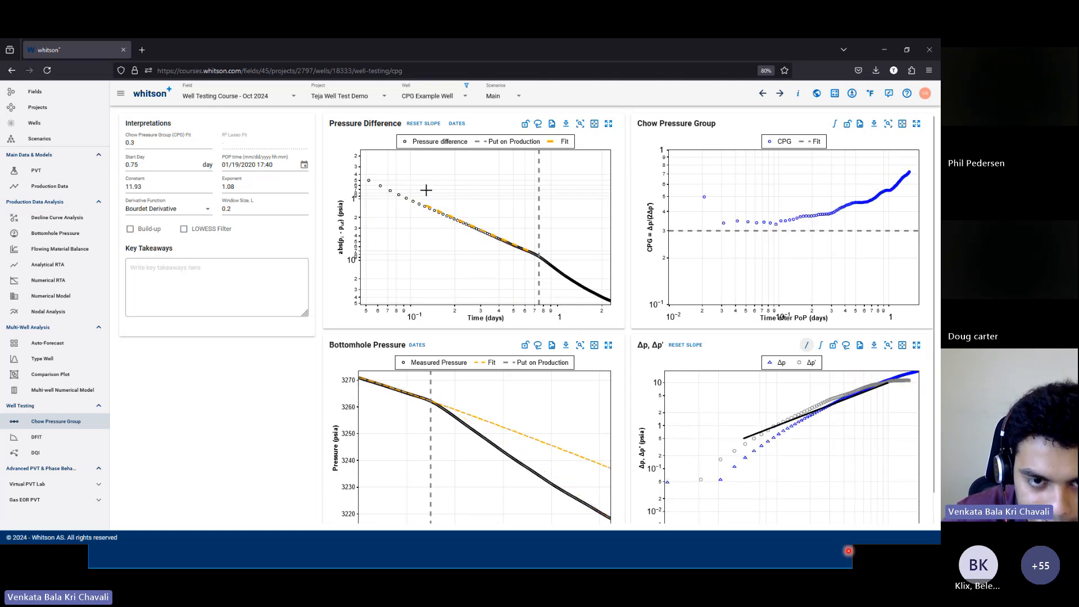
Apply a Lasso Fit to the Pressure Difference points just before the Put on Production line
left_click(538, 125)
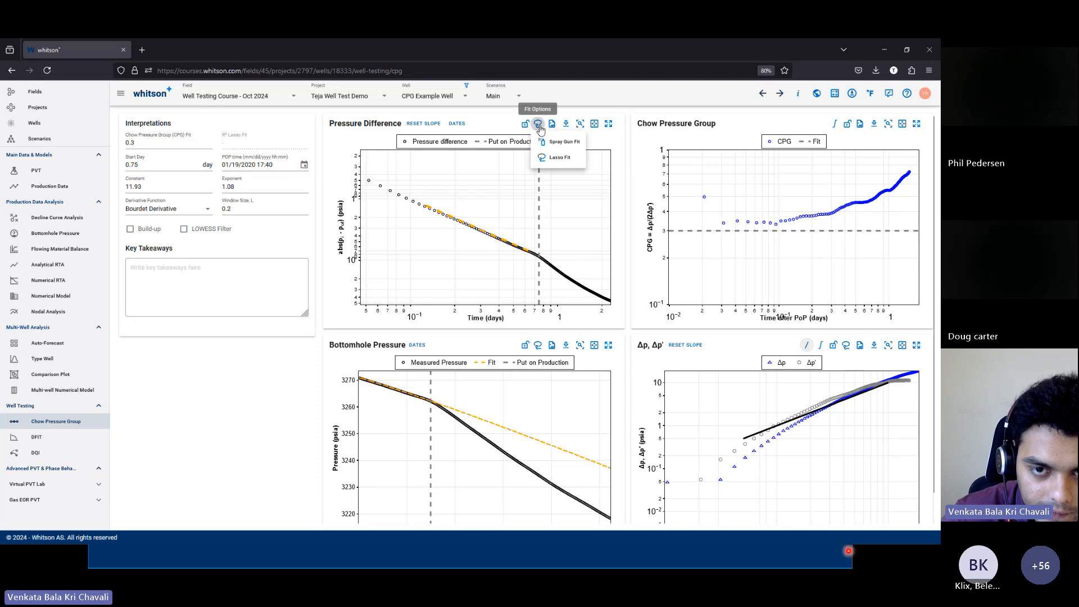
left_click(549, 158)
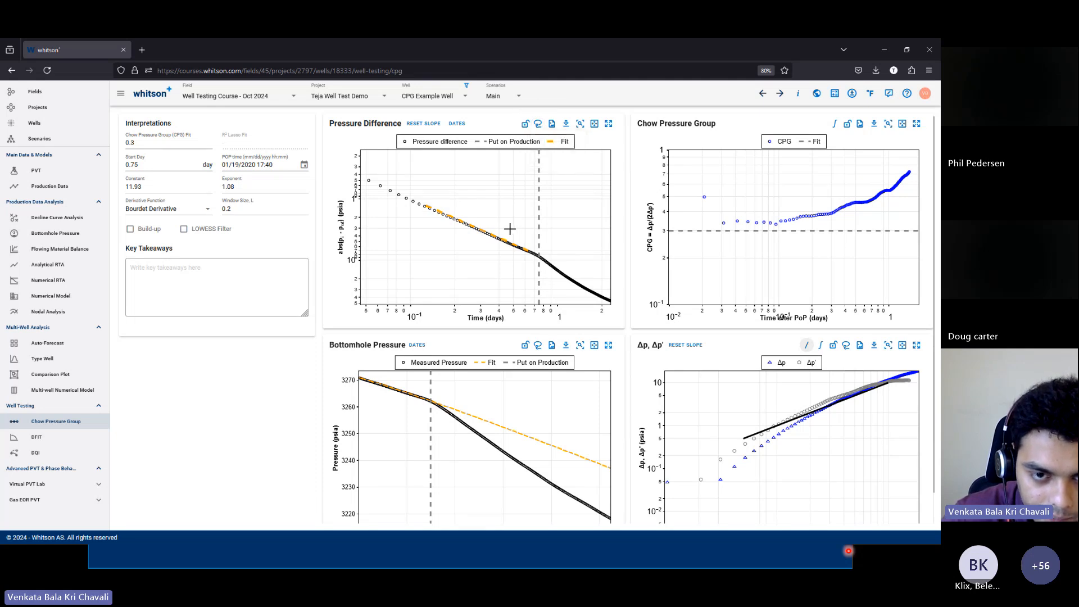
mouse_move(509, 229)
left_mouse_down()
mouse_move(484, 227)
mouse_move(491, 258)
mouse_move(516, 267)
mouse_move(533, 230)
left_mouse_up()
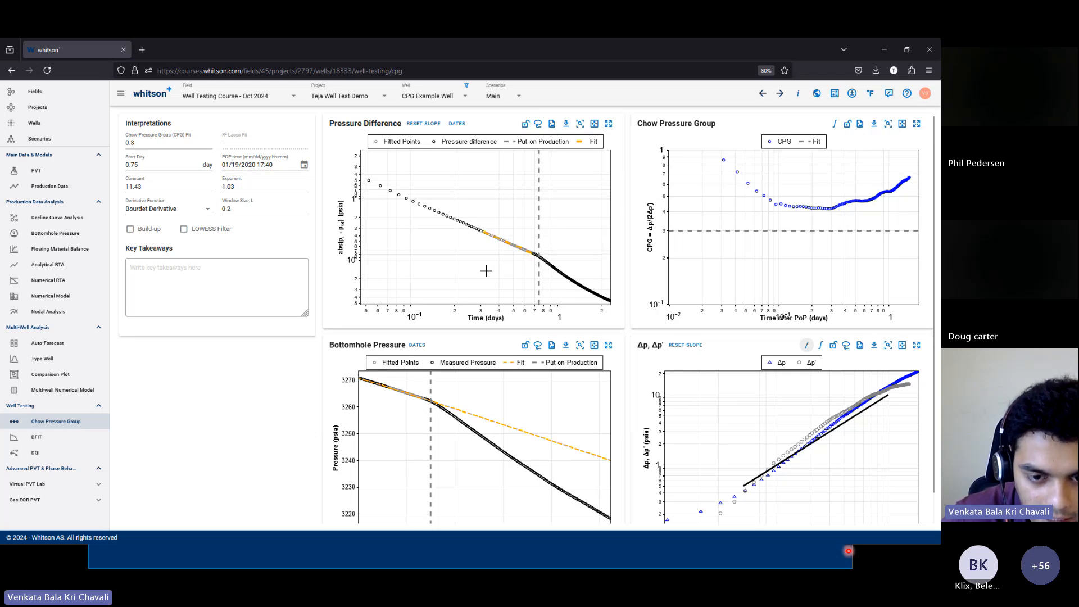
Widen the axis ranges of the Pressure Difference and Bottomhole Pressure plots to inspect the fitted trend against the data
scroll(436, 393, "down", 1)
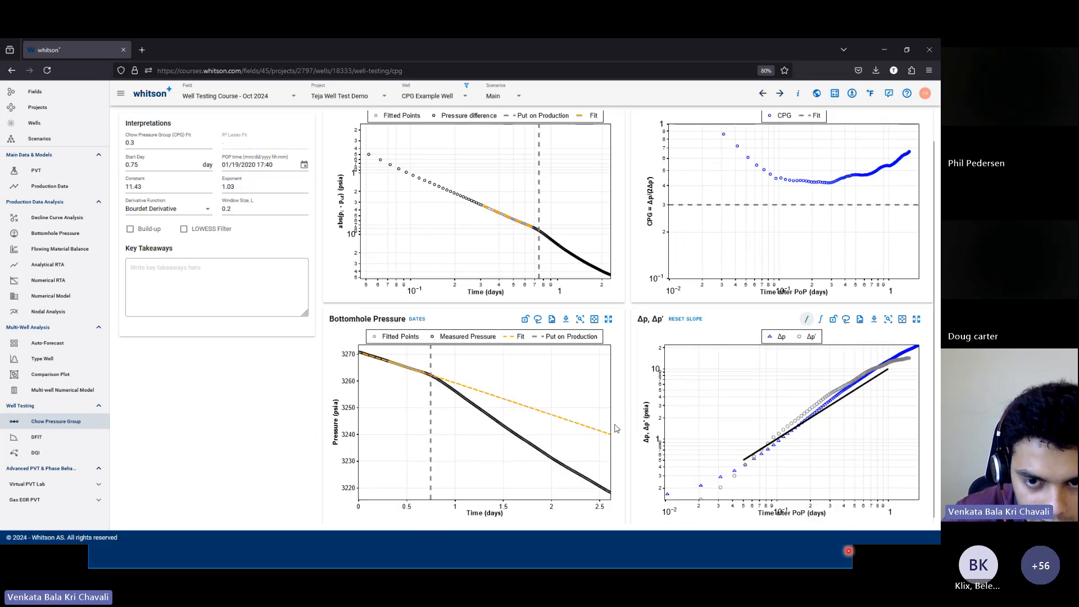
left_click_drag(614, 283, 486, 247)
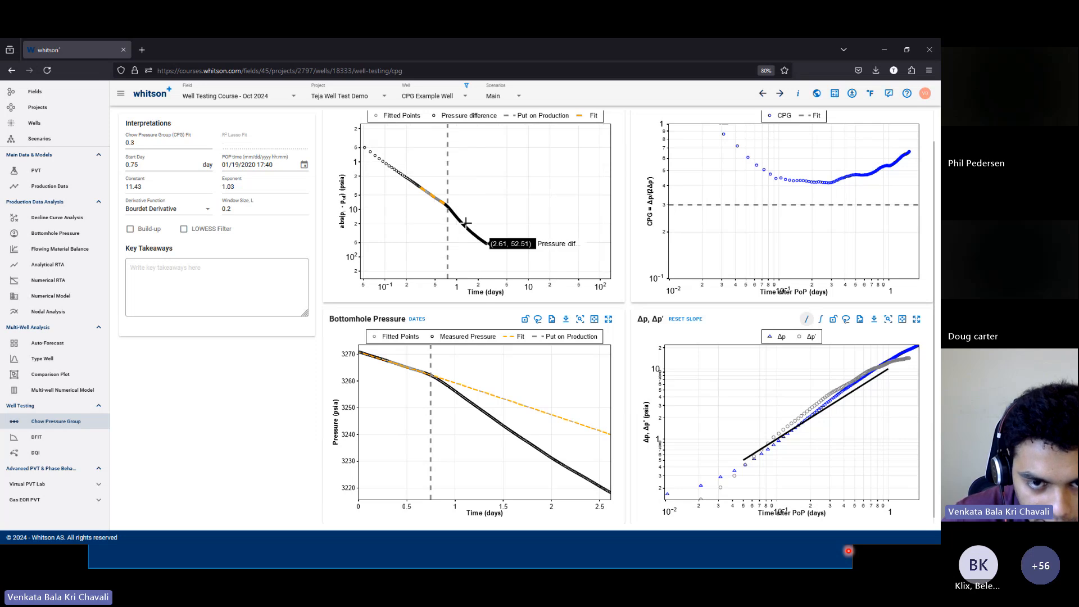
scroll(464, 221, "up", 1)
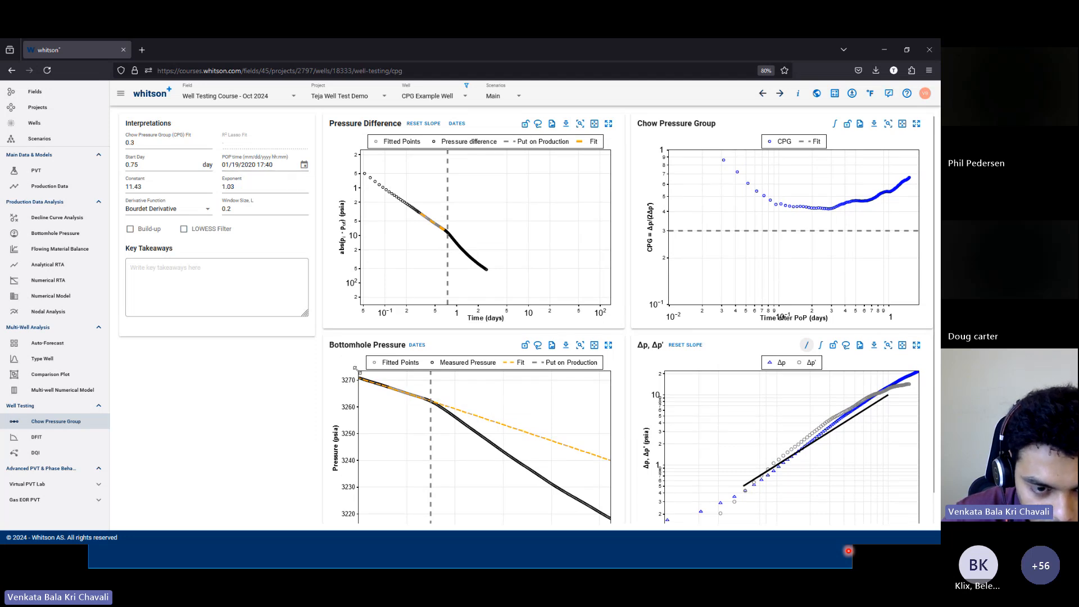
left_click_drag(356, 368, 454, 398)
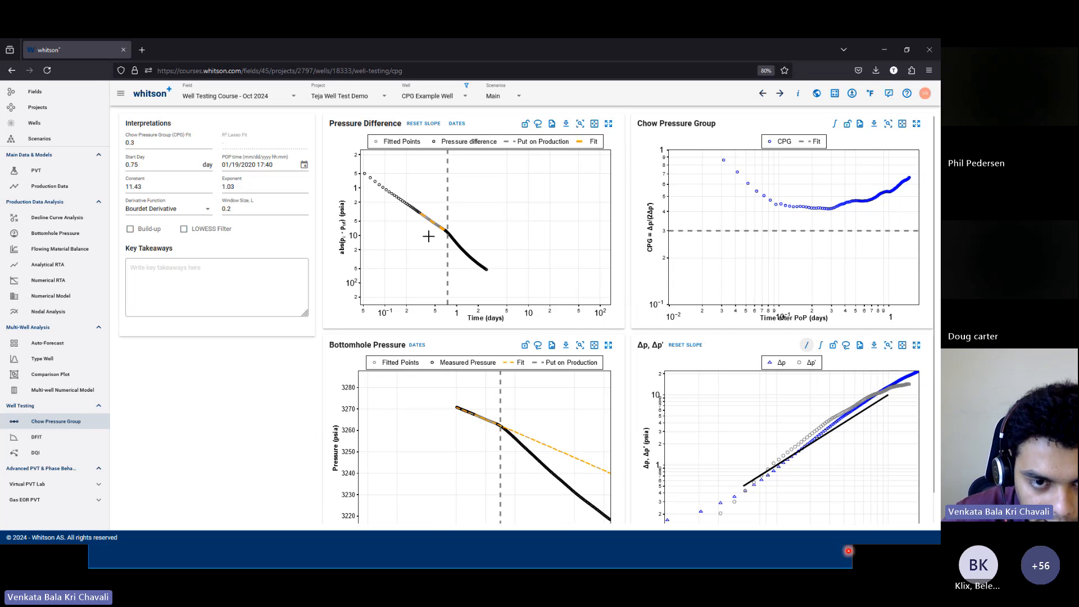
left_click_drag(356, 147, 381, 195)
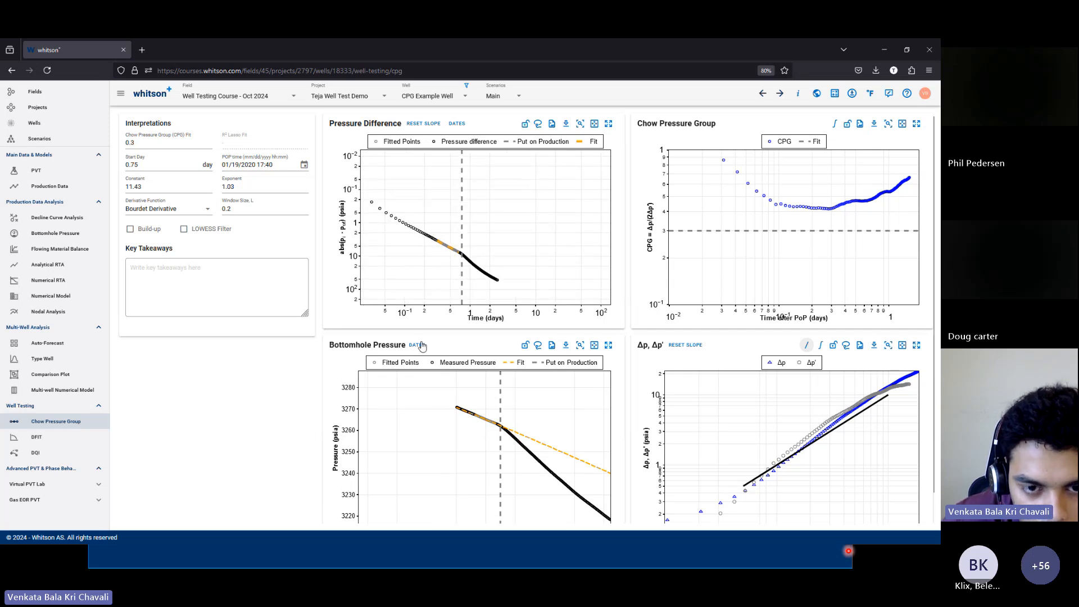
Extend the axis ranges of the Chow Pressure Group and Δp plots and raise the CPG fit line to about 0.54
scroll(478, 315, "down", 1)
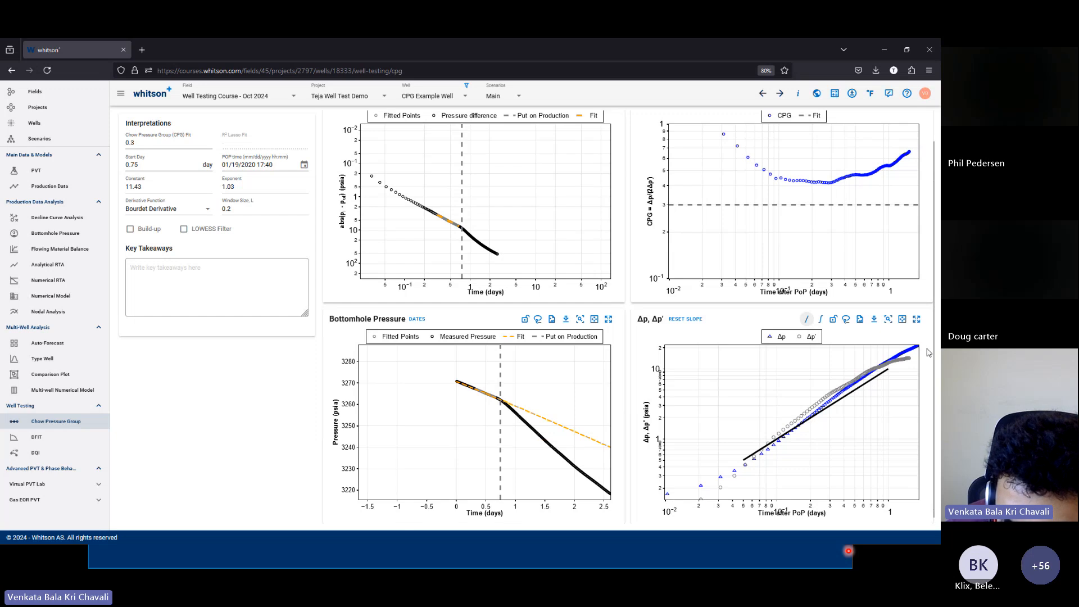
left_click_drag(923, 343, 686, 442)
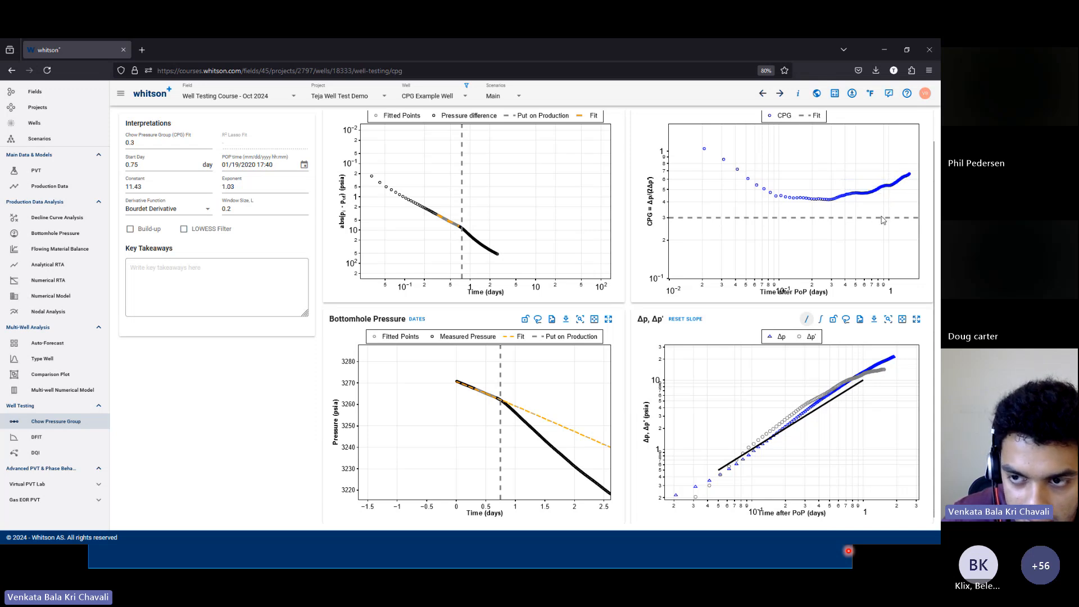
left_click_drag(883, 219, 887, 183)
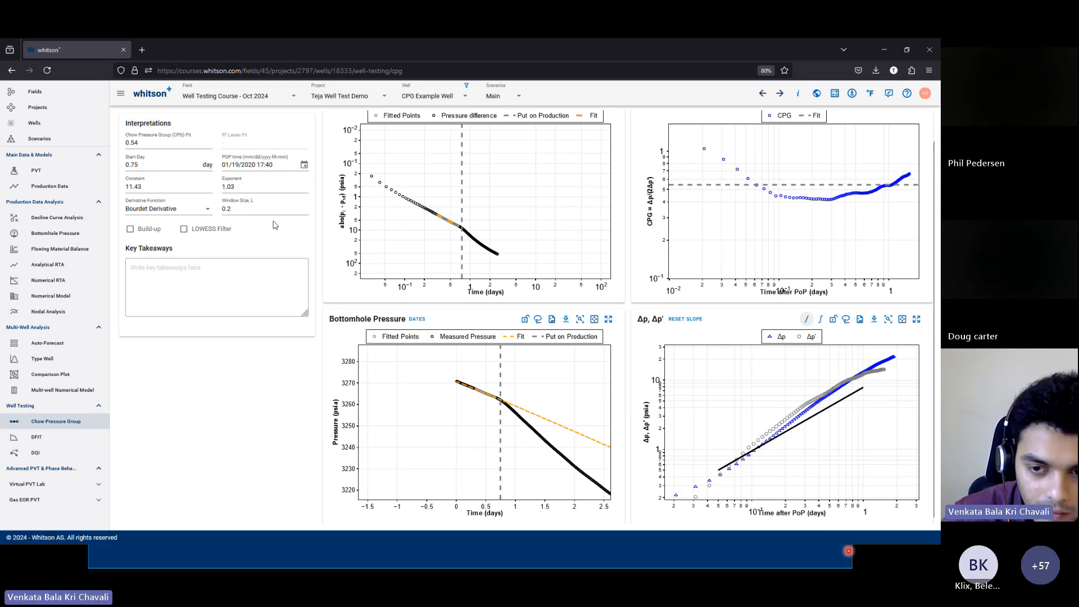
Change the derivative function to Weighted Central Difference
left_click(253, 211)
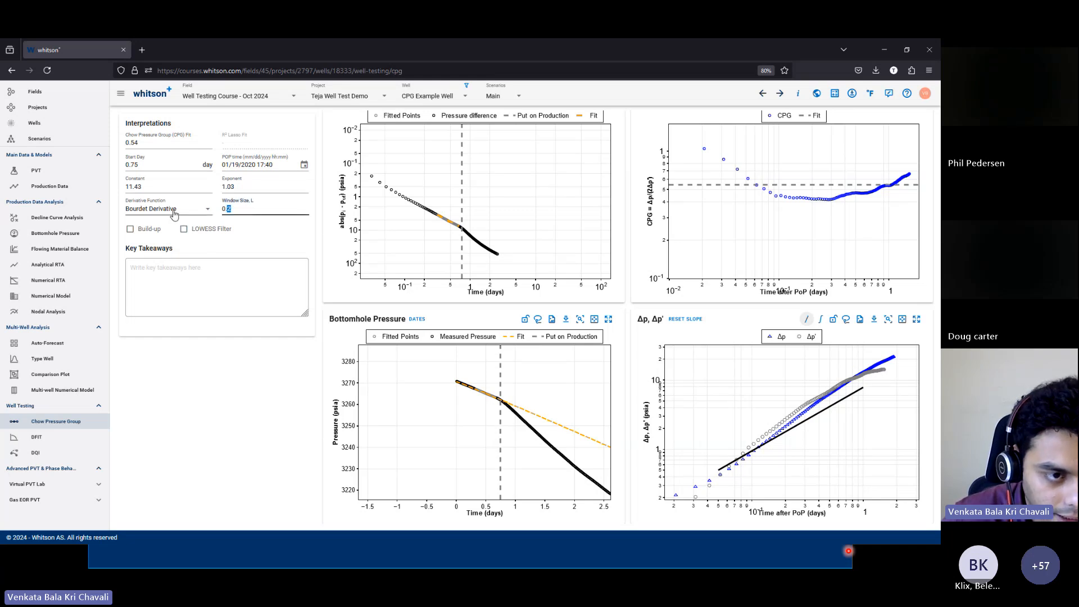
left_click(208, 213)
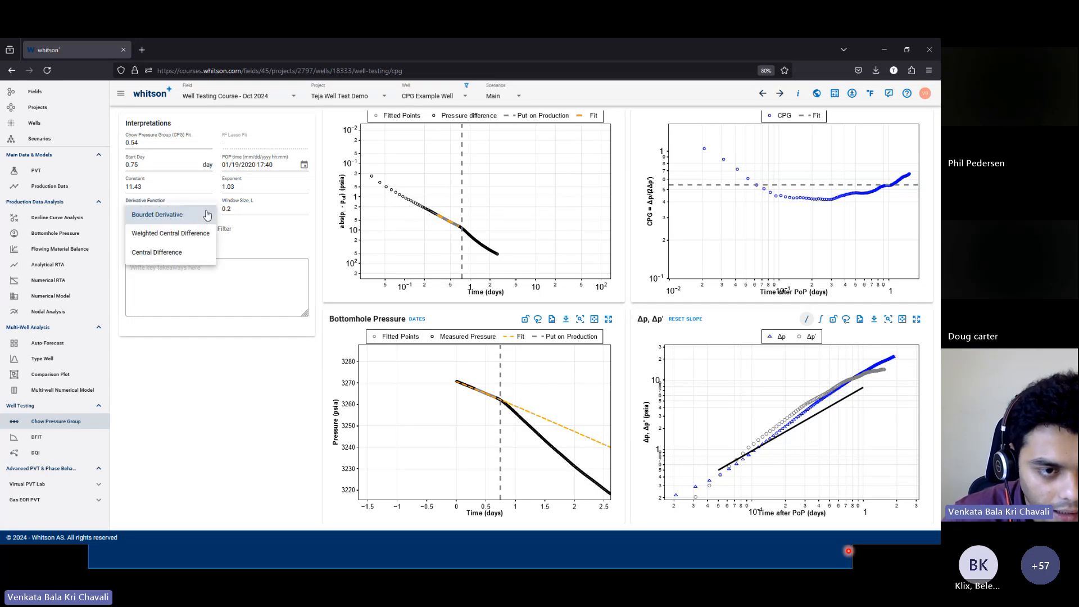
left_click(240, 209)
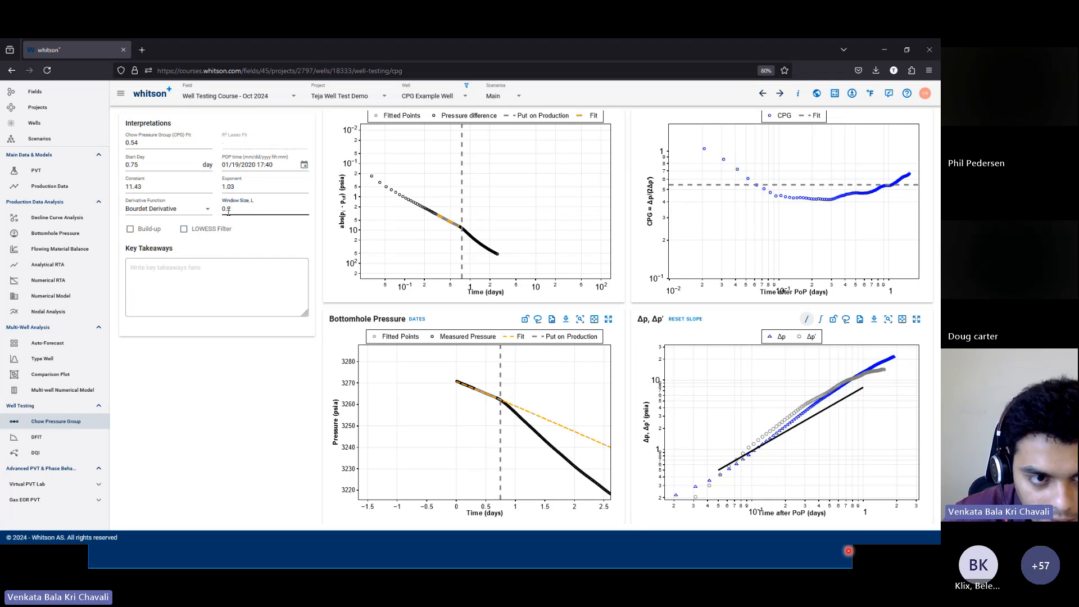
left_click(203, 209)
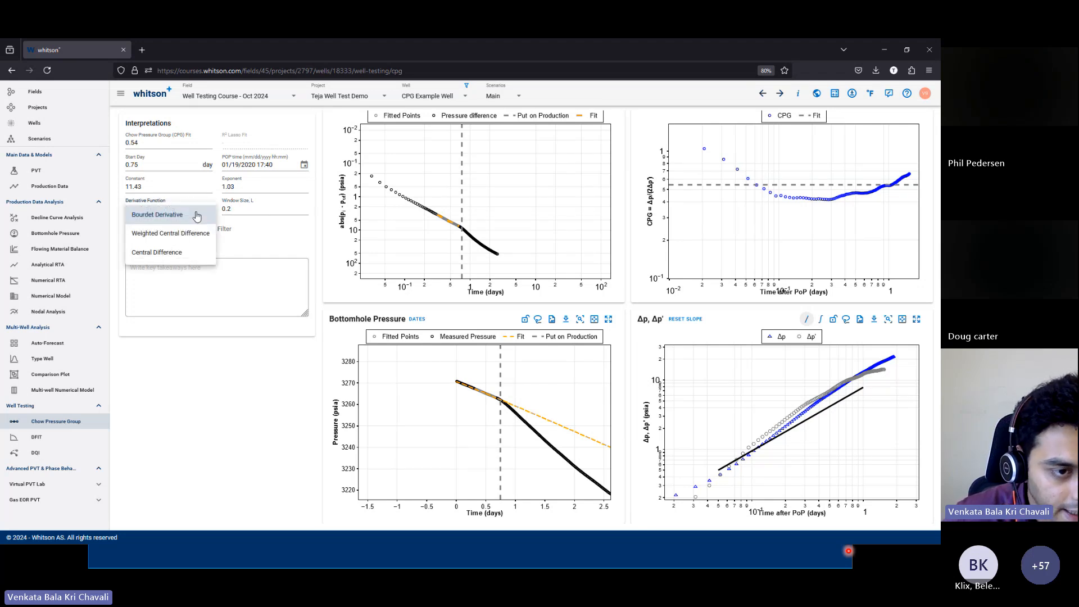
left_click(165, 233)
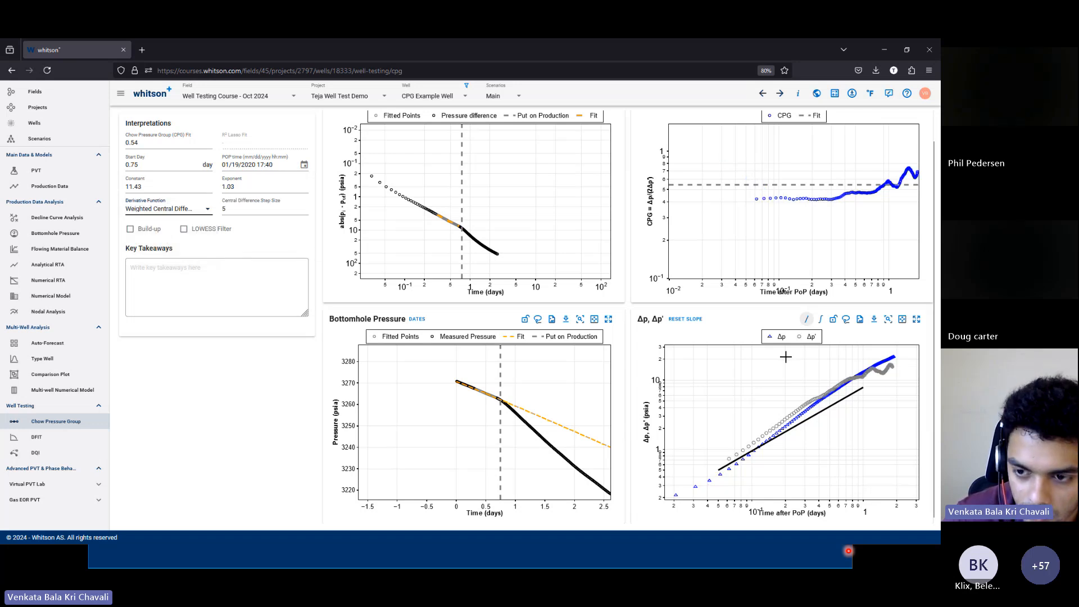
mouse_move(862, 371)
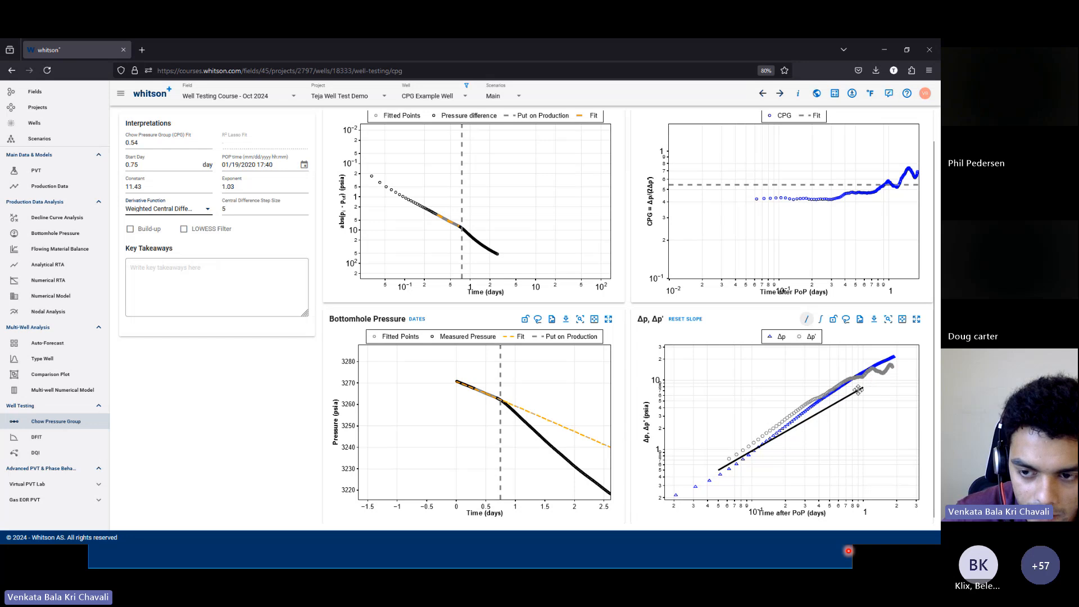
Try central difference step sizes of 10 and 15 for the weighted derivative
double_click(259, 211)
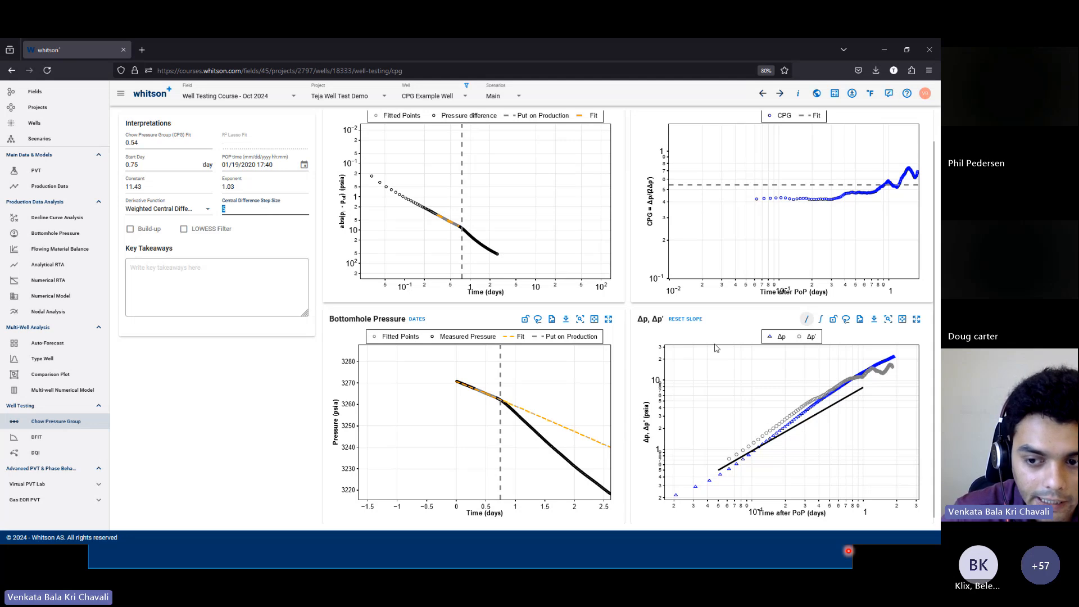
mouse_move(748, 442)
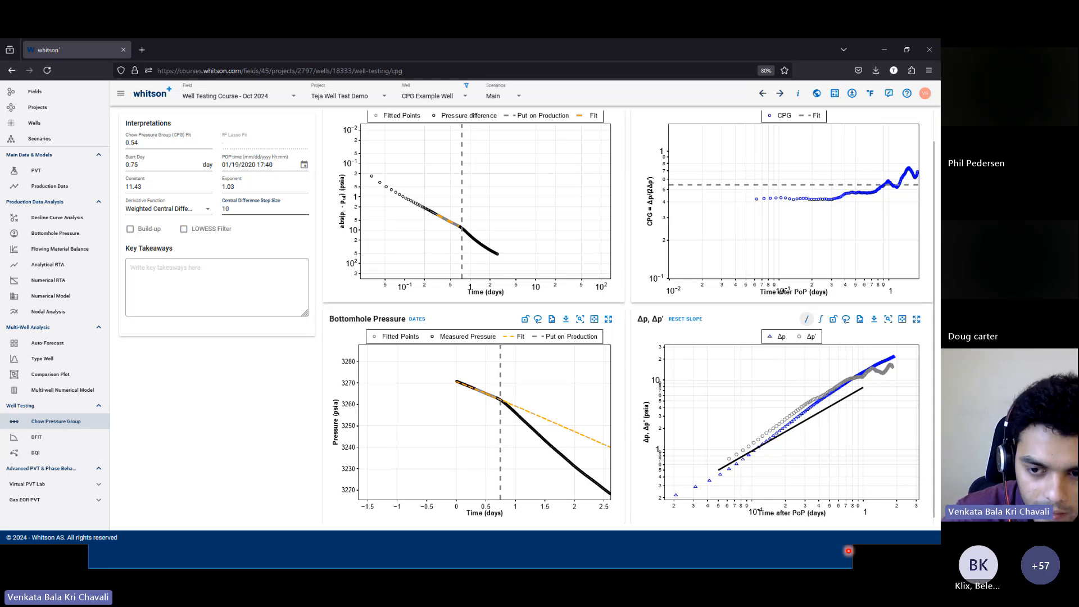
left_click(213, 369)
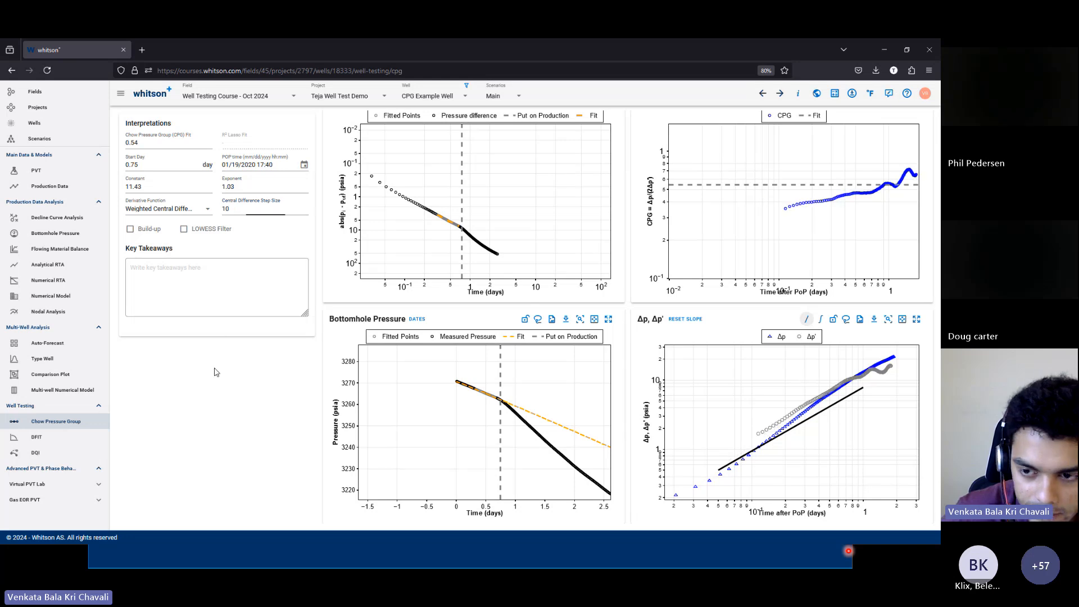
double_click(248, 211)
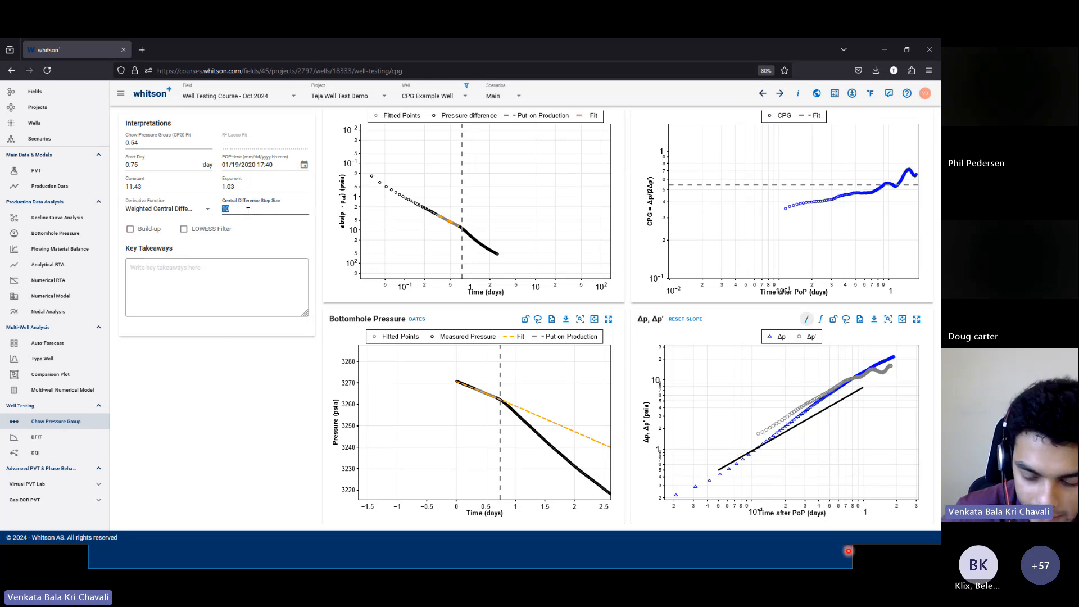
left_click(213, 315)
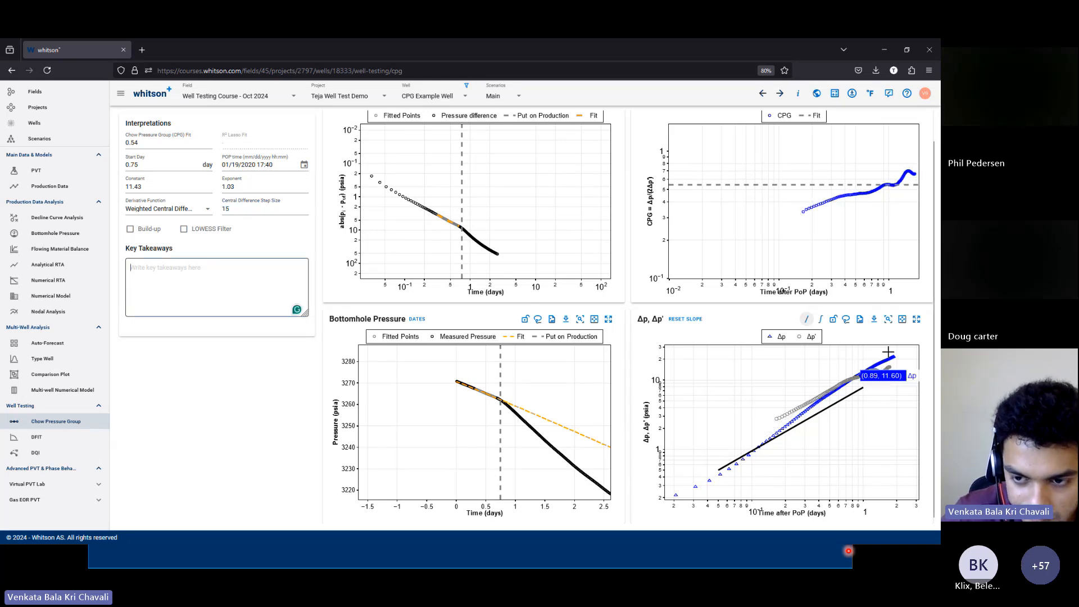
Compare the Central Difference derivative over a longer time axis on the Chow Pressure Group plot, and return the derivative function to Bourdet Derivative
left_click(209, 209)
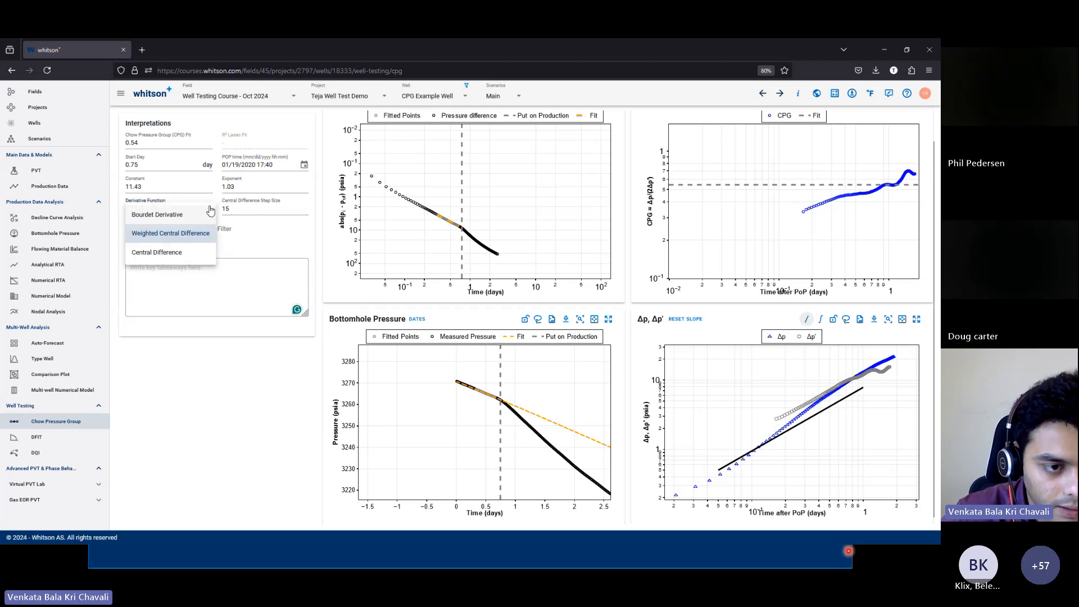
left_click(191, 253)
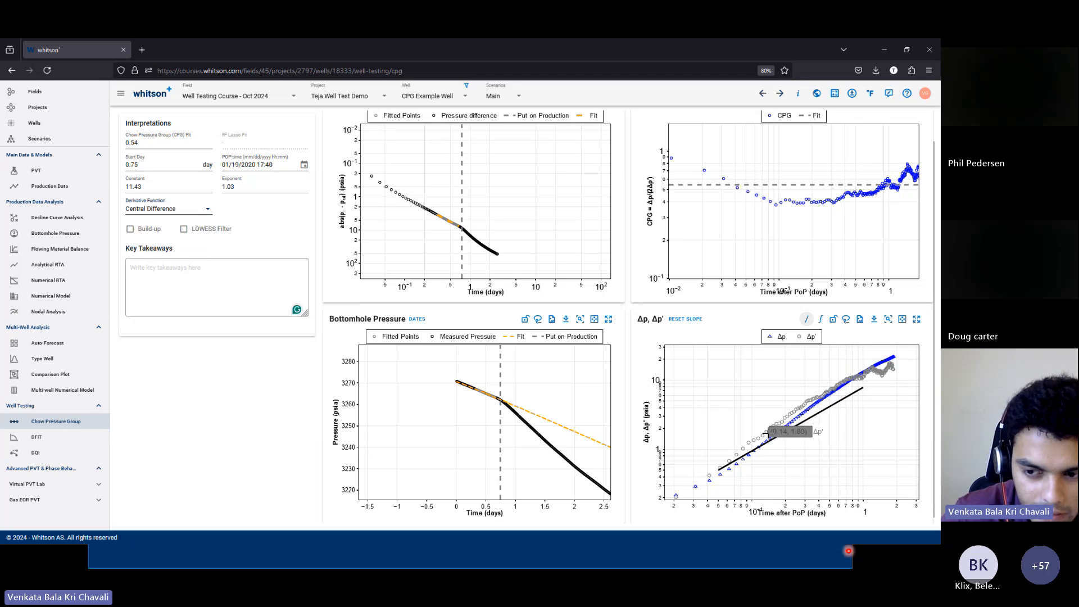
left_click_drag(918, 277, 860, 279)
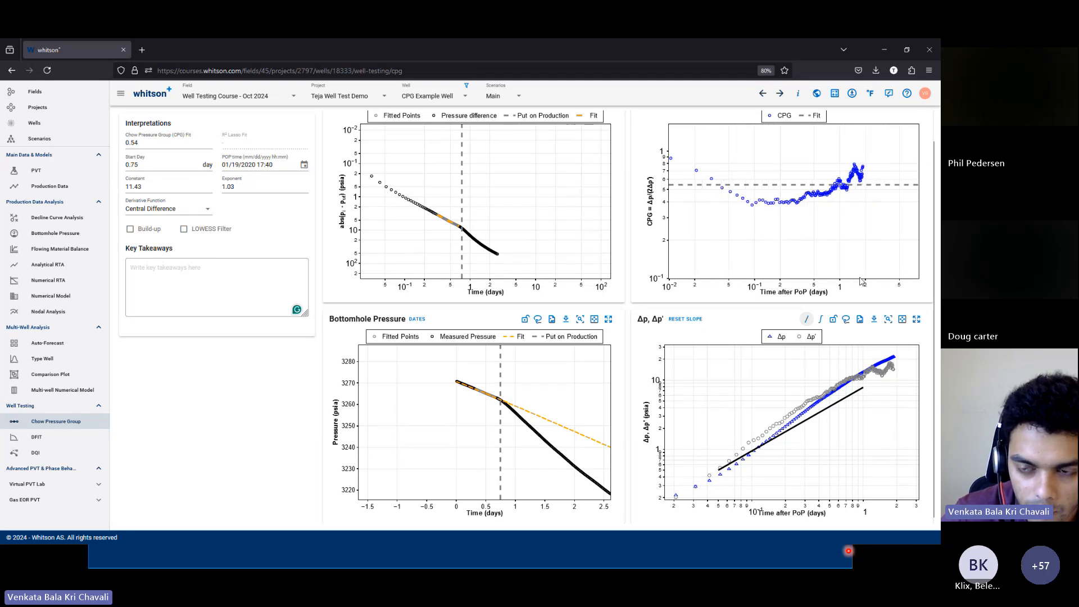
left_click(165, 213)
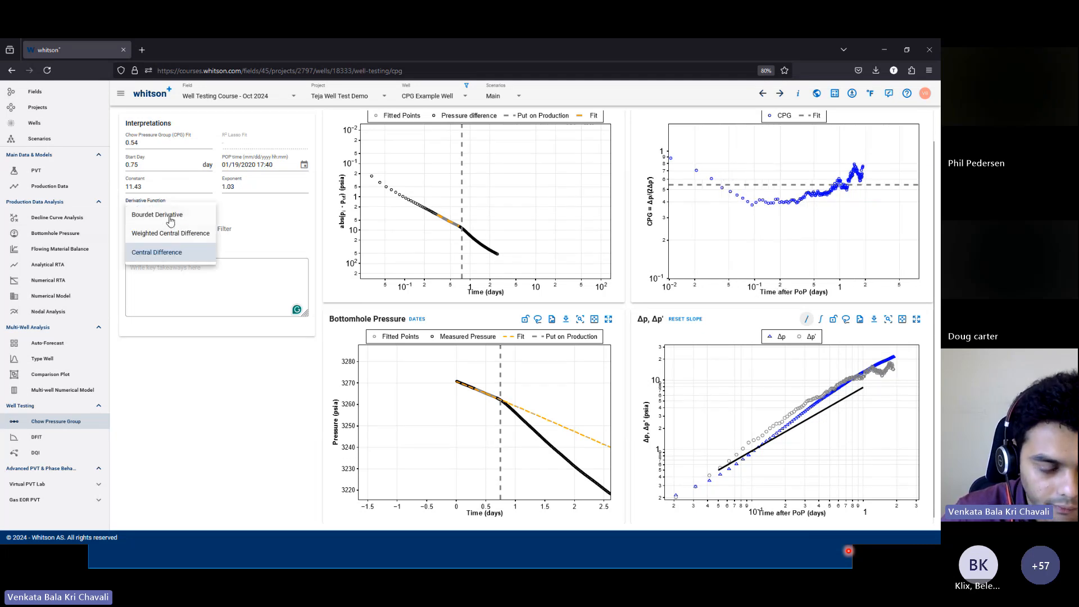
left_click(170, 232)
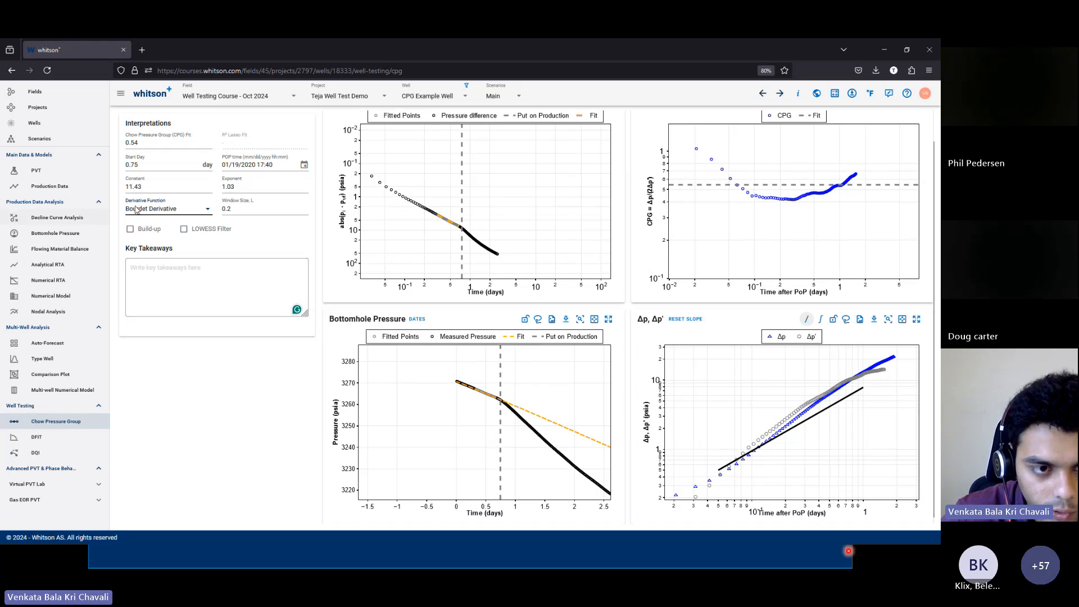
Try Bourdet derivative window sizes of 0.1 and 0.5
double_click(252, 209)
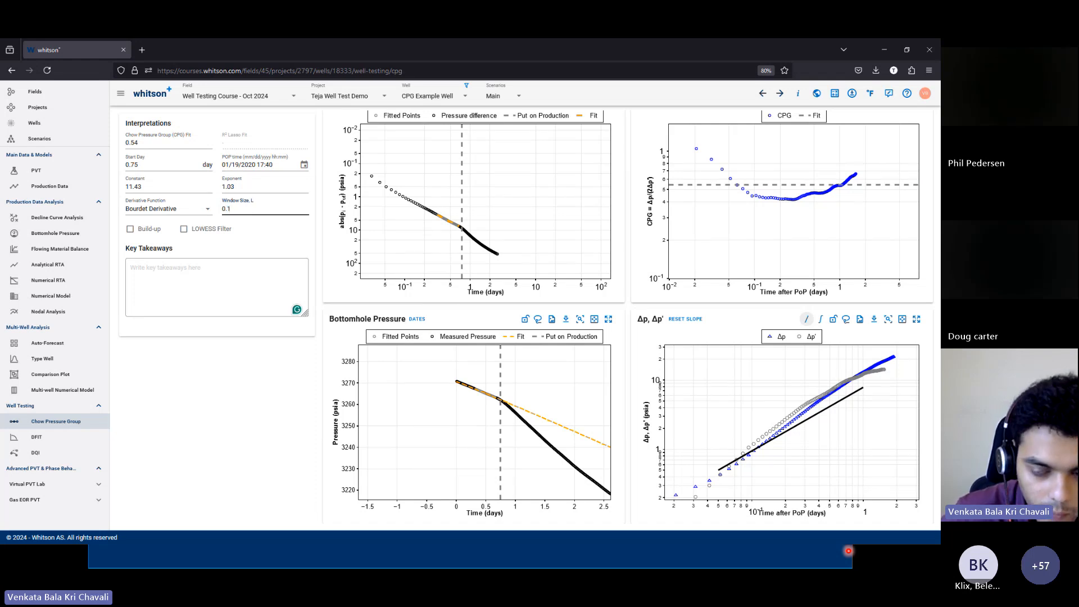
left_click(236, 241)
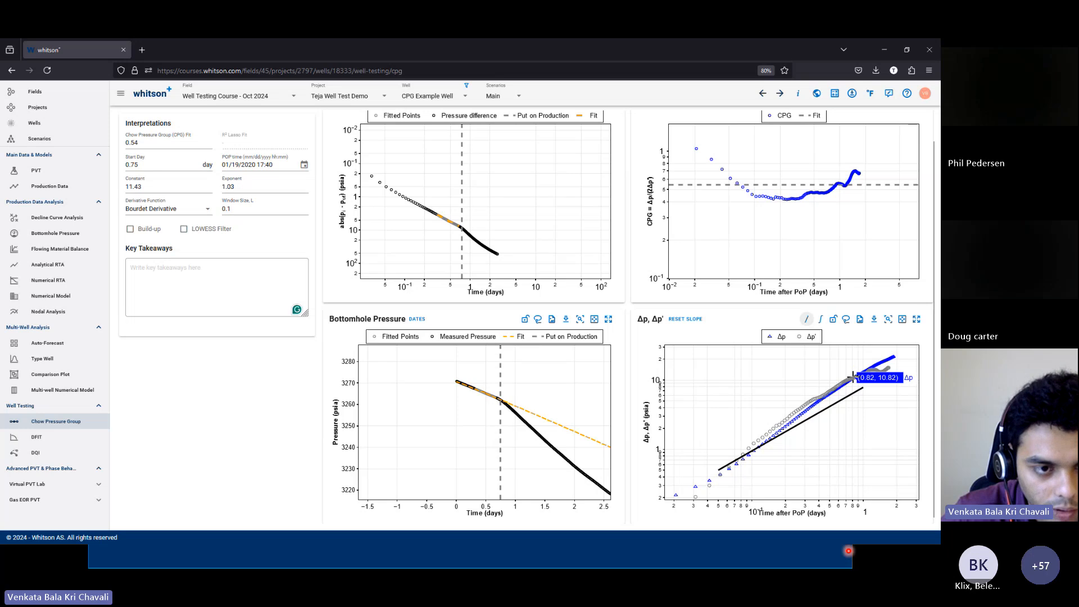
double_click(229, 209)
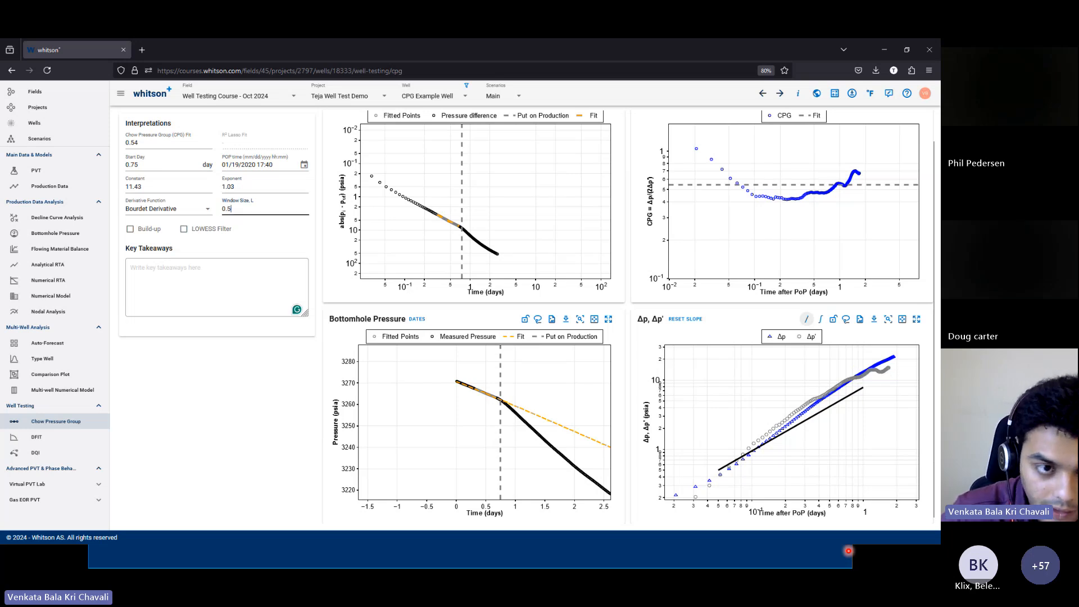
left_click(225, 255)
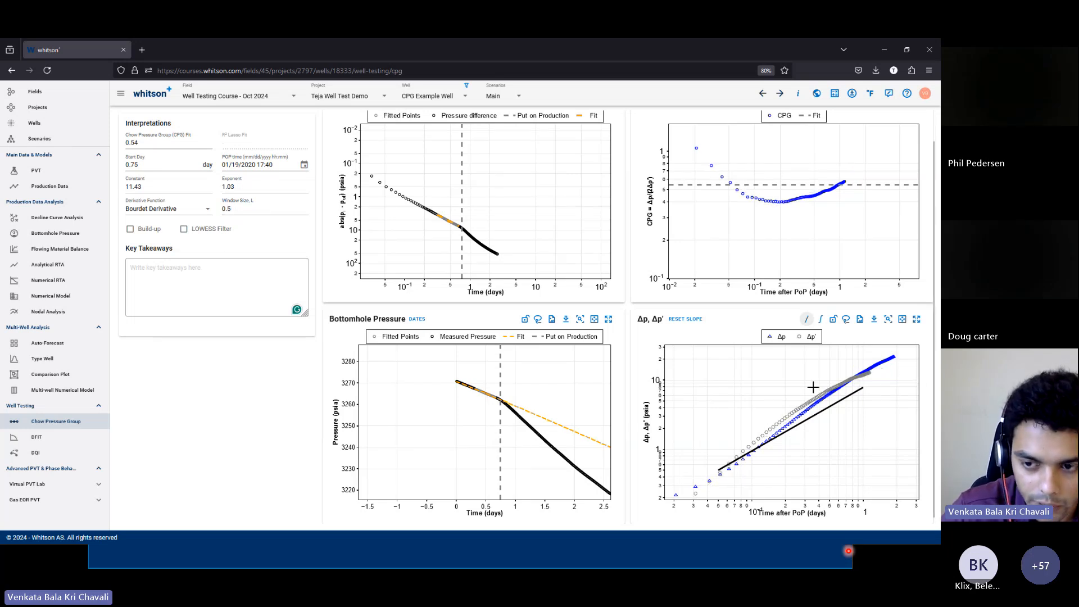
Set the Bourdet derivative window size L to 0.2
left_click(235, 212)
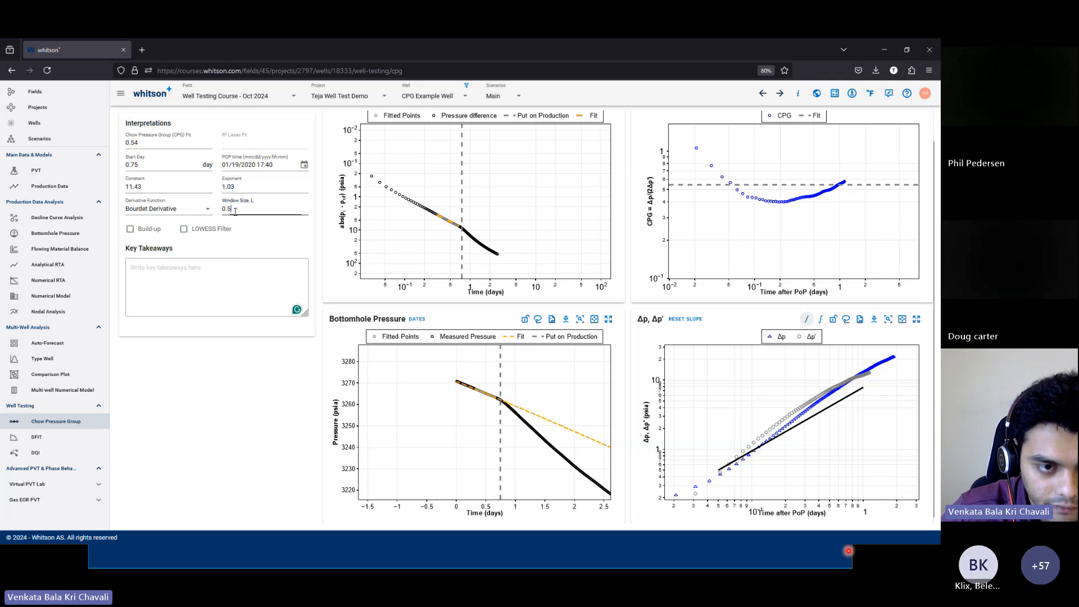
type("2")
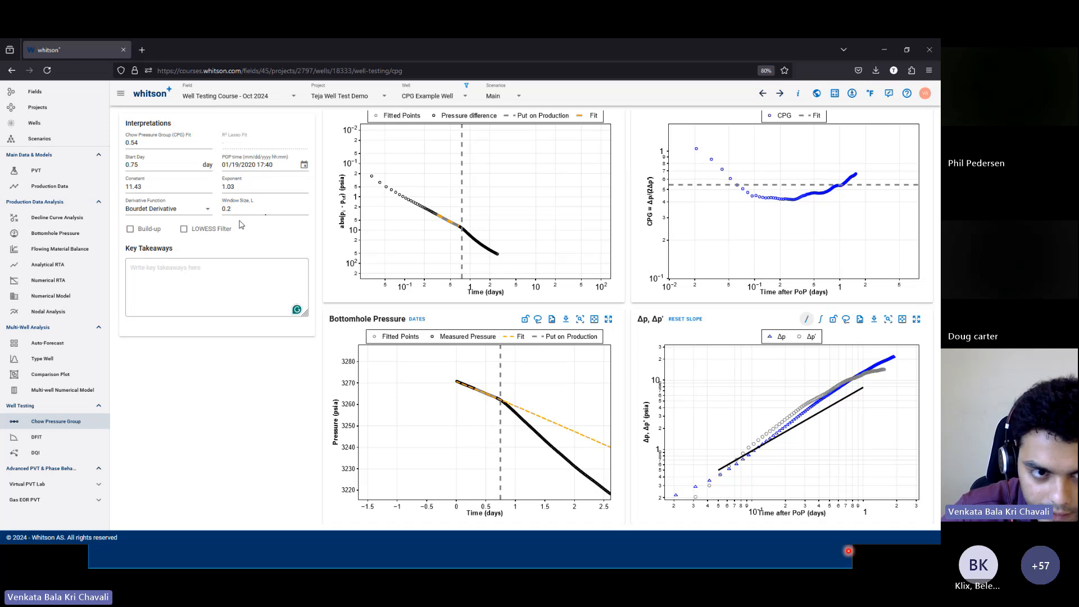
left_click(346, 245)
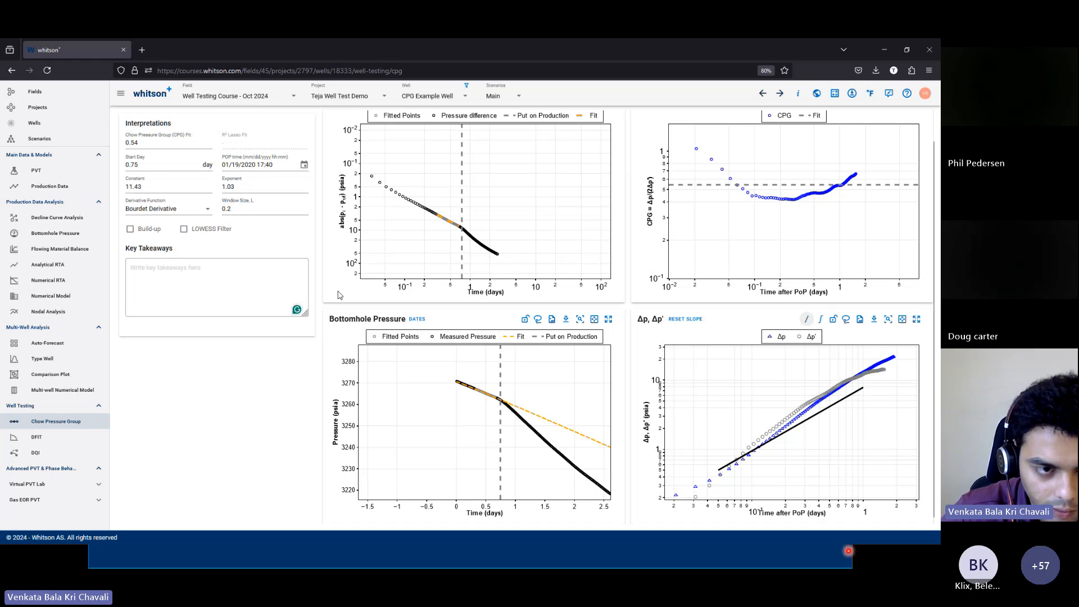
Try the LOWESS Filter on the pressure data, comparing it on and off in a closer Pressure Difference view, and leave it disabled
left_click(194, 232)
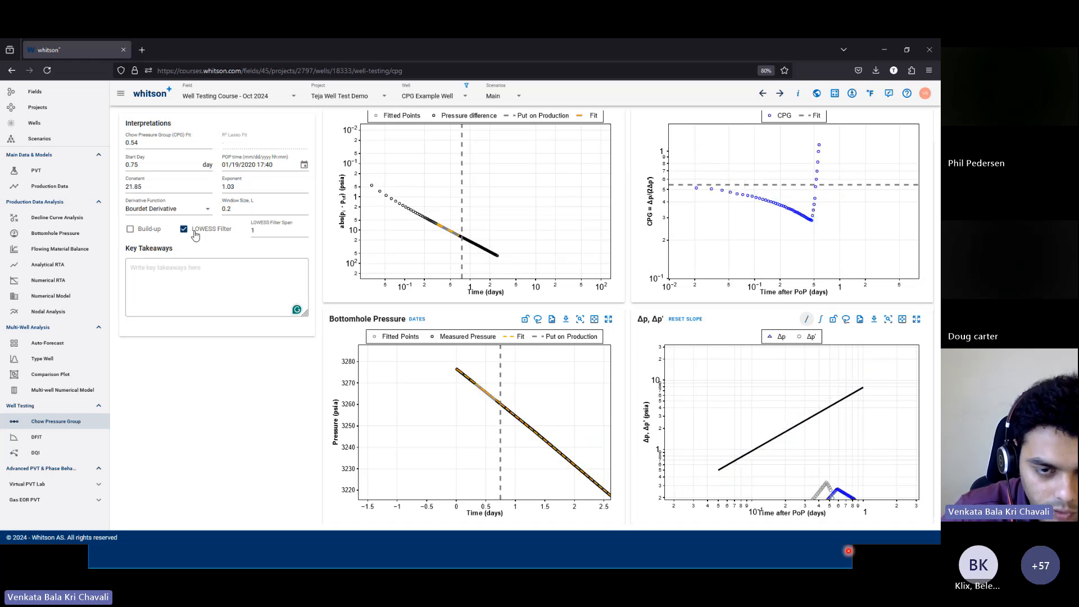
left_click(195, 232)
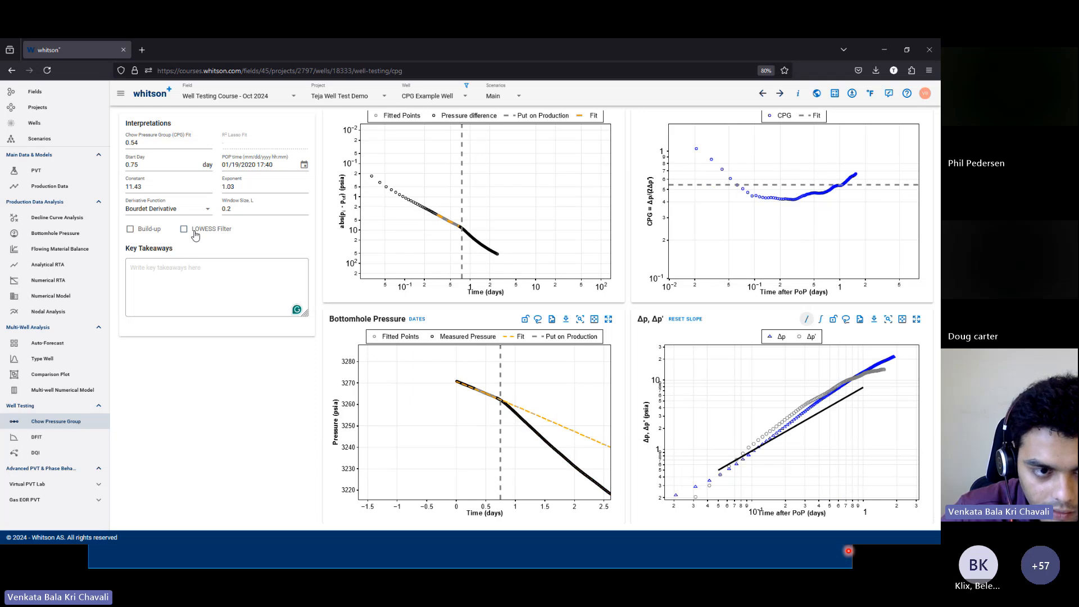
left_click_drag(362, 164, 511, 273)
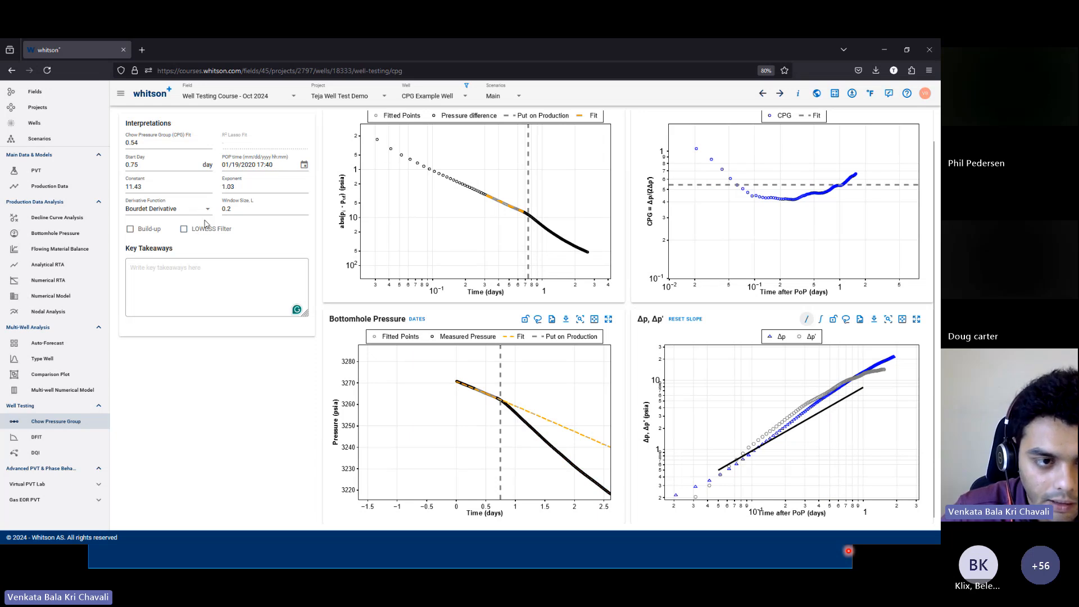
left_click(183, 229)
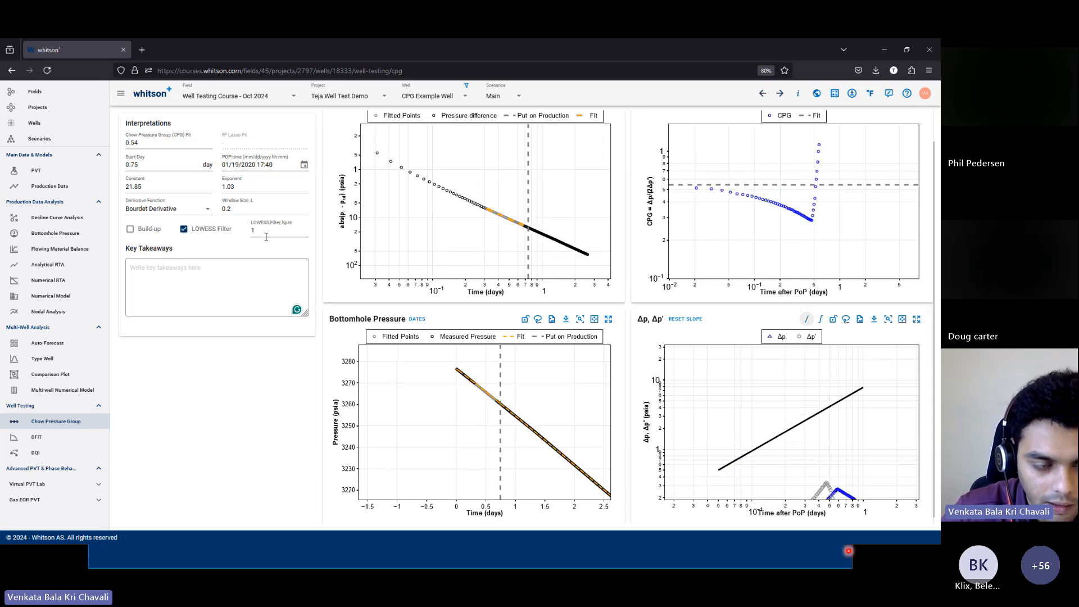
double_click(266, 236)
left_click(193, 233)
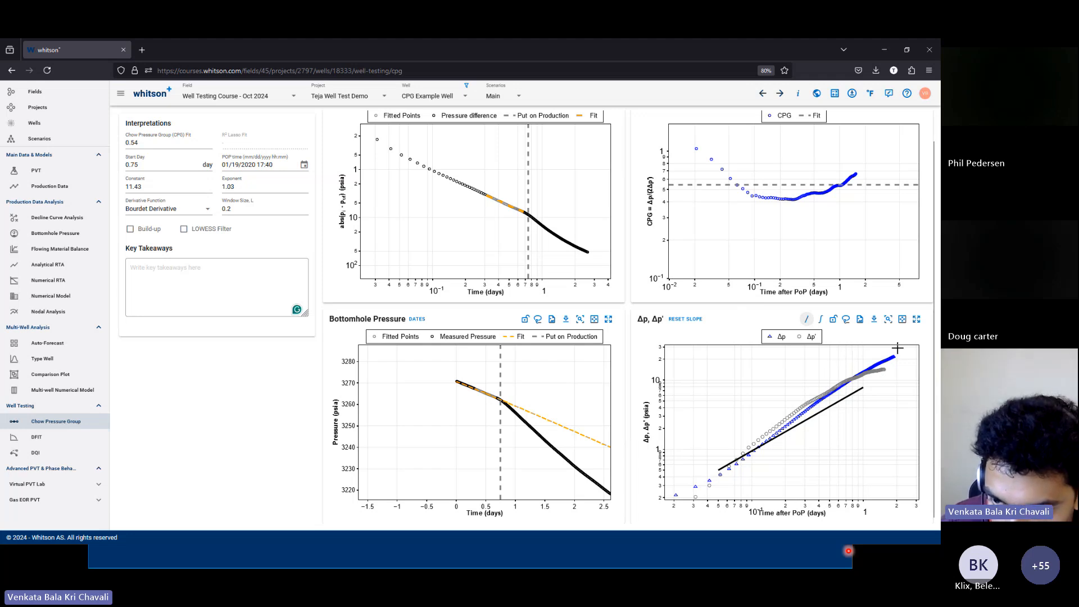
Set the Chow Pressure Group fit to 1 and move the slope line on the Δp, Δp' plot up to the latest Δp points
left_click_drag(897, 349, 855, 392)
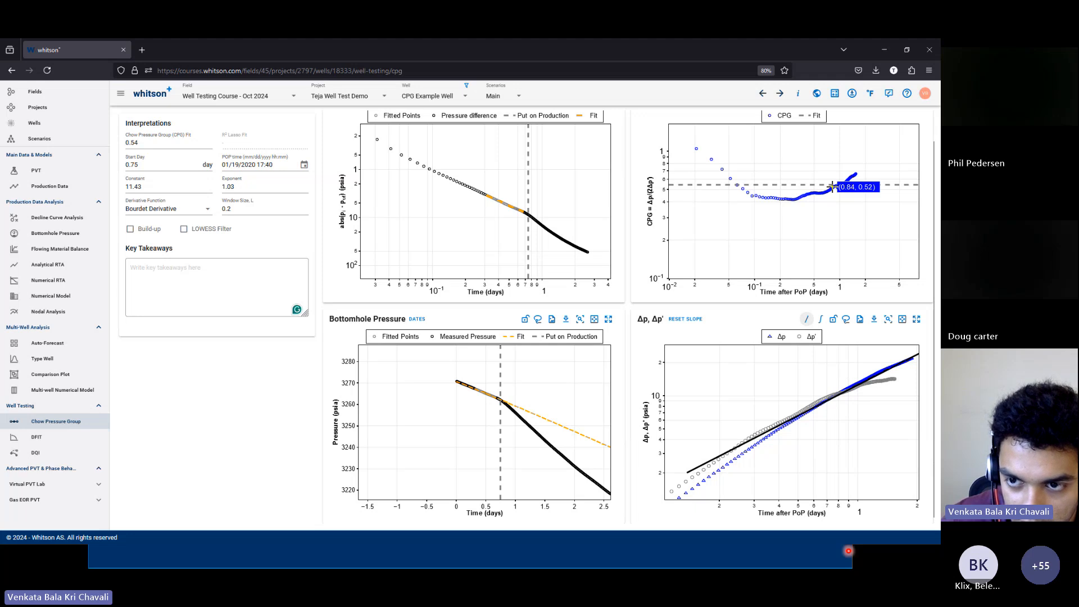
double_click(164, 139)
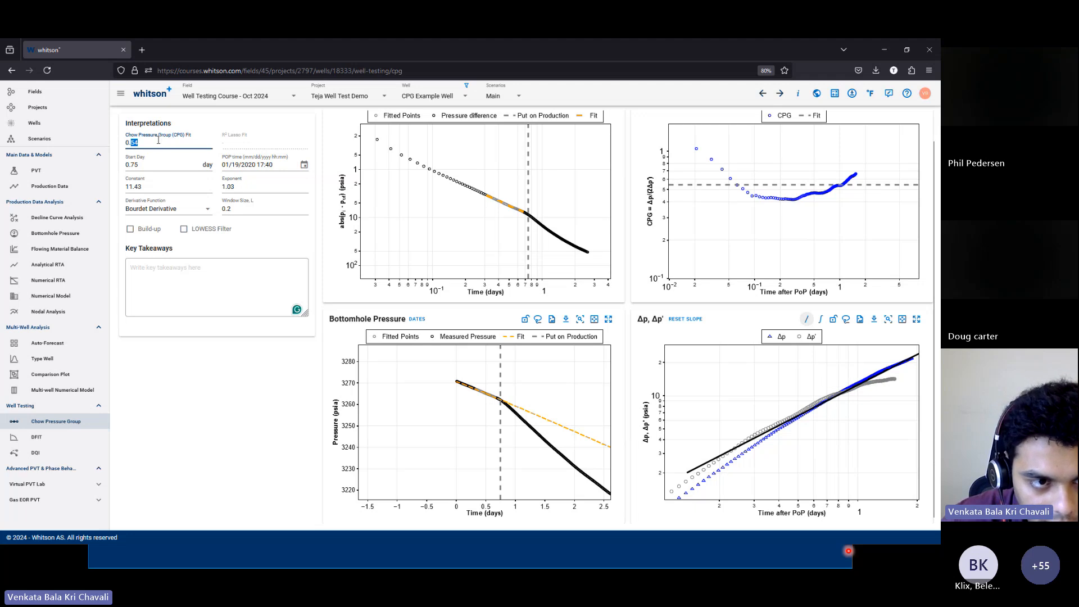
type("1")
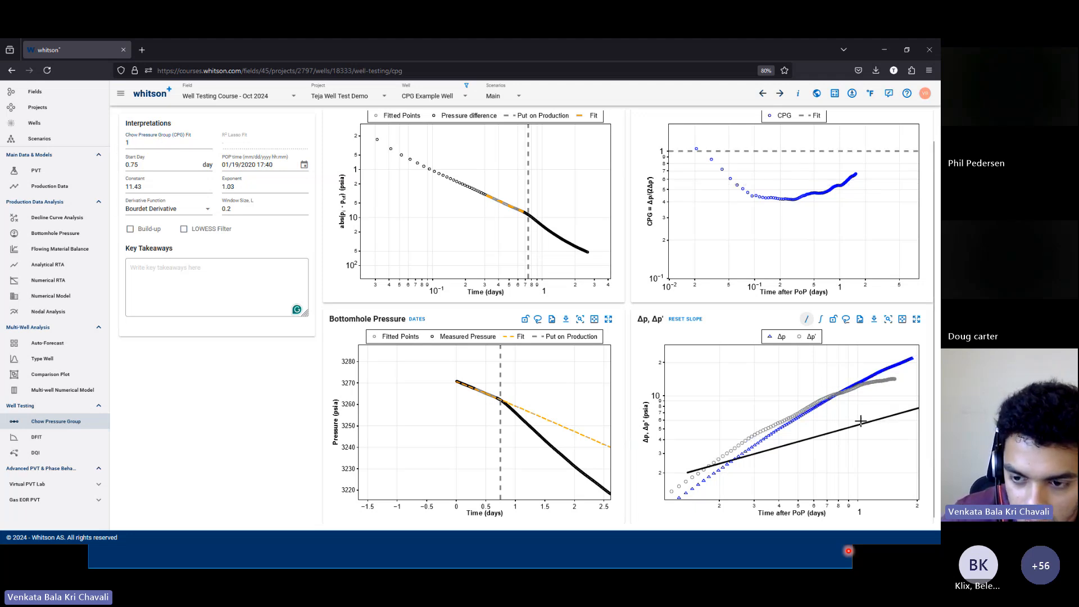
left_click_drag(863, 423, 851, 377)
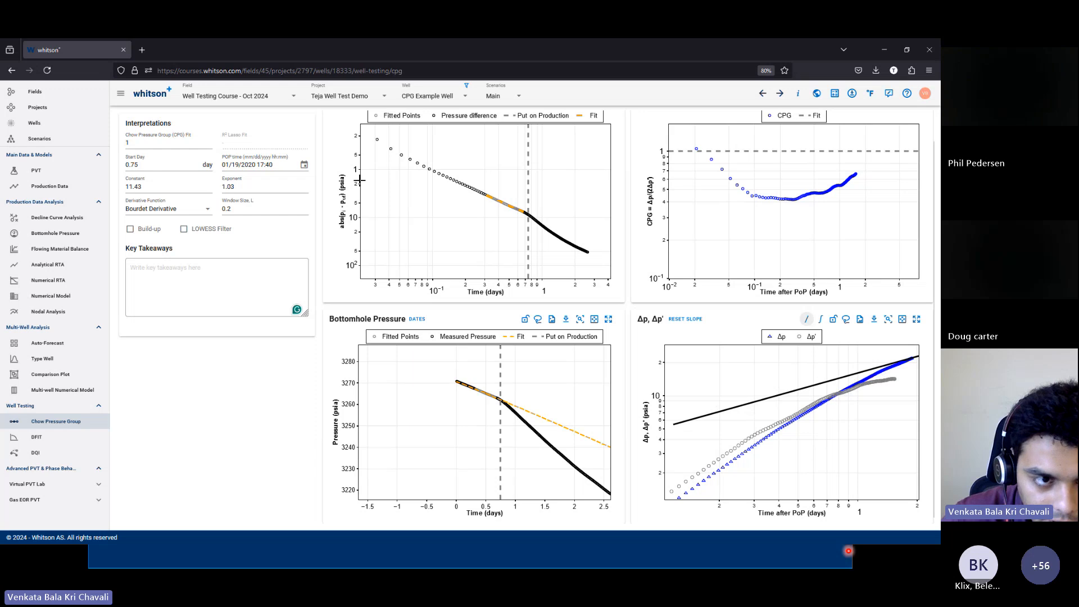
Set the Chow Pressure Group fit to 0.52 and move the slope line on the Δp, Δp' plot onto the late Δp points
left_click_drag(152, 143, 116, 145)
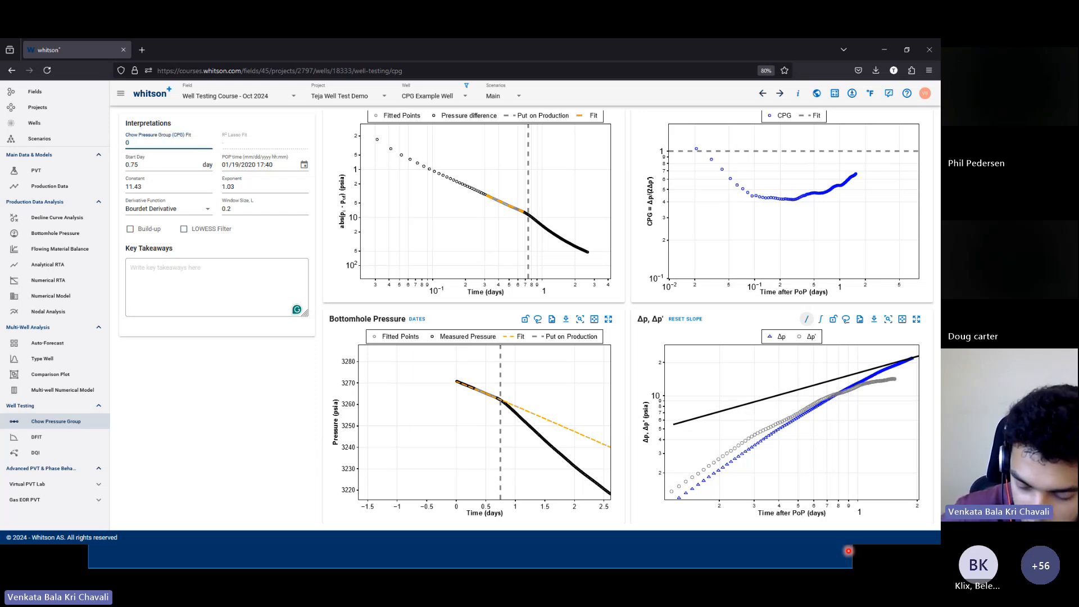
key("Return")
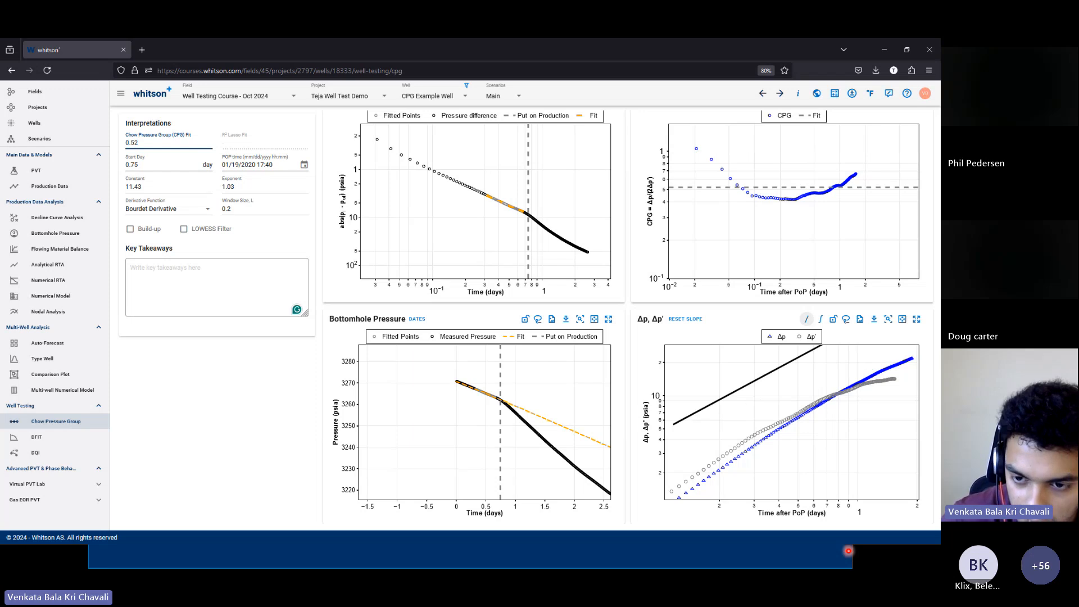
left_click_drag(763, 380, 824, 405)
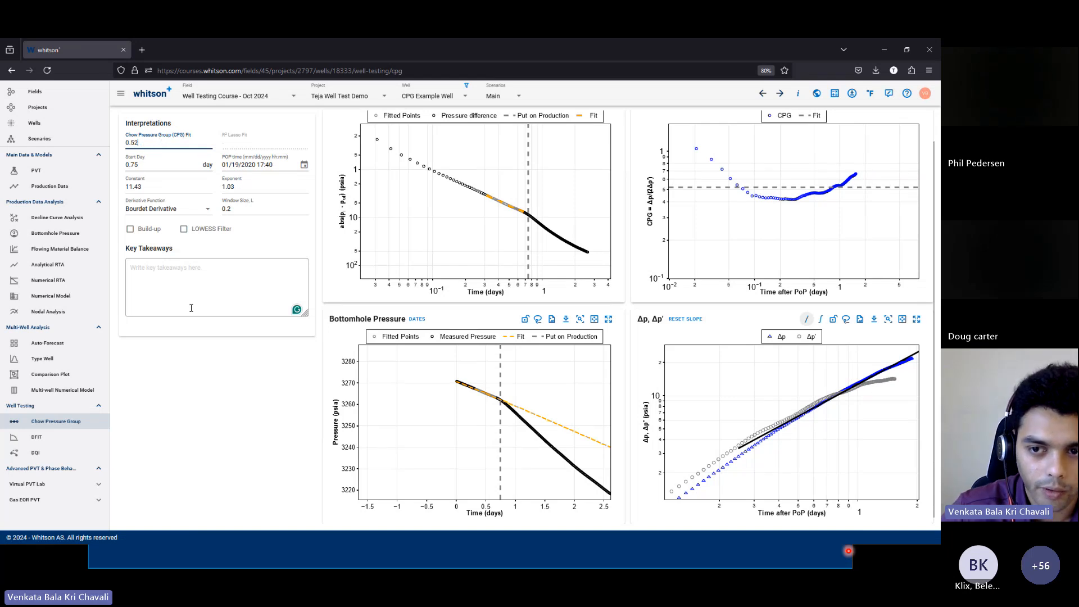
left_click(200, 377)
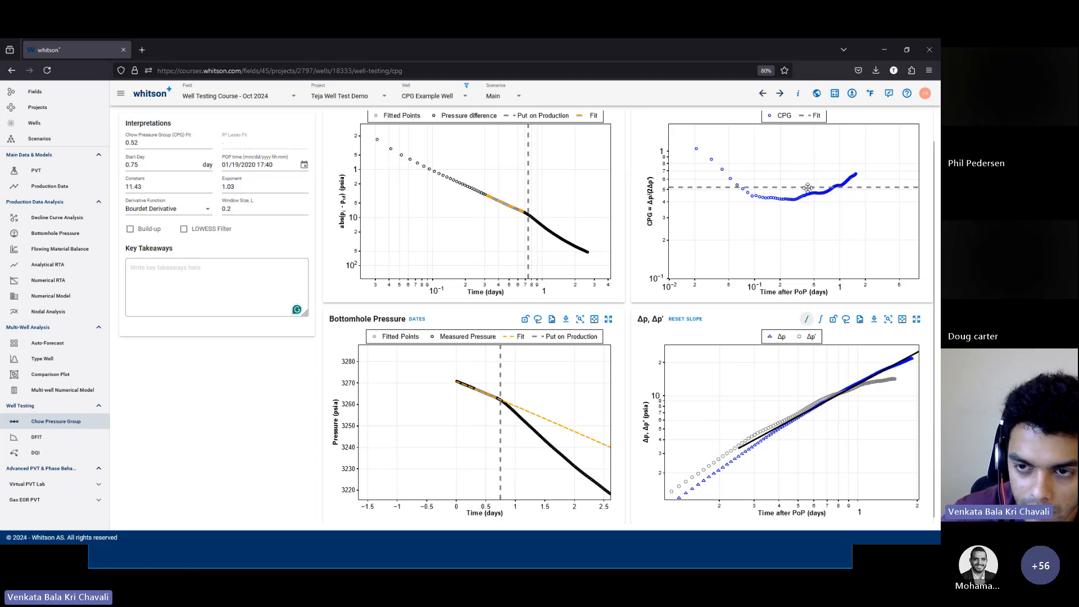
Lower the Chow Pressure Group fit line to 0.42 and align the slope line with the early Δp points on the Δp, Δp' plot
left_click_drag(810, 195, 809, 205)
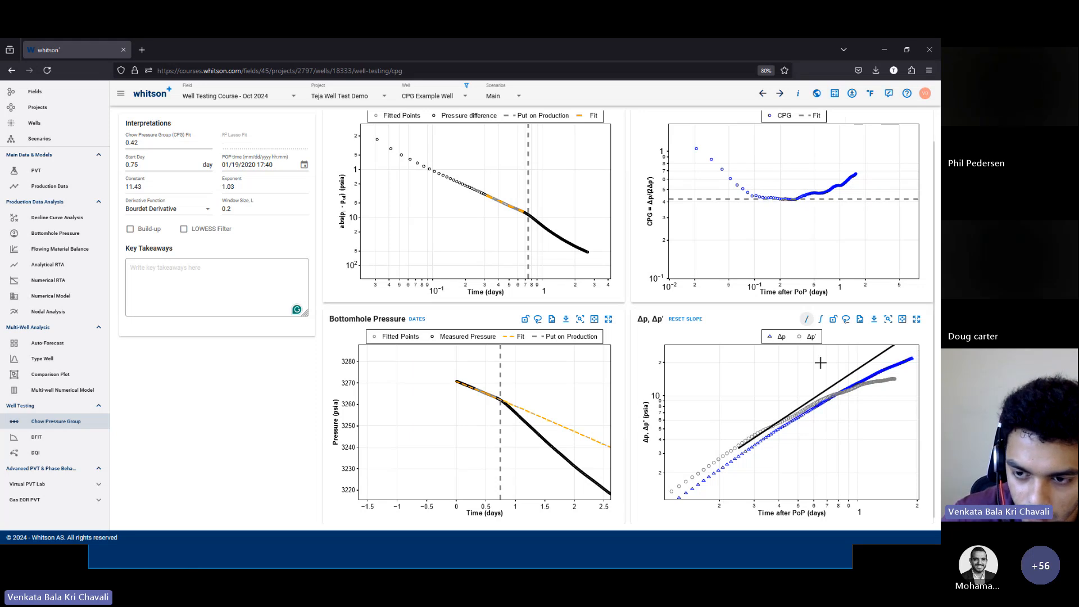
left_click_drag(840, 379, 807, 414)
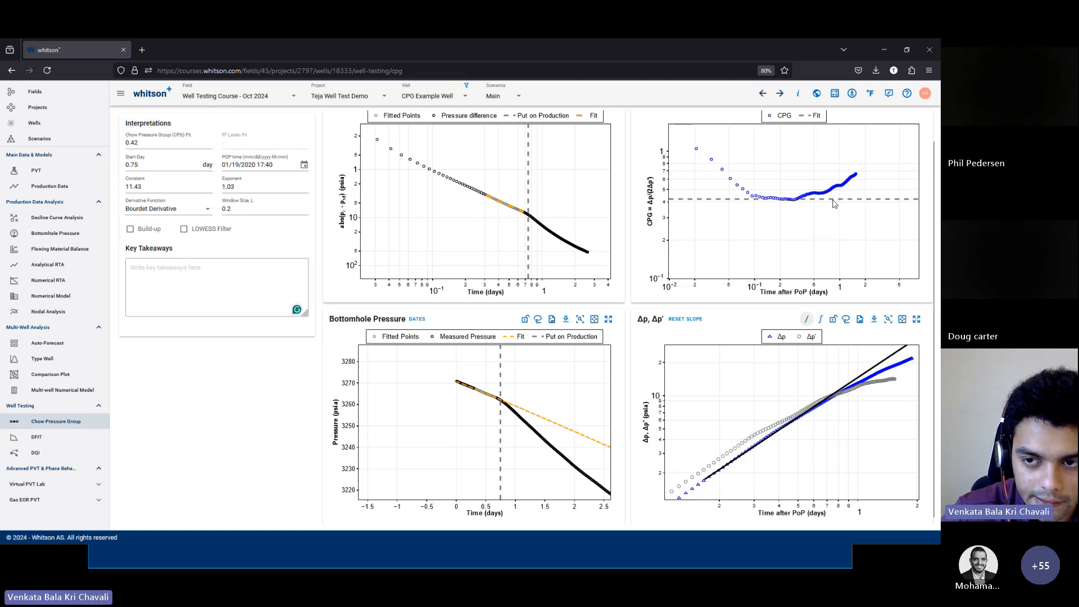
mouse_move(833, 201)
left_mouse_down()
mouse_move(845, 172)
mouse_move(843, 200)
left_mouse_up()
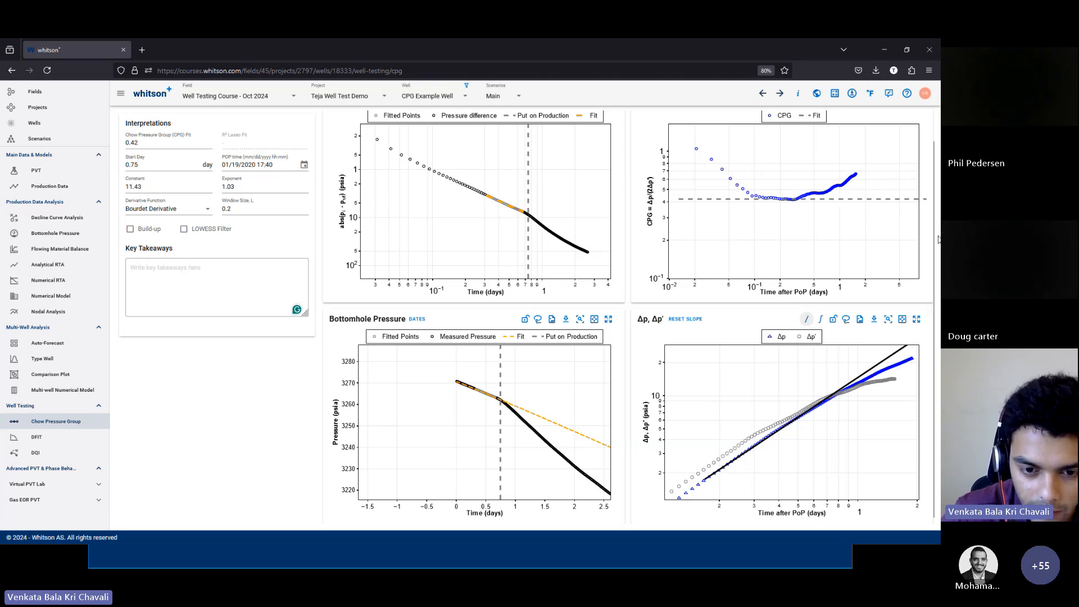
mouse_move(512, 419)
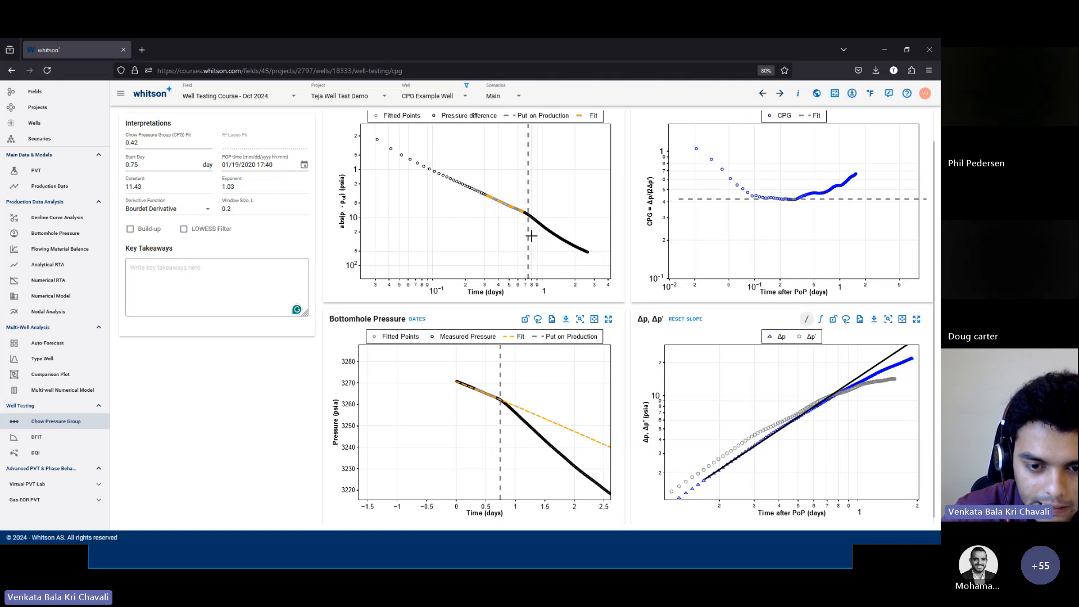
mouse_move(560, 448)
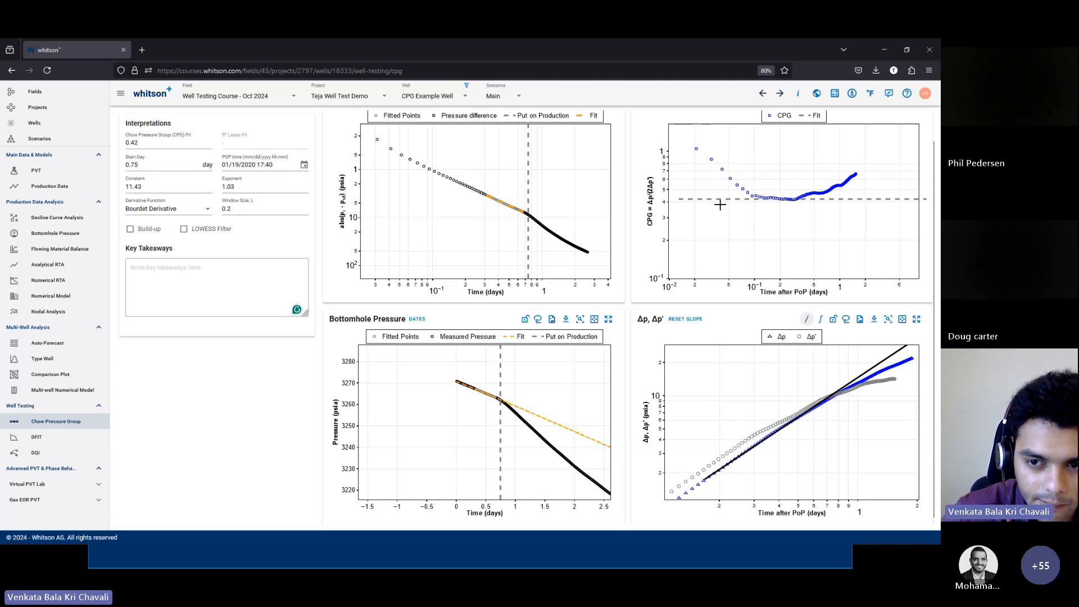
mouse_move(696, 144)
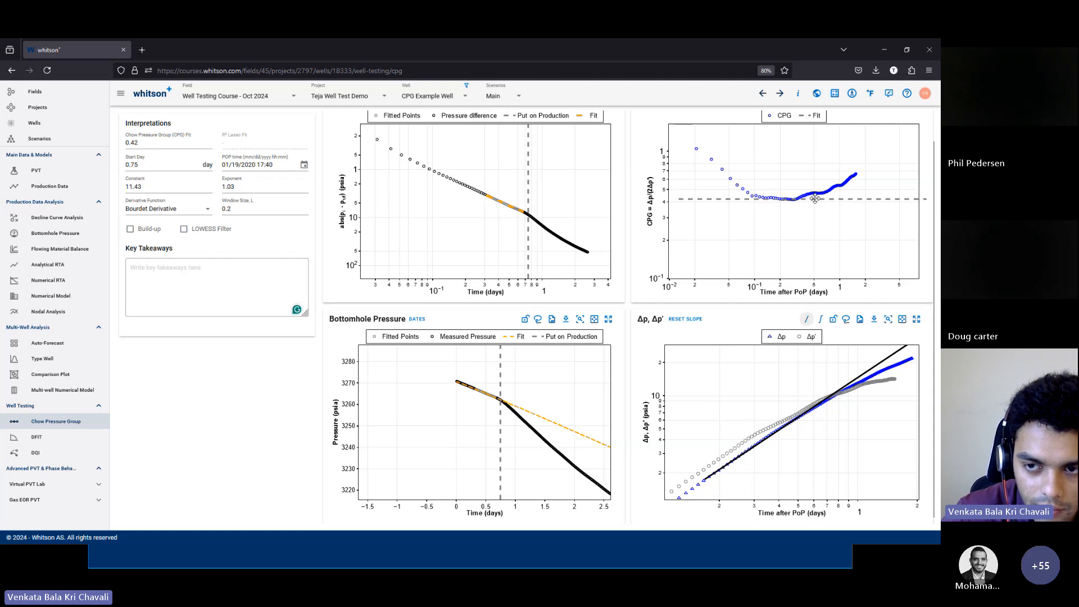
left_click_drag(815, 197, 815, 199)
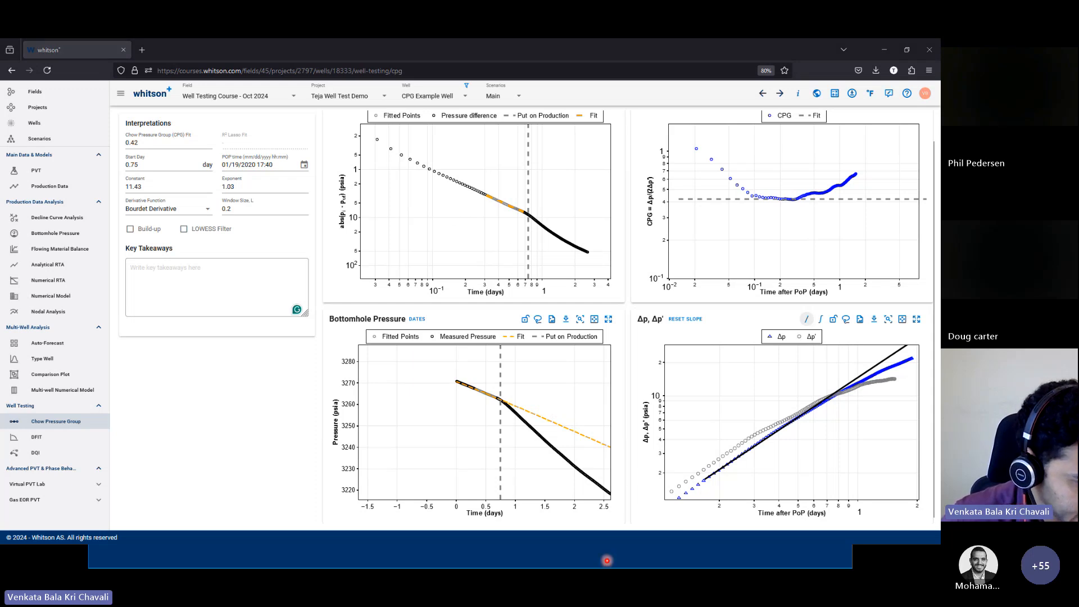
Switch to the presentation and advance to the Part 2 - DQI slide
left_click(607, 560)
key("Right")
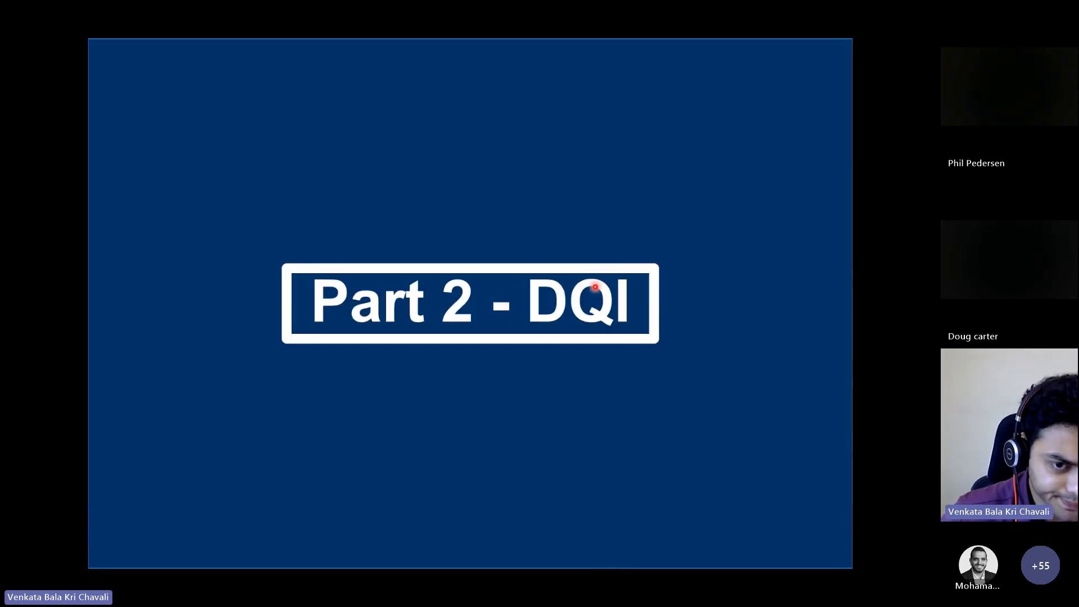
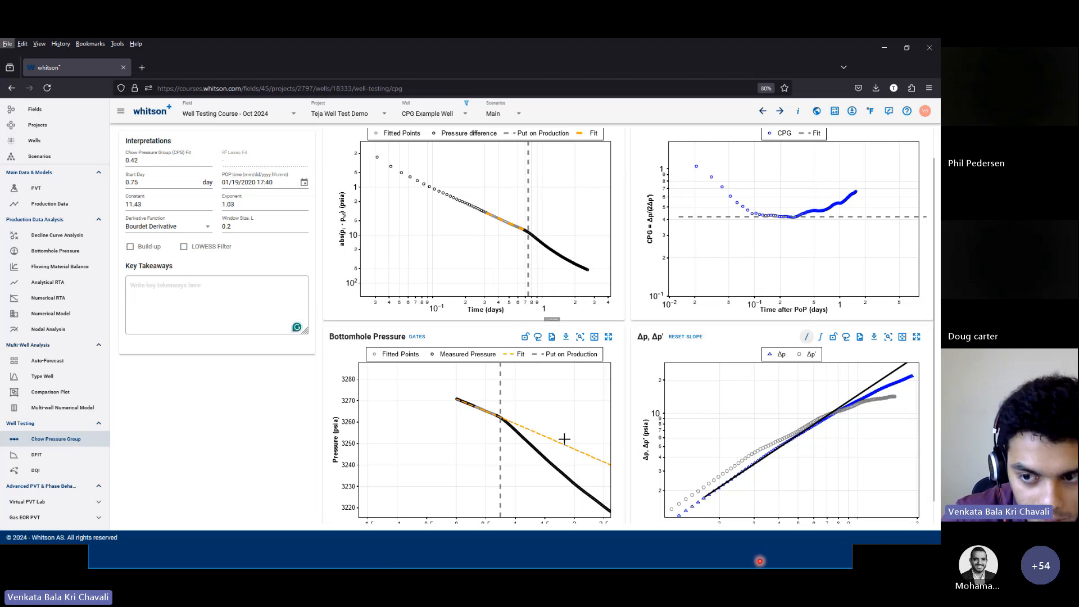
Try a steeper fit line on the Pressure Difference plot, with constant 12.24 and exponent 1.26, and compare its effect on the other plots
scroll(561, 439, "down", 1)
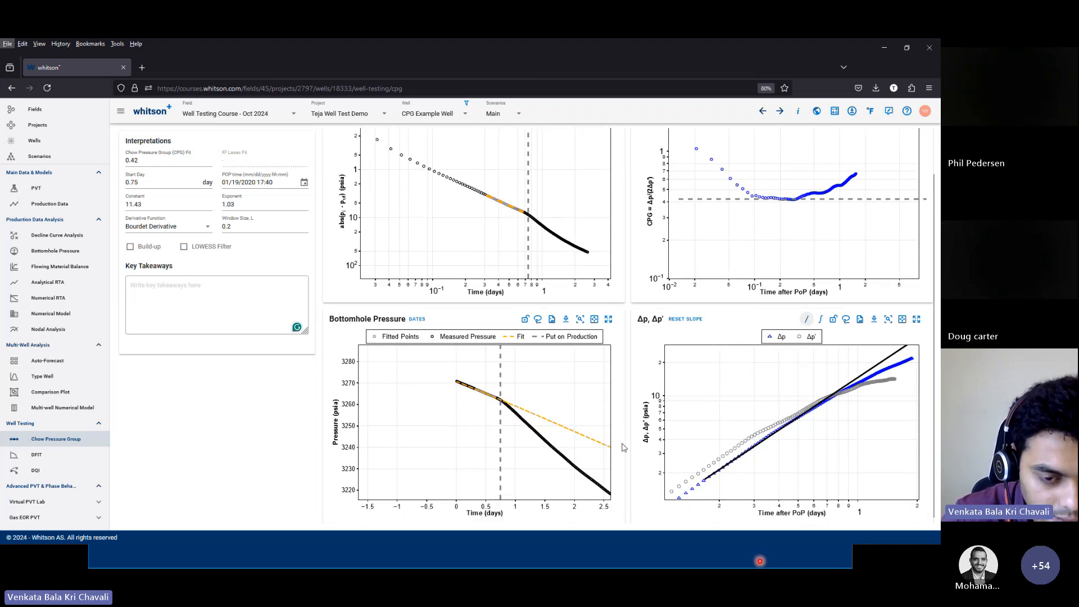
mouse_move(576, 475)
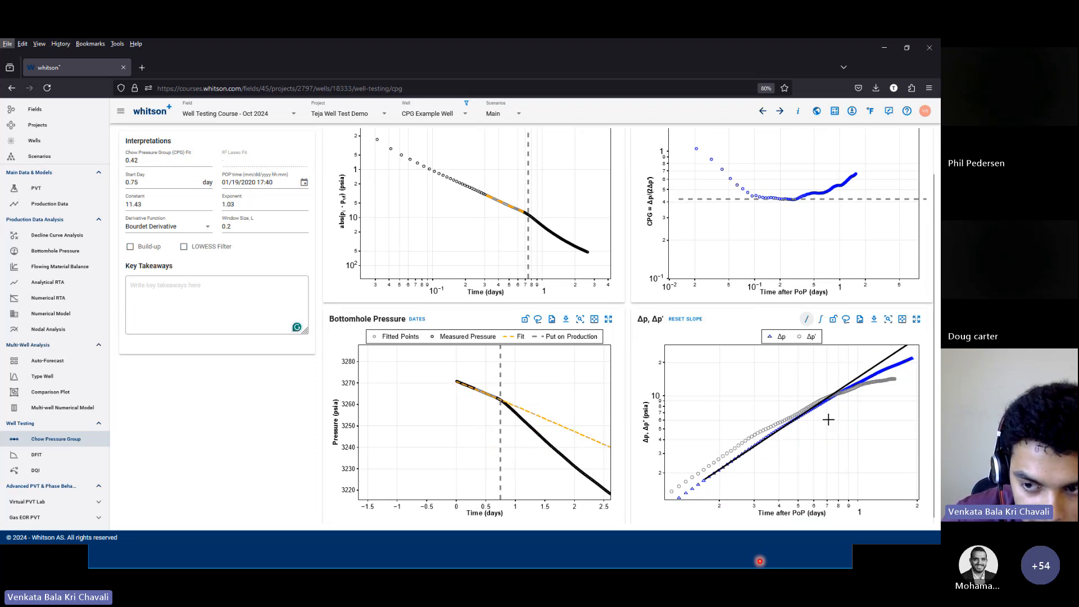
scroll(740, 393, "up", 1)
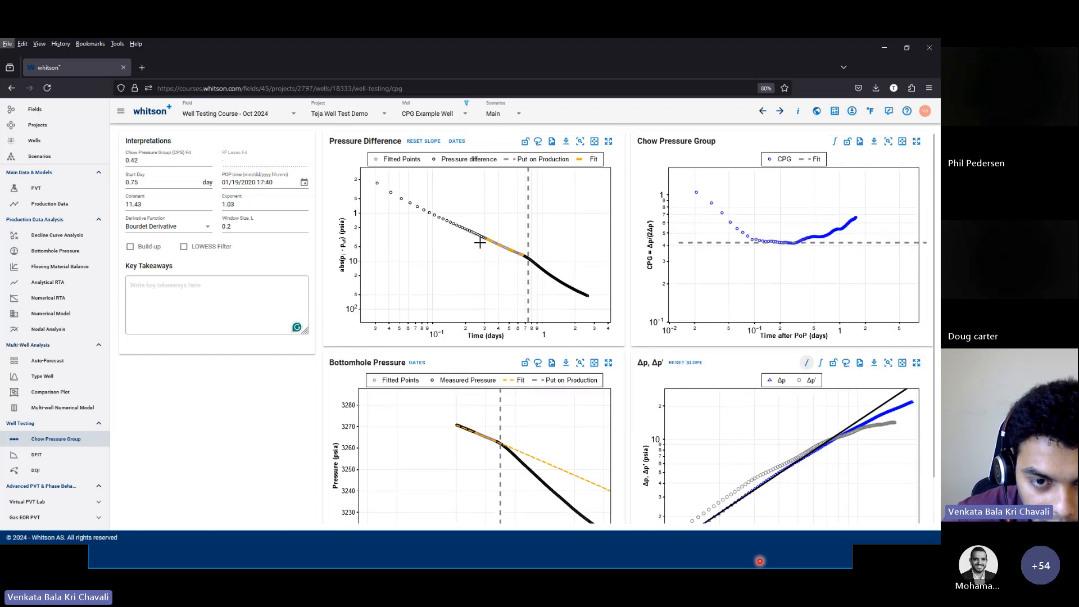
left_click_drag(470, 226, 543, 259)
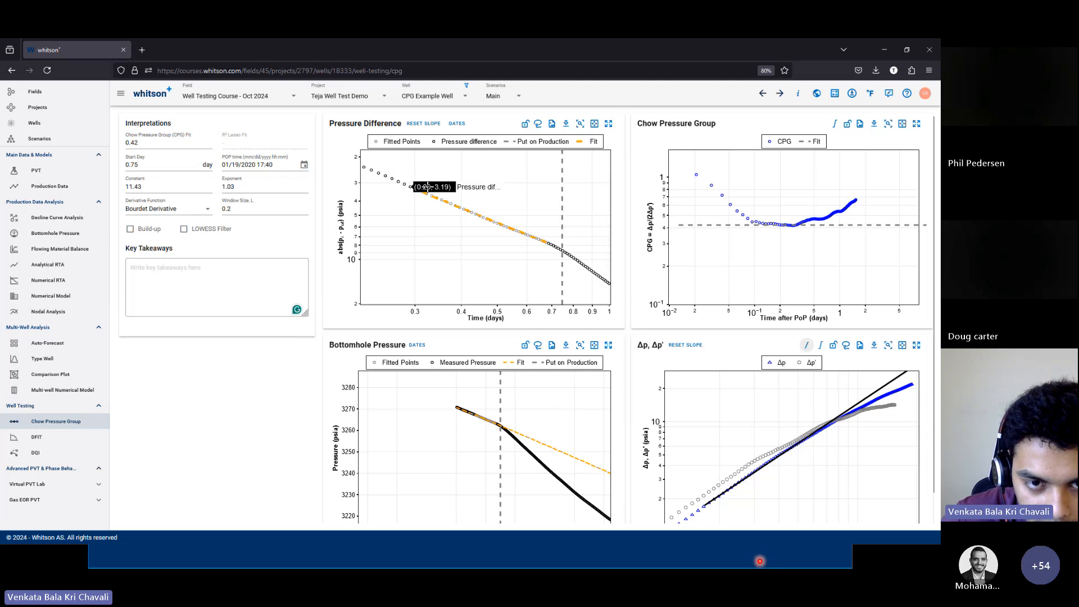
left_click_drag(422, 189, 427, 181)
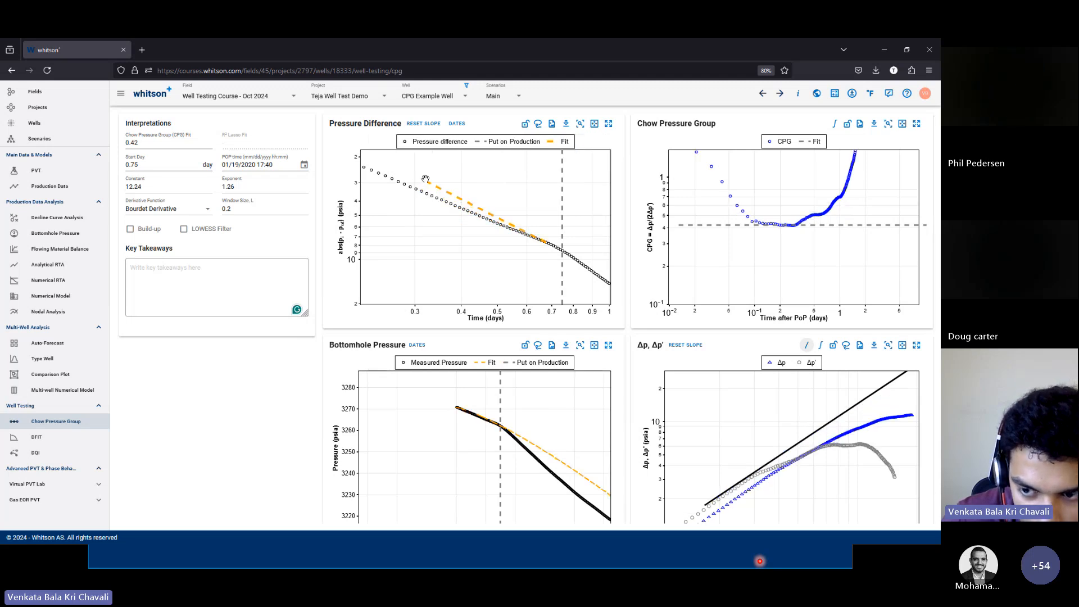
mouse_move(907, 412)
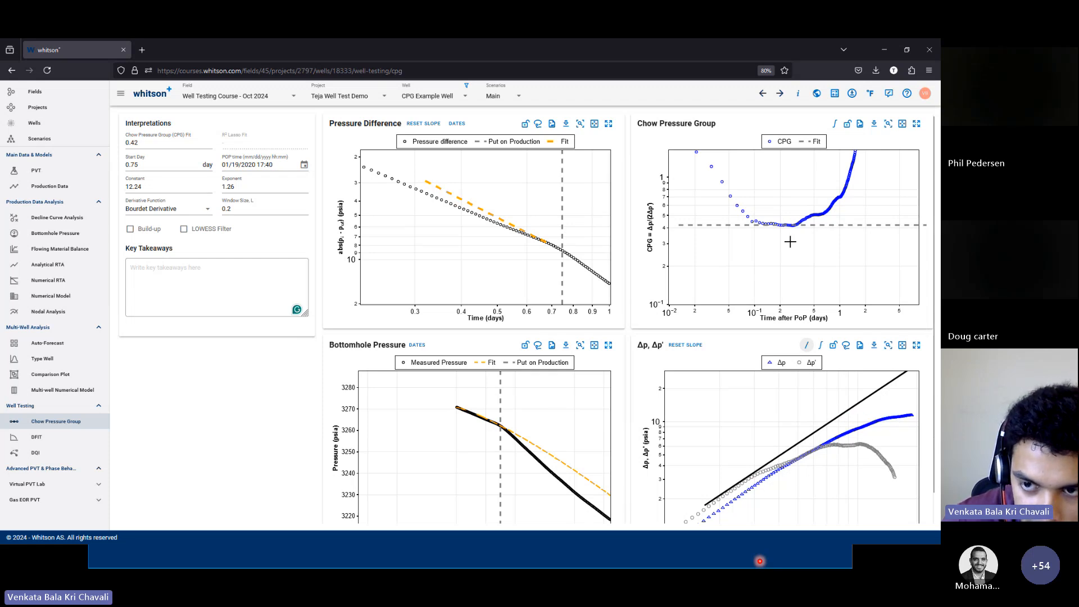
mouse_move(732, 228)
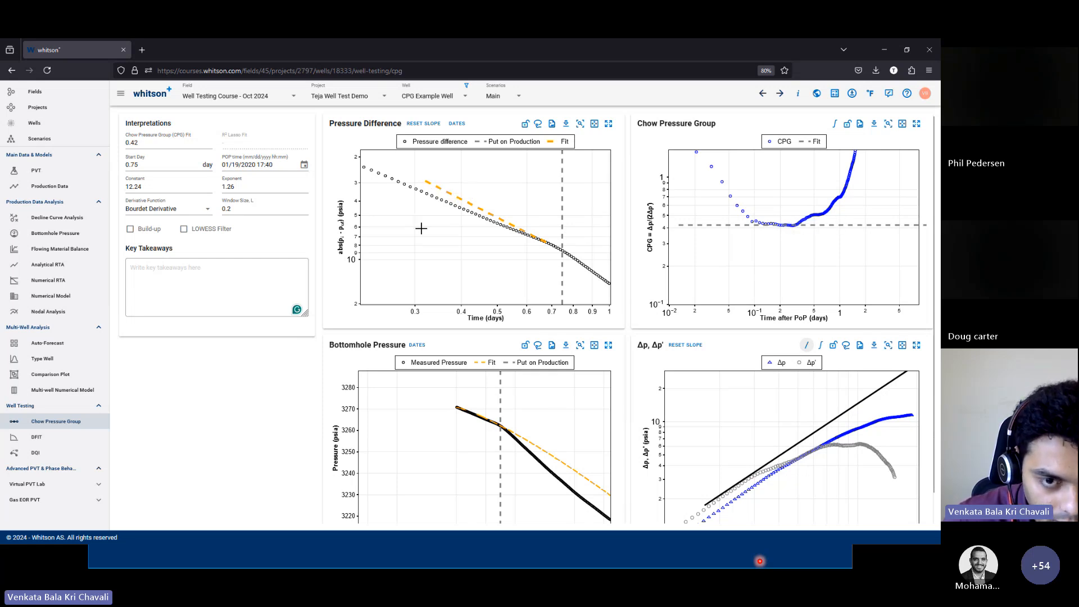
Realign the Pressure Difference fit line with the data points at constant 11.44 and exponent 1.03, and restore the full plot range
left_click_drag(428, 188, 437, 202)
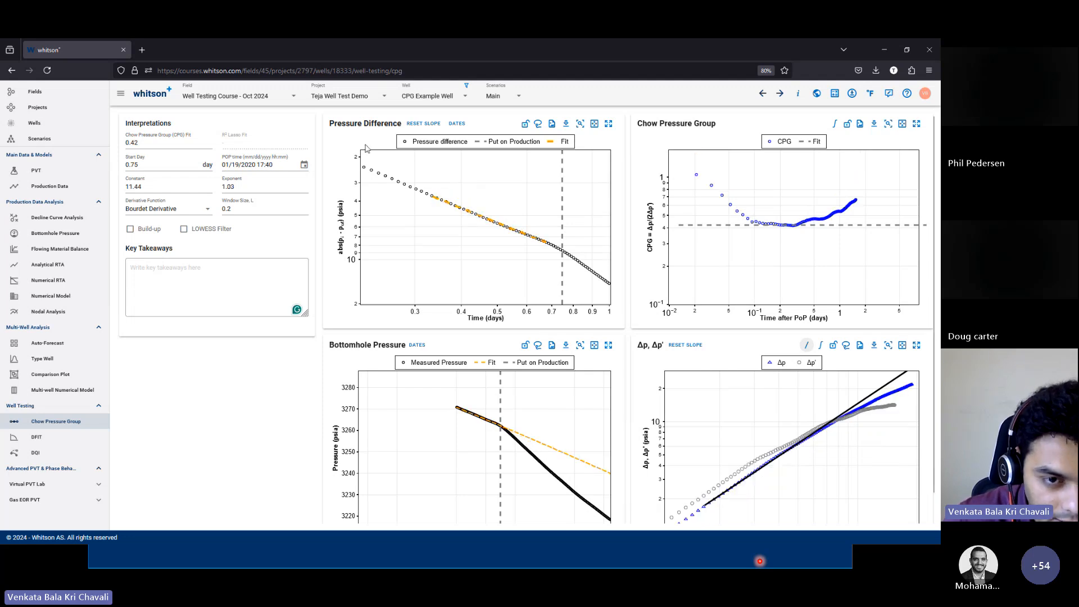
double_click(416, 165)
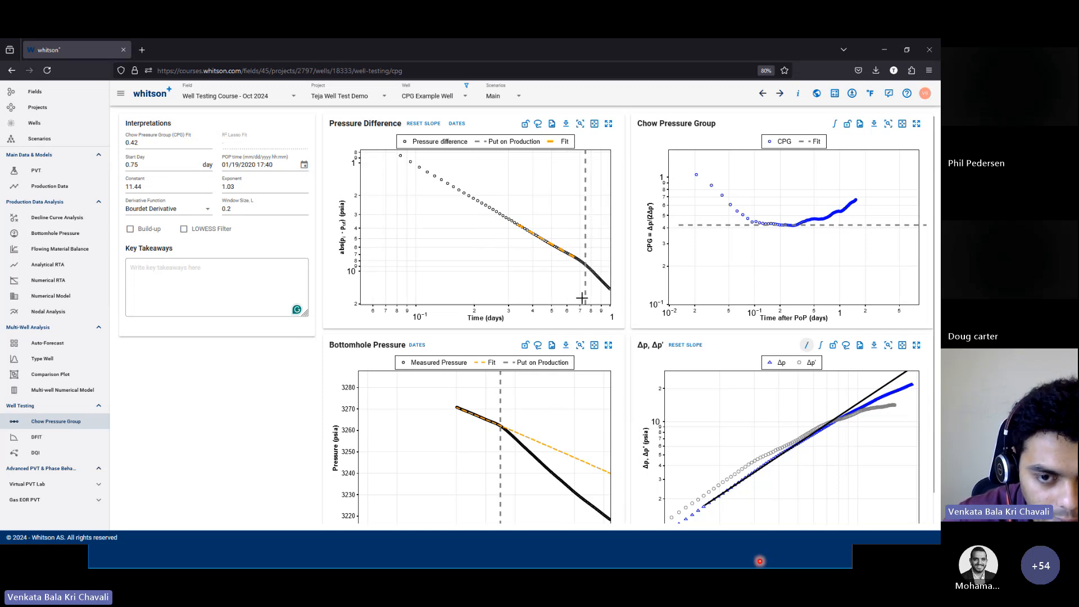
left_click(595, 124)
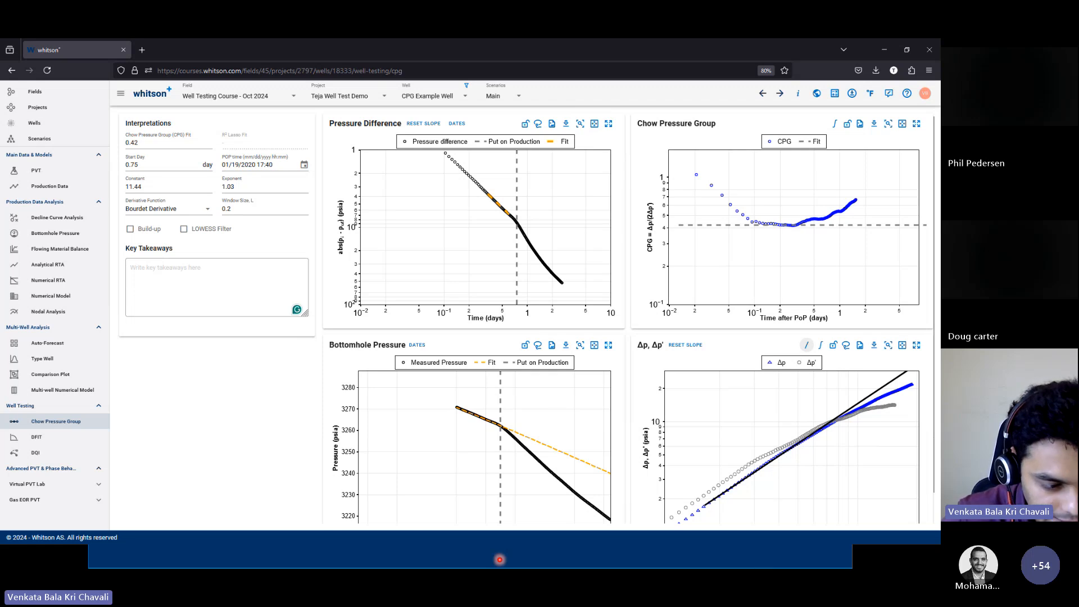
scroll(117, 221, "down", 1)
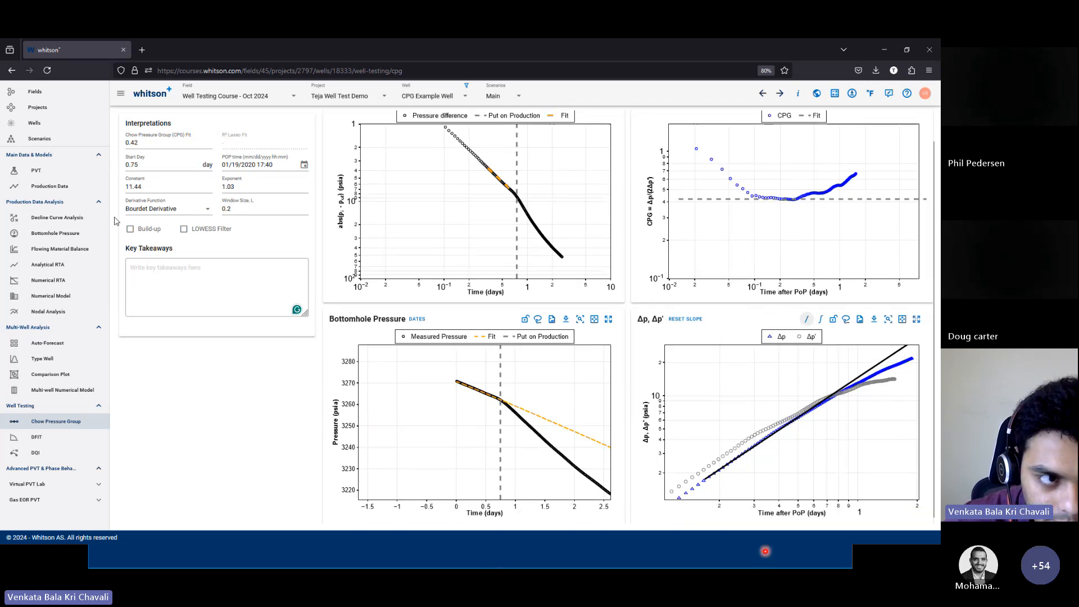
Open DQI Example Well from the project's well list and review its reservoir fluid composition settings without saving
left_click(66, 134)
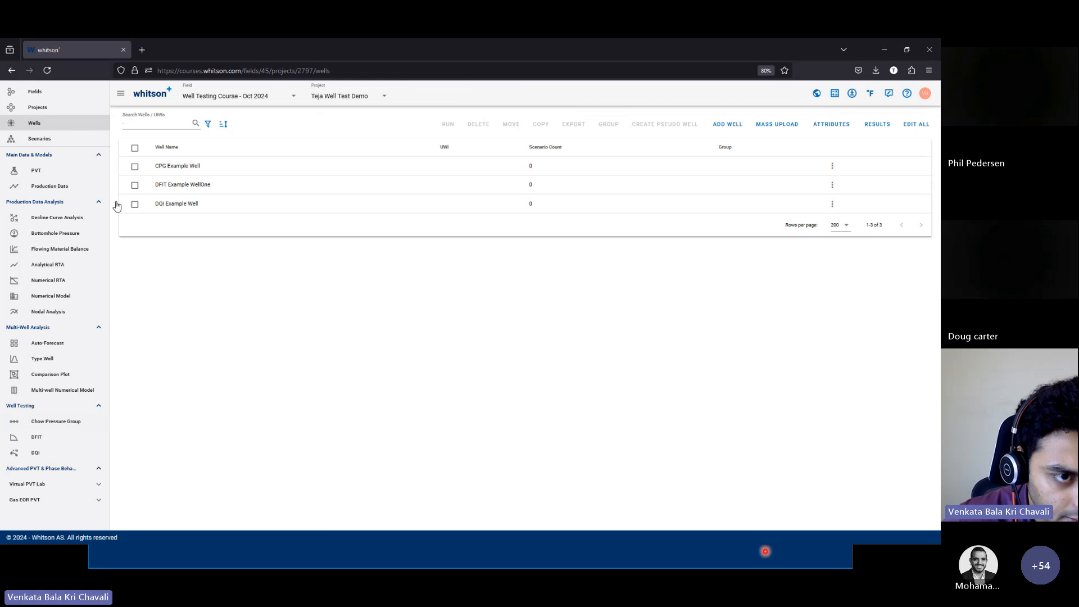
left_click(194, 209)
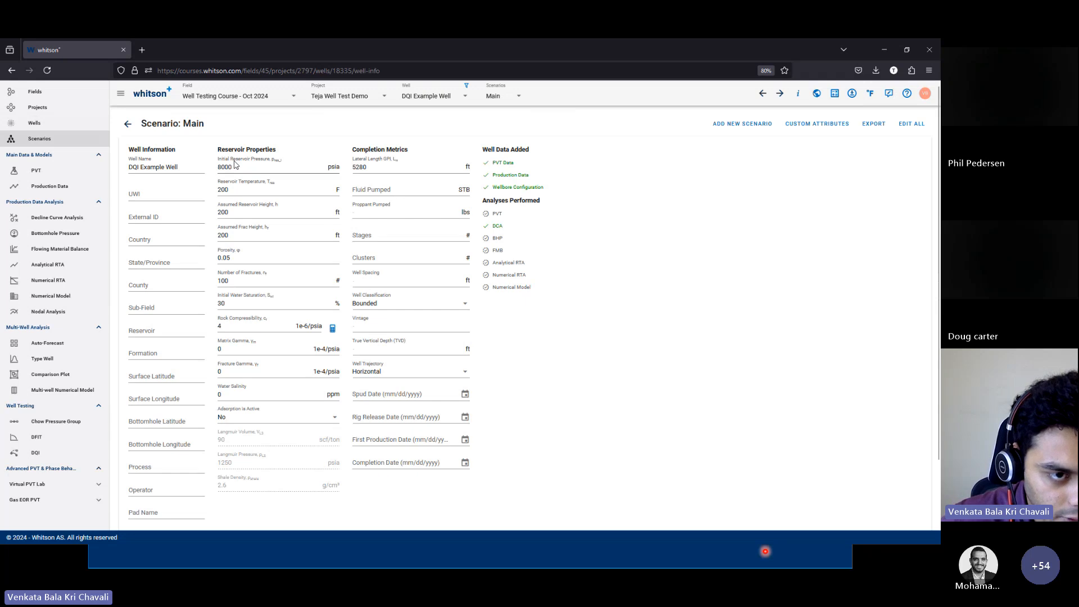
left_click(35, 170)
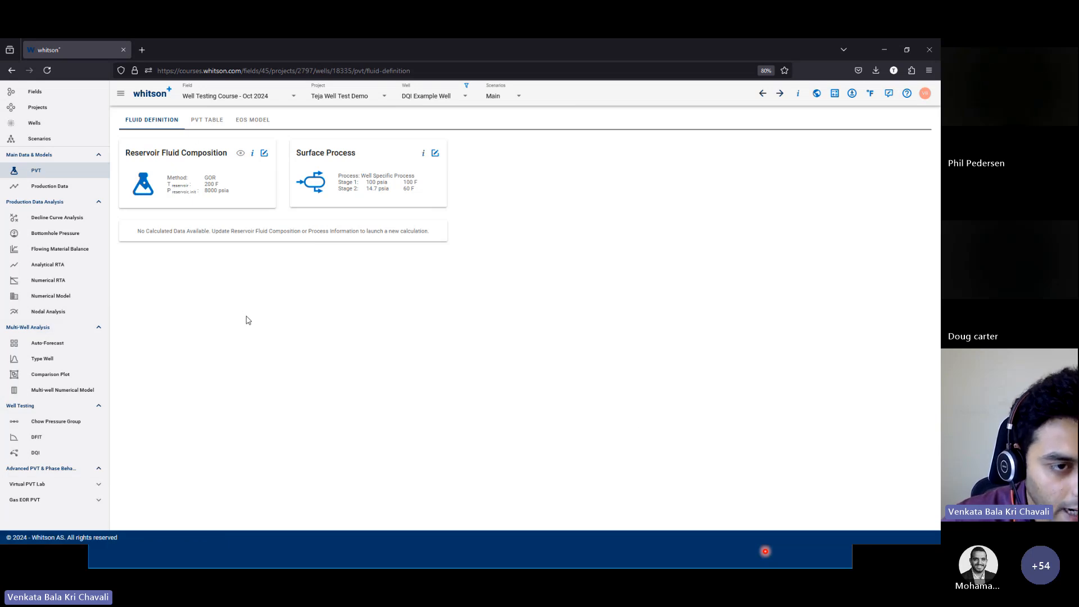
left_click(264, 153)
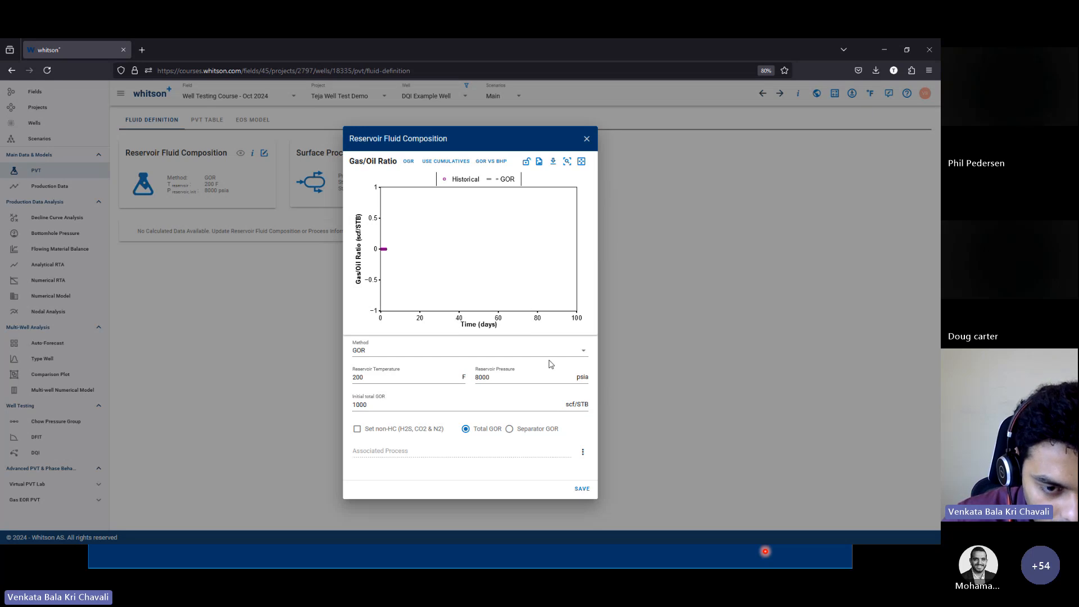
left_click(587, 138)
Set the initial water saturation of DQI Example Well to 100%
left_click(798, 93)
double_click(224, 303)
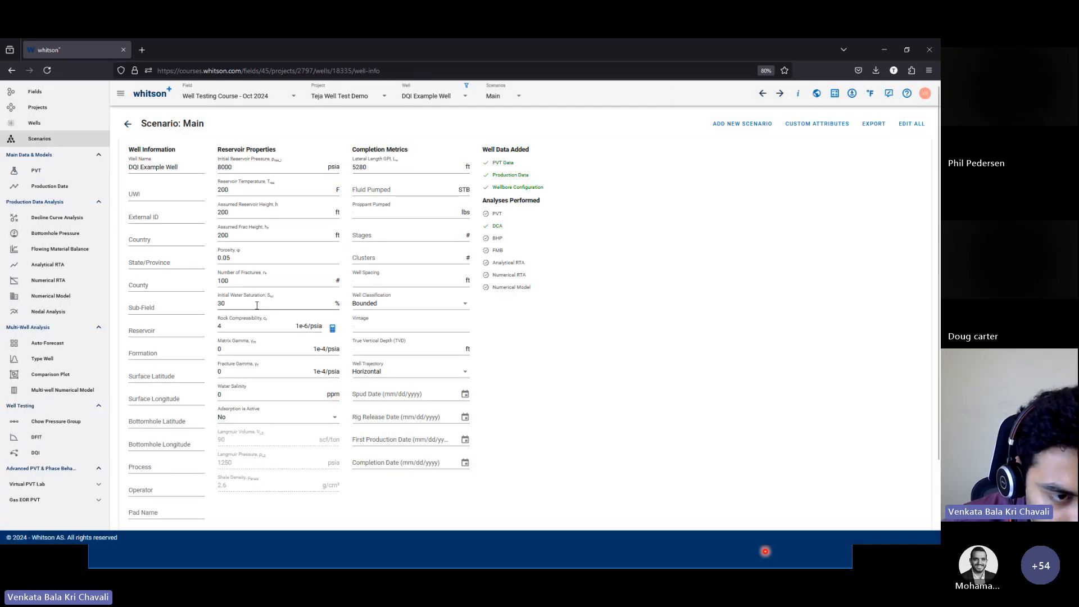
type("100")
left_click(237, 302)
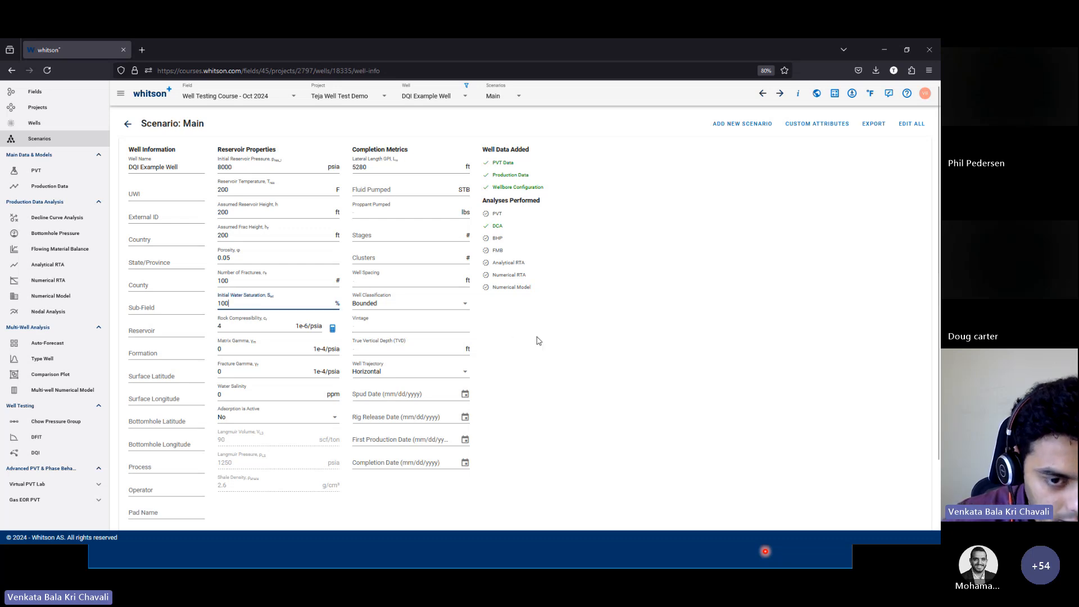
Check the well's DQI analysis for required inputs and save the GOR-based reservoir fluid composition to run the PVT calculation
left_click(50, 171)
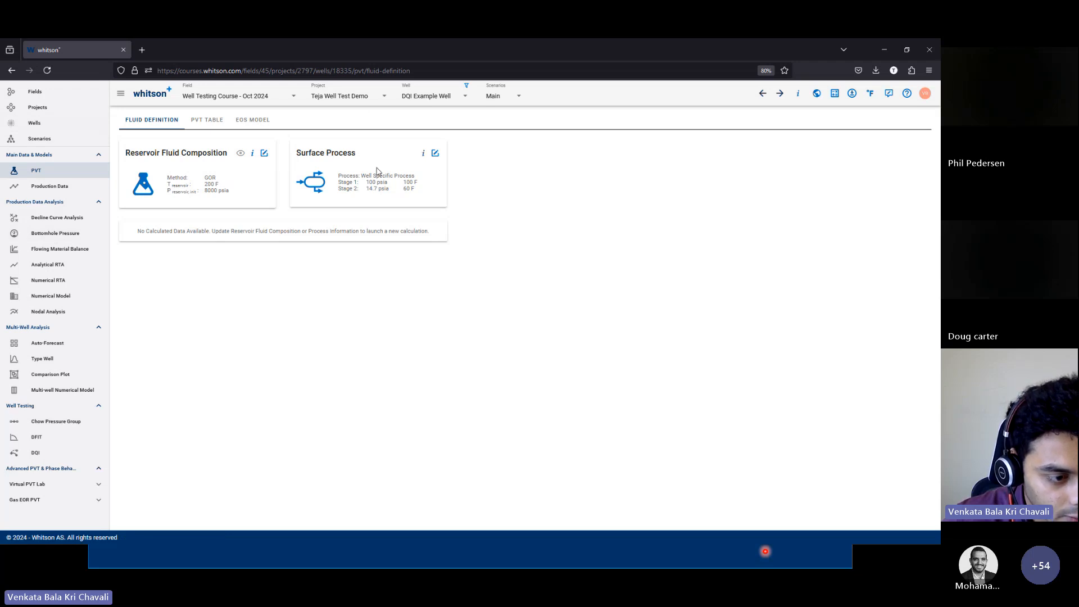
left_click(29, 456)
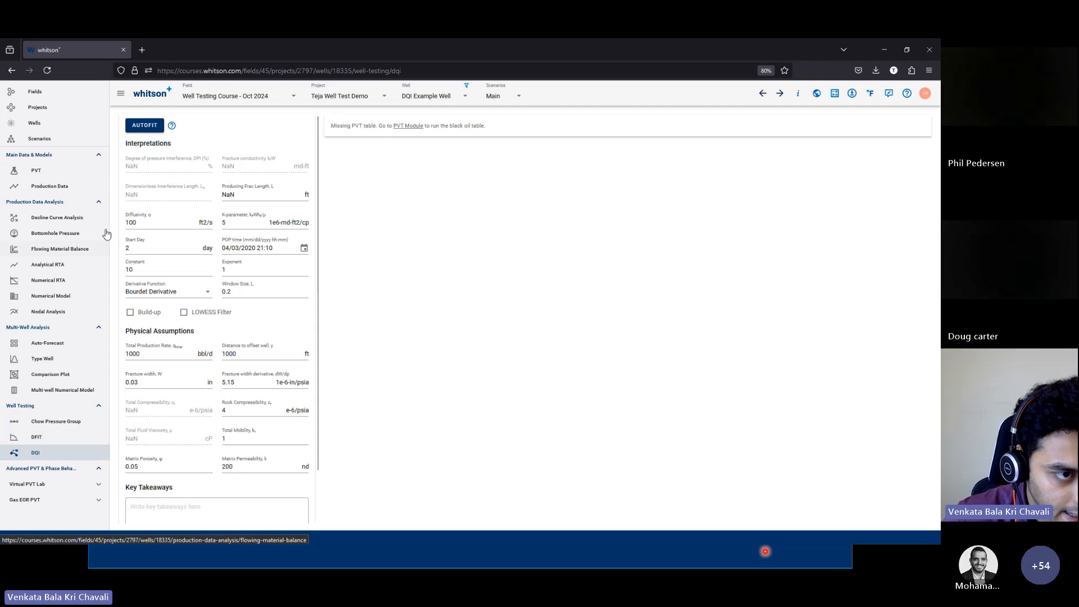
left_click(66, 172)
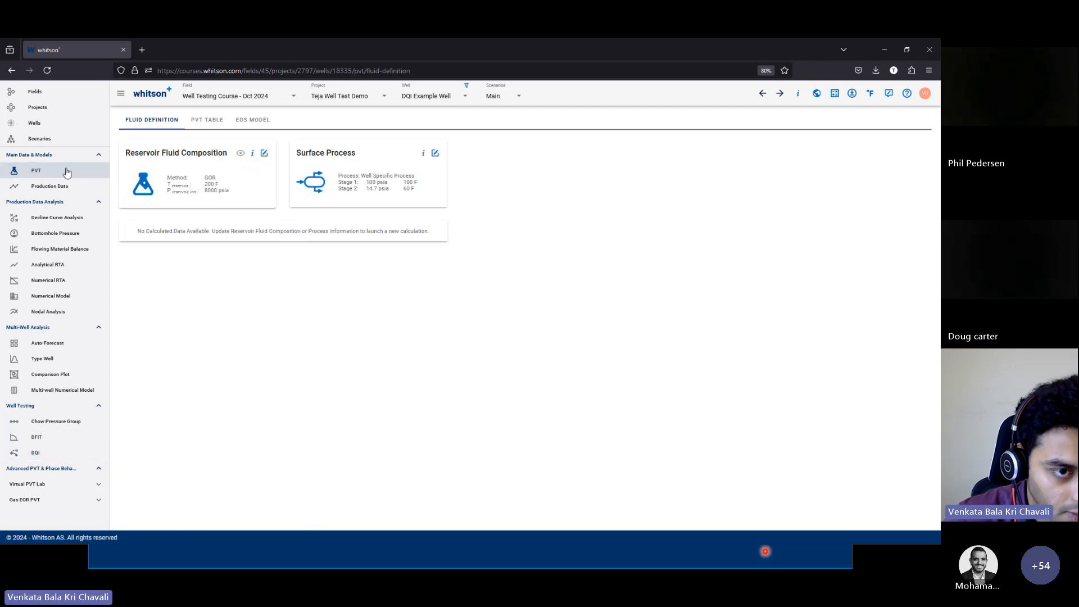
left_click(264, 153)
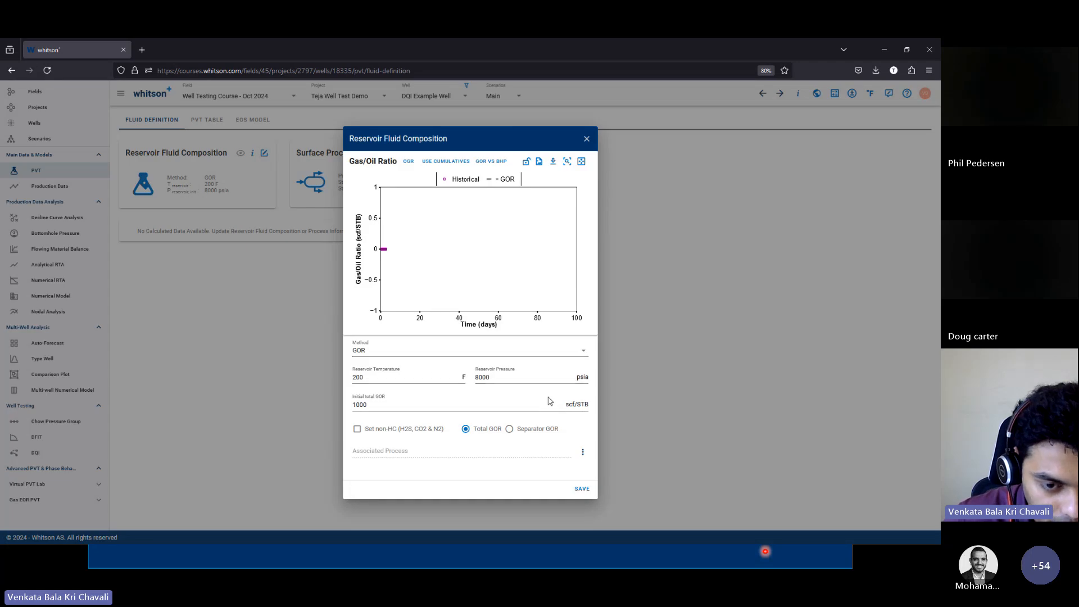
left_click(583, 489)
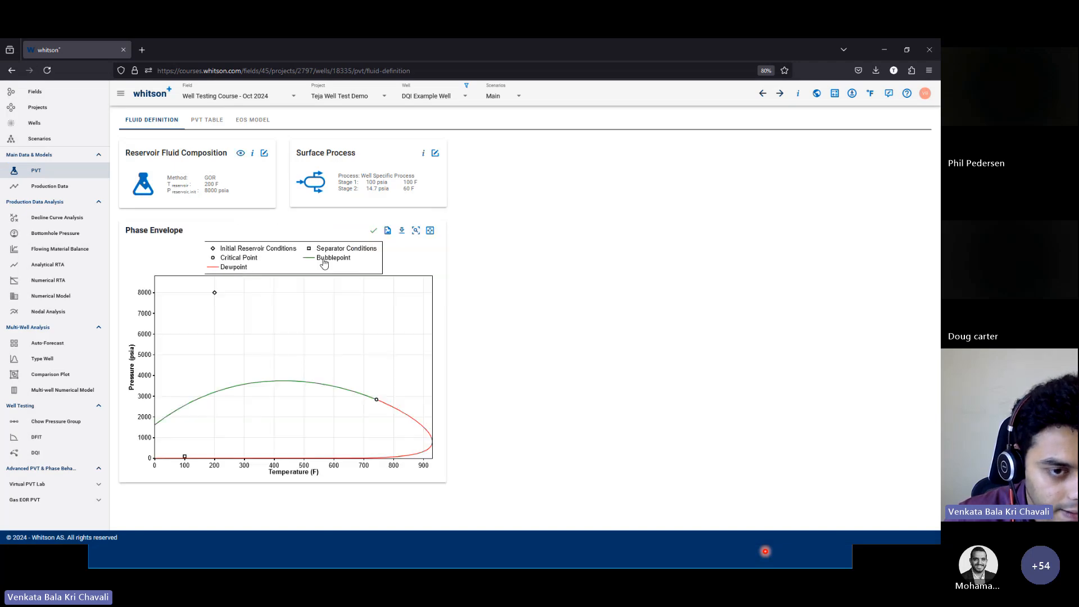
Check the fluid properties in DQI Example Well's PVT table, and review the plots in its DQI analysis
left_click(214, 127)
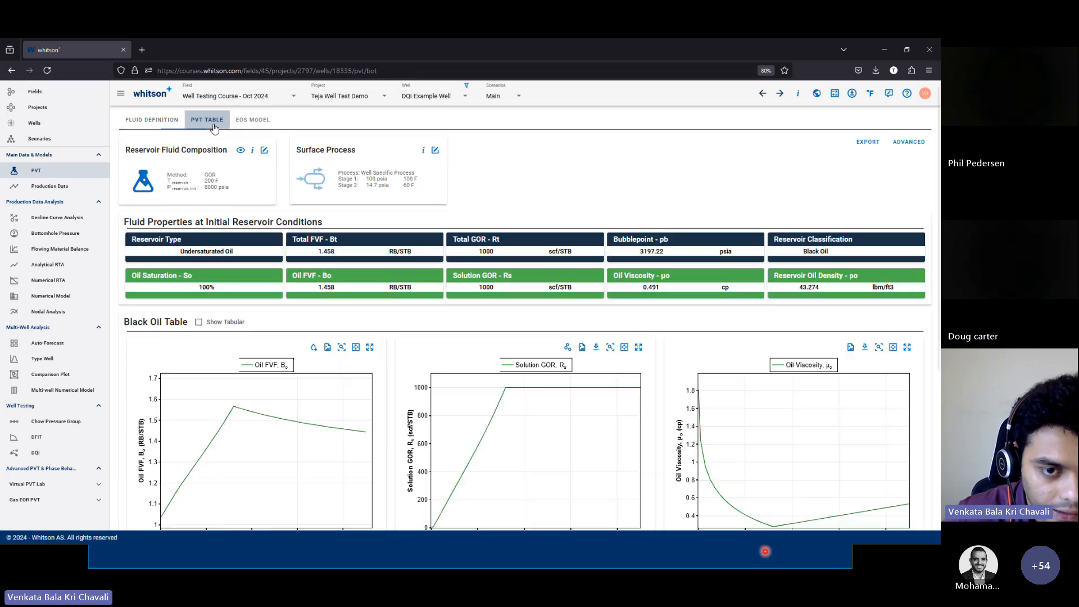
left_click(185, 118)
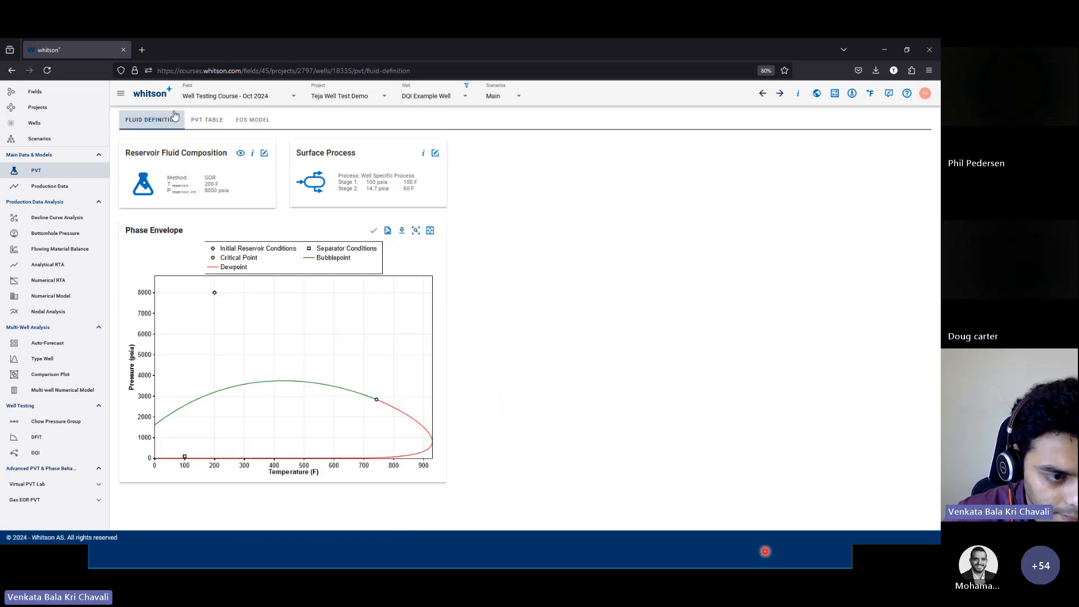
left_click(39, 456)
scroll(263, 373, "down", 1)
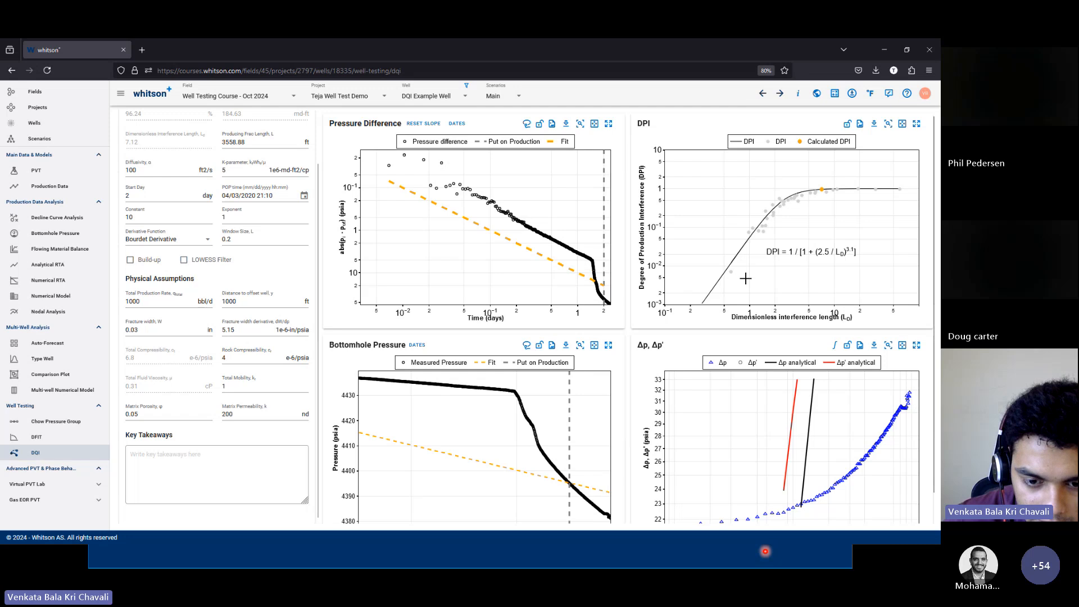
scroll(562, 467, "down", 1)
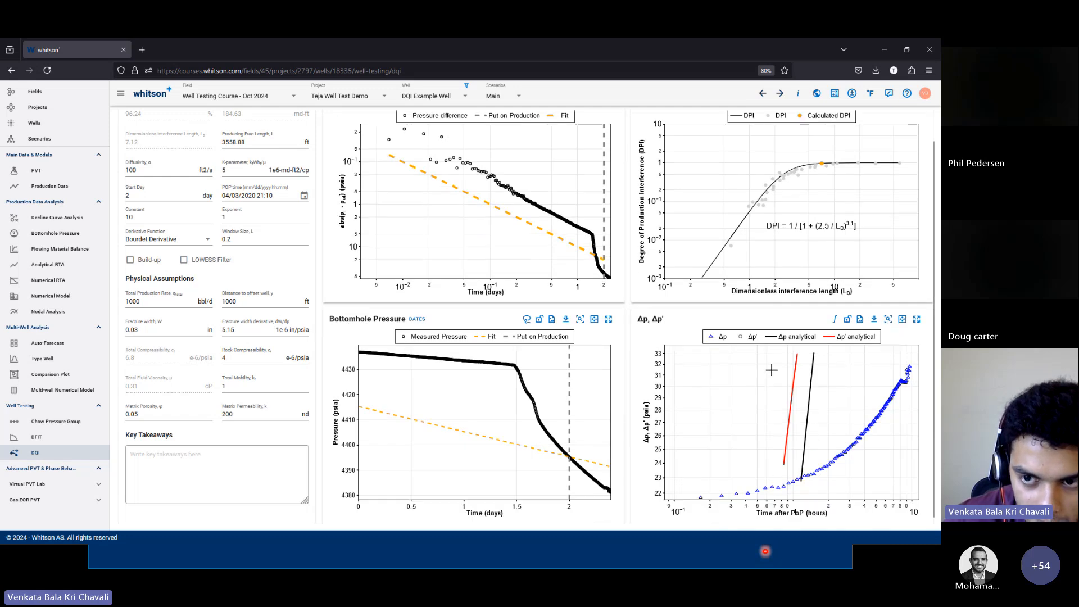
scroll(768, 235, "up", 1)
scroll(270, 258, "up", 2)
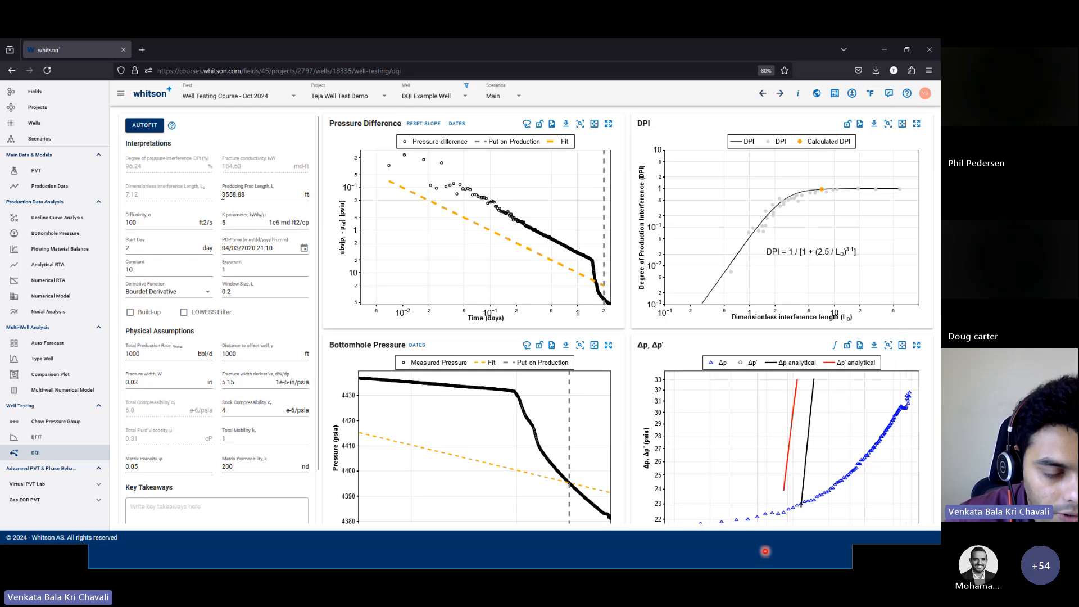
Review the DQI physical assumptions, from total production rate and offset well distance to fracture width, rock compressibility, matrix porosity and matrix permeability
scroll(212, 223, "down", 1)
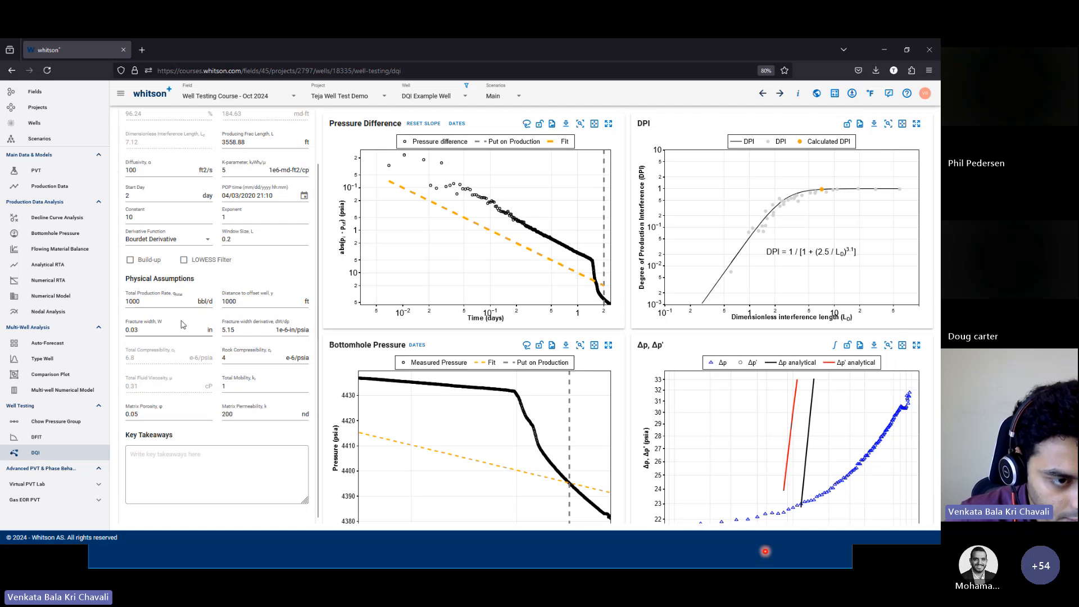
left_click(174, 306)
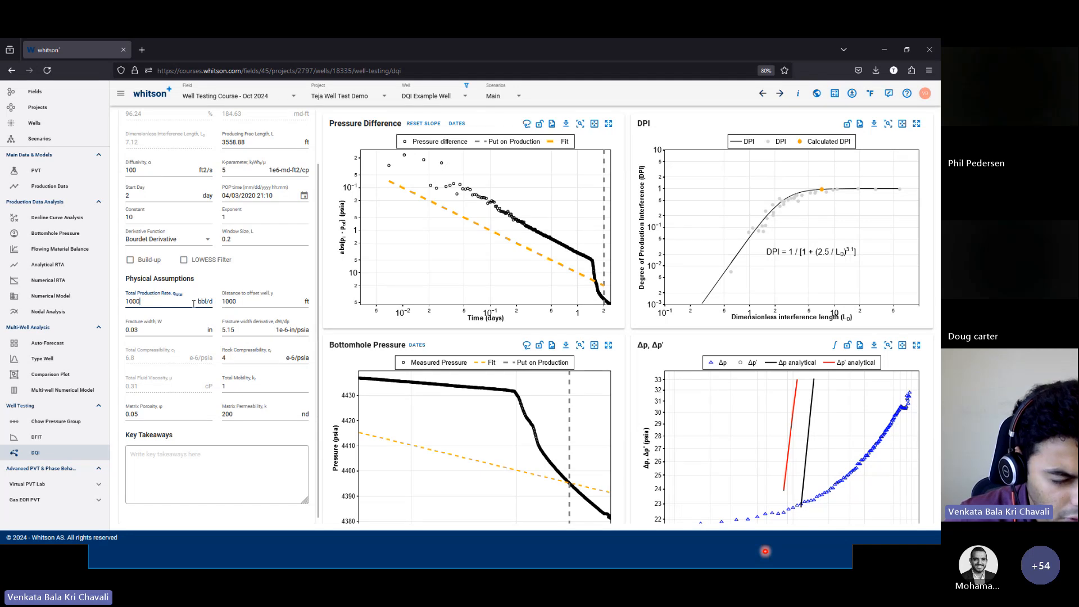
left_click(263, 301)
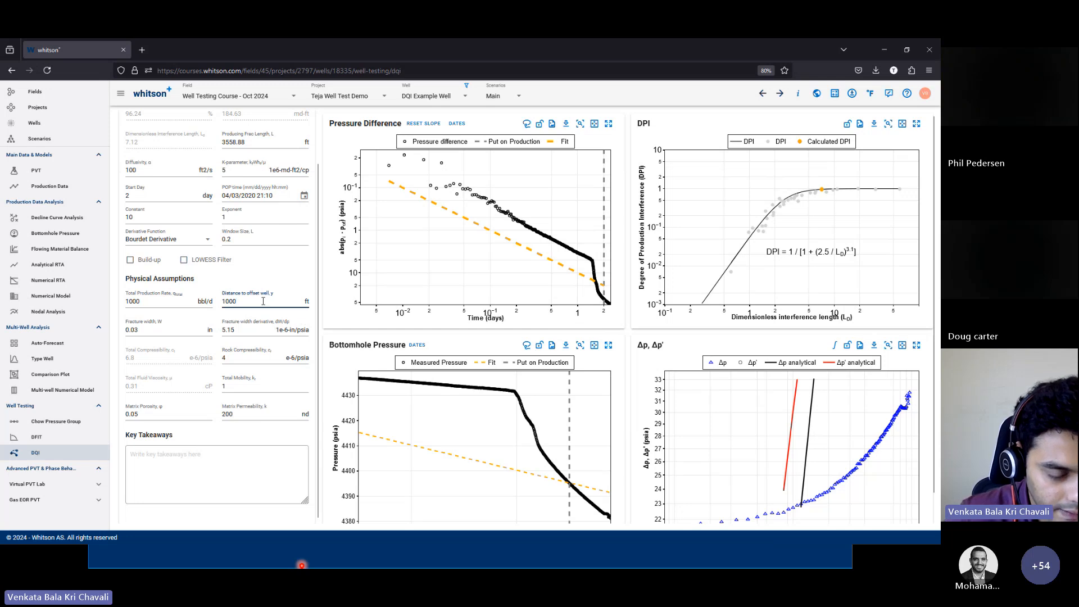
left_click(159, 330)
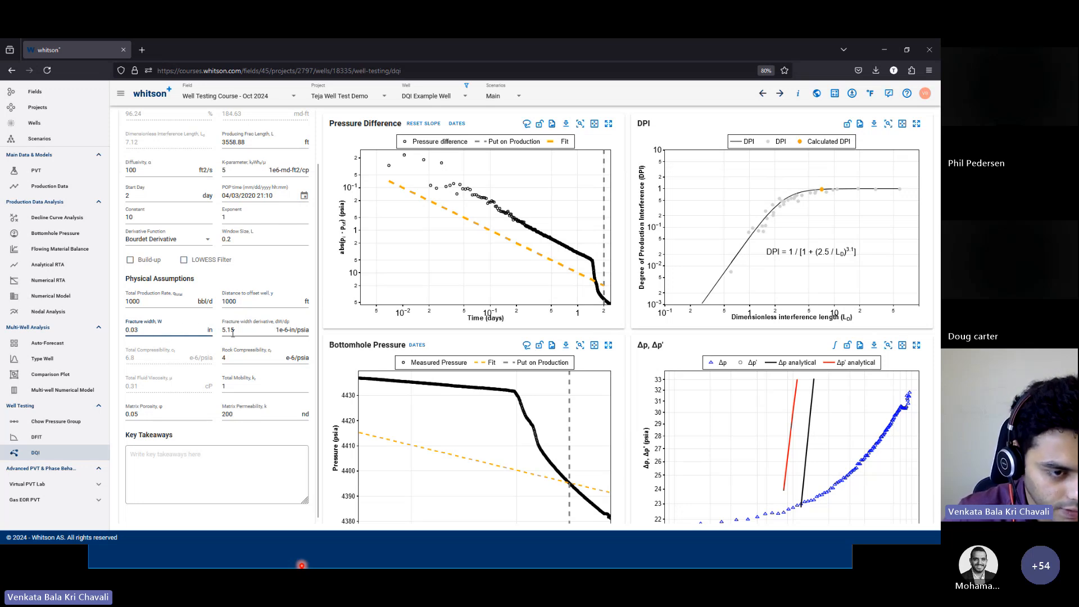
left_click(258, 332)
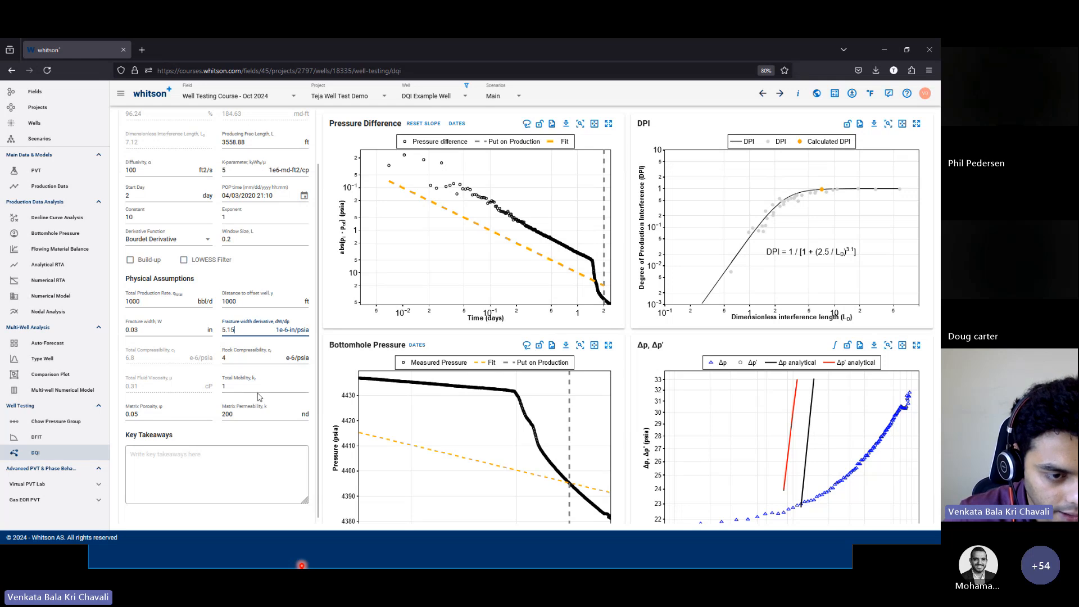
left_click(278, 355)
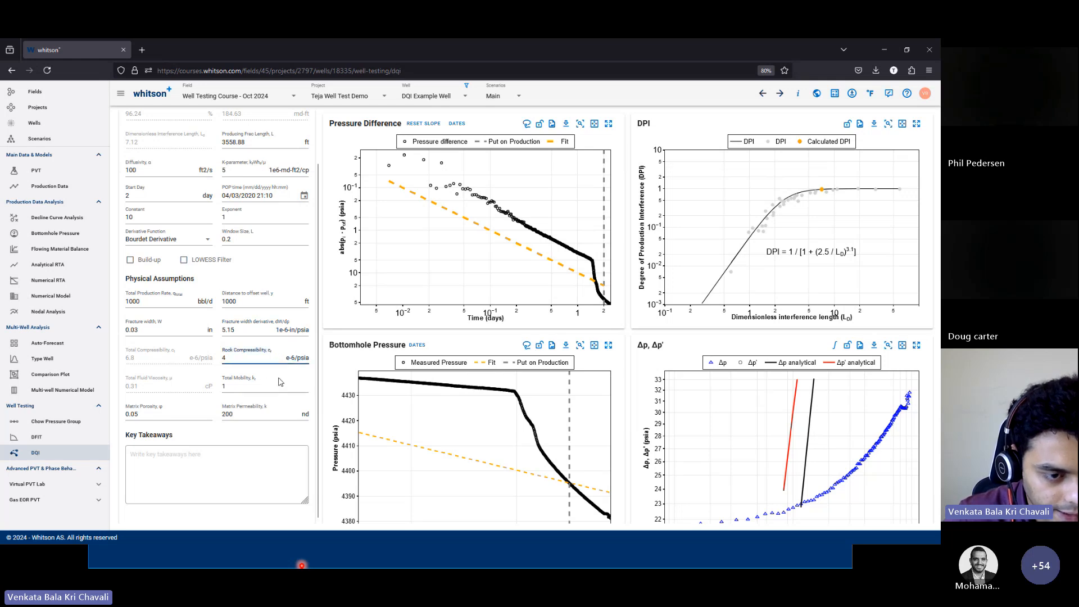
left_click(185, 414)
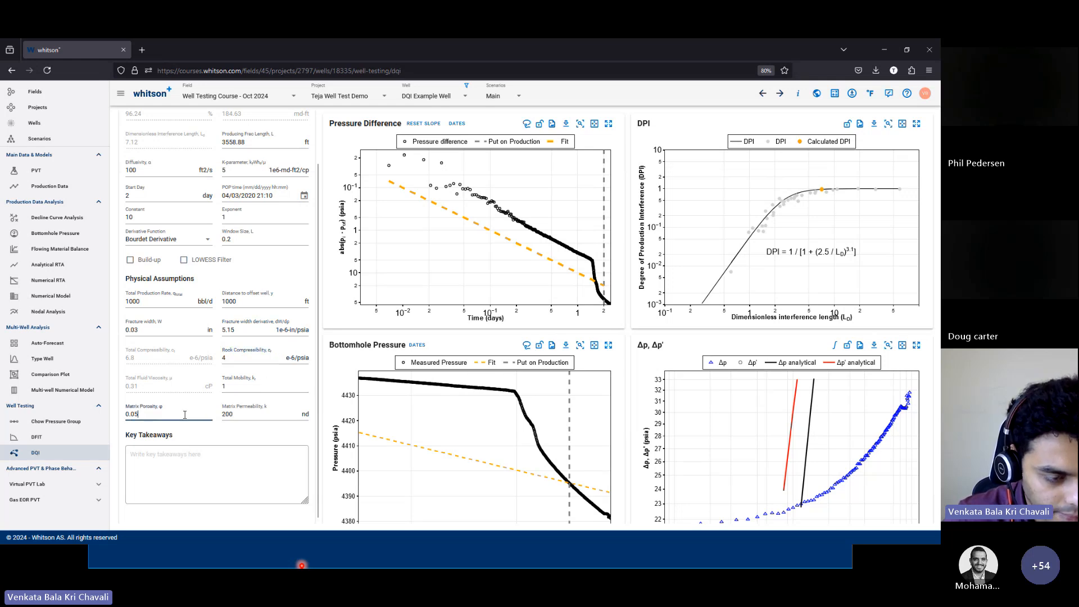
left_click(241, 417)
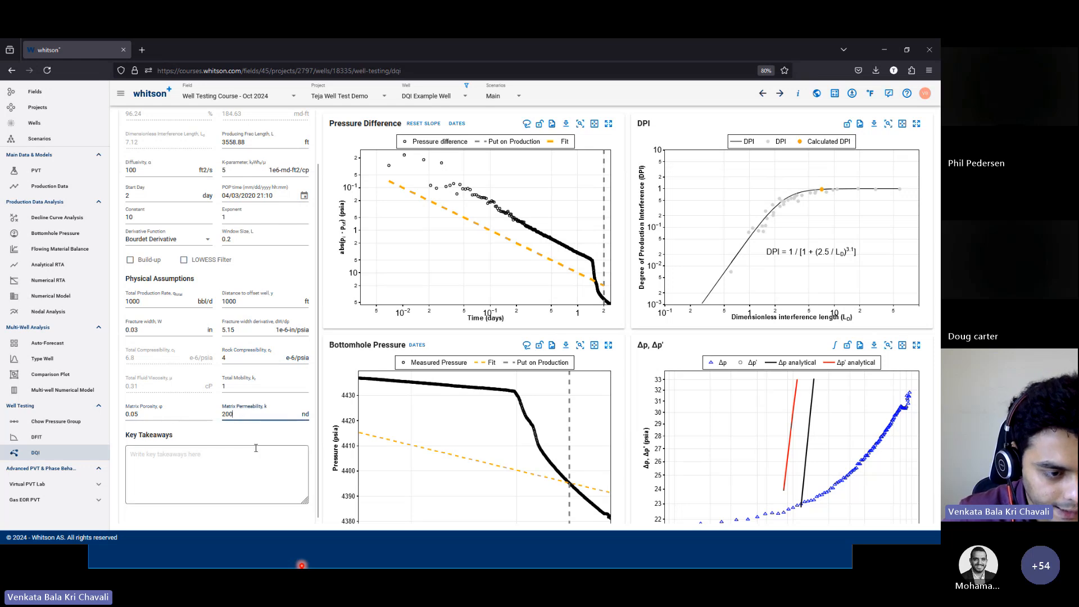
Align the Pressure Difference fit line with the data before the pressure drop, at constant 3.28 and exponent 1.1
scroll(176, 461, "up", 1)
scroll(184, 458, "down", 1)
left_click_drag(549, 259, 540, 236)
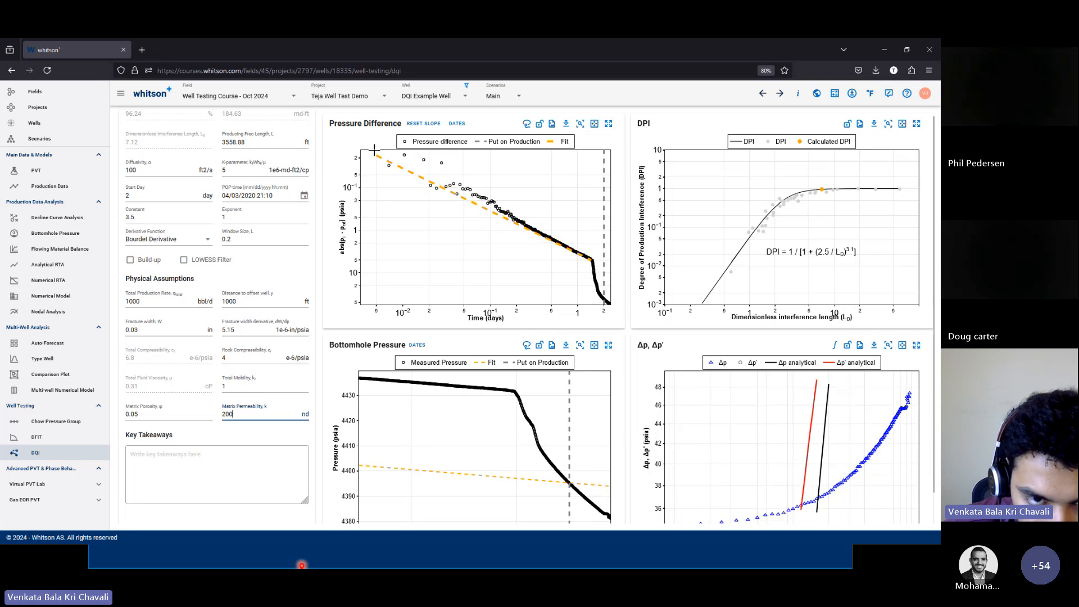
left_click_drag(377, 158, 494, 203)
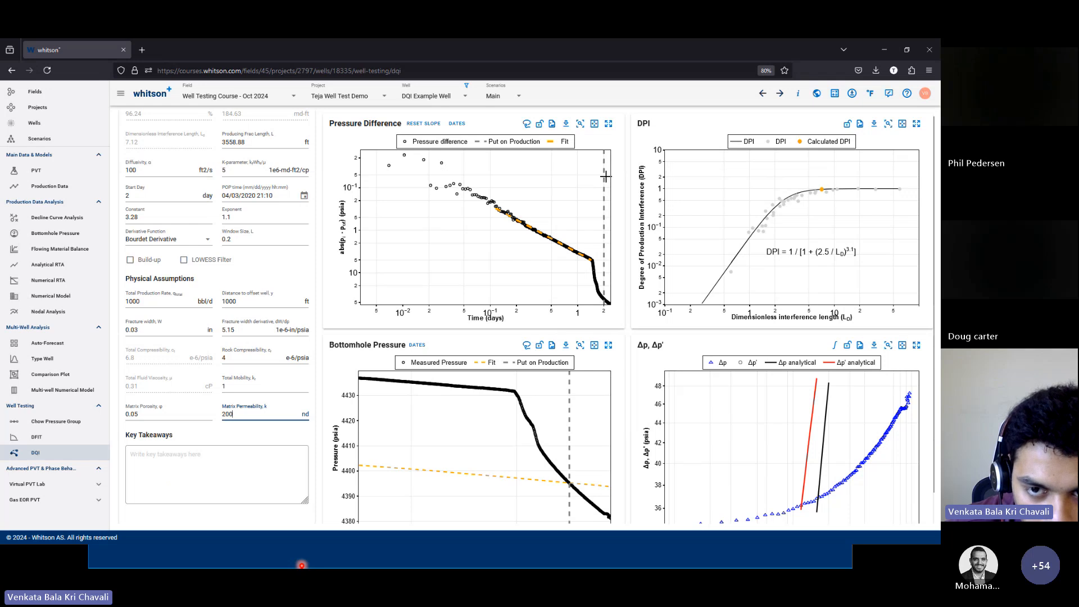
Move the Put on Production line to the start of the pressure drop, at start day 1.48 and POP time 04/03/2020 08:35
left_click_drag(604, 177, 618, 354)
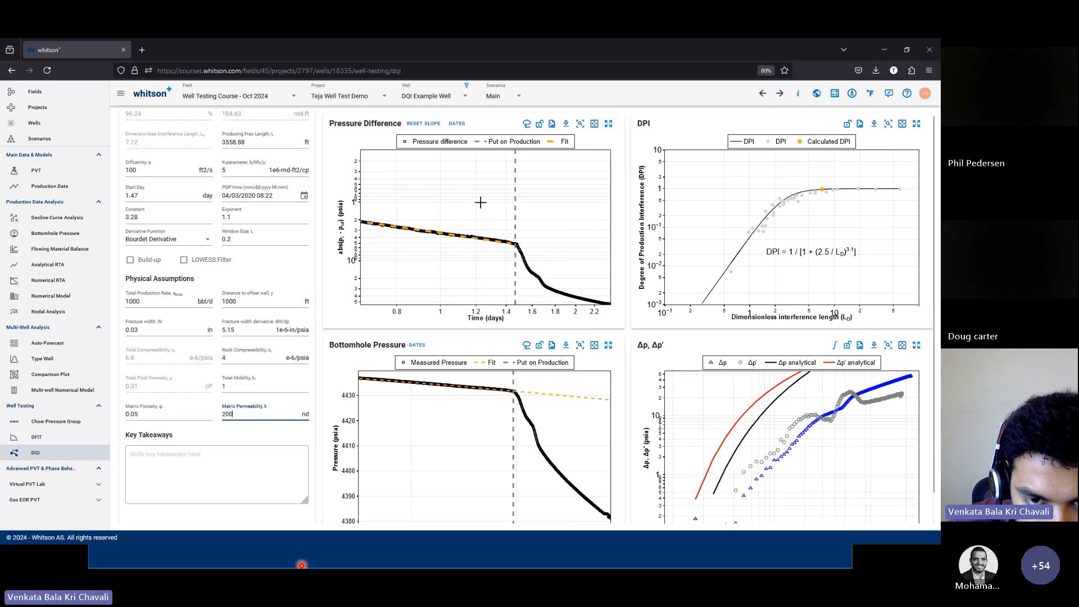
left_click_drag(468, 185, 629, 369)
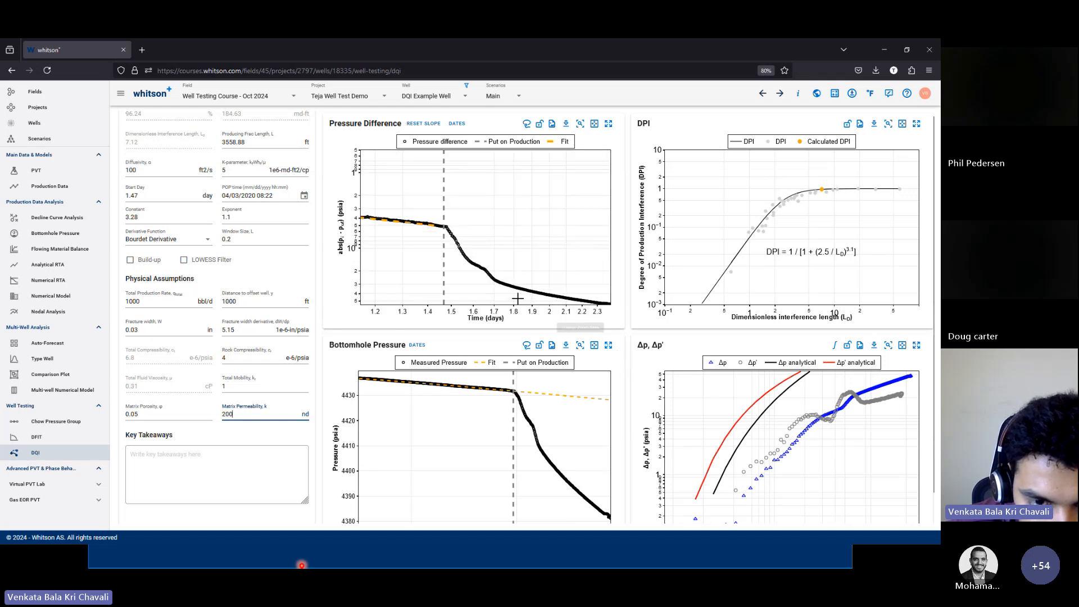
left_click_drag(448, 246, 448, 243)
left_click_drag(420, 204, 503, 303)
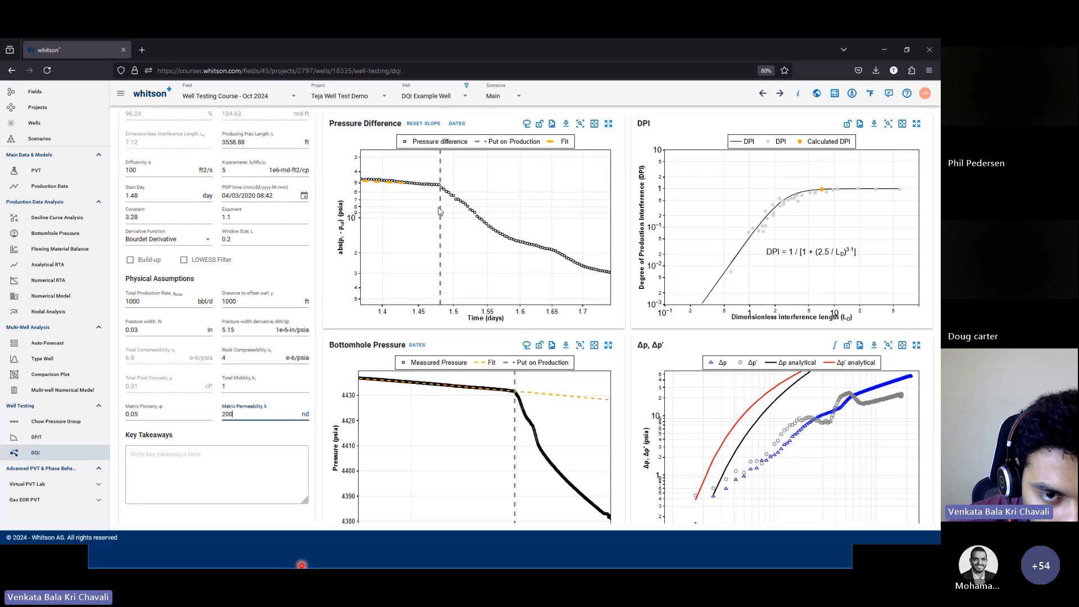
left_click_drag(440, 208, 437, 208)
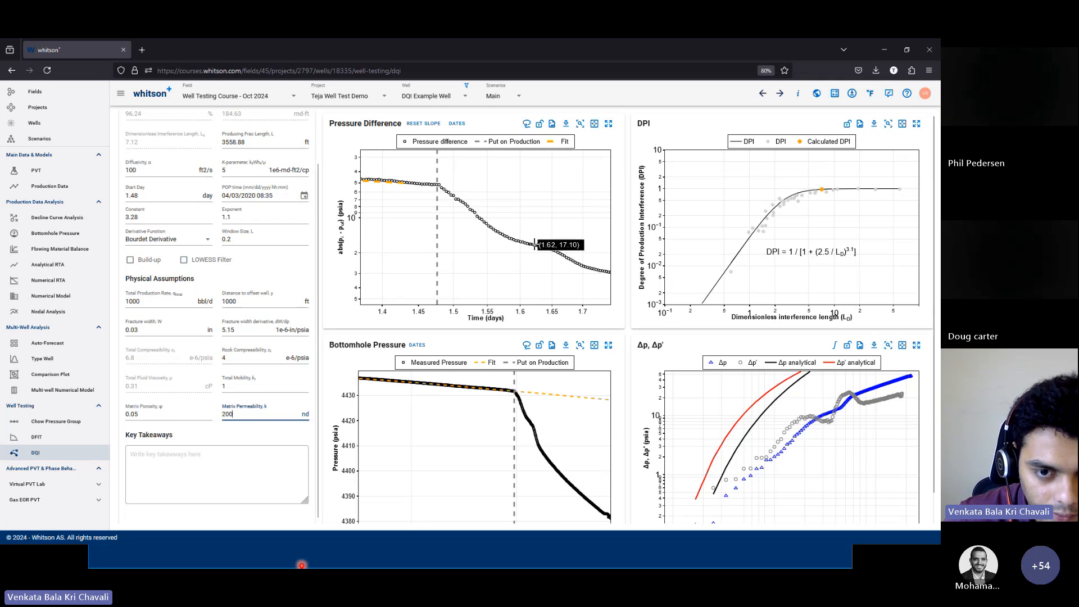
Widen the axis ranges of the Pressure Difference and Bottomhole Pressure plots to show all data with space around it
double_click(526, 179)
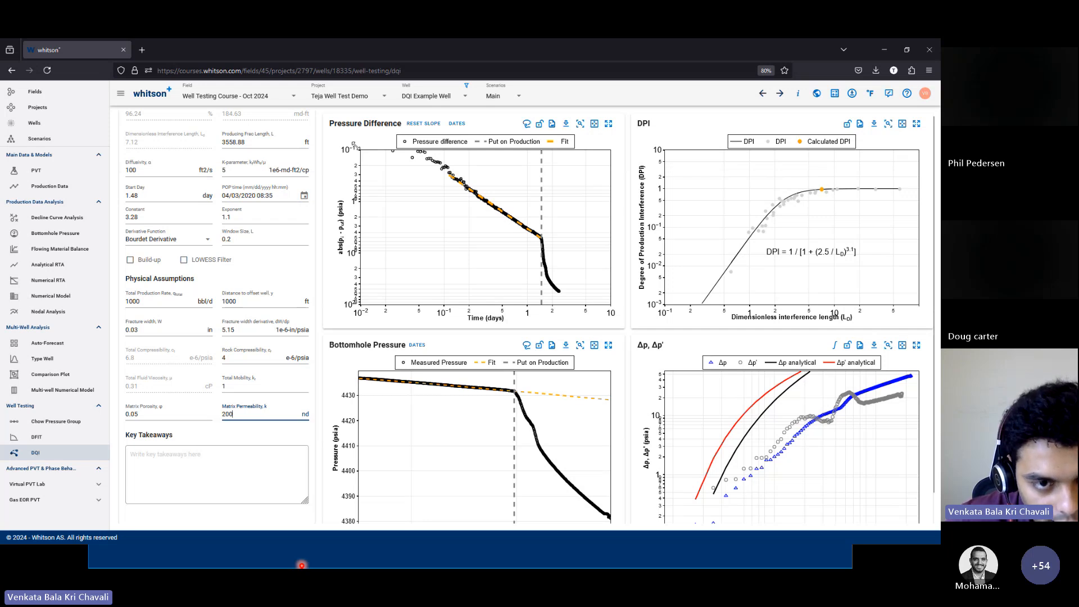
left_click_drag(353, 145, 373, 300)
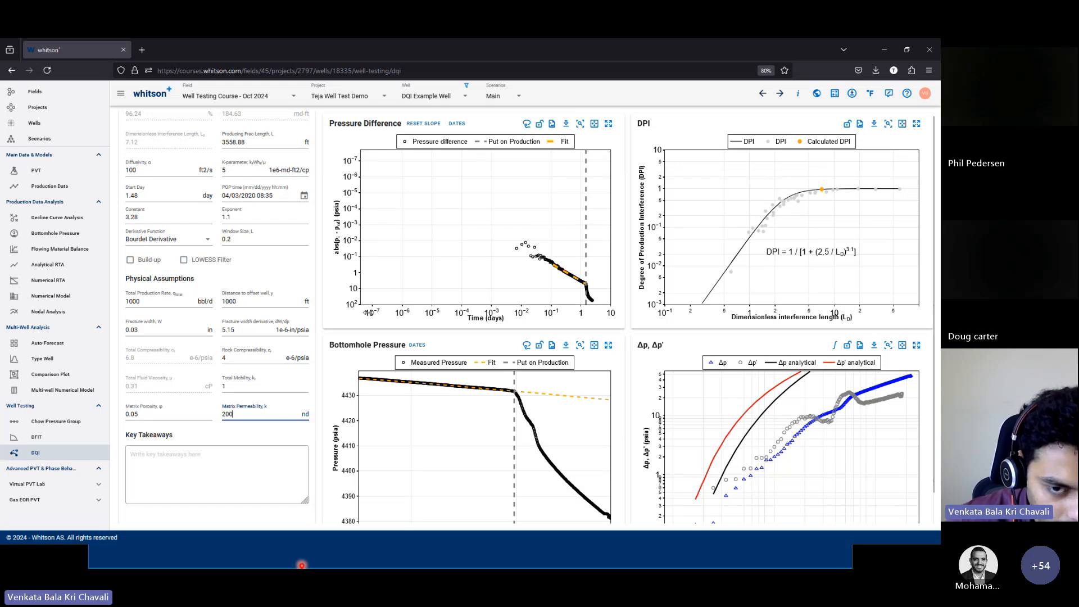
left_click_drag(368, 313, 334, 251)
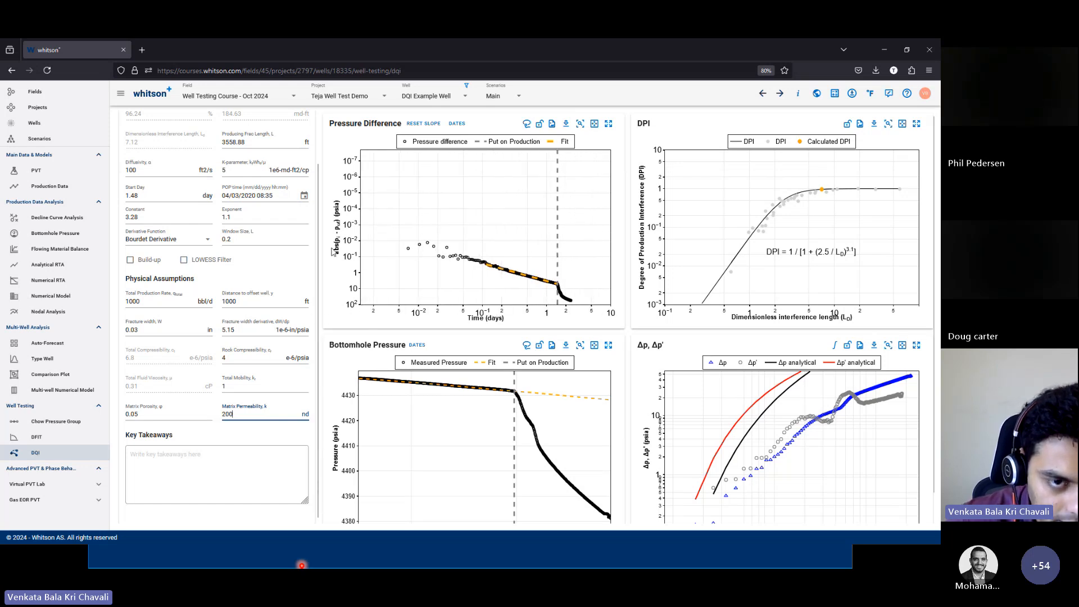
left_click_drag(356, 163, 356, 211)
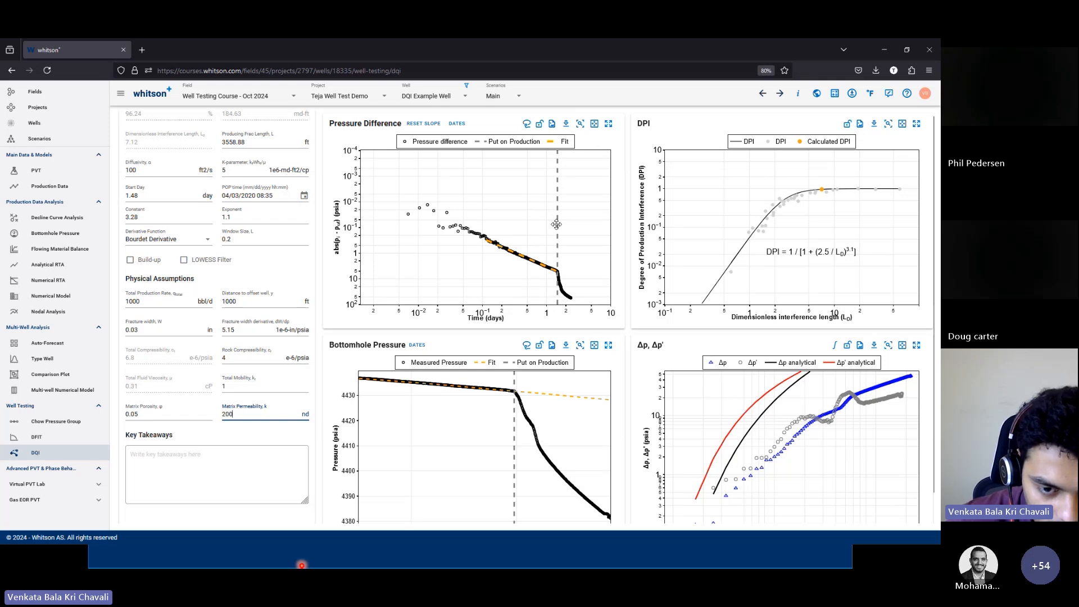
scroll(585, 443, "down", 1)
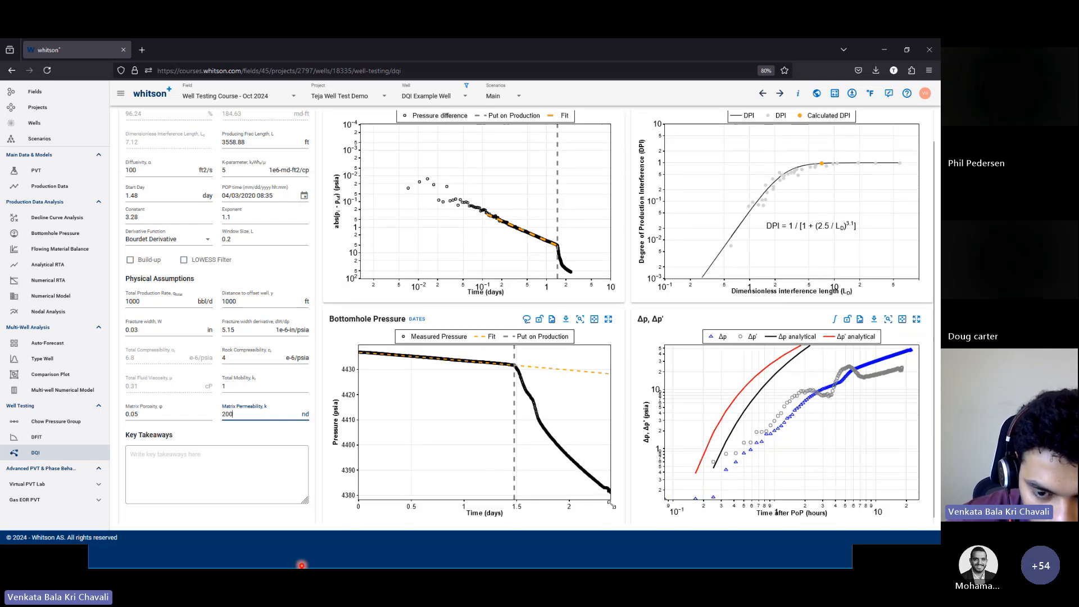
left_click_drag(611, 505, 531, 479)
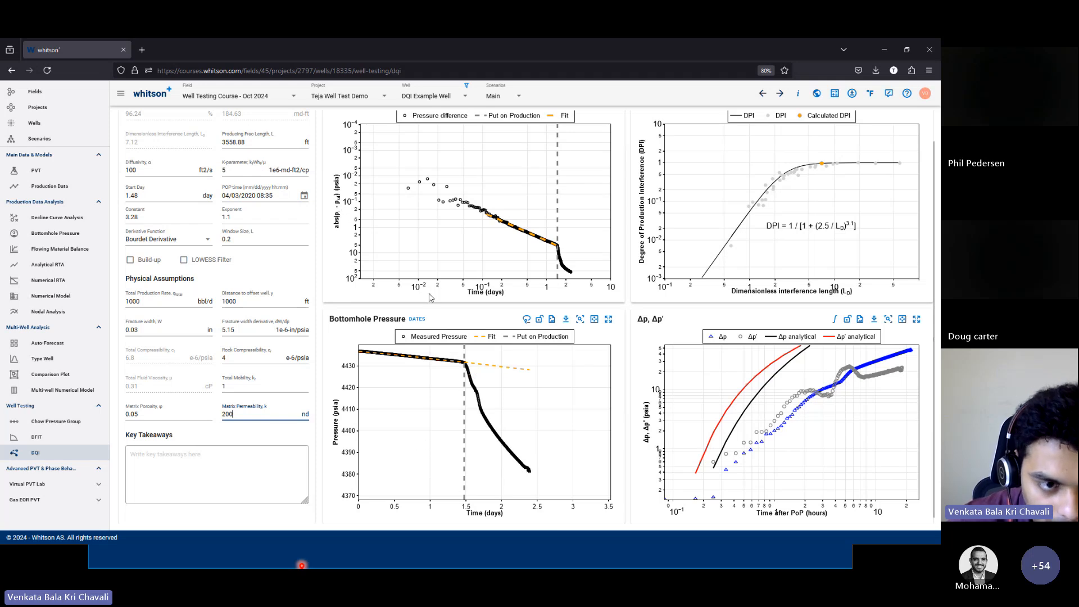
Try the LOWESS filter with a span of 0.01 on the pressure data, and turn the filter off again
left_click(217, 267)
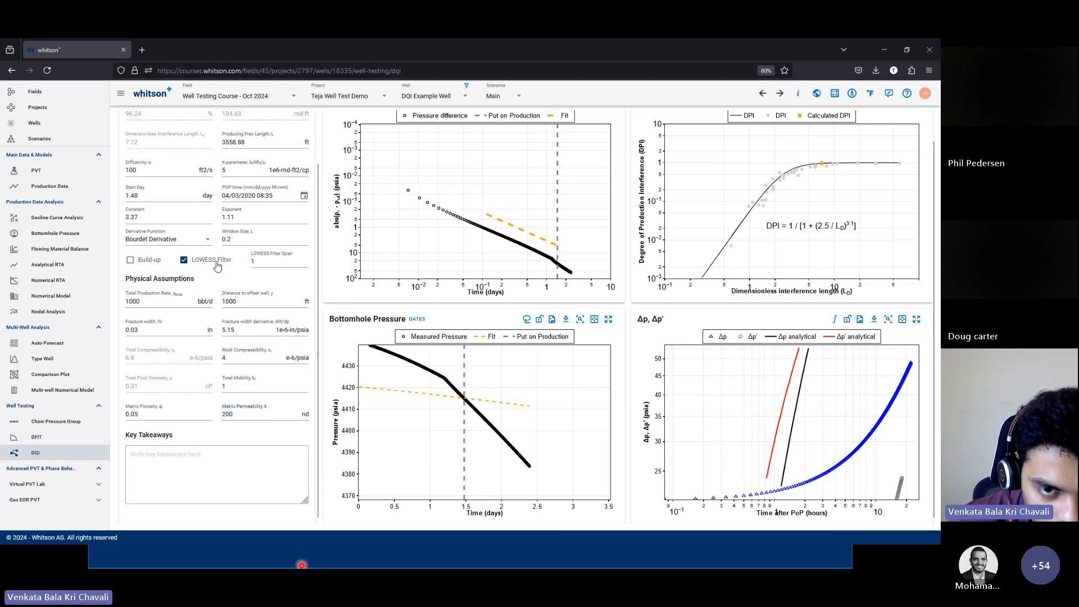
double_click(253, 261)
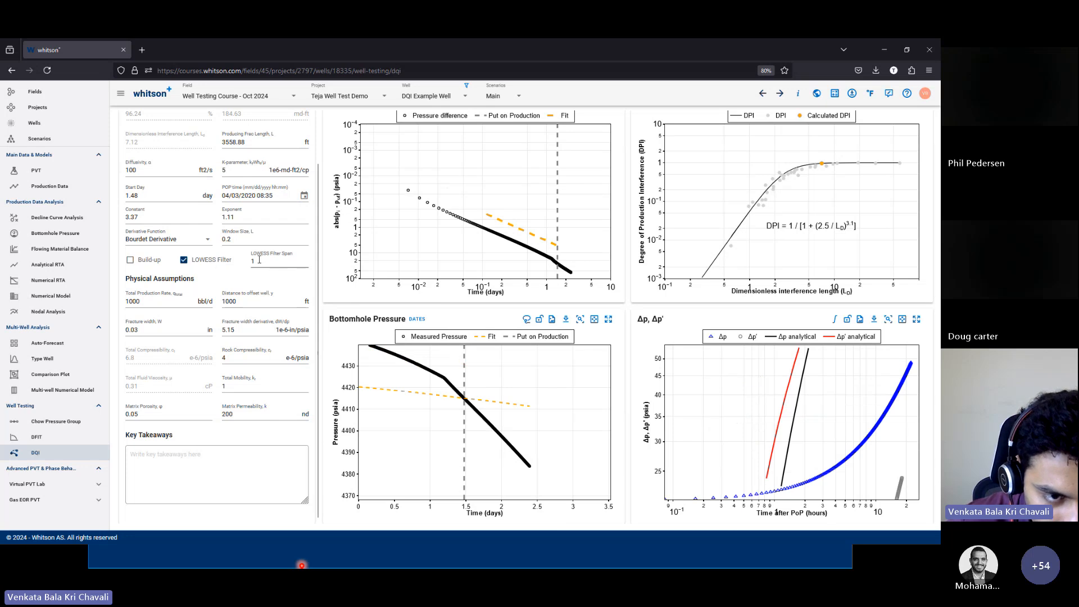
type("01")
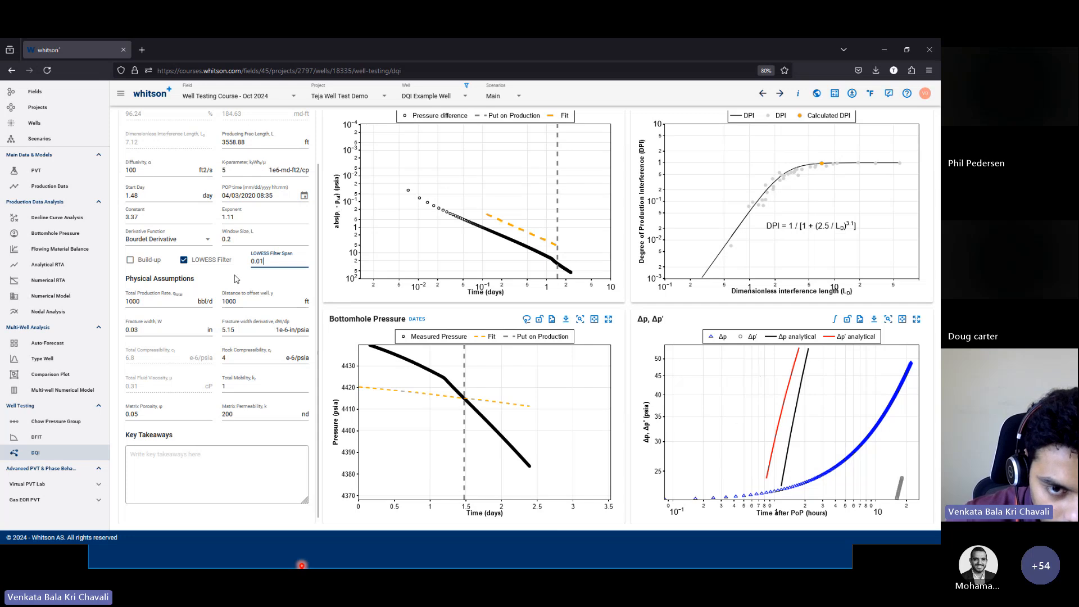
left_click(236, 279)
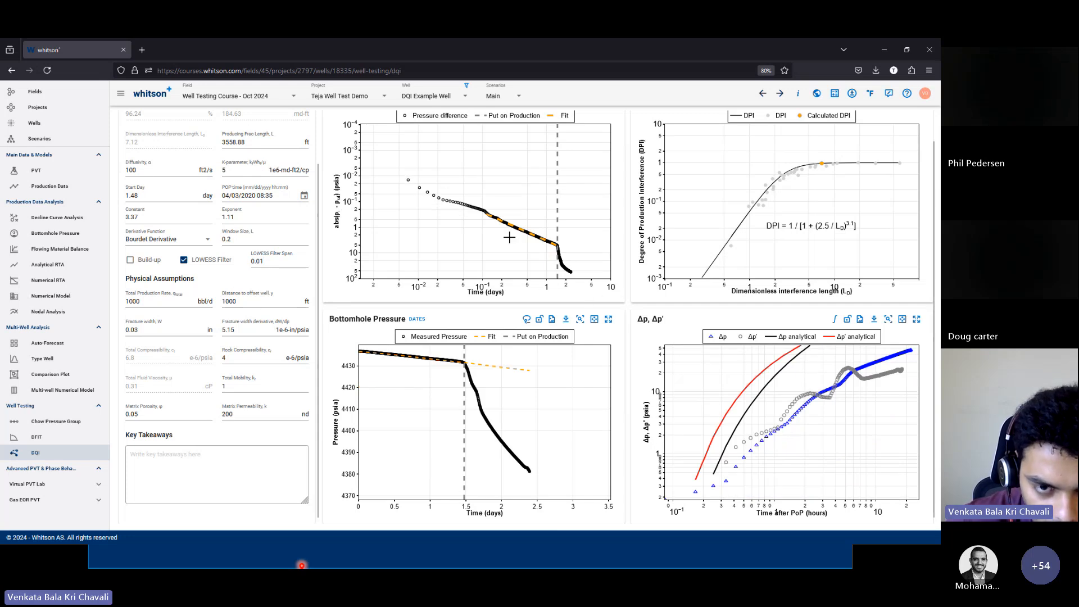
left_click_drag(386, 150, 597, 299)
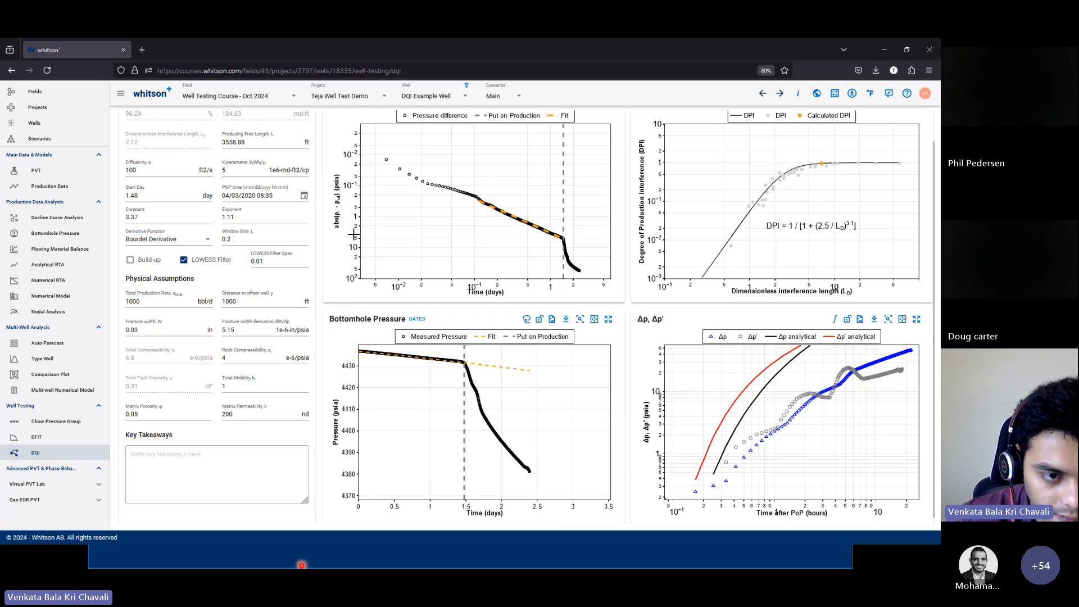
left_click(185, 260)
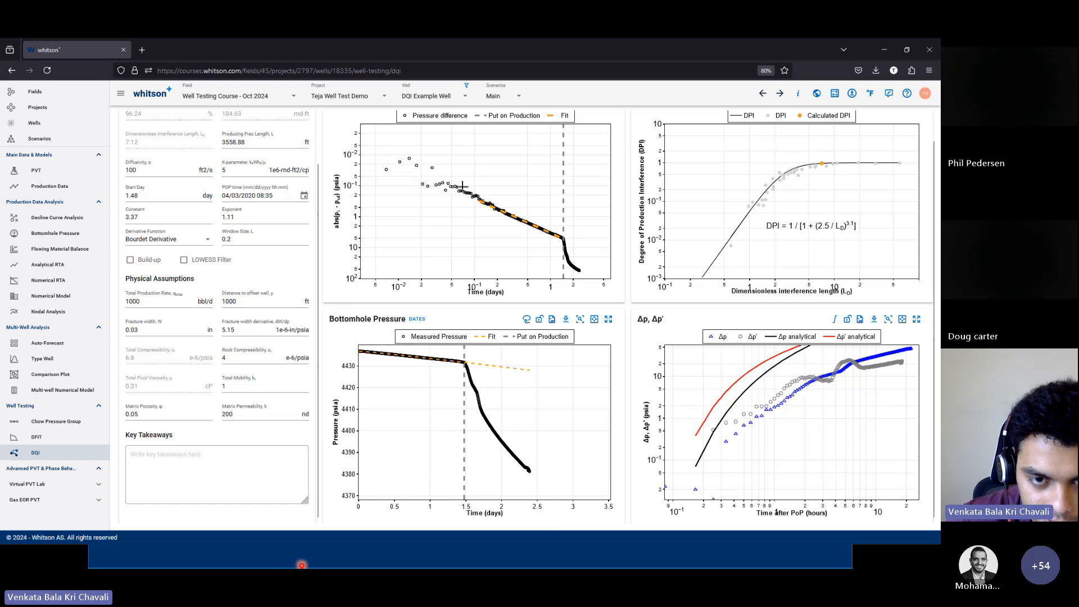
Refine the Pressure Difference fit line to constant 3.41 and exponent 1.07, and check both values in the interpretation inputs
left_click_drag(462, 186, 608, 289)
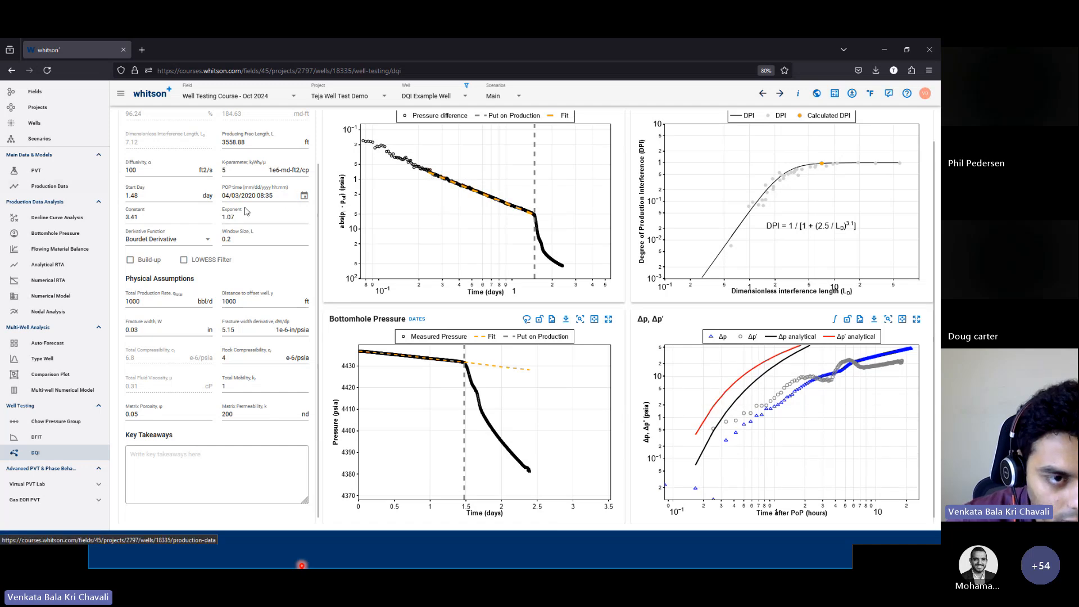
scroll(289, 207, "up", 1)
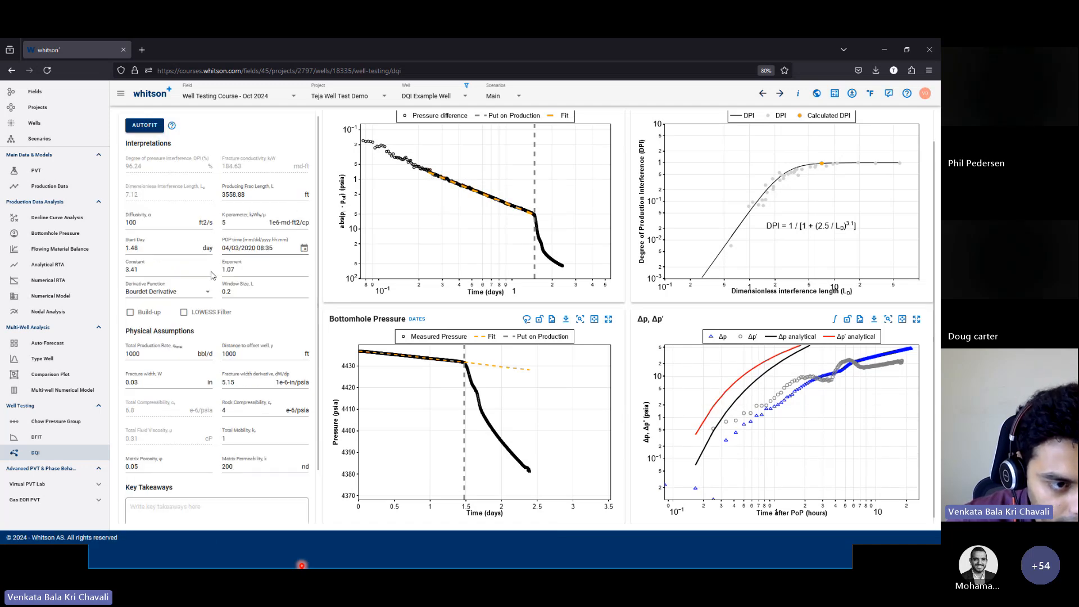
left_click_drag(130, 270, 258, 274)
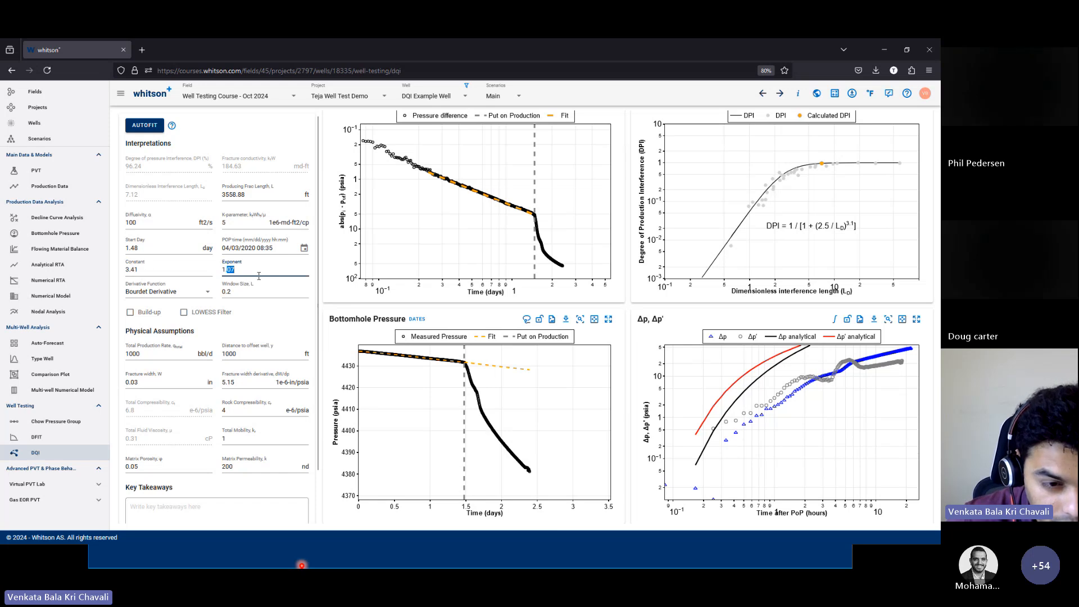
left_click(187, 273)
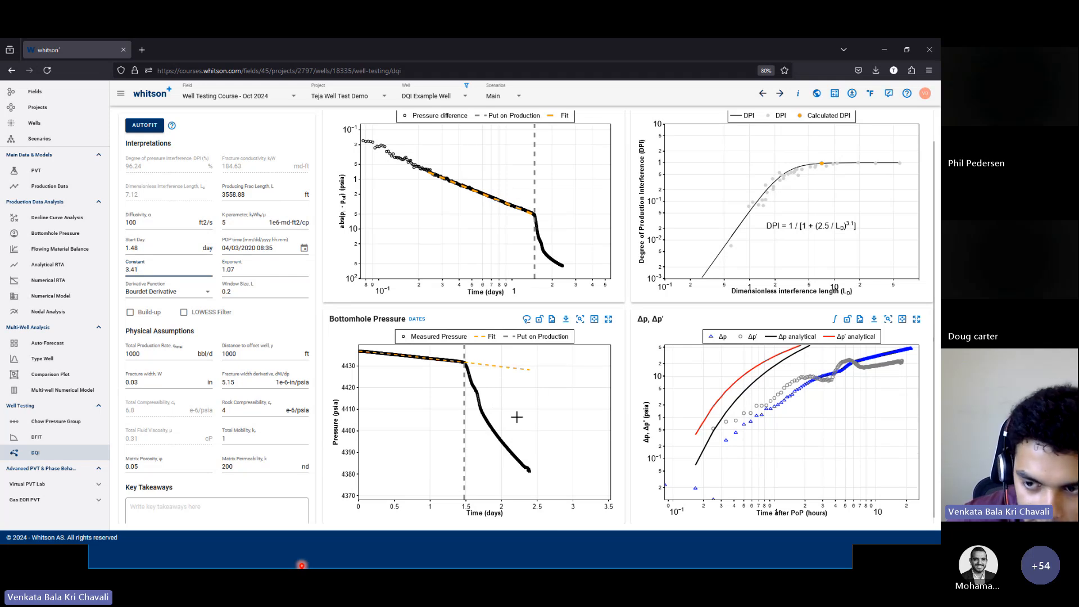
Fit the Δp, Δp' plot axes around all curves, and autofit the diffusivity and K-parameter to the pressure response
left_click_drag(926, 339, 885, 380)
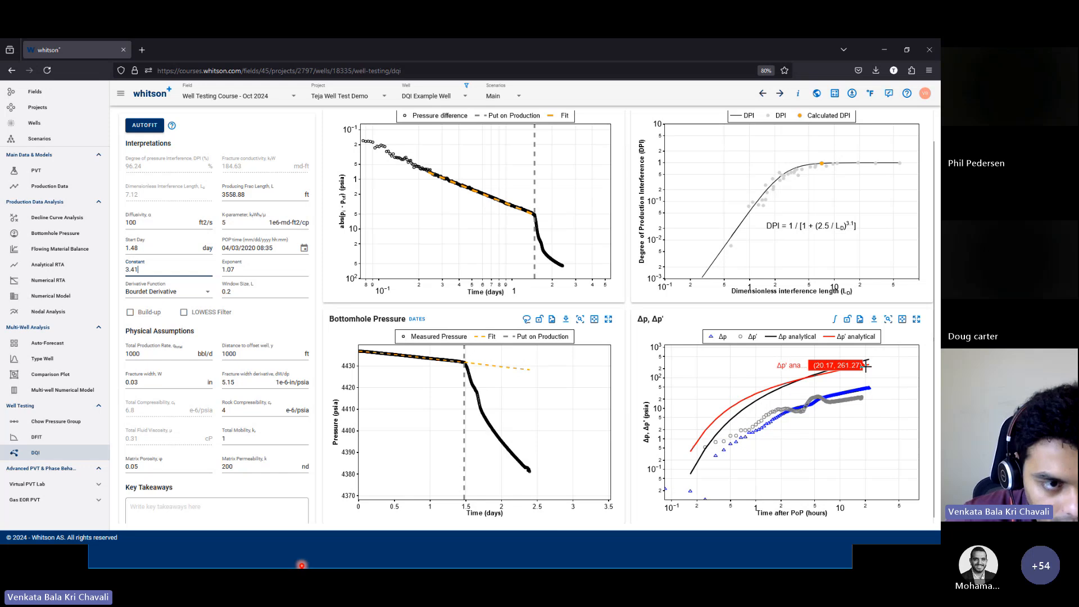
left_click(157, 220)
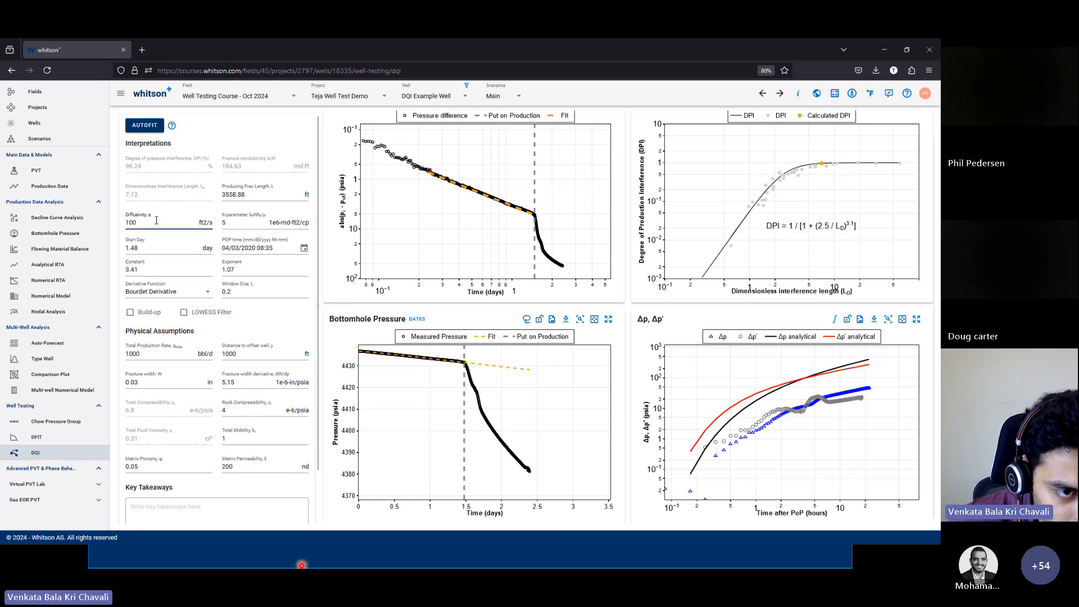
left_click(249, 222)
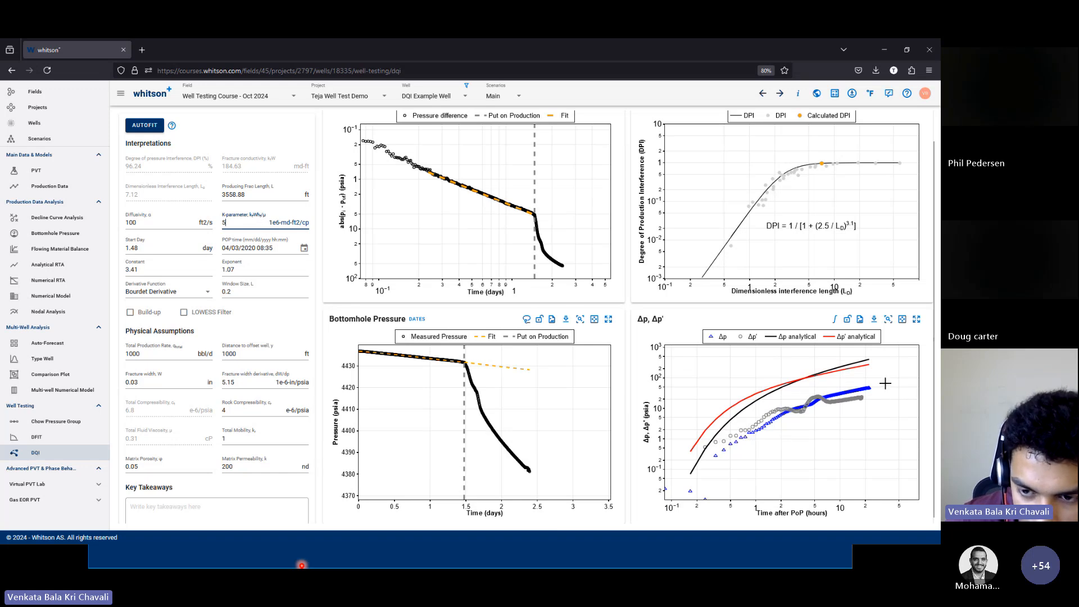
left_click_drag(885, 384, 638, 506)
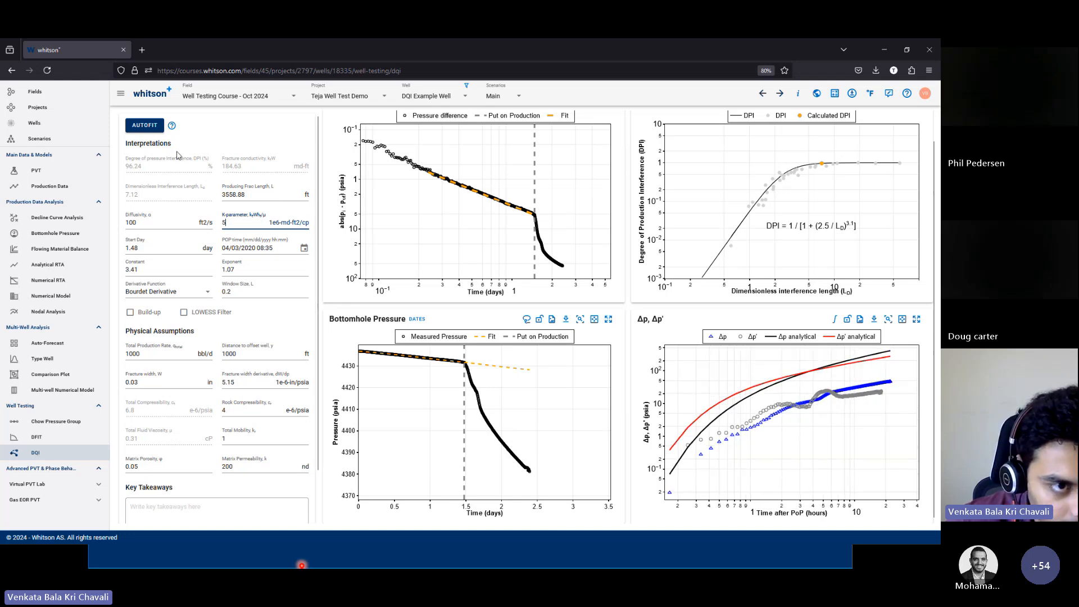
left_click(158, 130)
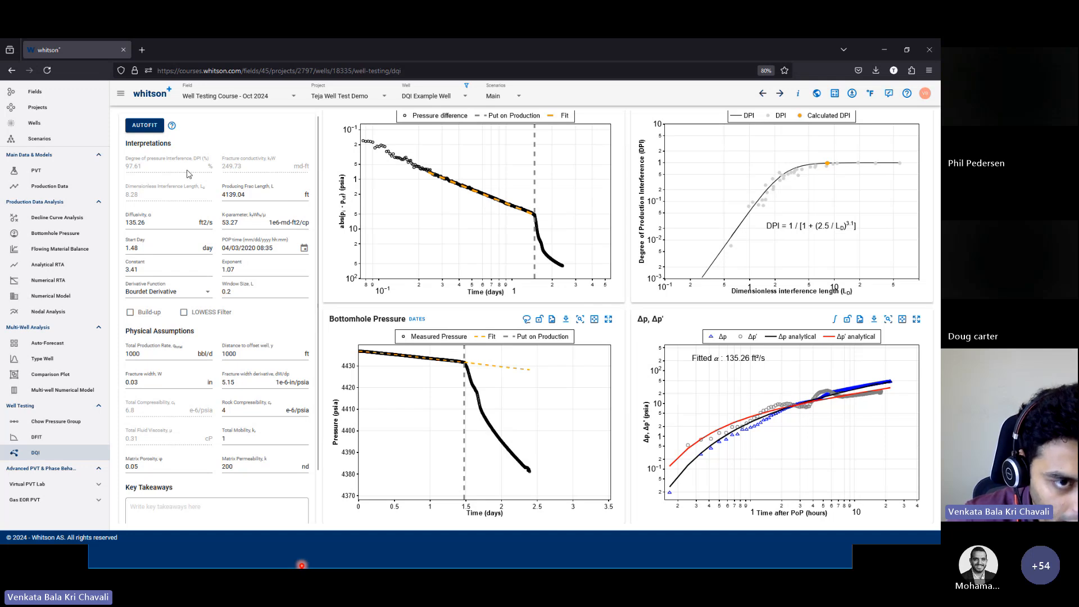
Check the fracture conductivity, and compare the analytical match for Δp alone and for Δp' alone
left_click_drag(243, 168, 222, 167)
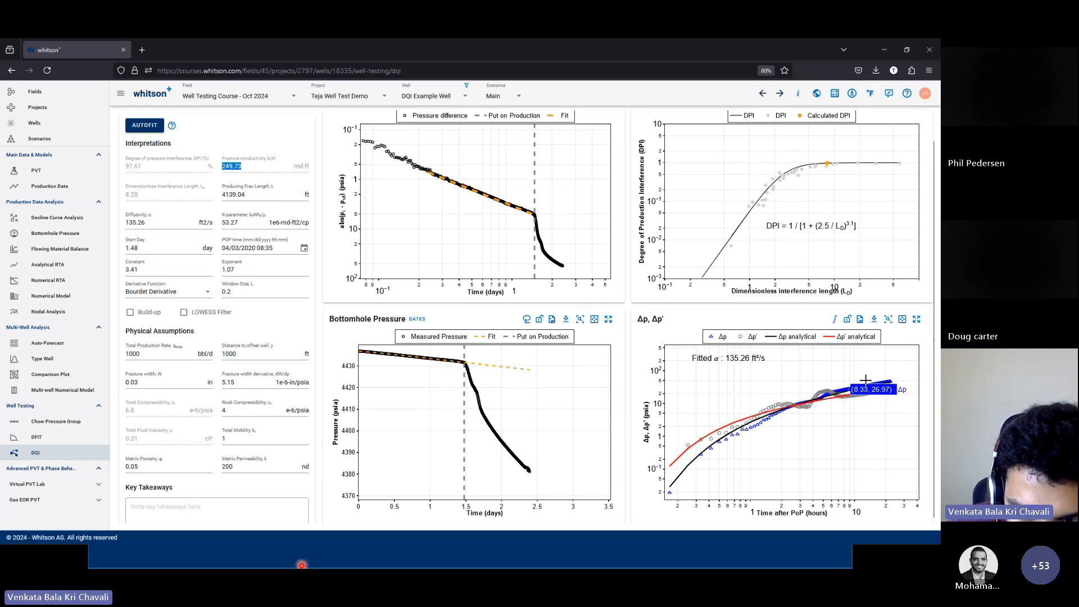
double_click(731, 336)
left_click(801, 337)
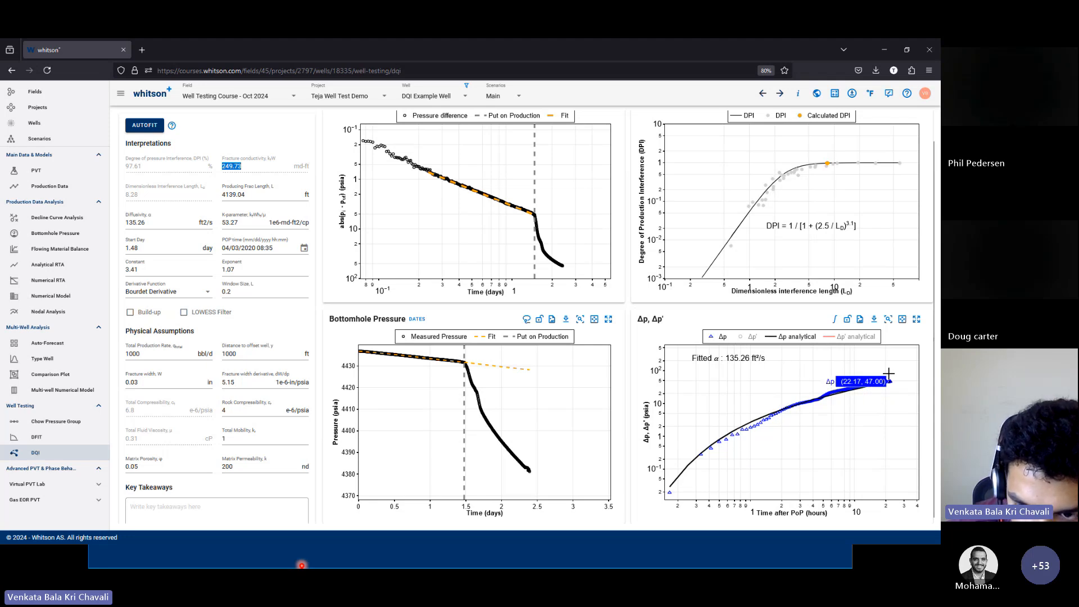
left_click(744, 337)
double_click(744, 337)
left_click(844, 338)
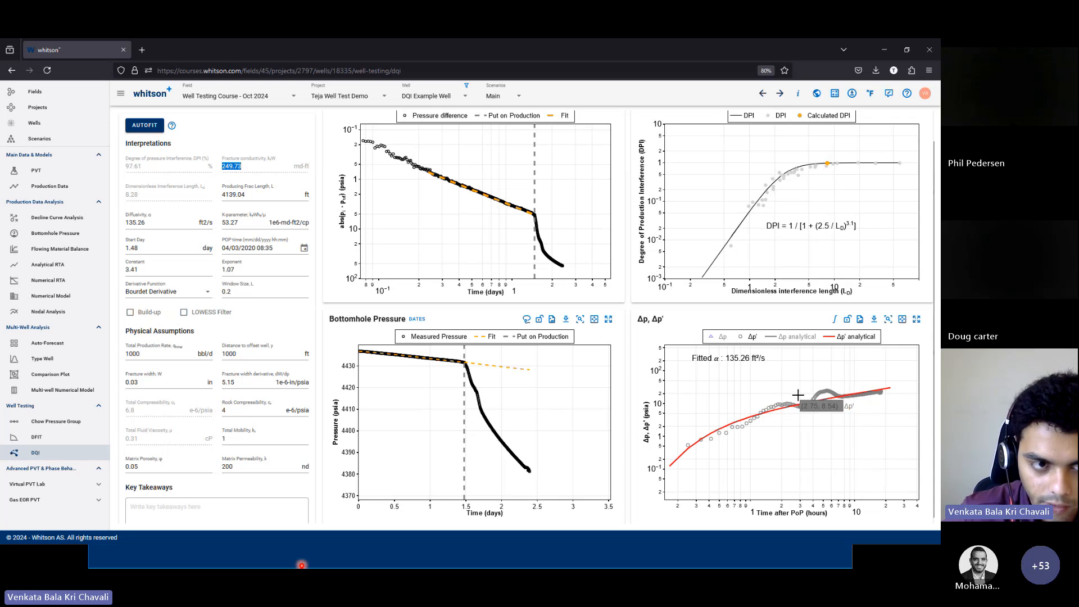
Review the producing frac length, offset well distance and dimensionless interference length, and examine the calculated DPI point on its plot
left_click(255, 195)
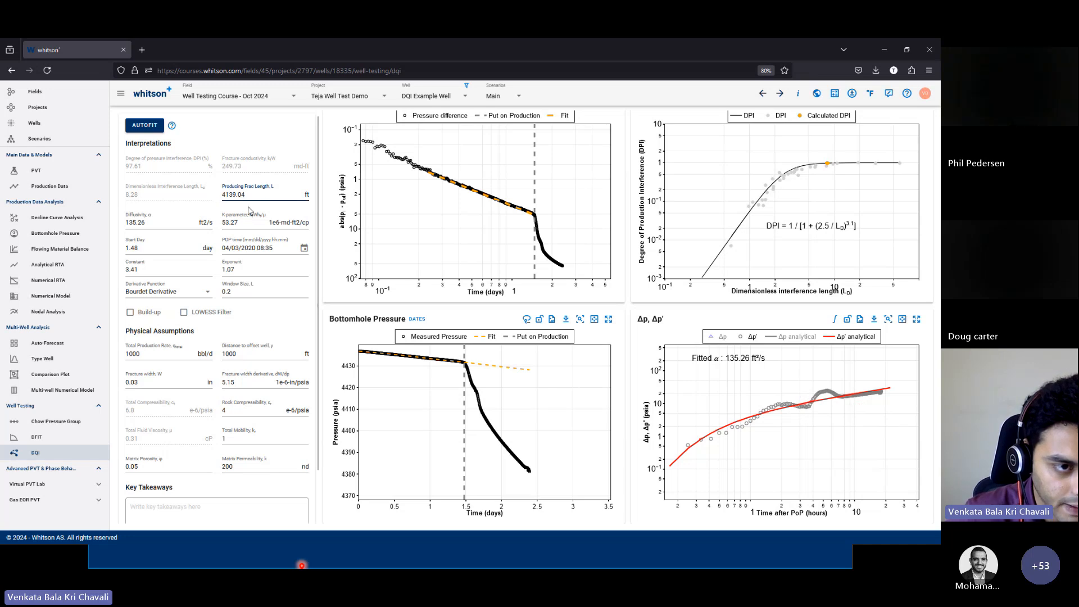
double_click(280, 355)
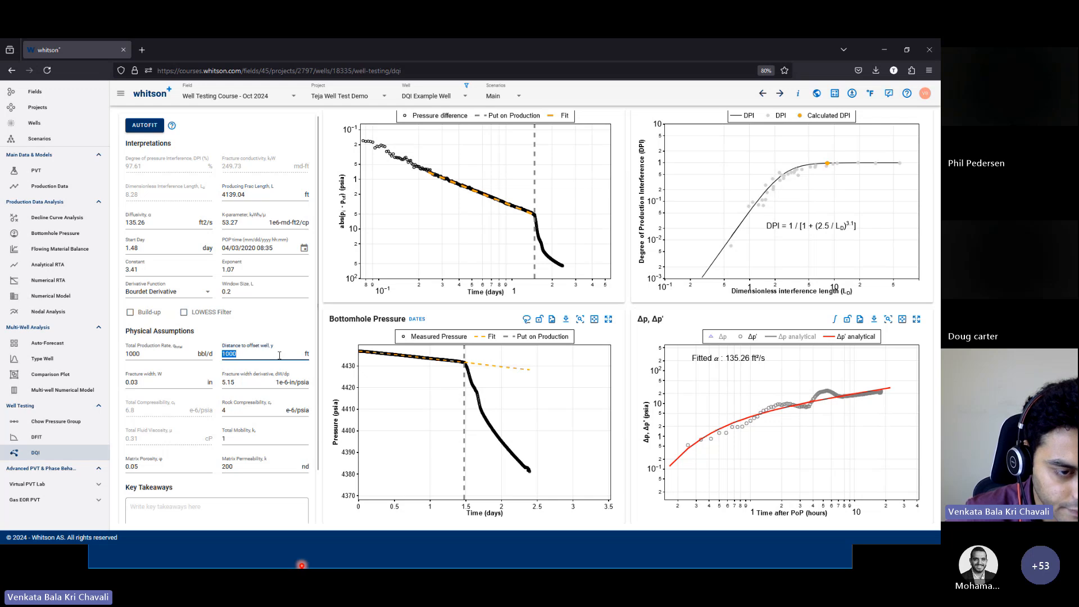
double_click(149, 195)
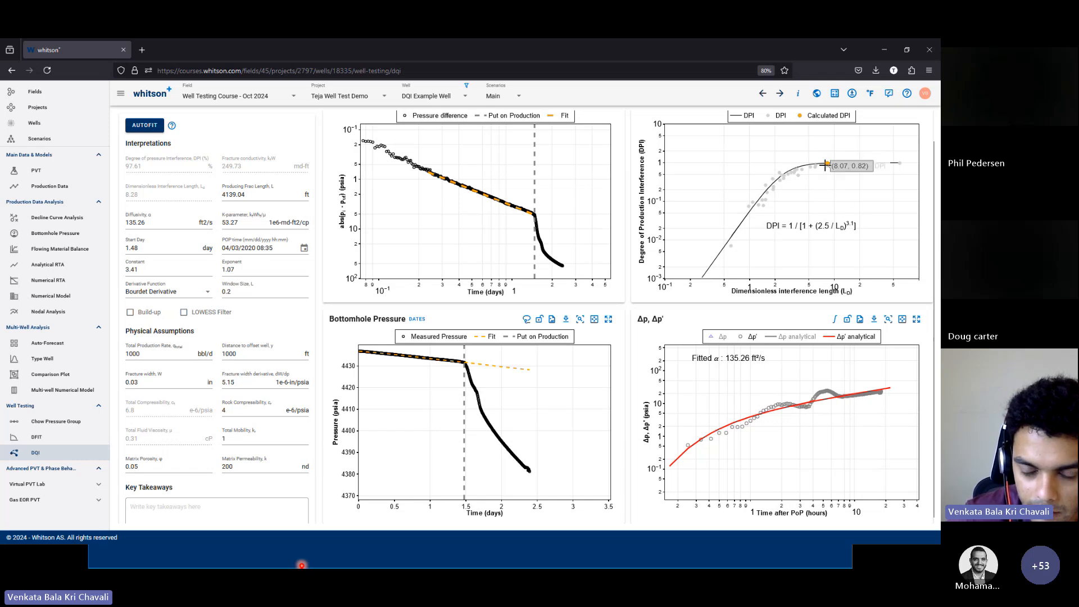
left_click_drag(897, 147, 722, 262)
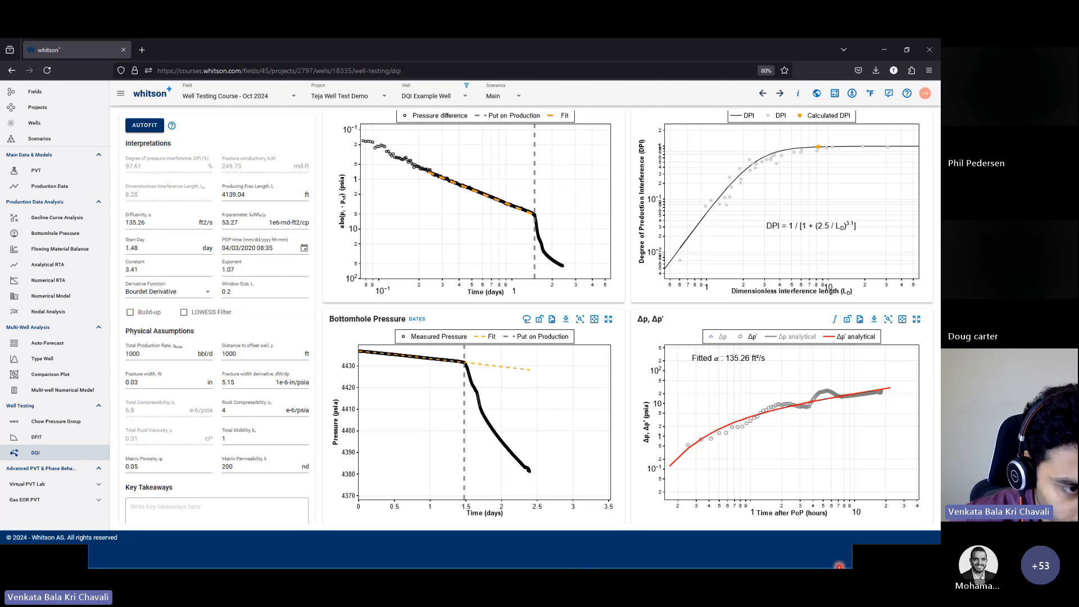
Set the total production rate to 500 bbl/d, rerun the autofit, and show all Δp and Δp' curves again
left_click(178, 357)
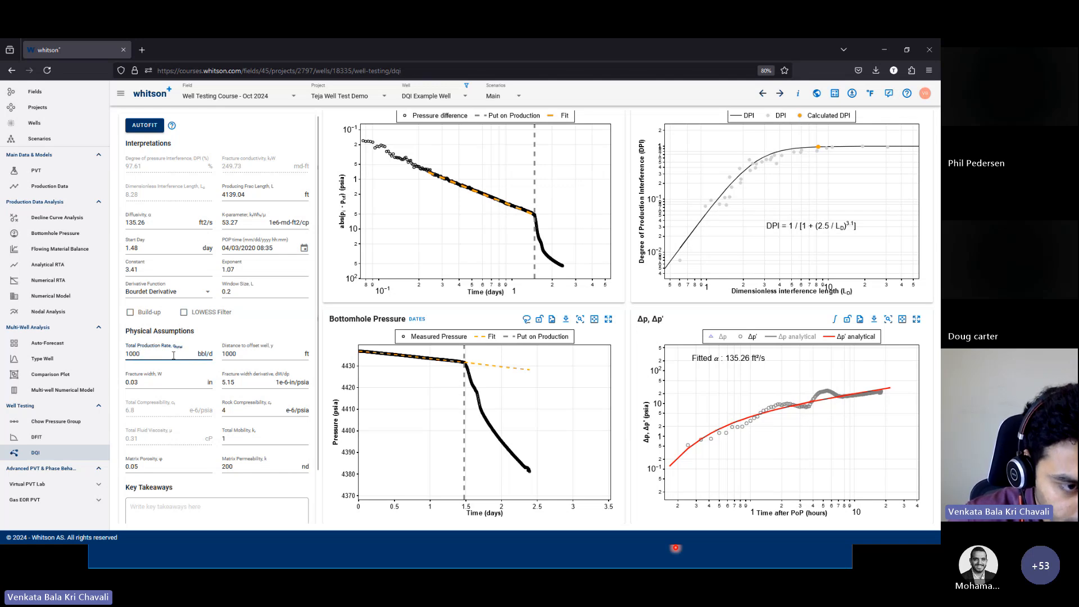
left_click_drag(174, 355, 113, 351)
type("500")
left_click(247, 354)
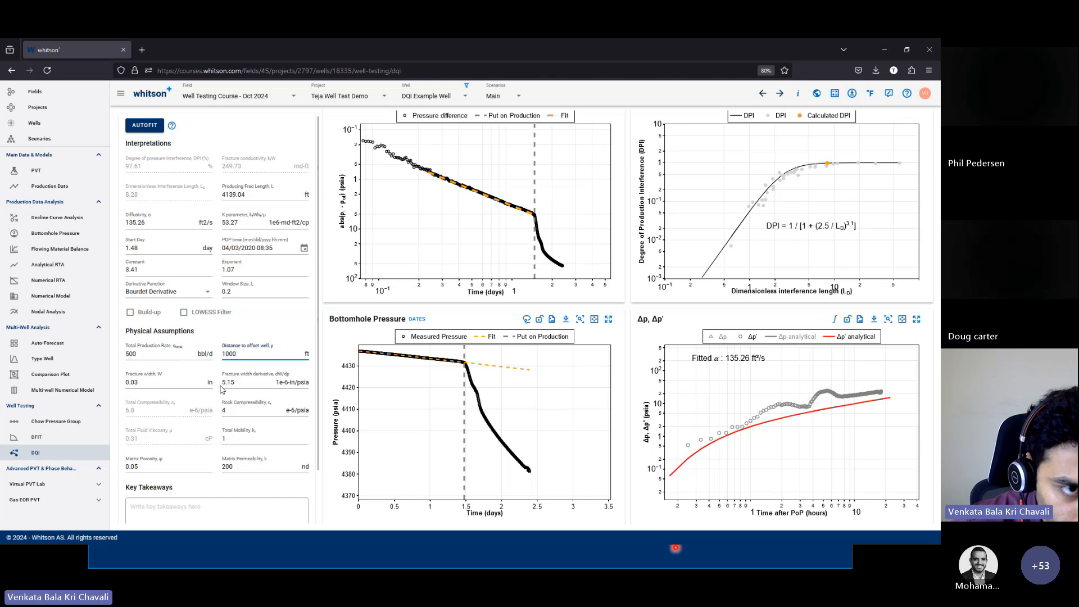
left_click(153, 127)
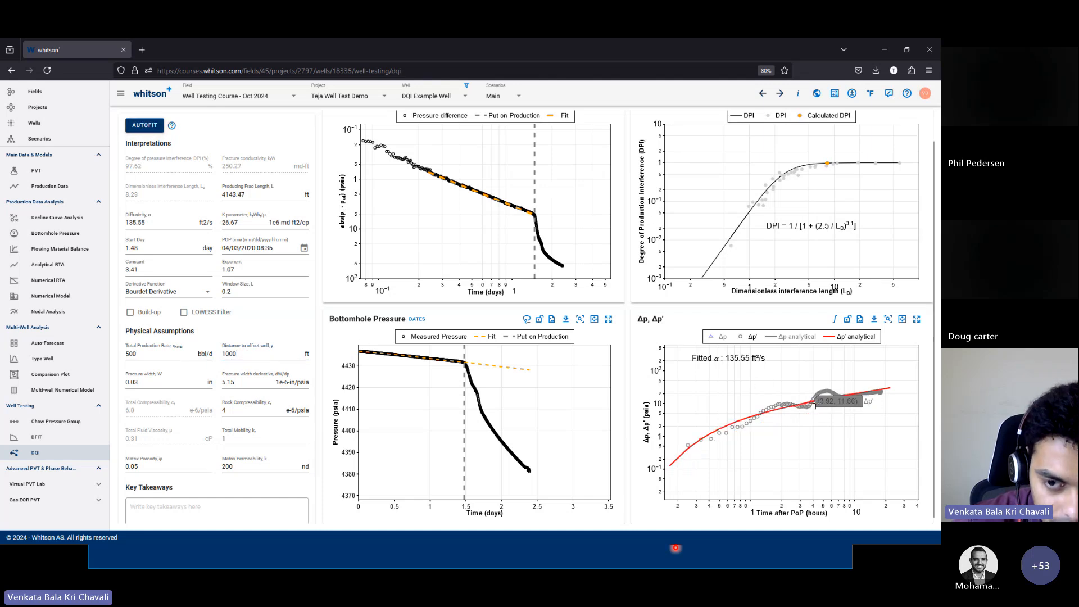
left_click(721, 337)
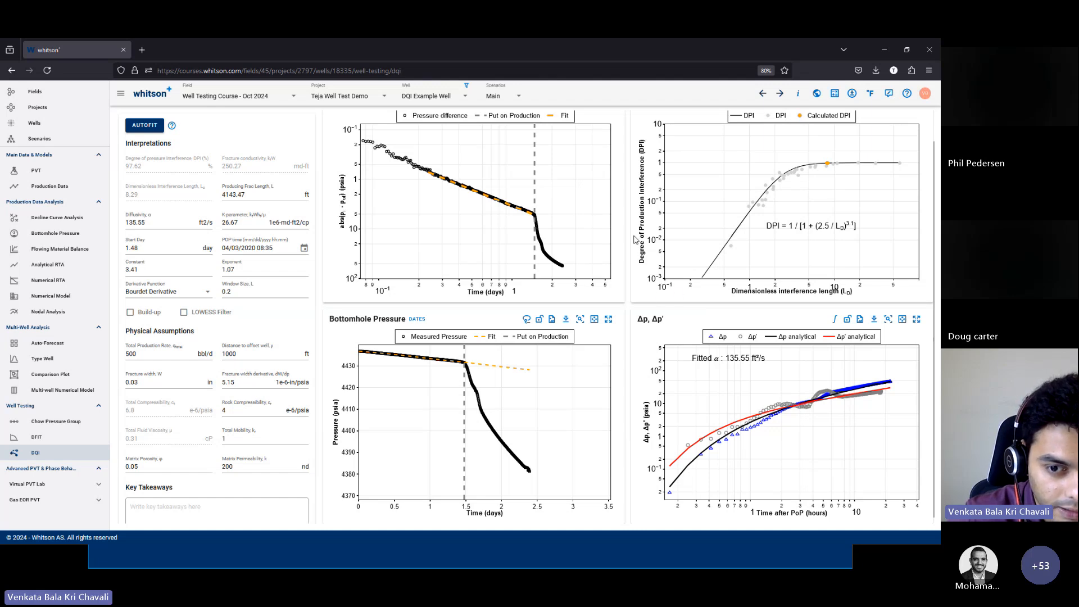
Inspect the calculated DPI point on the interference plot and the fracture conductivity for the 500 bbl/d rate
mouse_move(830, 165)
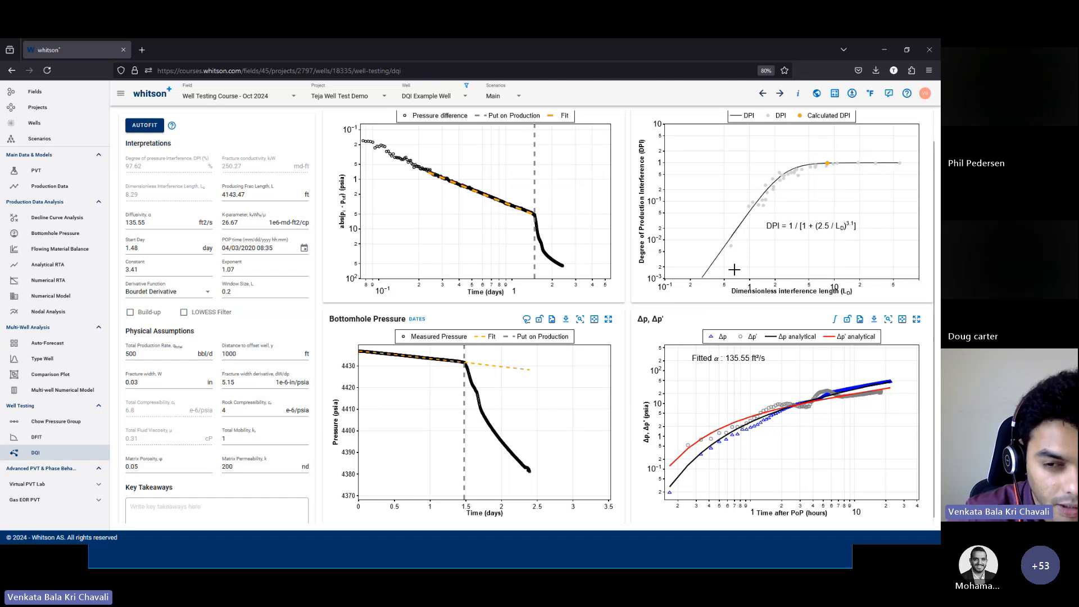
double_click(254, 173)
left_click(254, 172)
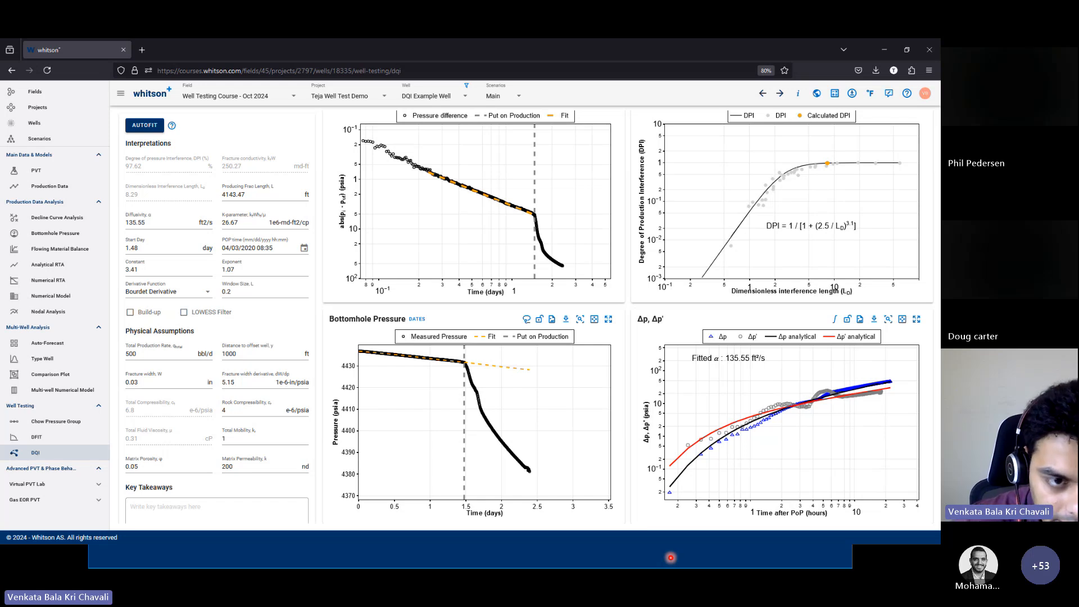
Set the diffusivity to 15 ft2/s and the K-parameter to 5, and rerun the autofit from these values
double_click(158, 222)
type("15")
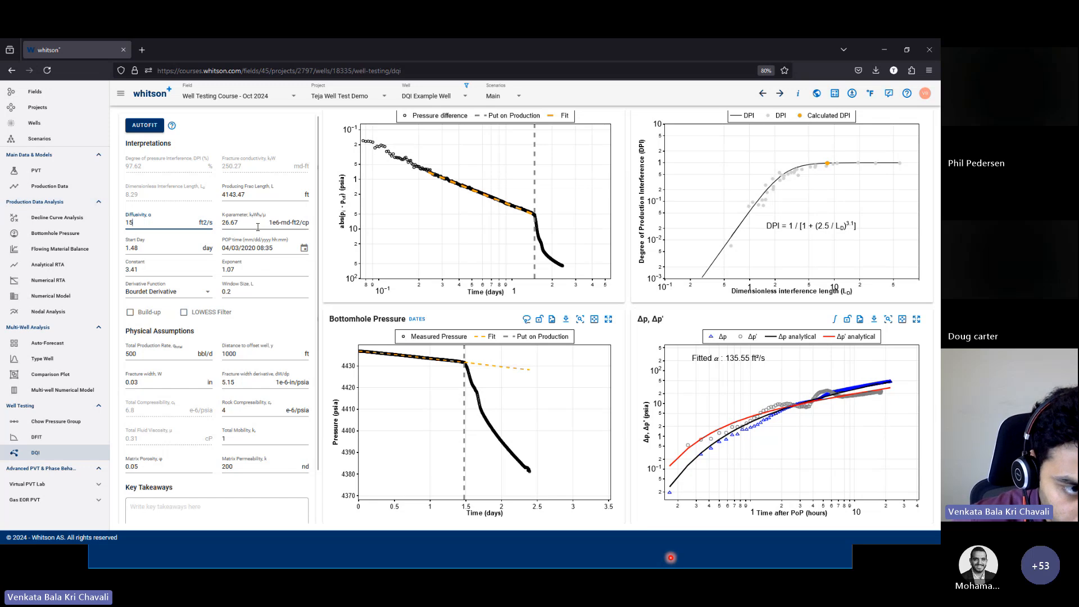
double_click(259, 228)
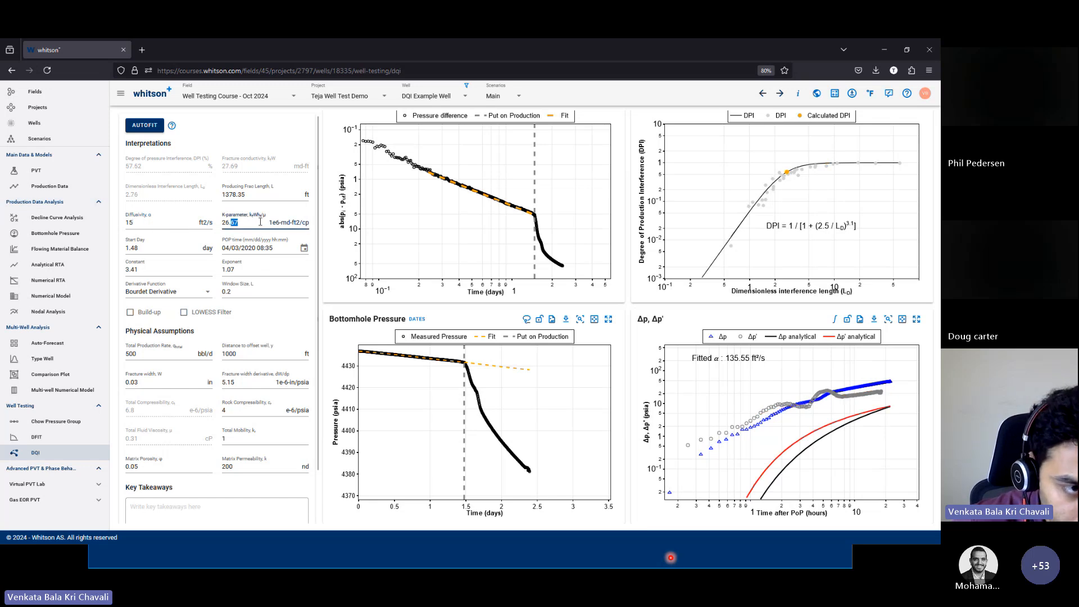
left_click_drag(257, 227, 194, 219)
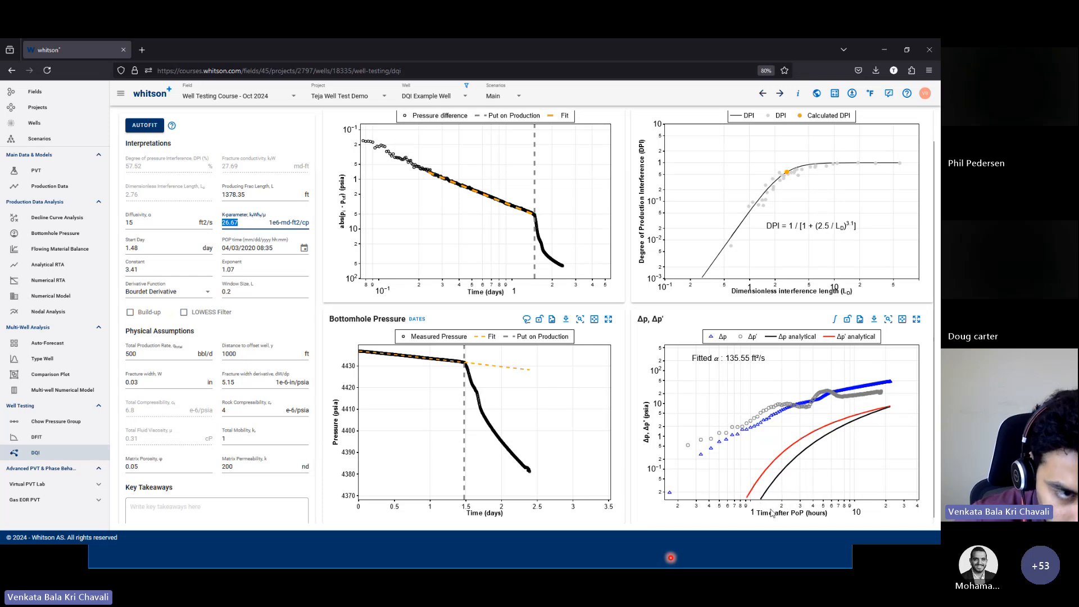
left_click_drag(231, 224, 251, 225)
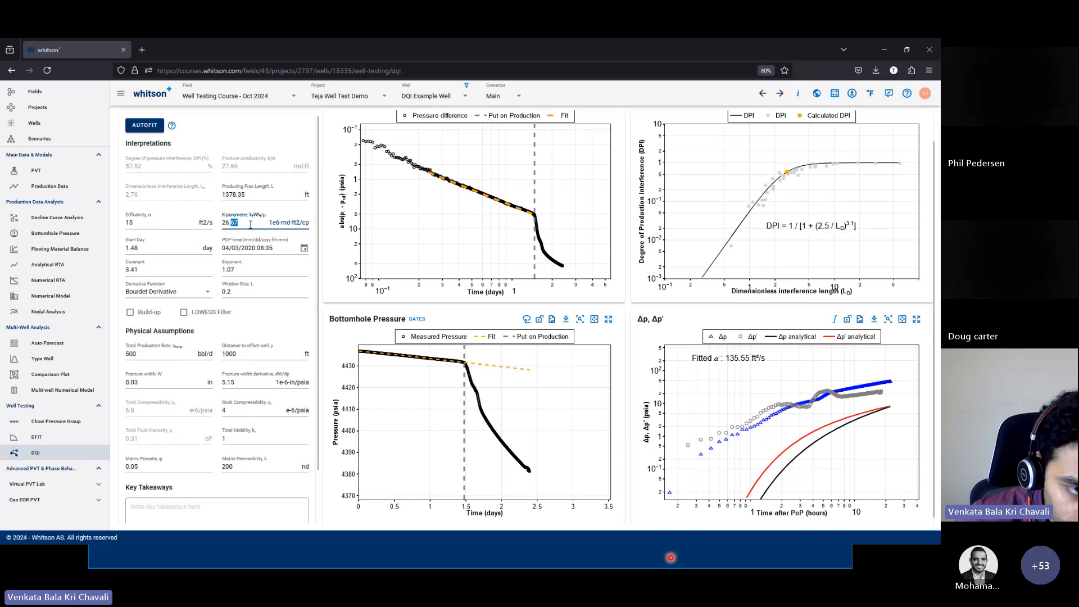
key("ctrl+a")
type("5")
left_click(252, 246)
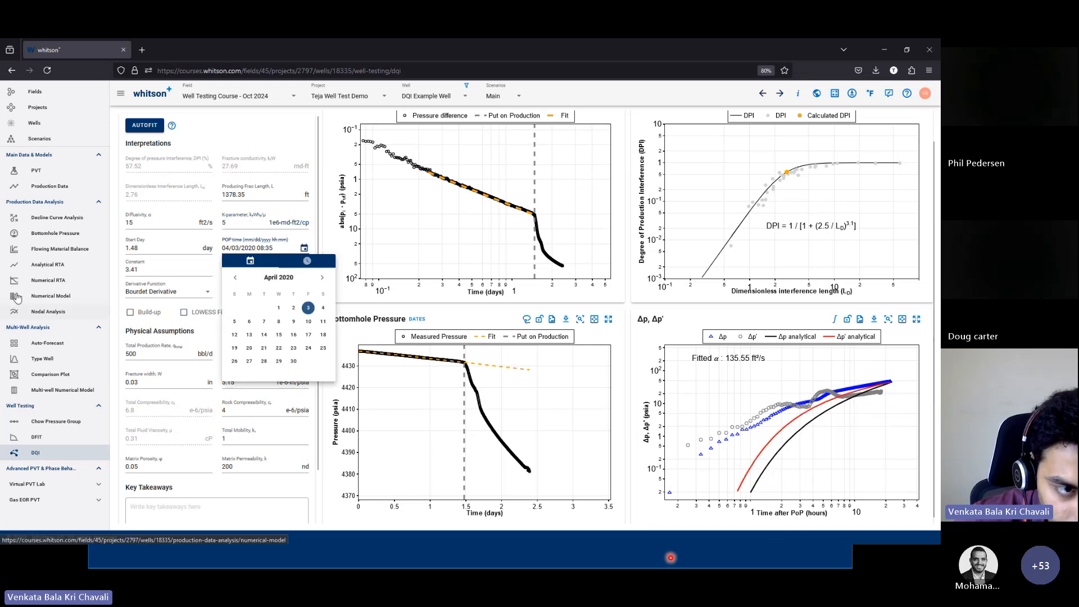
left_click(204, 280)
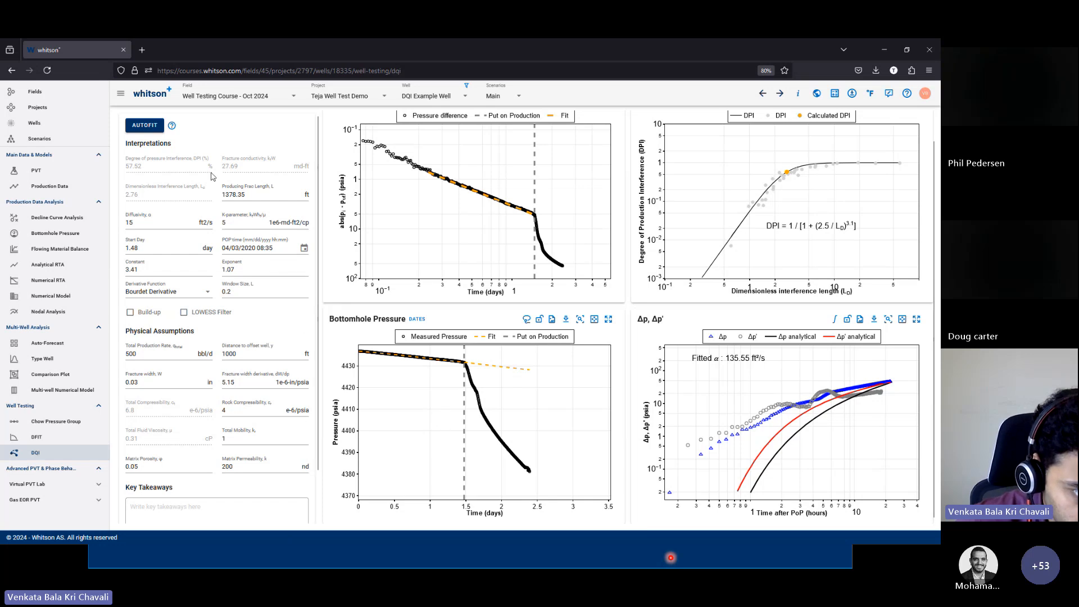
mouse_move(173, 128)
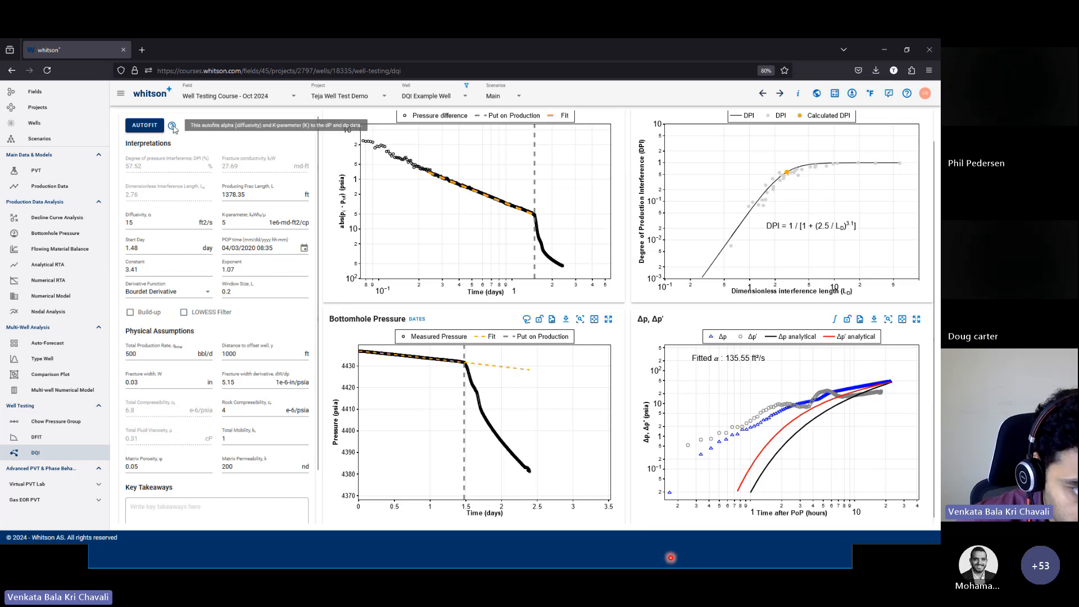
left_click(145, 126)
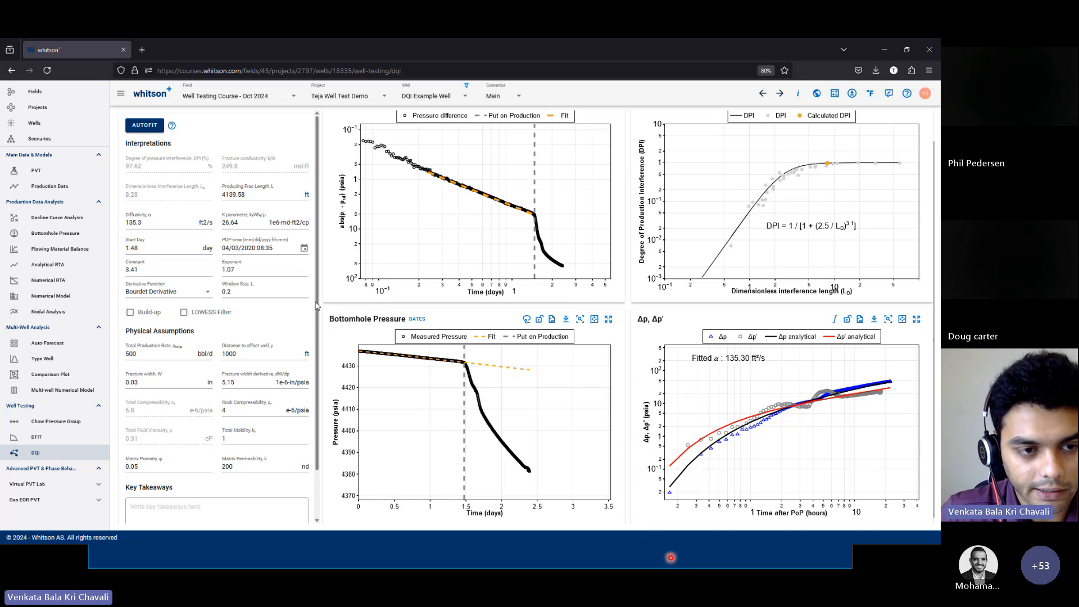
Review the autofitted interpretation results: degree of pressure interference, fracture conductivity and diffusivity
double_click(162, 166)
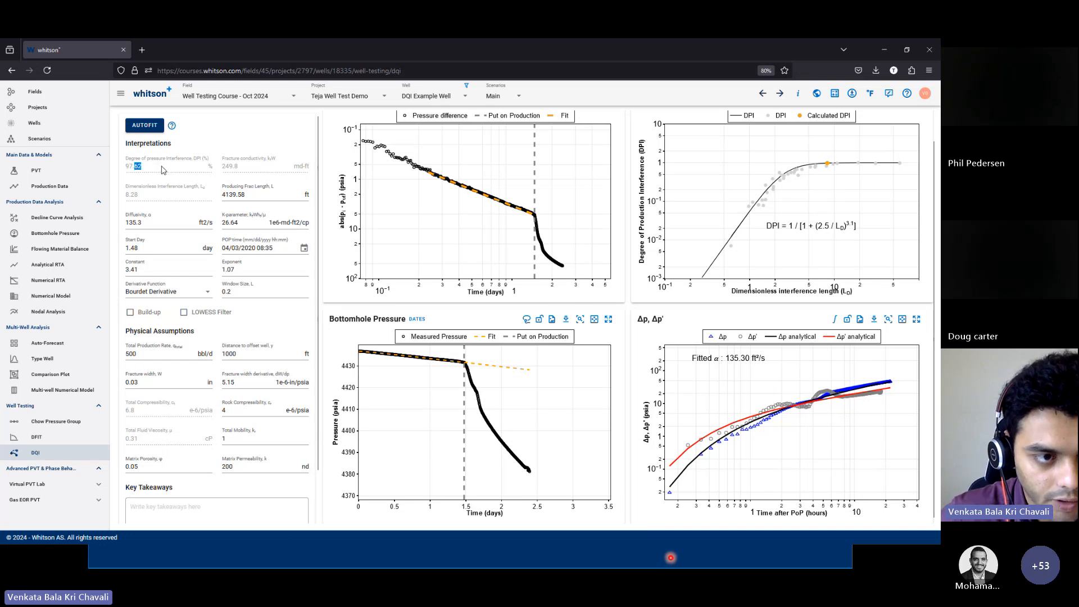
left_click(163, 169)
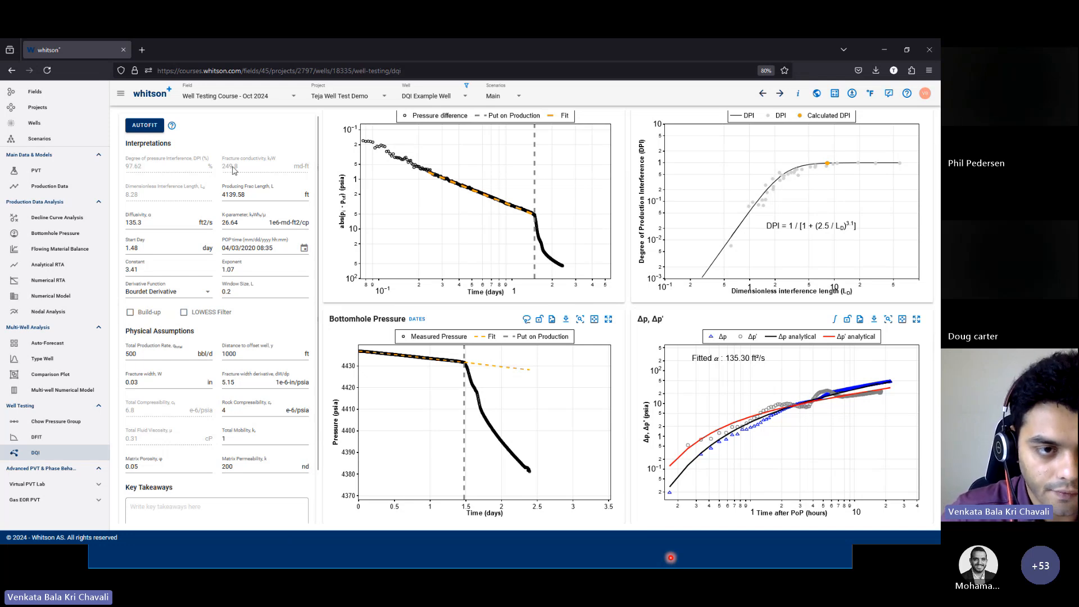
left_click_drag(245, 171, 223, 170)
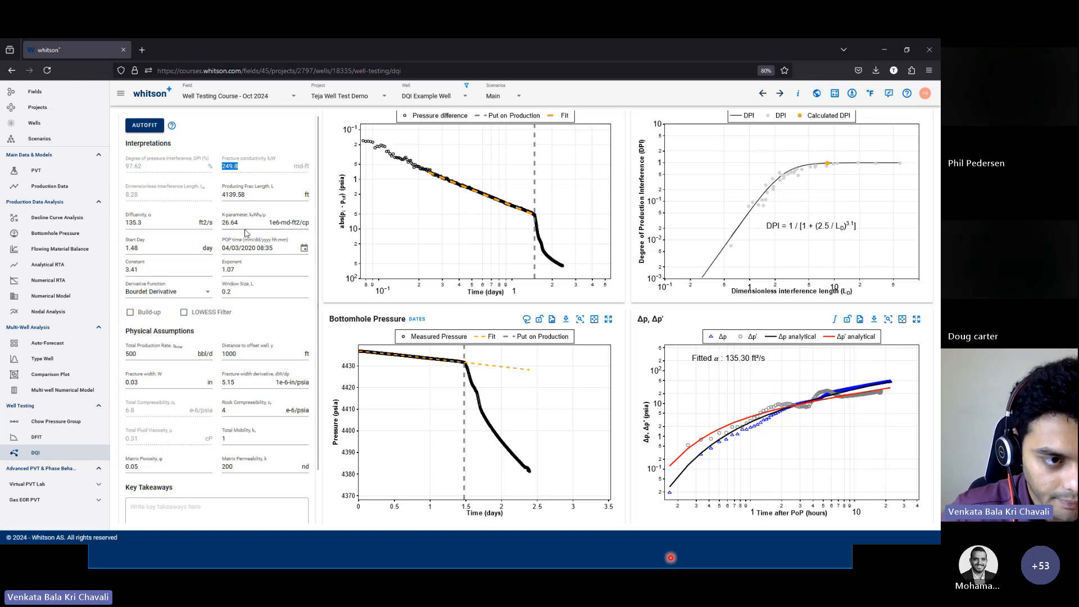
scroll(270, 253, "down", 1)
scroll(286, 274, "up", 1)
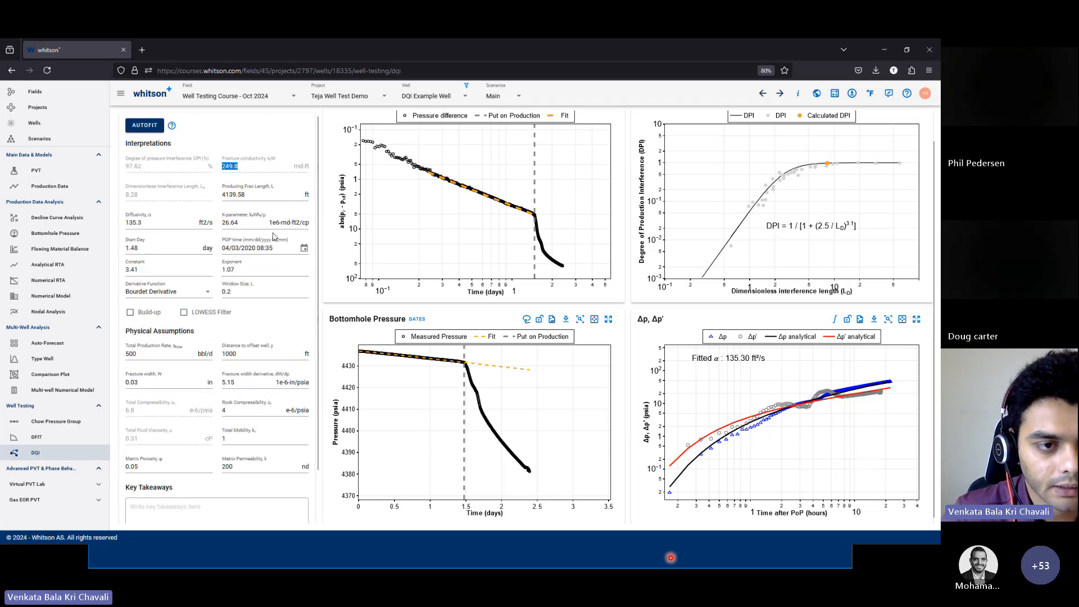
left_click_drag(235, 166, 252, 173)
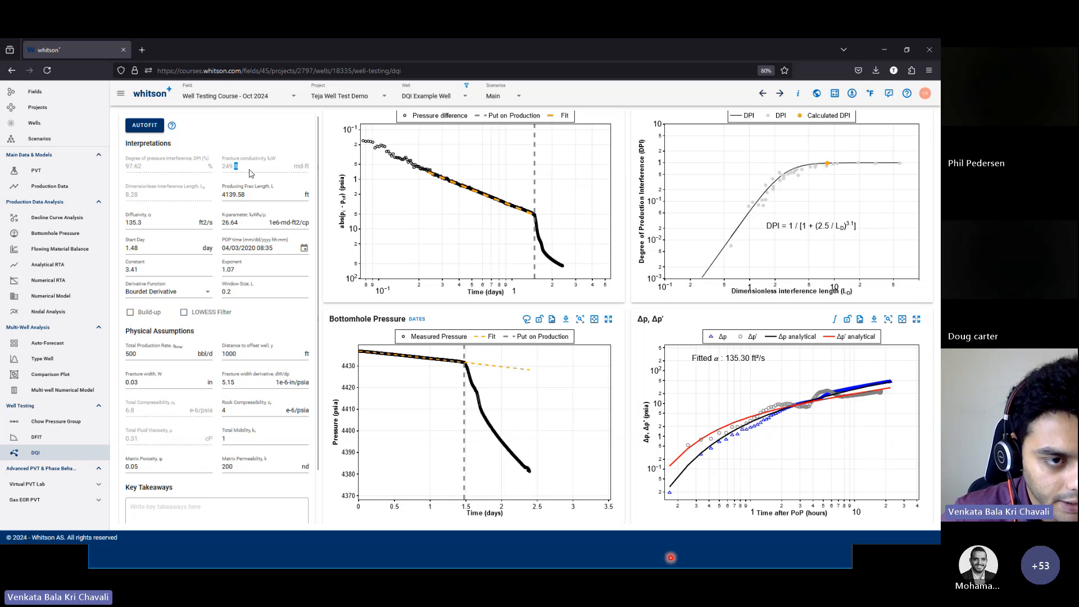
double_click(168, 222)
left_click(168, 222)
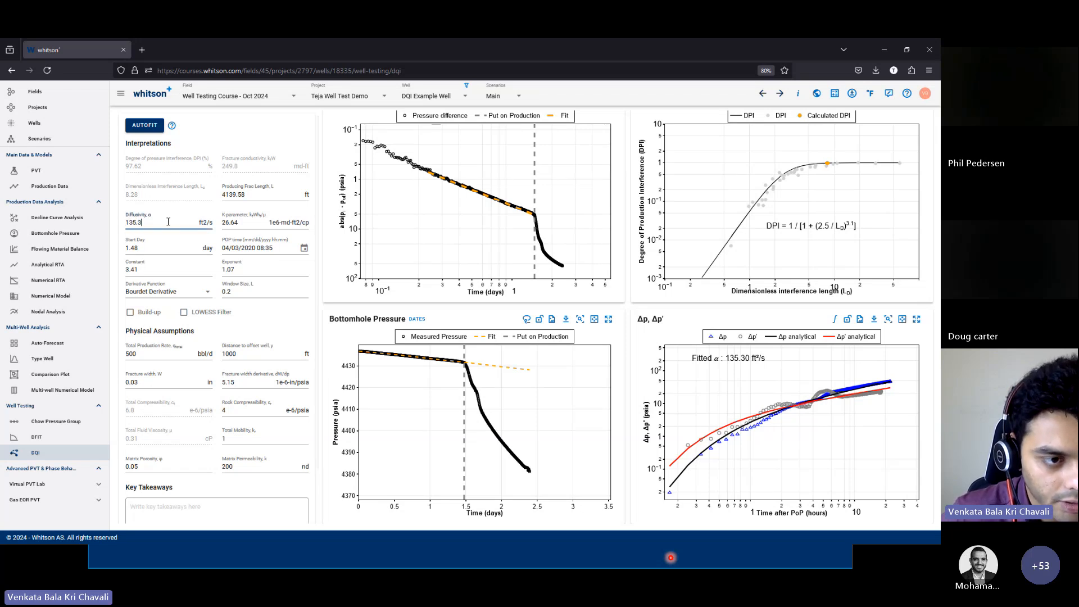
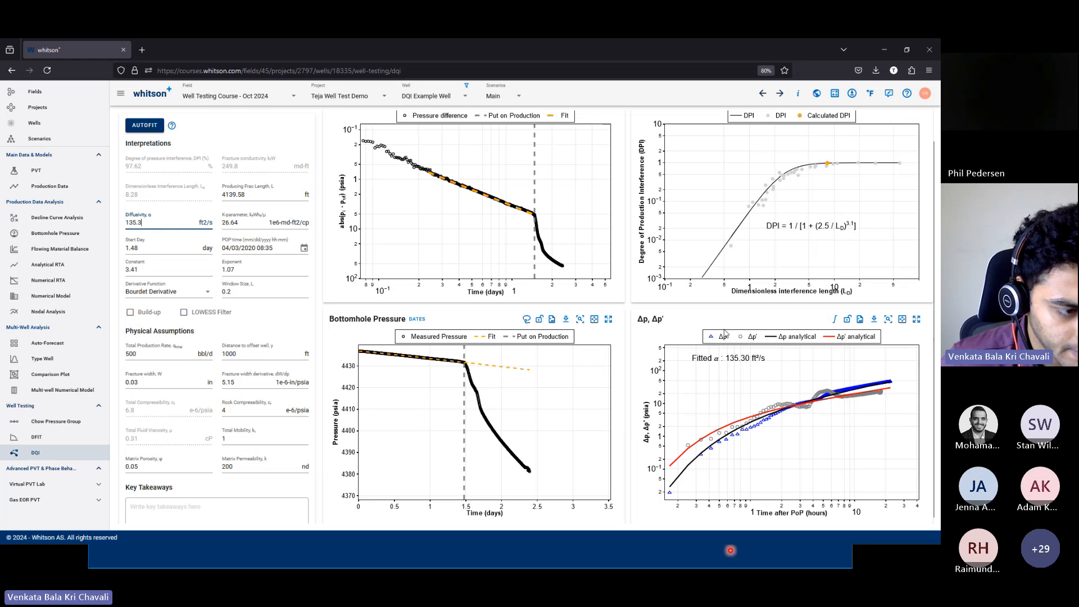
Return to the project's well list and open DFIT Example WellOne
left_click(36, 122)
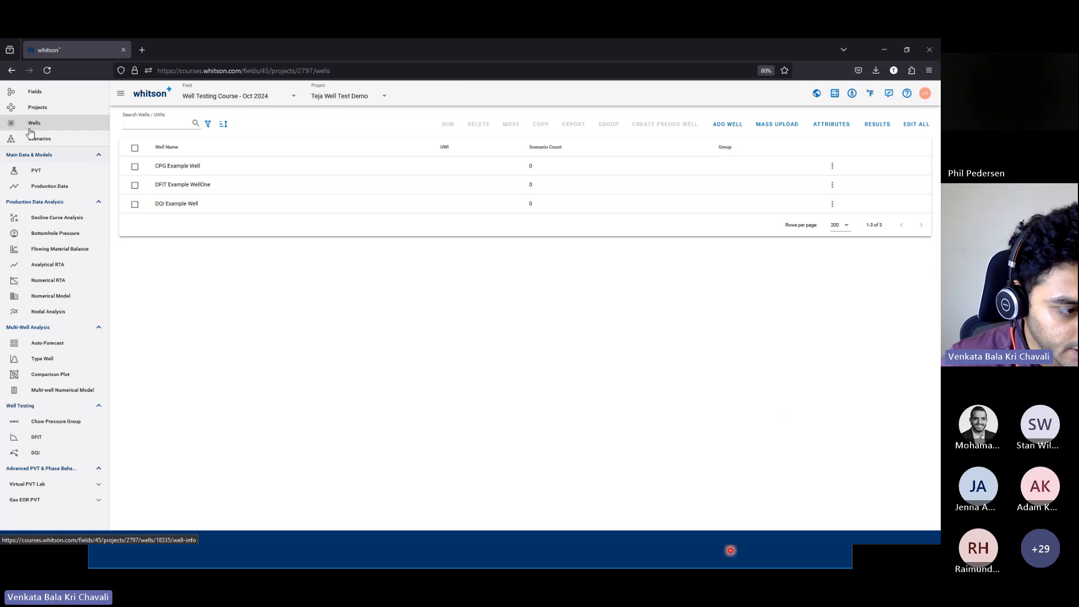
left_click(249, 191)
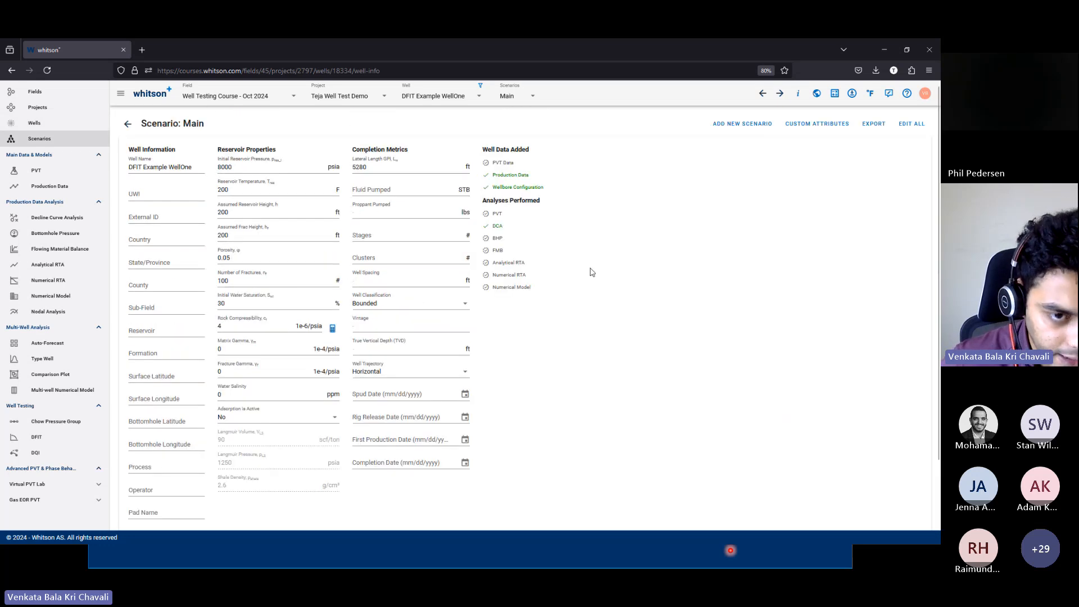
Open the well's production data and enlarge the plot around the injection period and early falloff, rescaling the rate axis to separate the curves
left_click(49, 186)
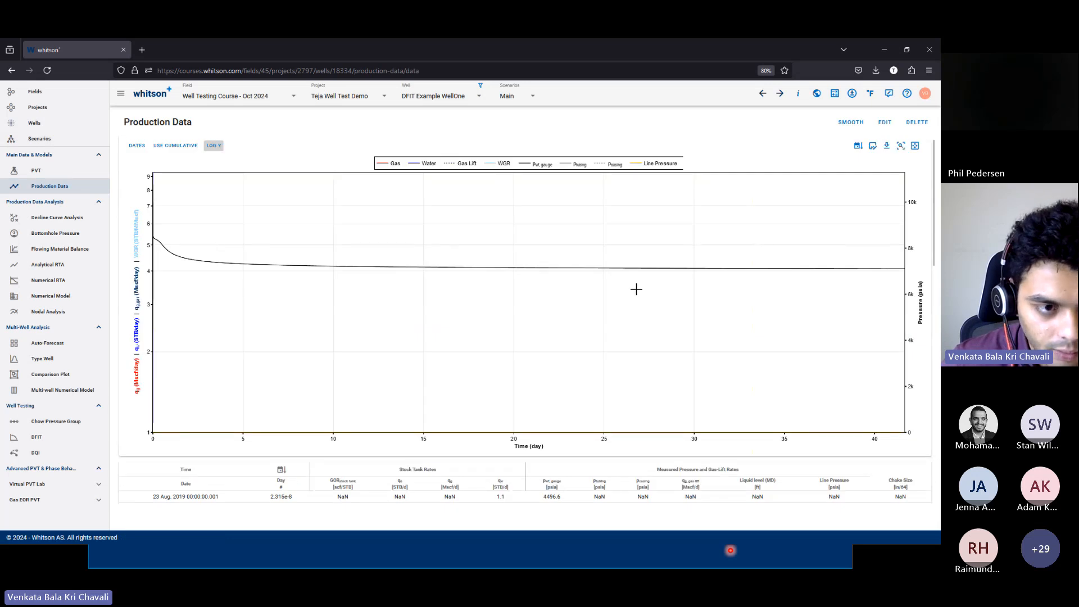
mouse_move(159, 222)
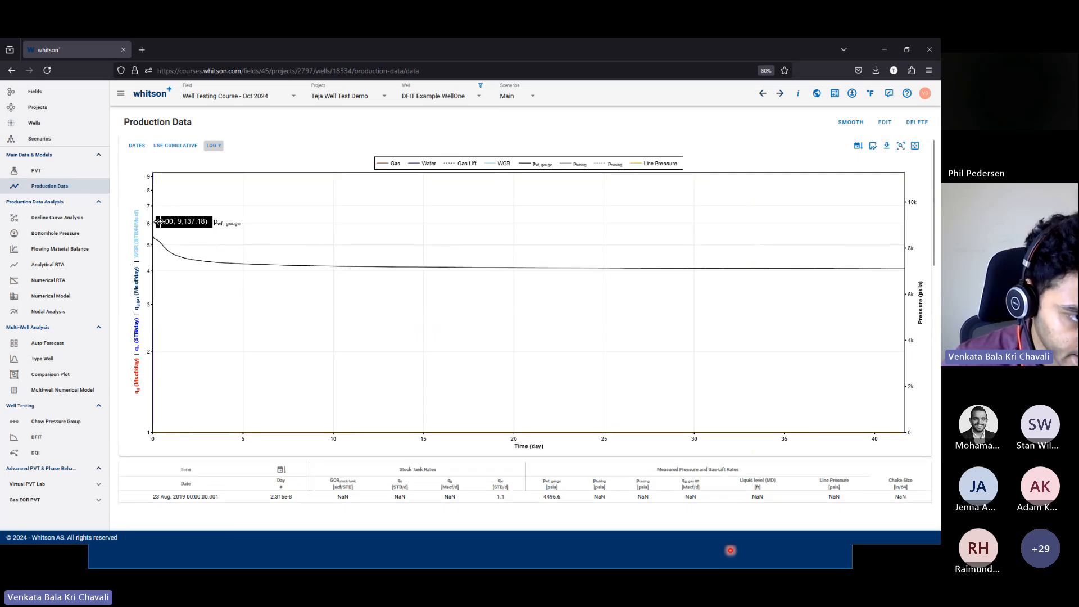
mouse_move(163, 231)
left_mouse_down()
mouse_move(164, 273)
mouse_move(147, 241)
mouse_move(169, 246)
left_mouse_up()
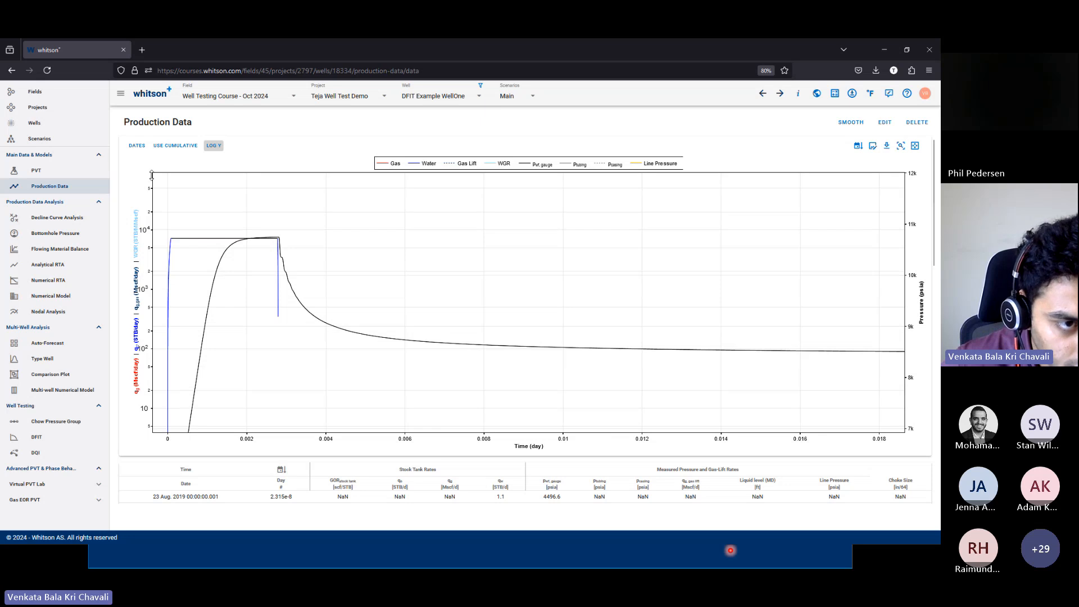
left_click_drag(152, 176, 151, 221)
Examine the tabulated water rates and gauge pressures during injection alongside the production plot
scroll(406, 400, "down", 1)
scroll(406, 401, "down", 3)
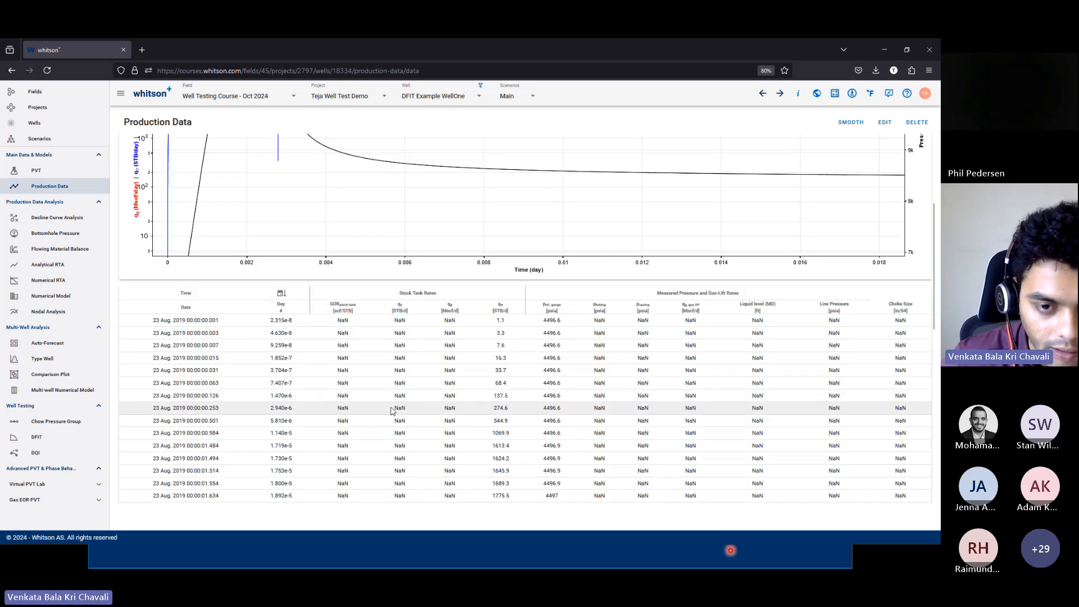
scroll(467, 381, "up", 3)
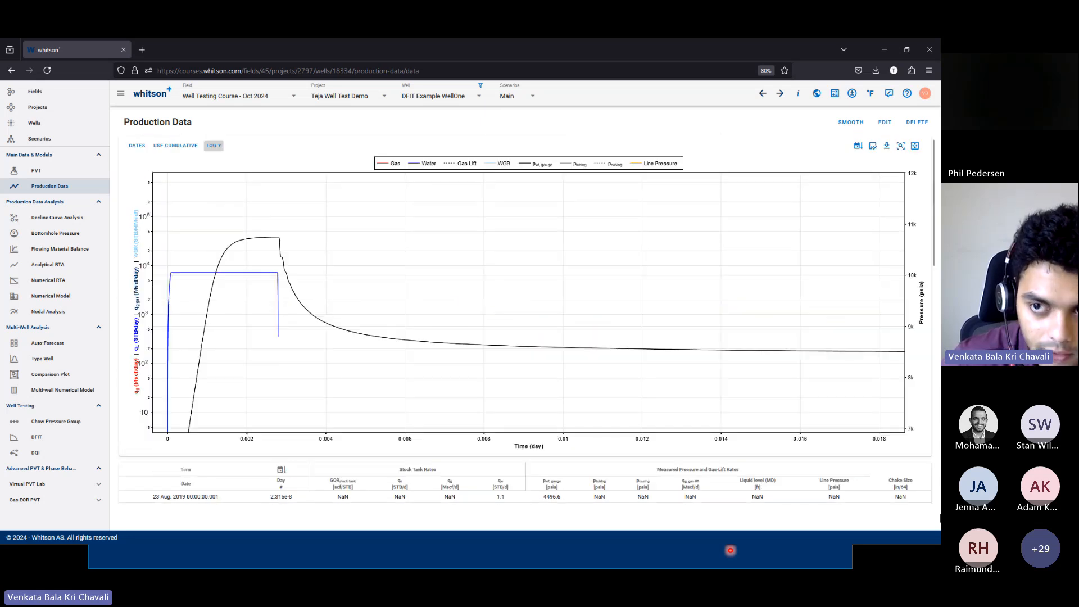
scroll(714, 403, "down", 3)
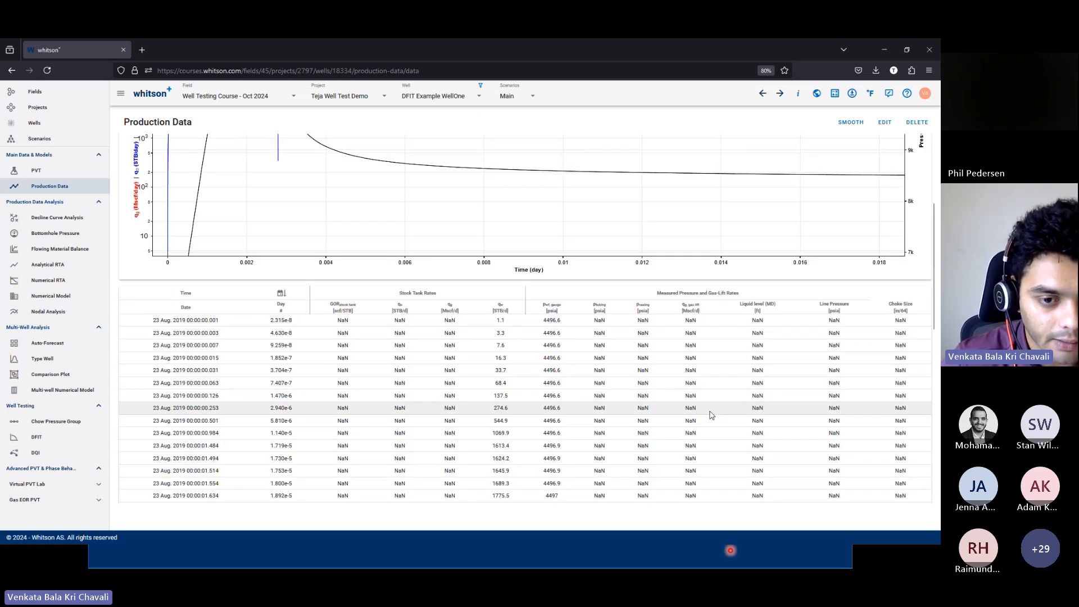
scroll(713, 416, "up", 2)
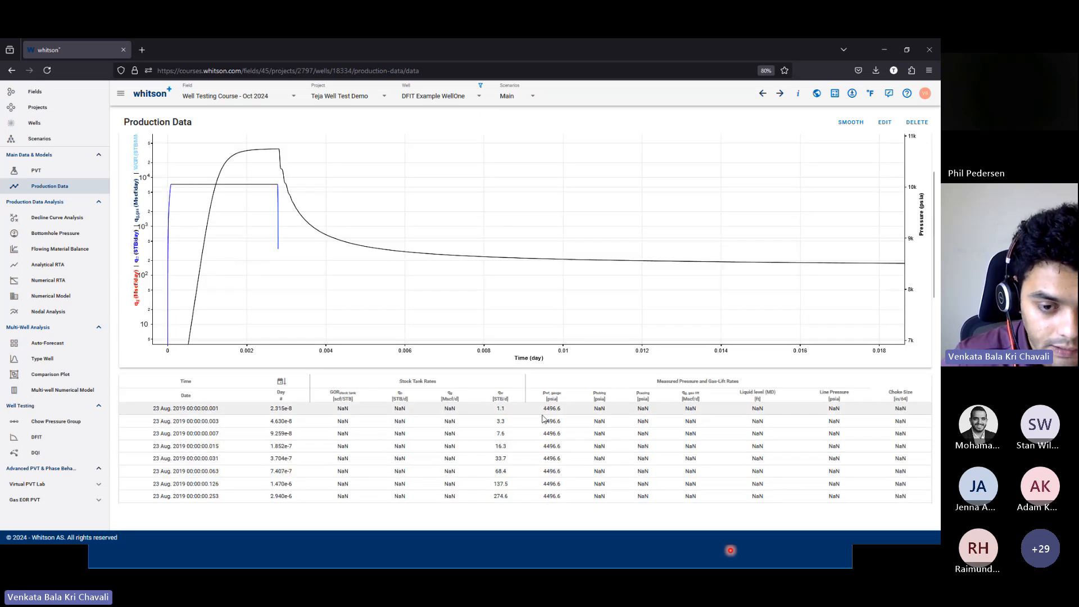
scroll(492, 402, "down", 2)
scroll(438, 404, "up", 3)
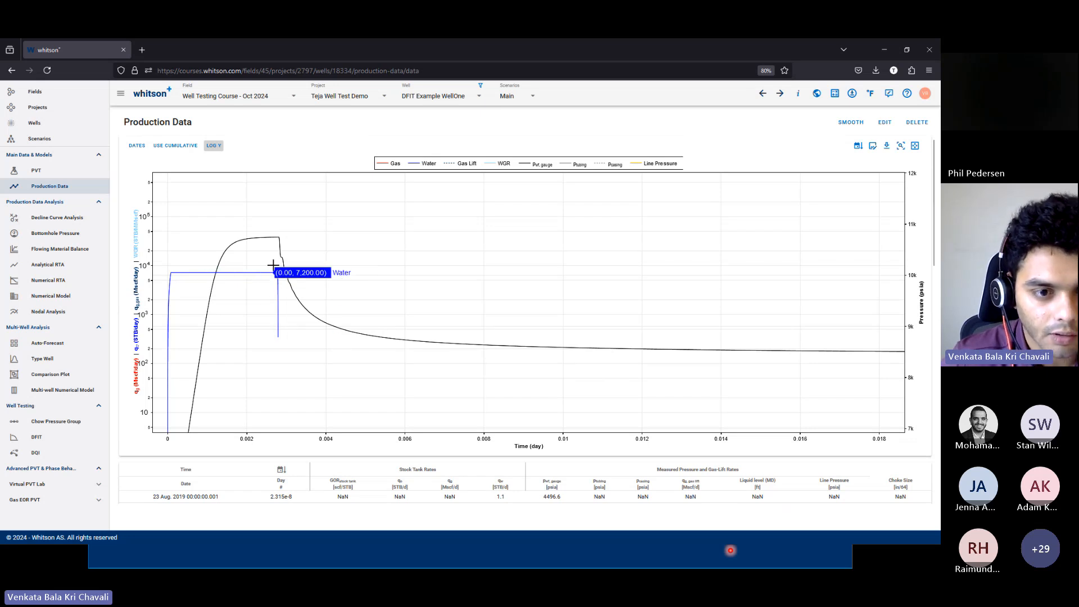
scroll(502, 348, "down", 2)
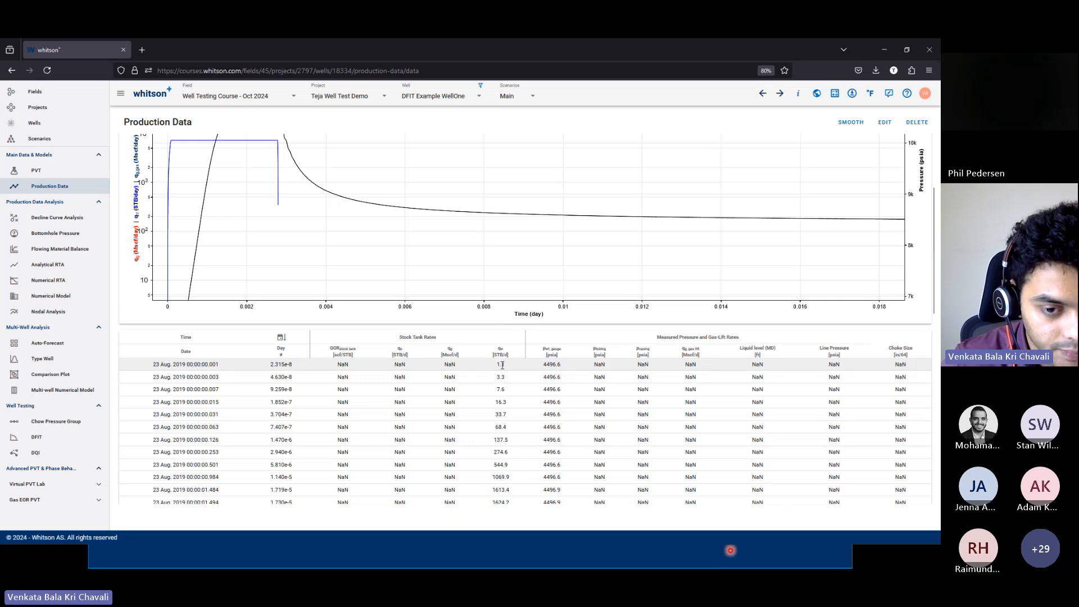
scroll(499, 394, "down", 4)
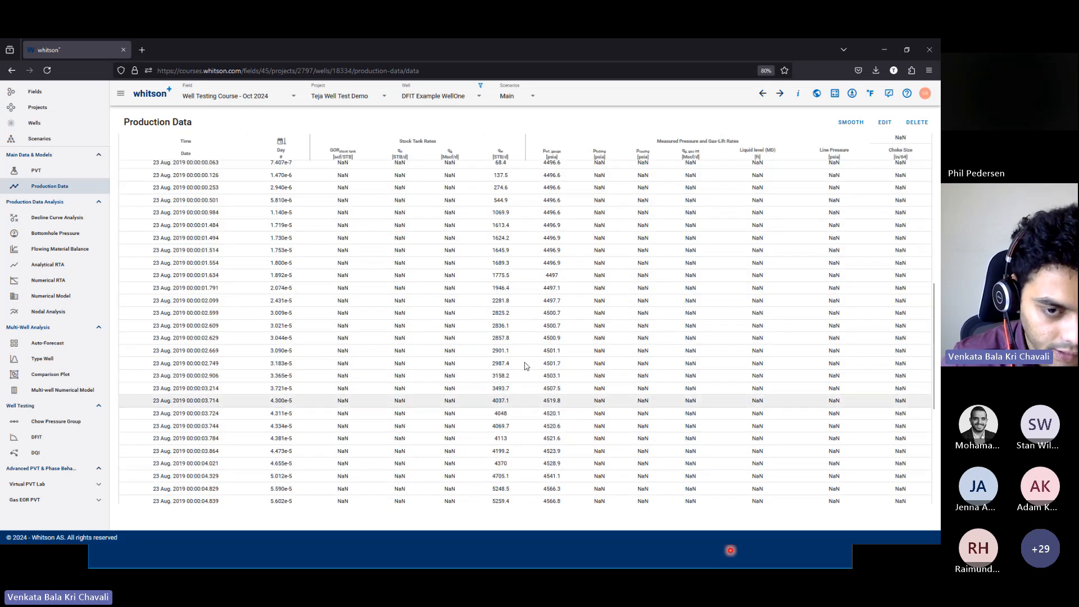
scroll(506, 391, "down", 3)
scroll(508, 389, "down", 1)
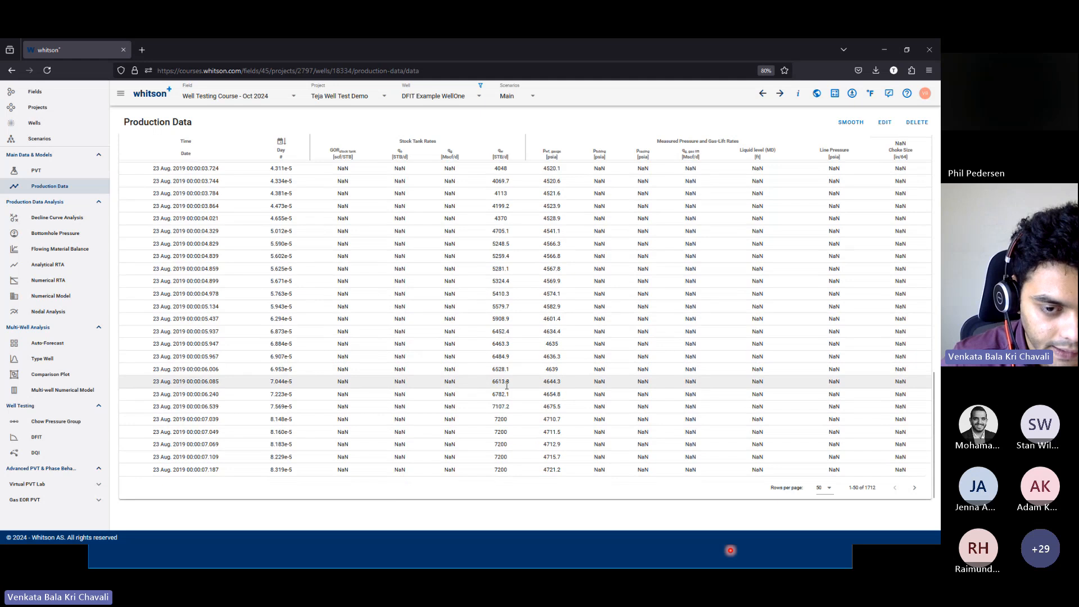
scroll(506, 387, "up", 10)
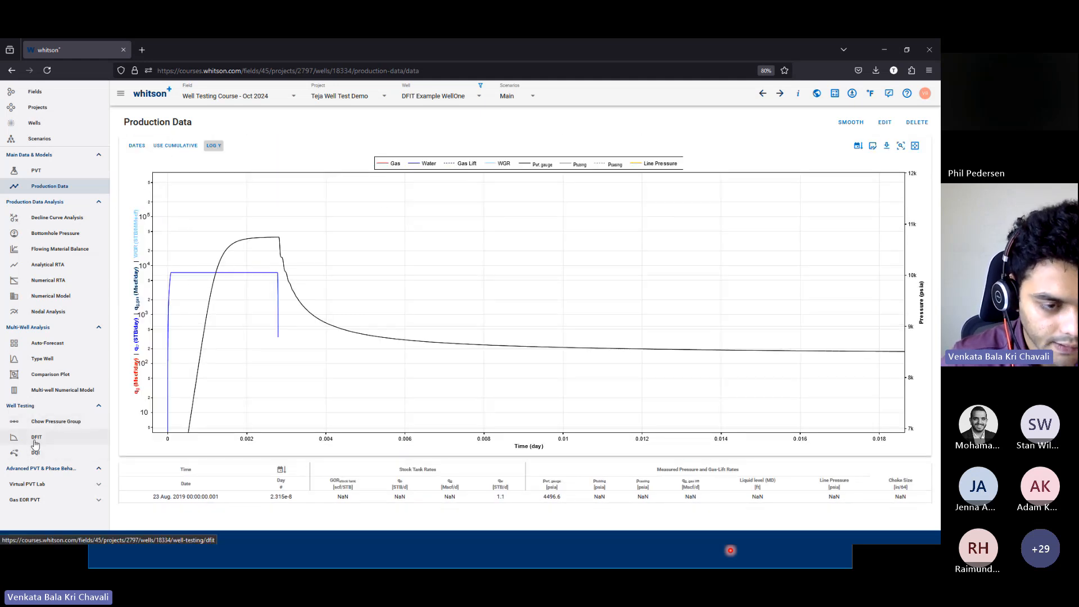
Recheck the tabulated injection data and enlarge the plot on the pressure falloff after shut-in
scroll(506, 348, "down", 3)
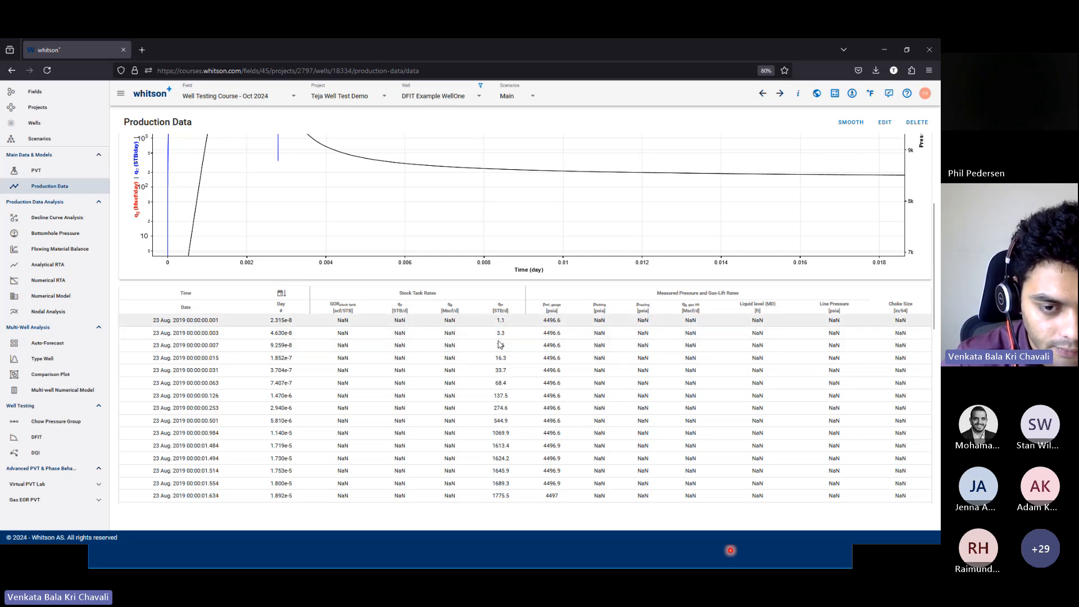
scroll(552, 354, "down", 3)
scroll(550, 365, "up", 5)
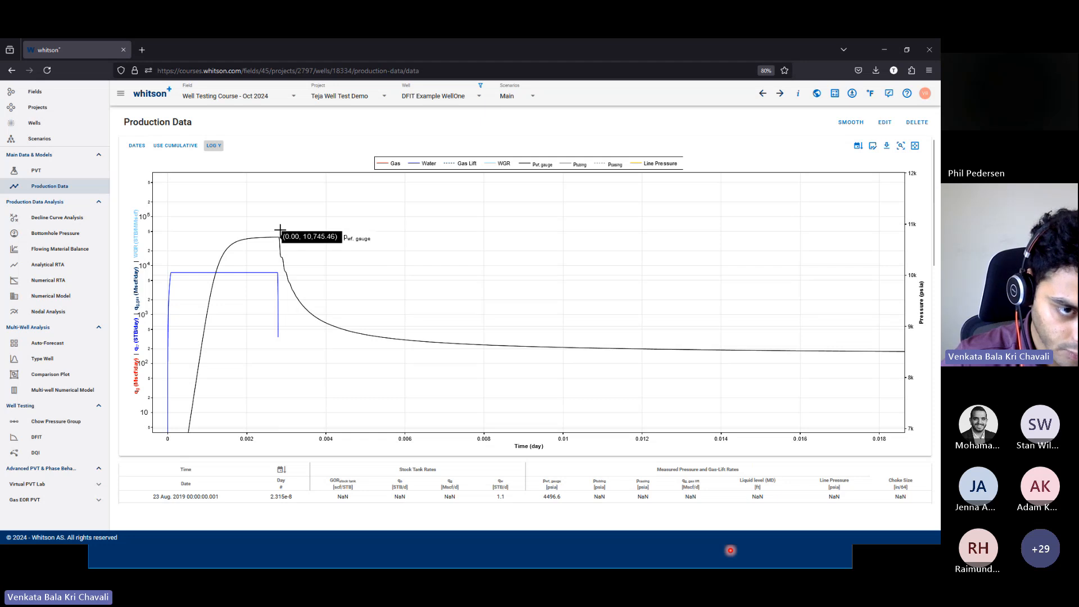
left_click_drag(278, 230, 907, 361)
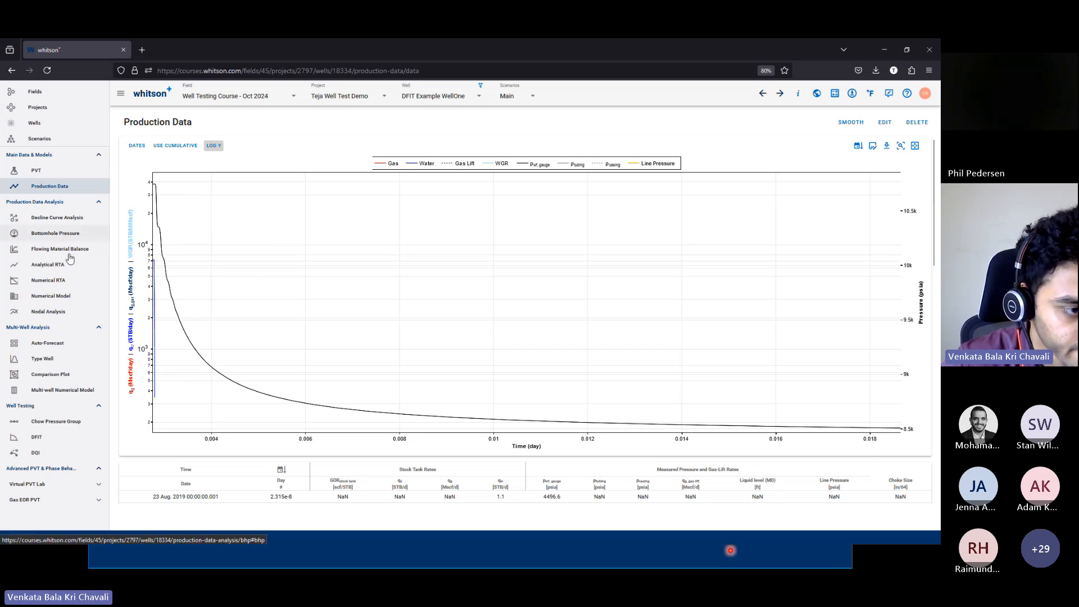
Open the DFIT well testing analysis and look over its interpretations and diagnostic plots
left_click(46, 443)
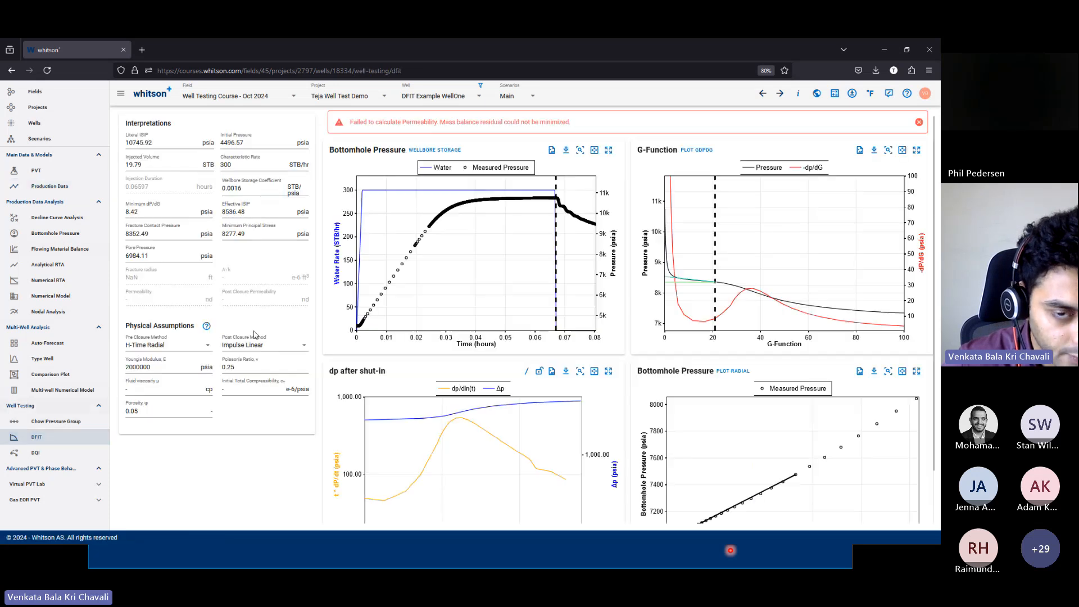
scroll(653, 229, "down", 1)
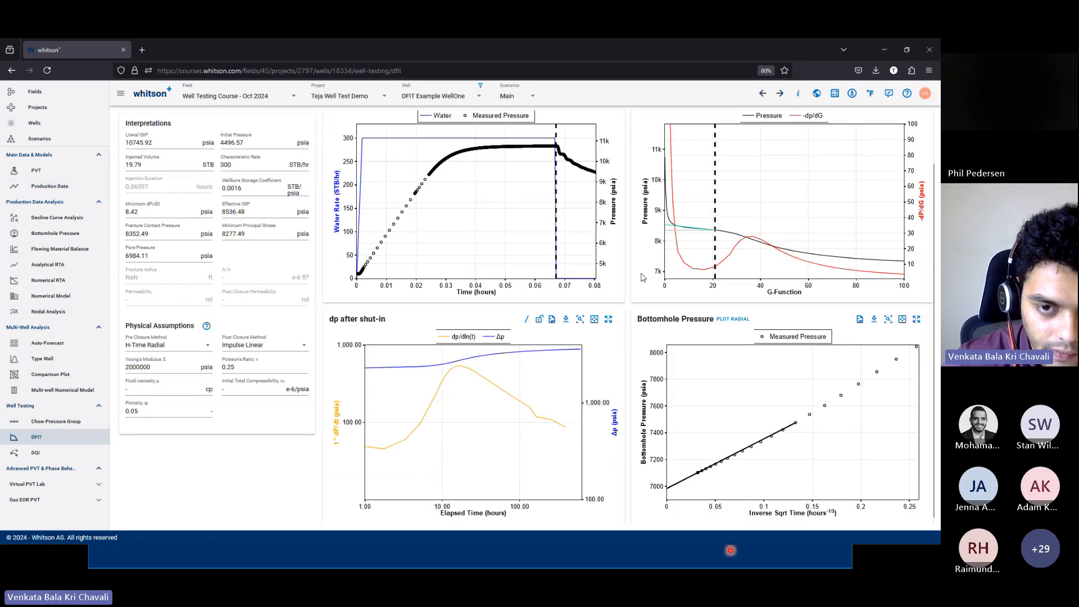
scroll(643, 277, "up", 1)
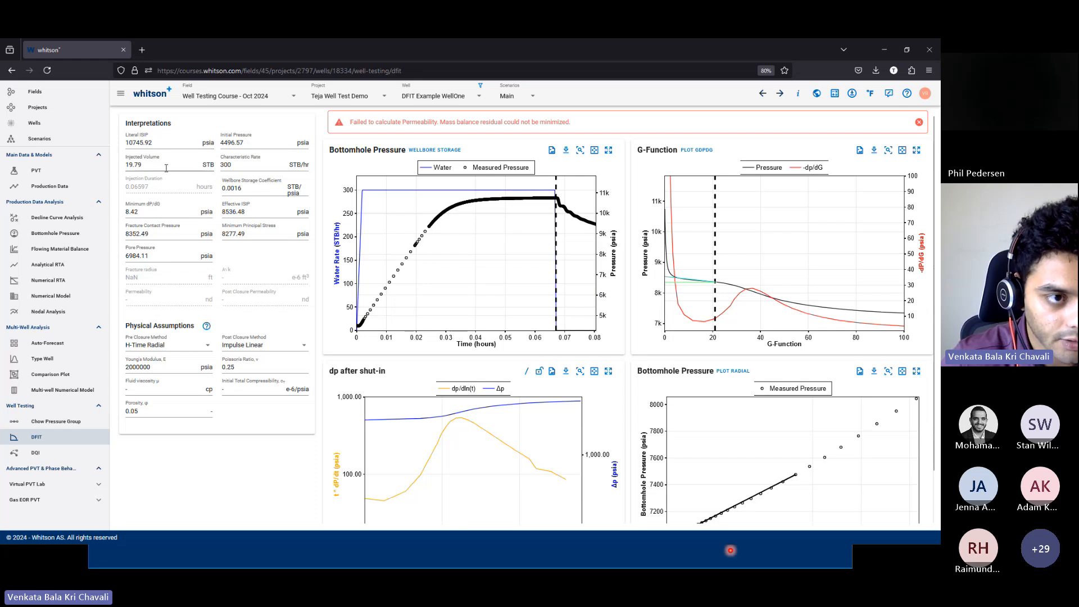
Set the literal ISIP to 10745.46 psia by moving the shut-in line on the Bottomhole Pressure plot, and restore the full plot view
left_click(174, 147)
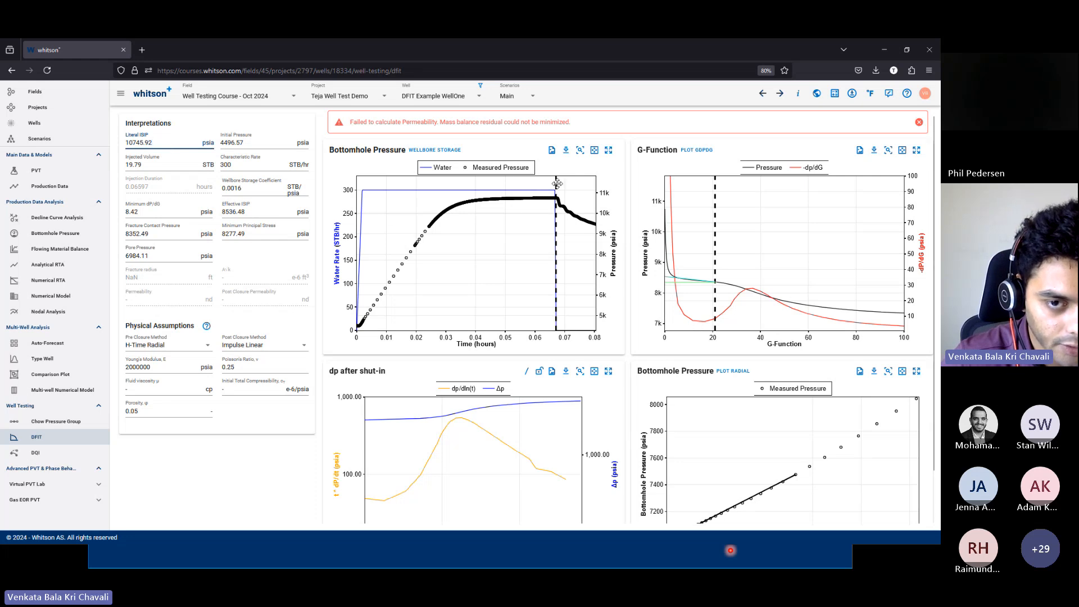
left_click_drag(557, 184, 536, 186)
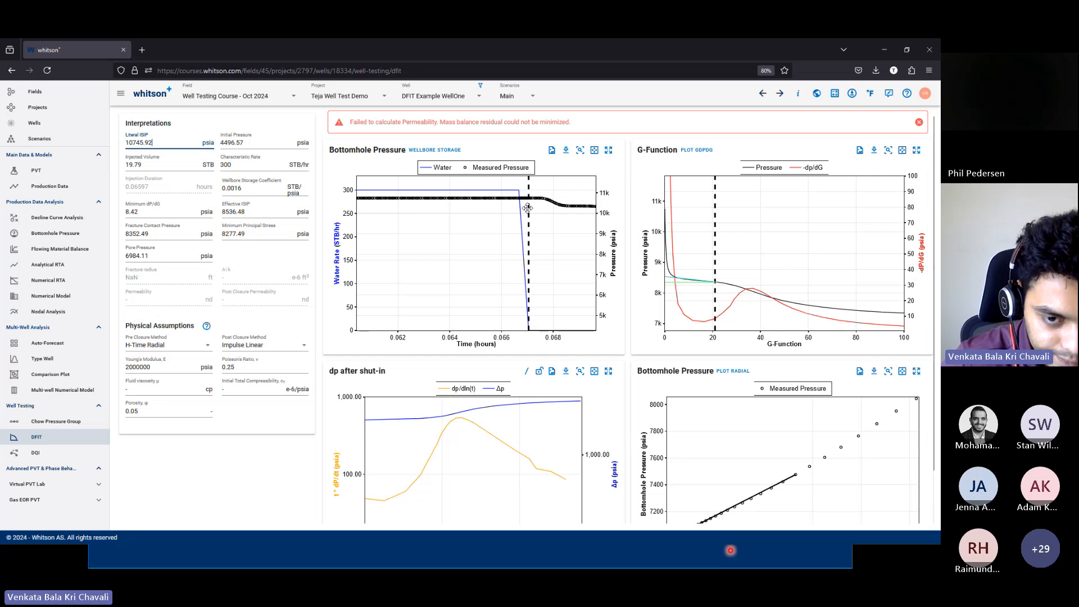
left_click_drag(532, 211, 537, 211)
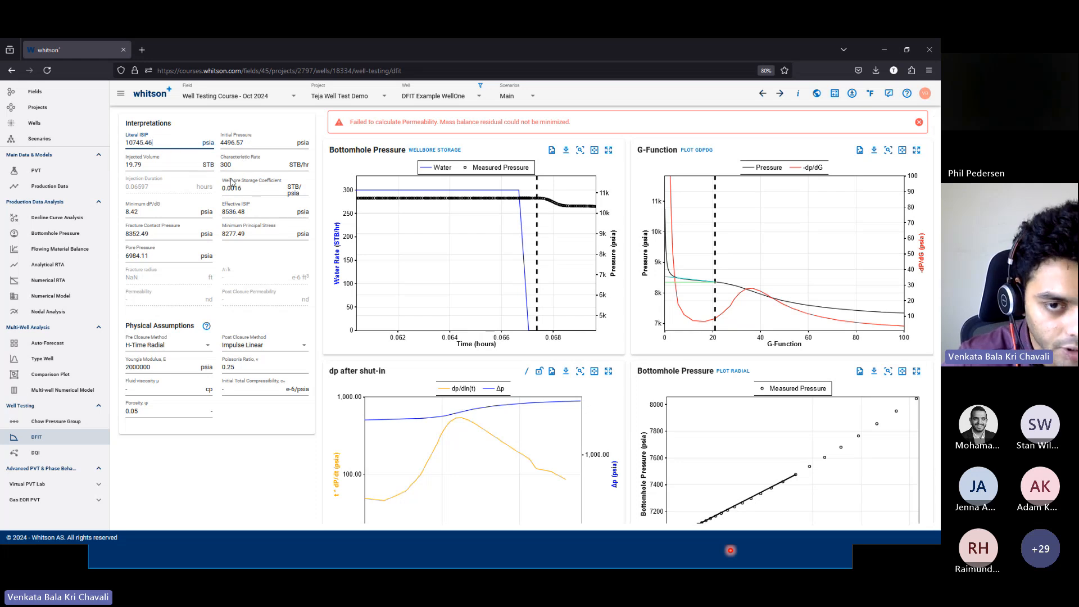
left_click_drag(530, 192, 544, 210)
mouse_move(471, 229)
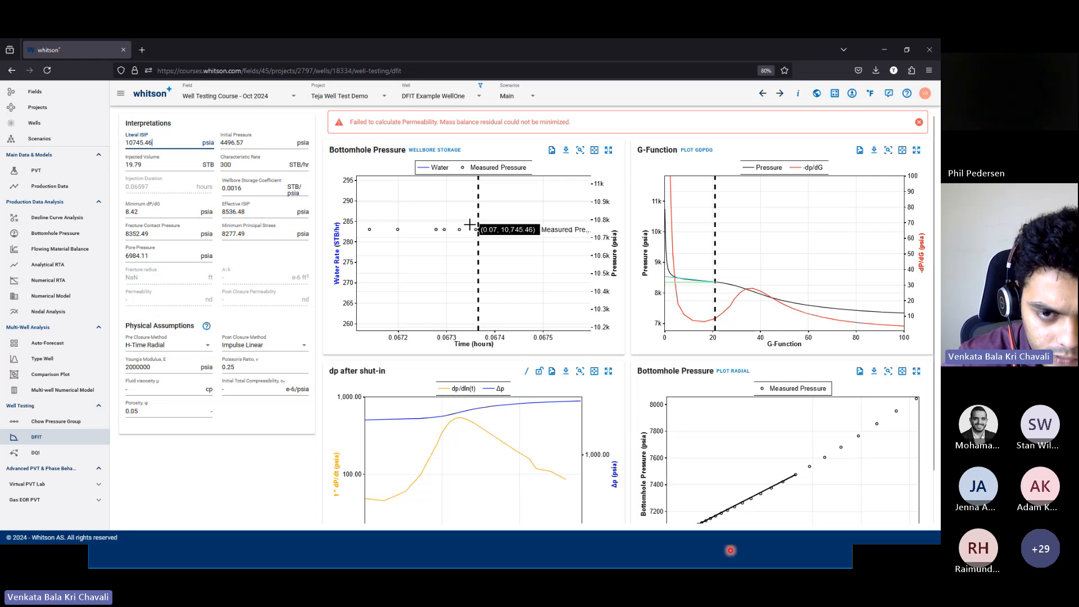
left_click(594, 150)
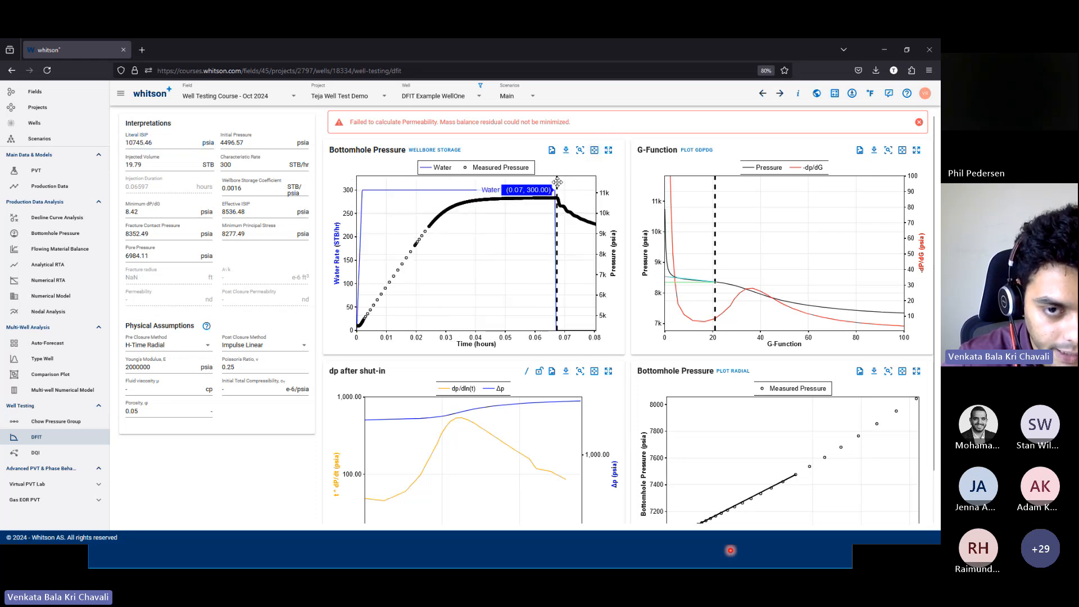
Review the literal ISIP, injected volume, characteristic rate and injection duration against the water rate and pressure curves
left_click(134, 143)
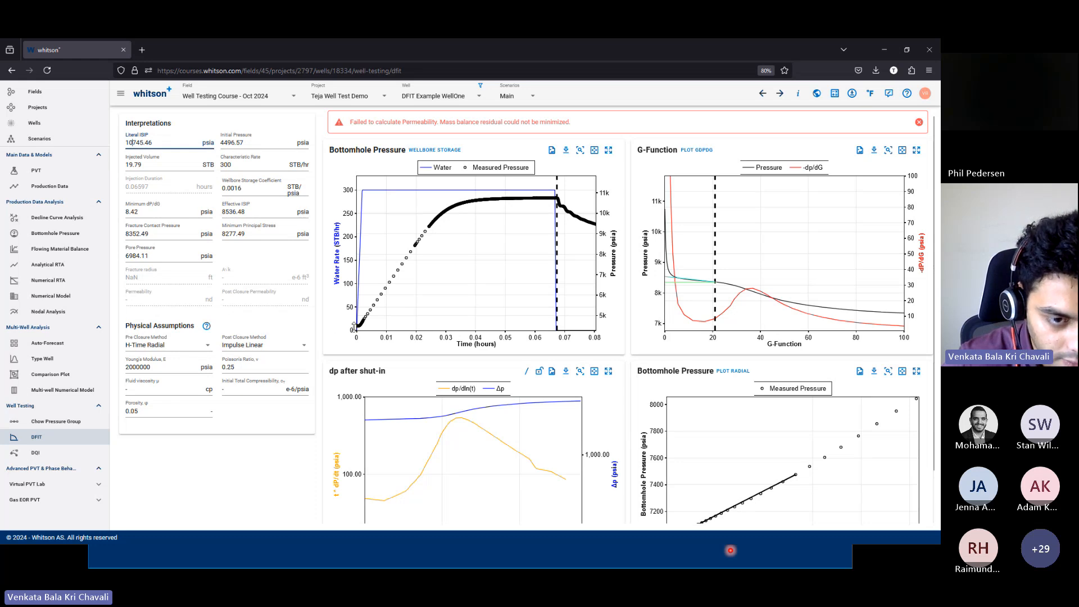
left_click(160, 168)
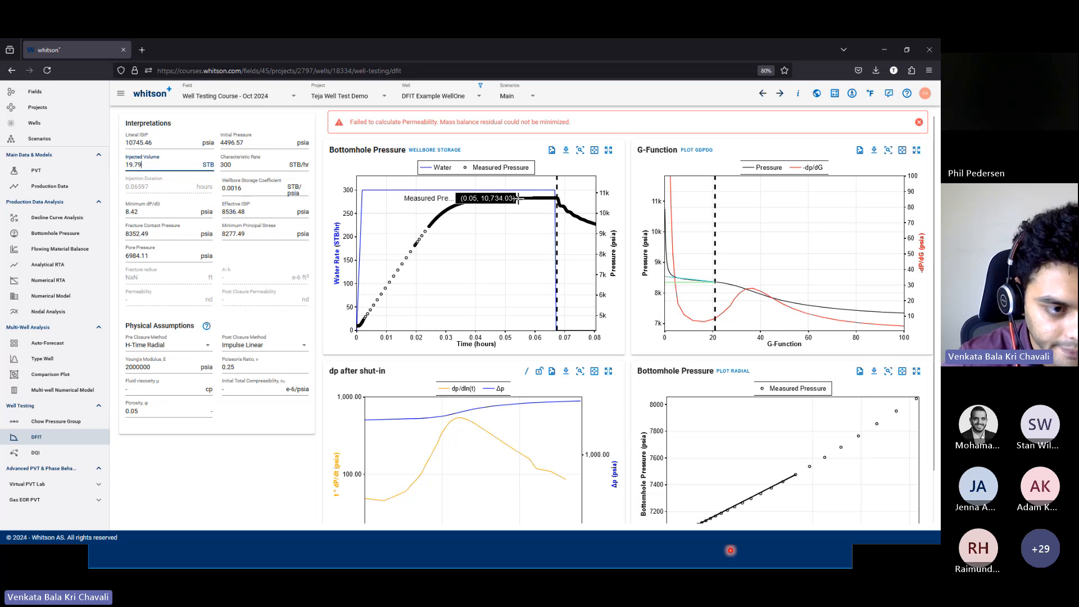
left_click(280, 165)
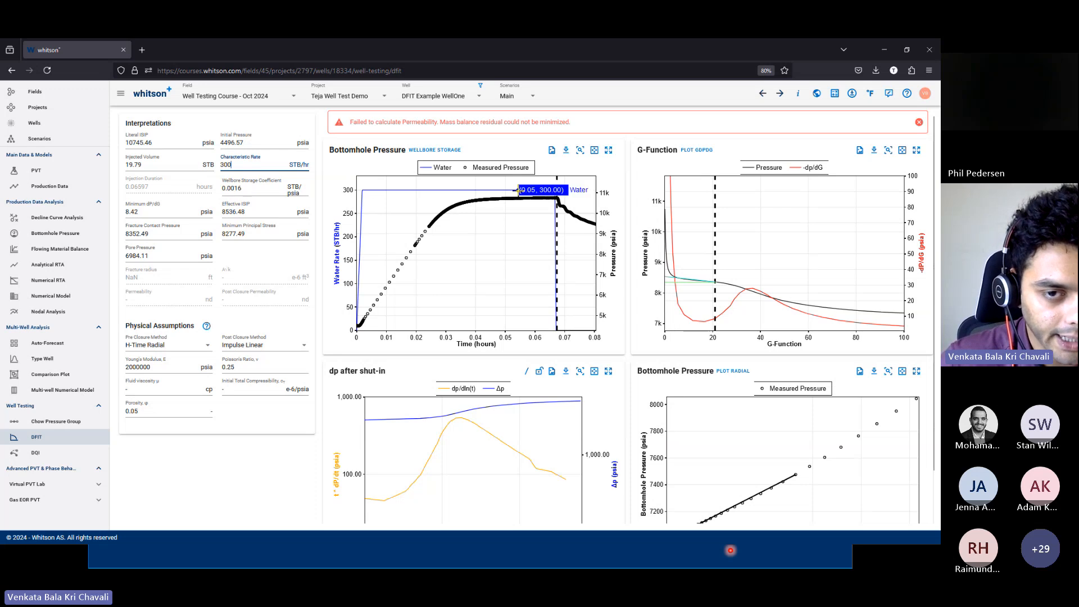
double_click(254, 166)
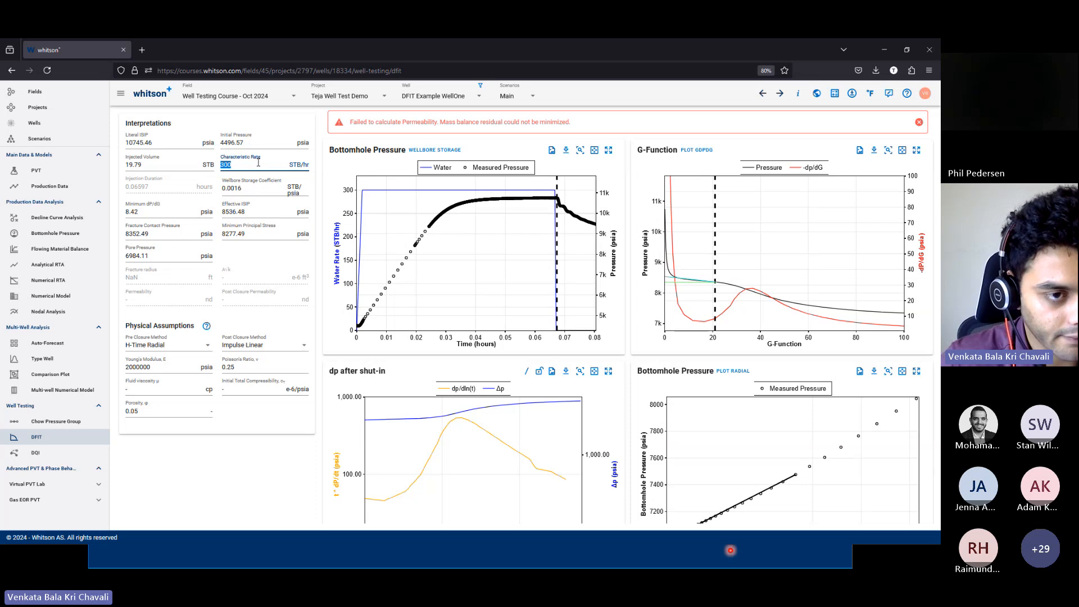
left_click(253, 191)
left_click(260, 169)
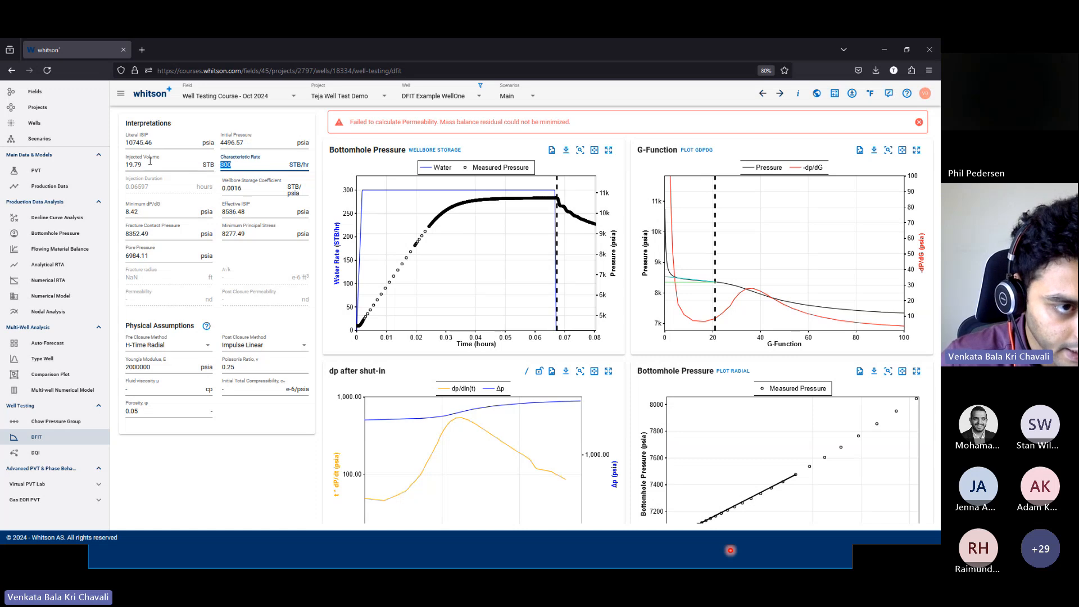
left_click_drag(134, 164, 216, 159)
double_click(229, 164)
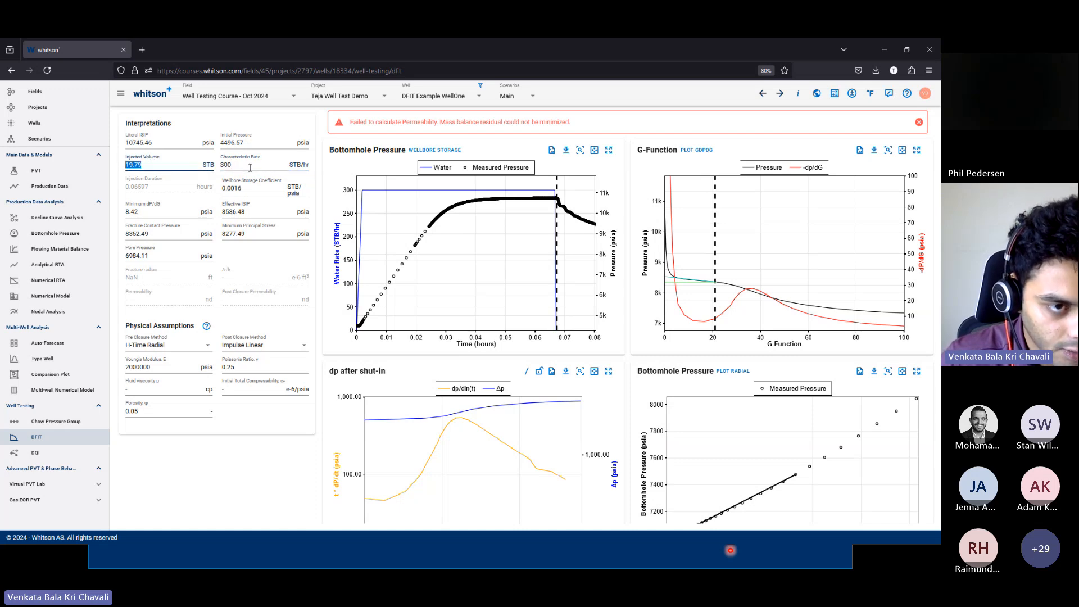
left_click(178, 186)
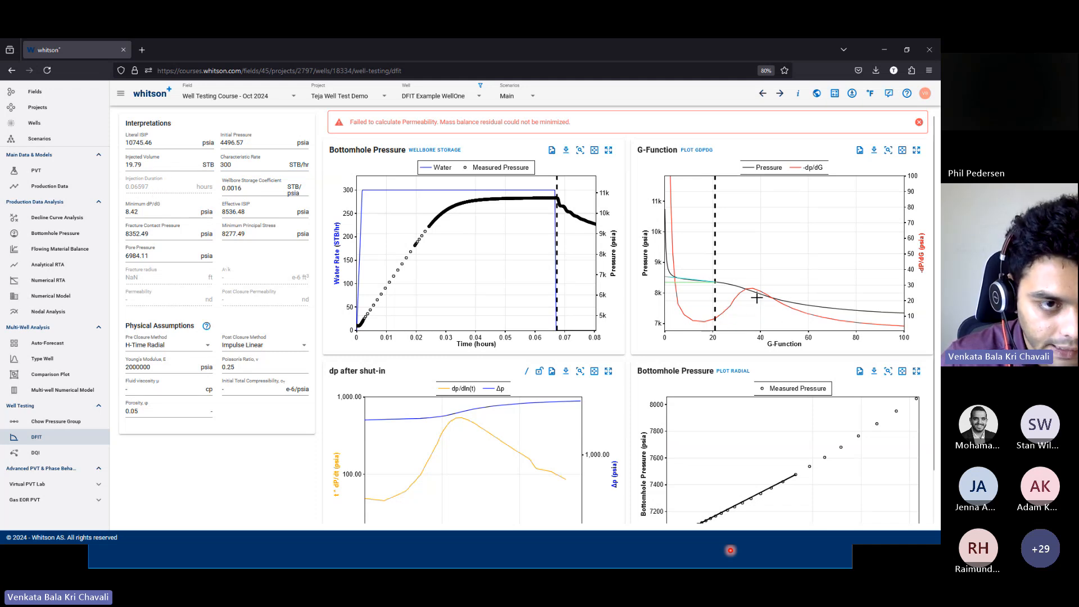
Try a characteristic rate of 250 STB/hr to see its effect on the injection duration, and set the rate back to 300 STB/hr
double_click(226, 164)
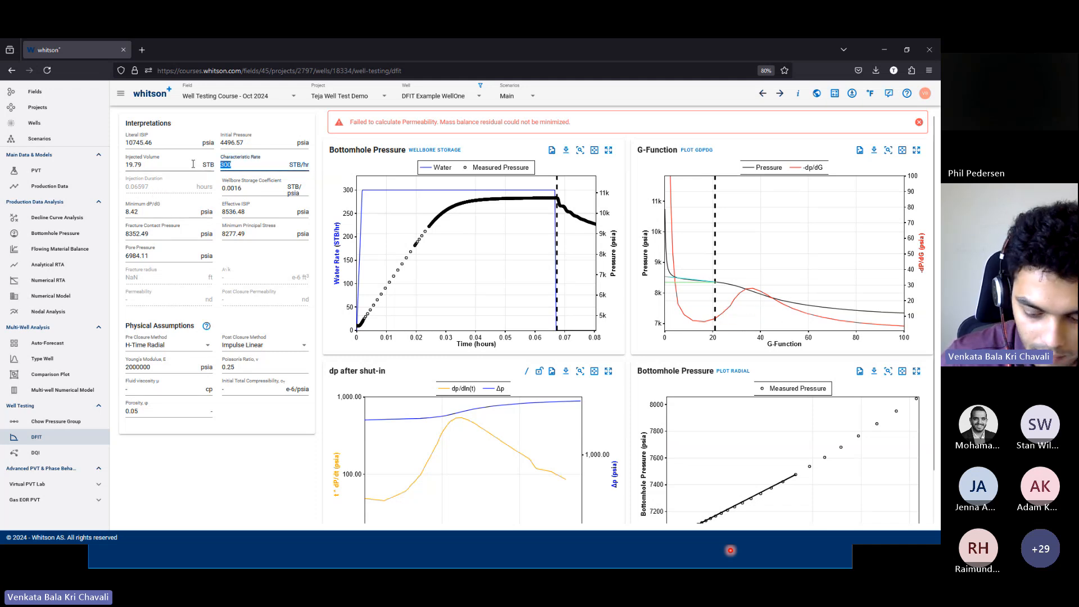
type("250")
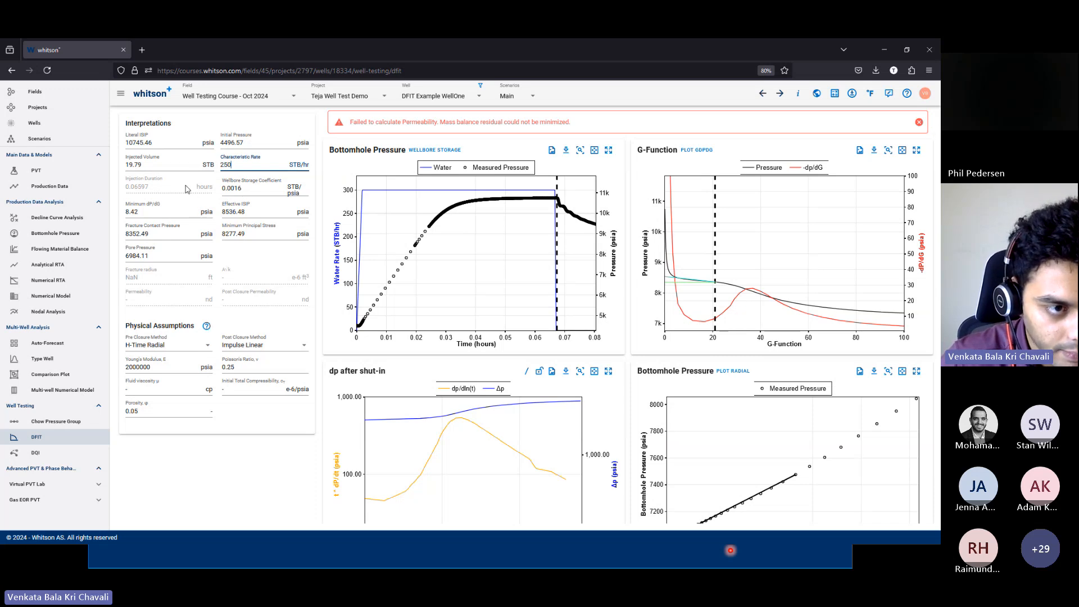
left_click(188, 191)
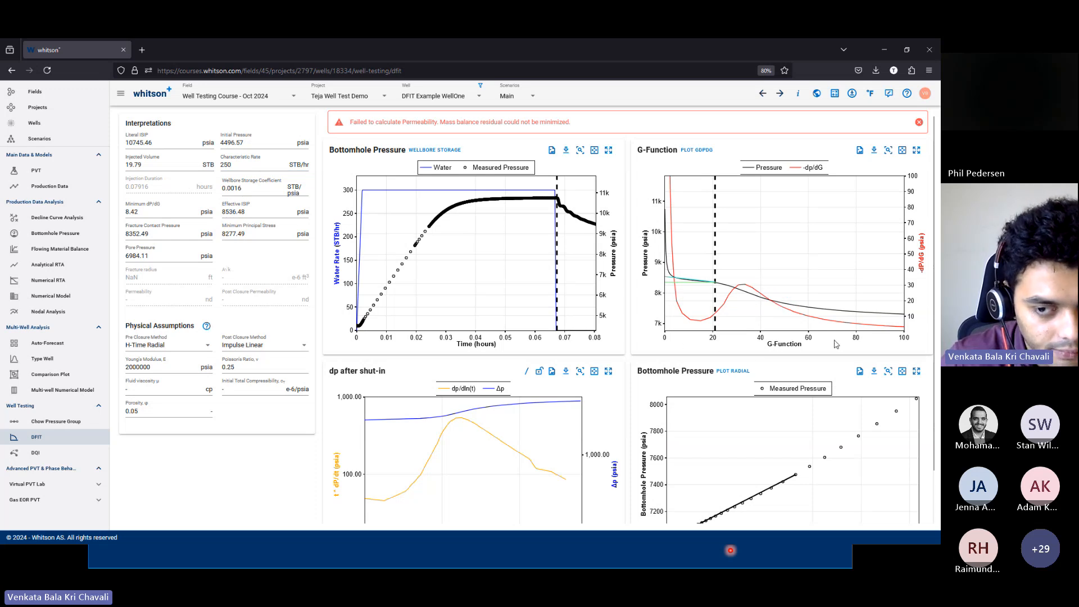
double_click(245, 165)
type("300")
key("Tab")
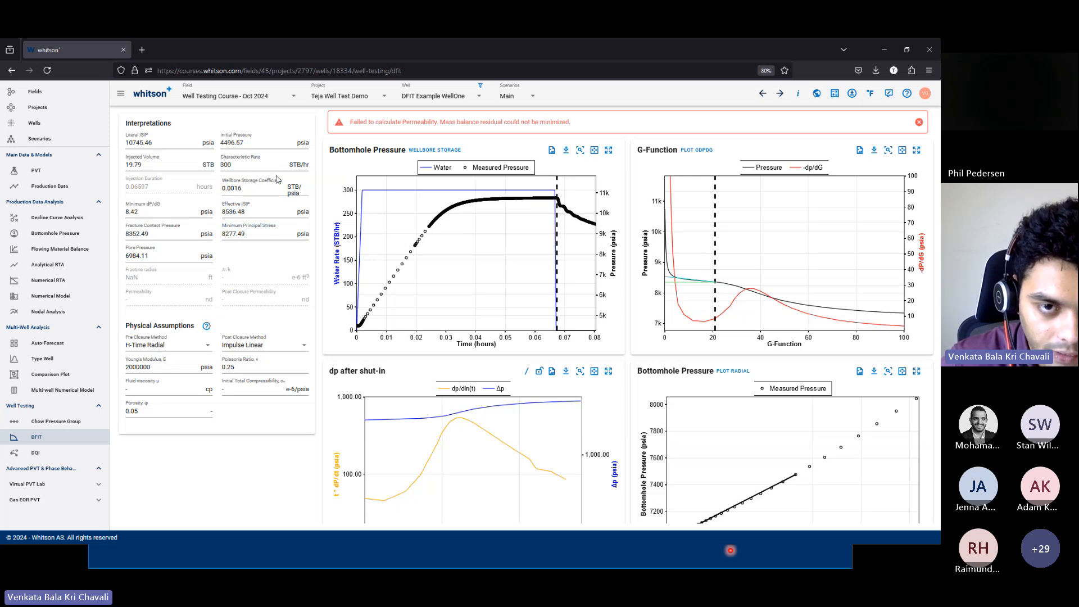
Show the wellbore storage plot and set the wellbore storage coefficient to 0.0014 STB/psia by fitting the line to the early linear pressure data
left_click(436, 152)
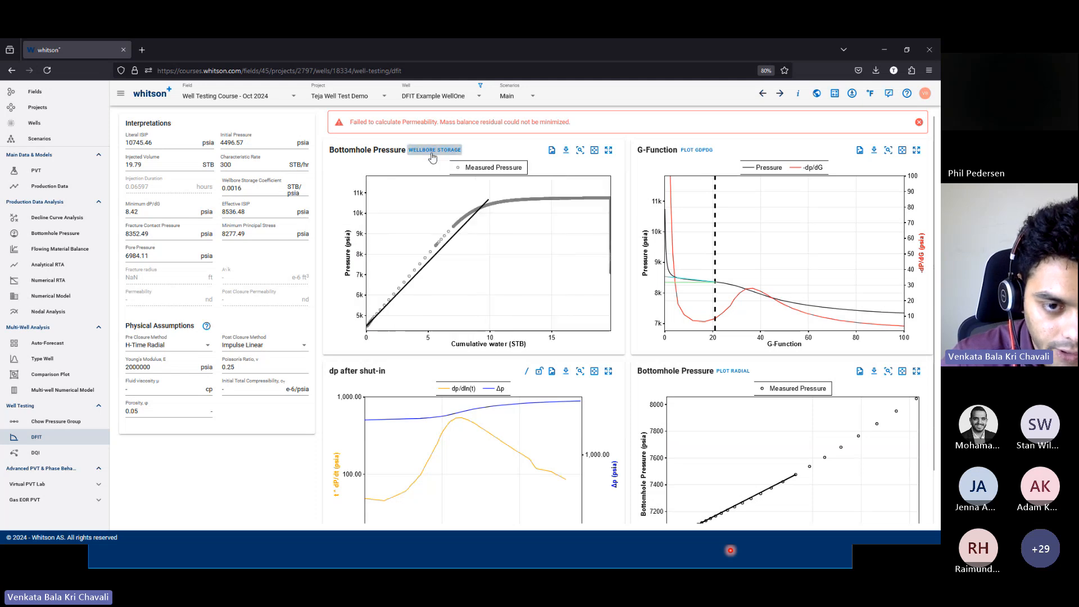
left_click_drag(486, 237, 342, 364)
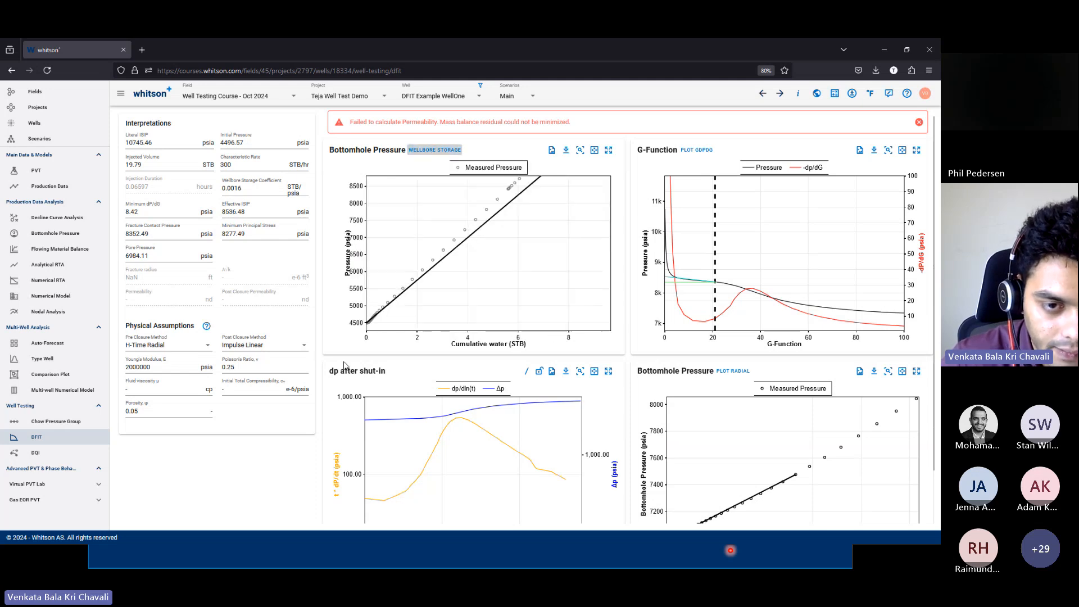
left_click_drag(613, 175, 575, 206)
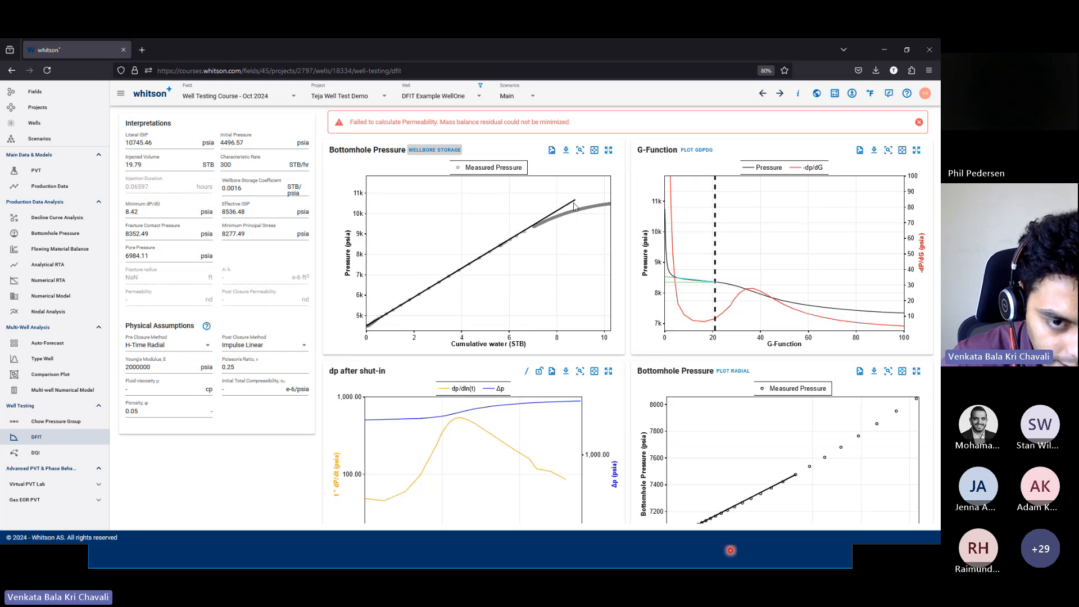
left_click(246, 188)
double_click(246, 187)
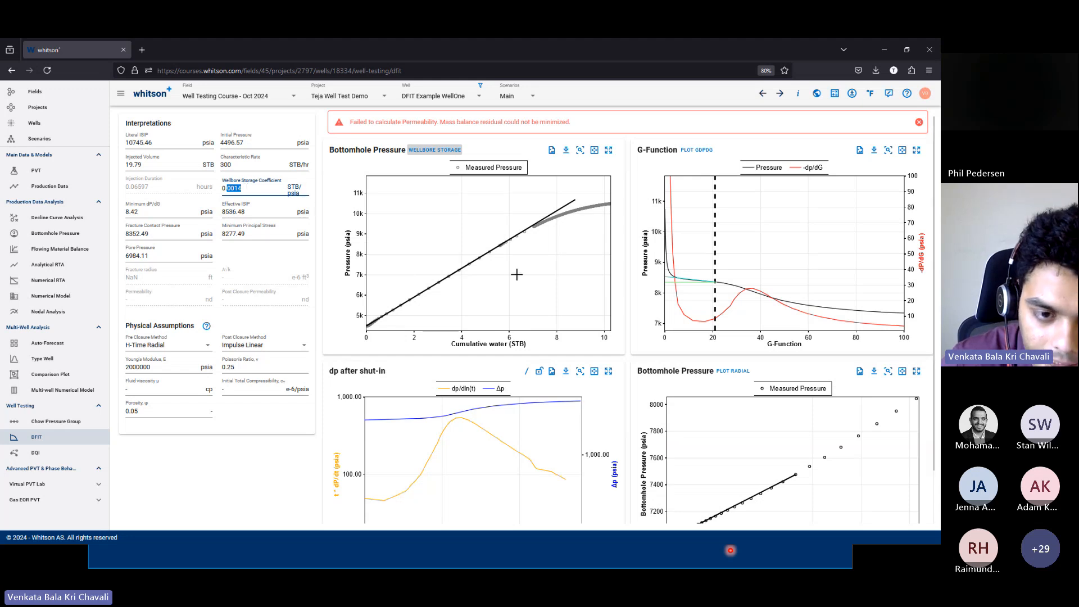
left_click_drag(541, 260, 363, 332)
left_click(594, 151)
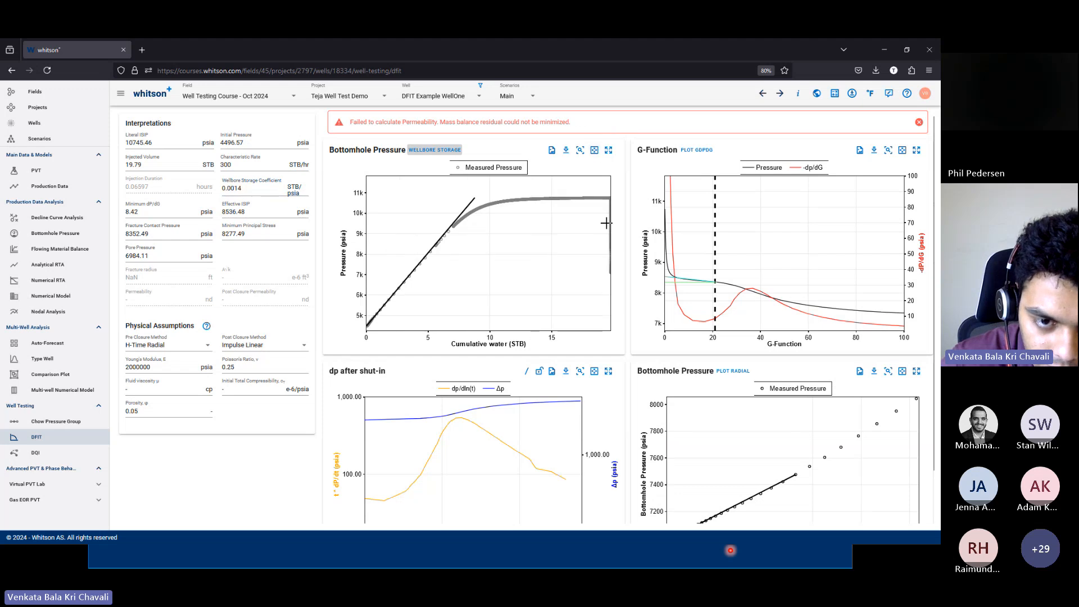
left_click(258, 190)
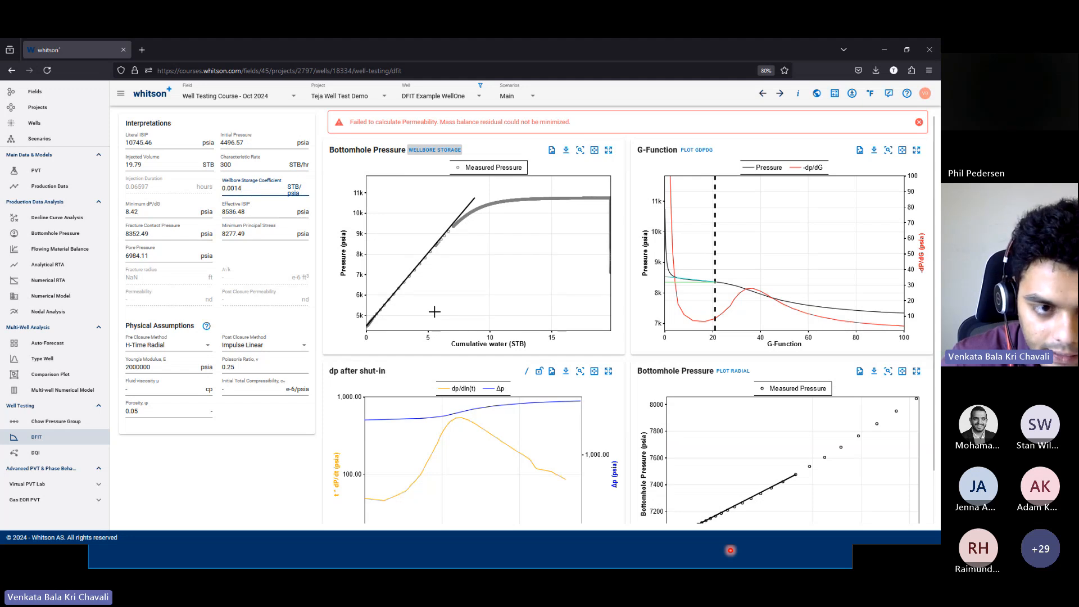
left_click(292, 269)
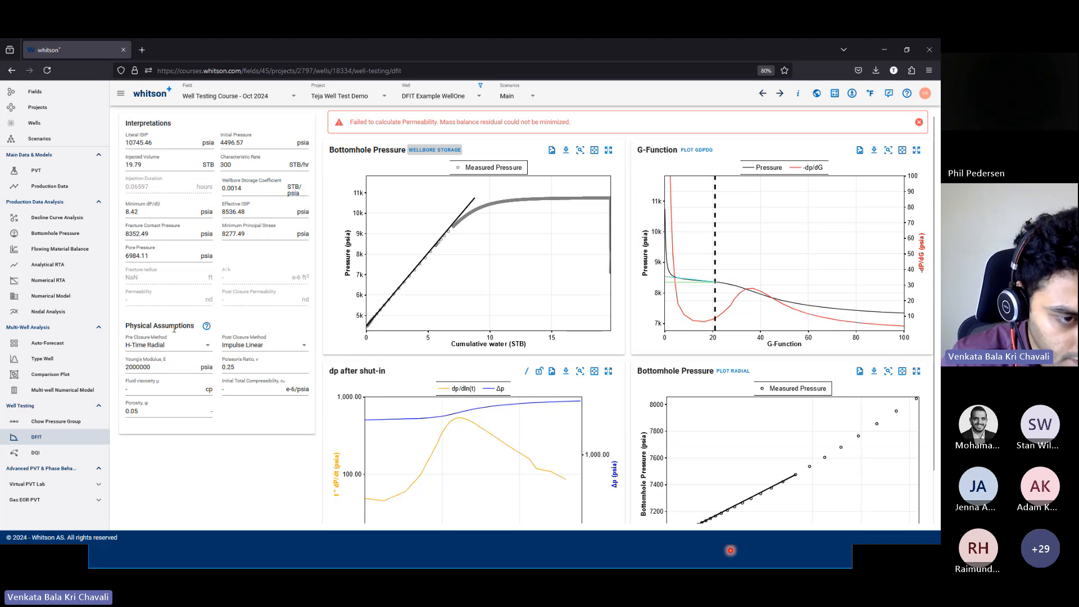
Review the pre-closure method choices, keeping H-Time Radial, and check the post-closure method, Young's modulus and Poisson's ratio assumptions
left_click(208, 347)
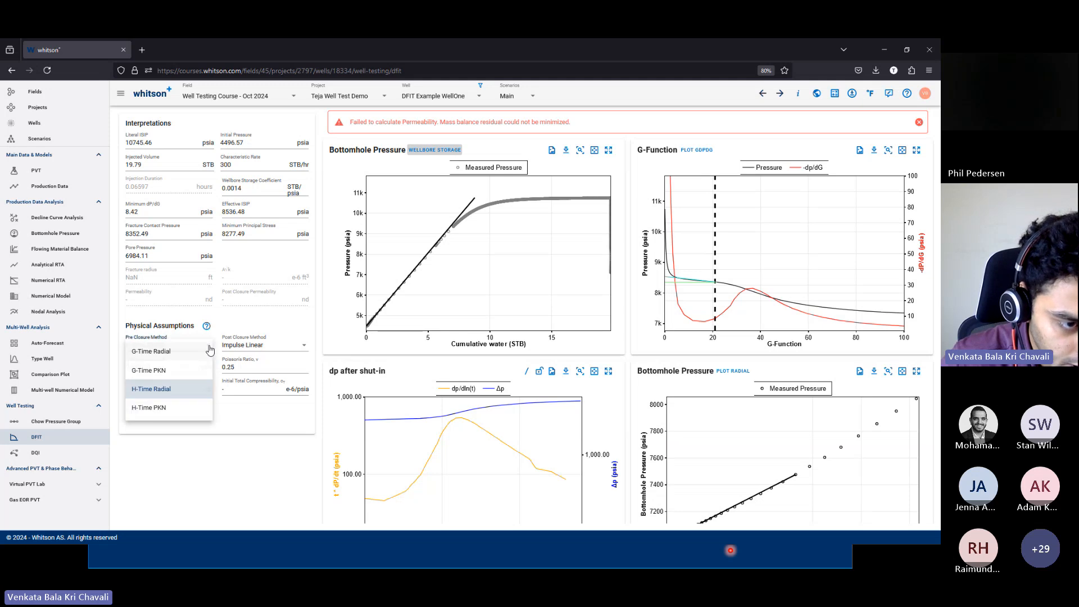
left_click(159, 396)
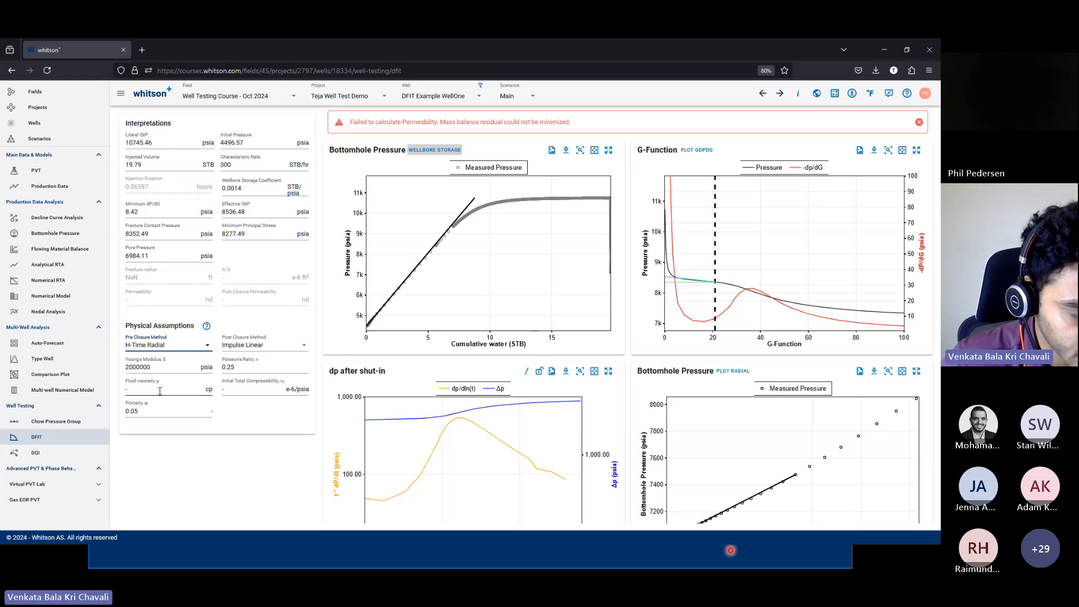
left_click(209, 351)
left_click(228, 334)
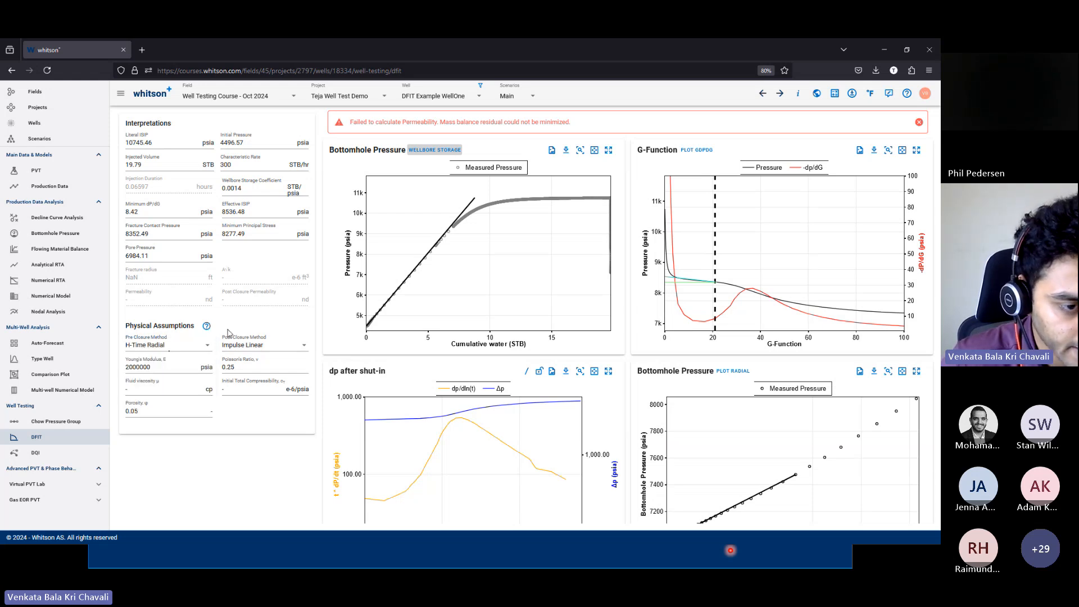
left_click(283, 344)
left_click(296, 336)
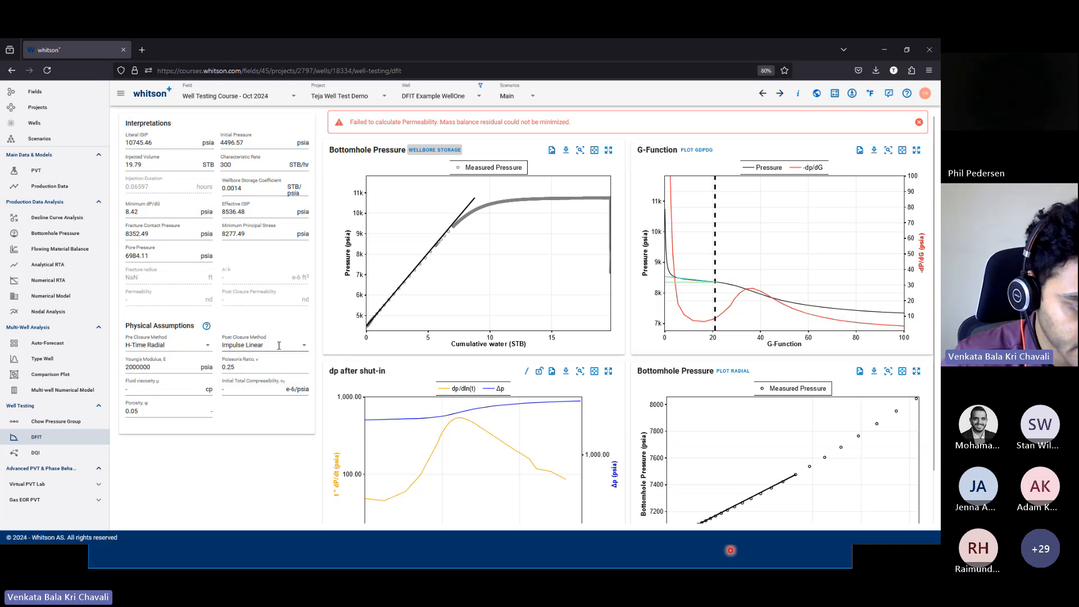
left_click(179, 373)
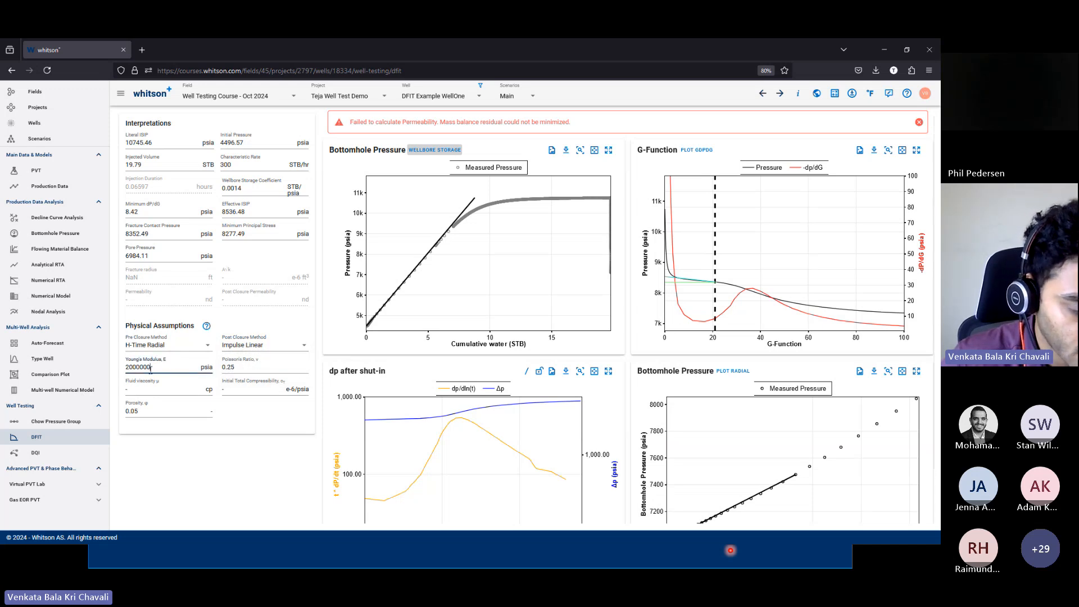
left_click(244, 368)
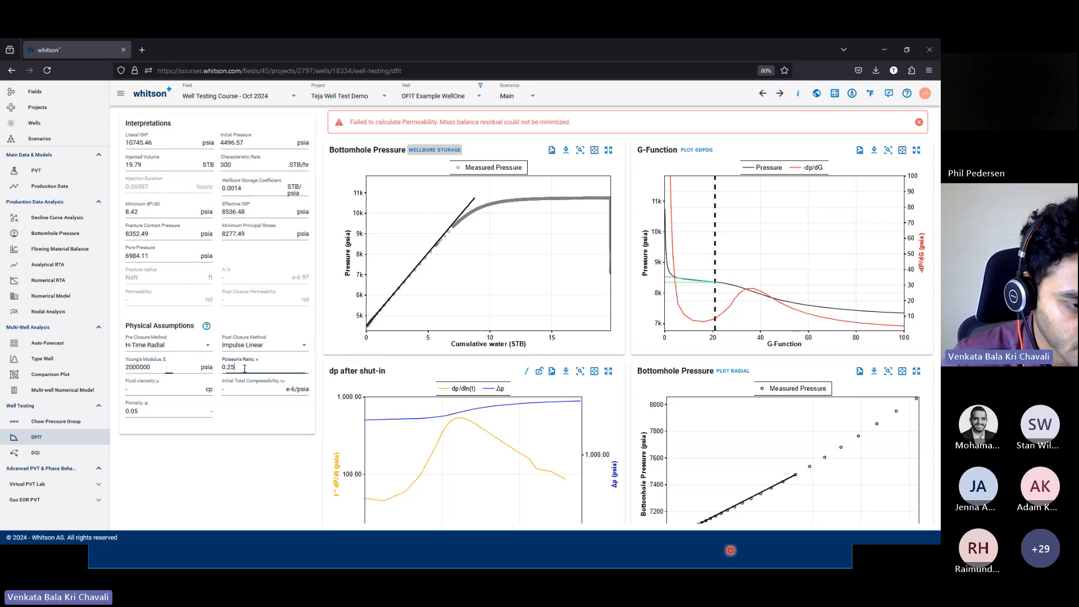
Set the fluid viscosity to 0.30 cp and the initial total compressibility to 13 e-6/psia, and check the porosity assumption
left_click(138, 390)
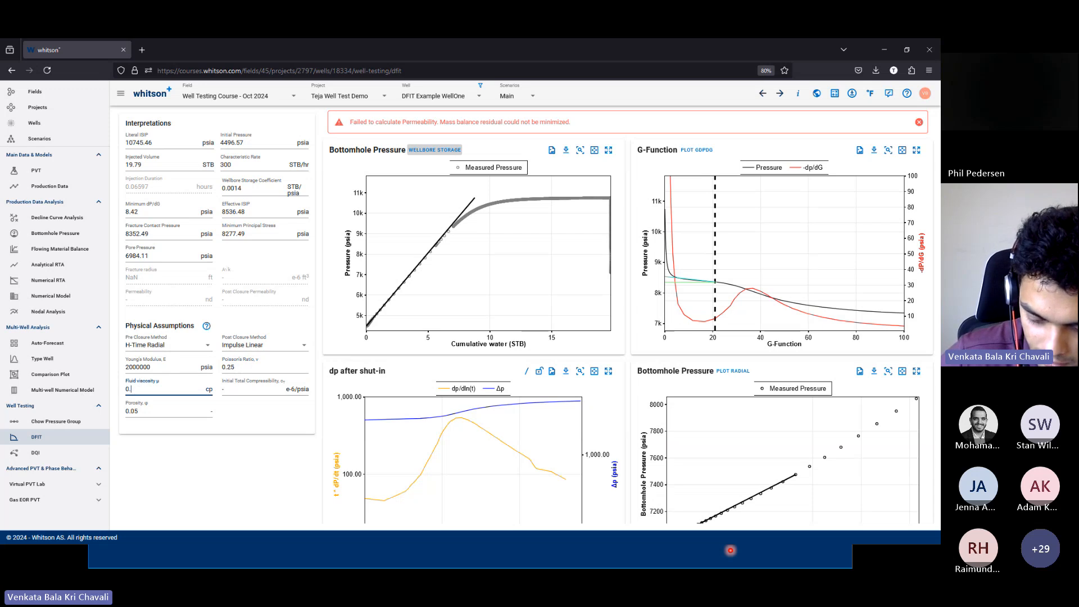
left_click(245, 388)
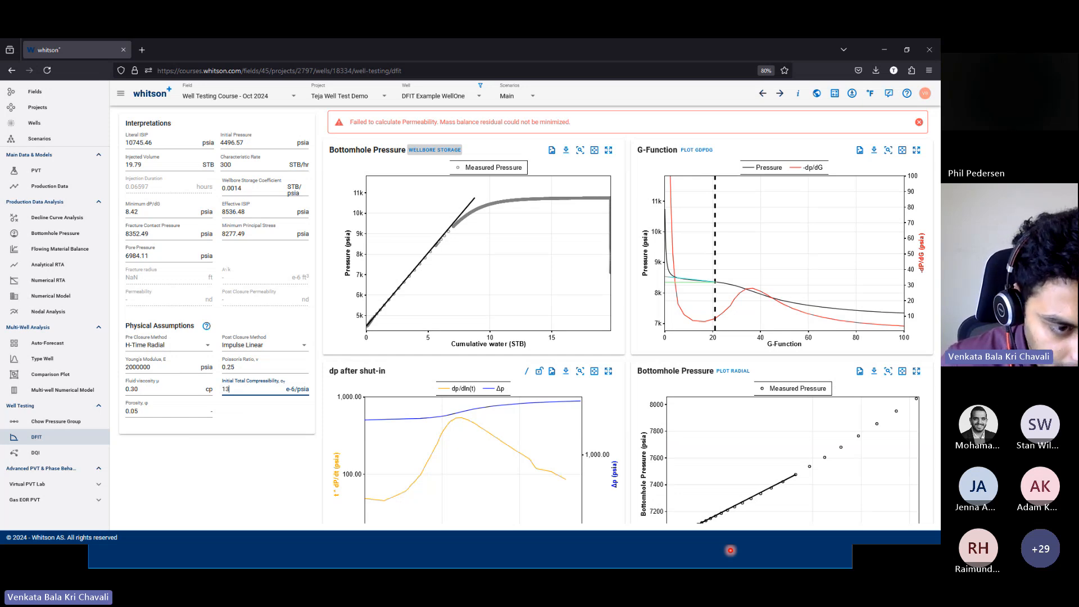
left_click(242, 414)
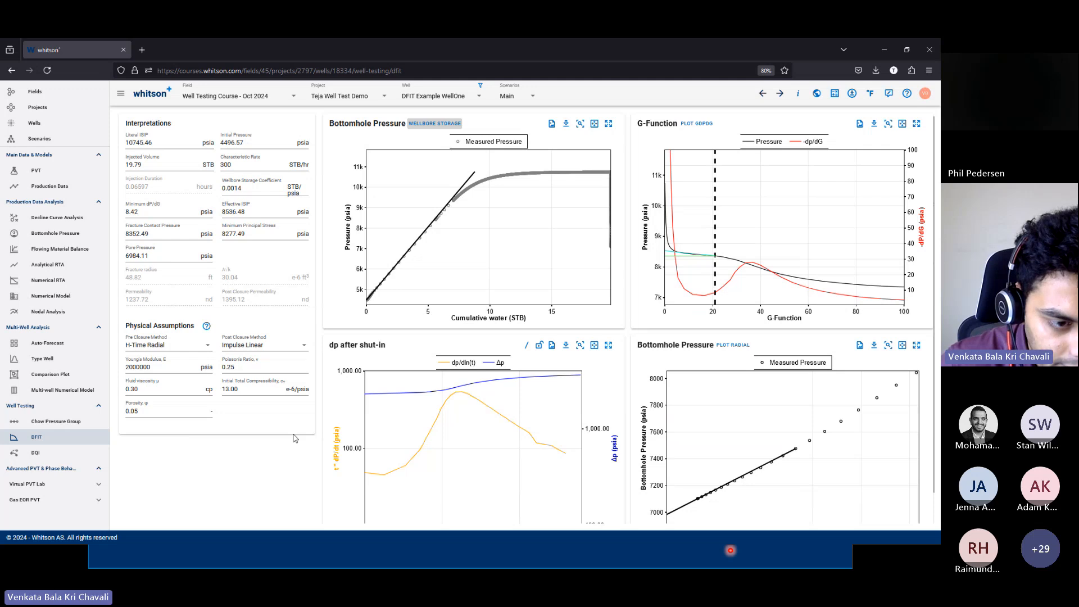
left_click(262, 387)
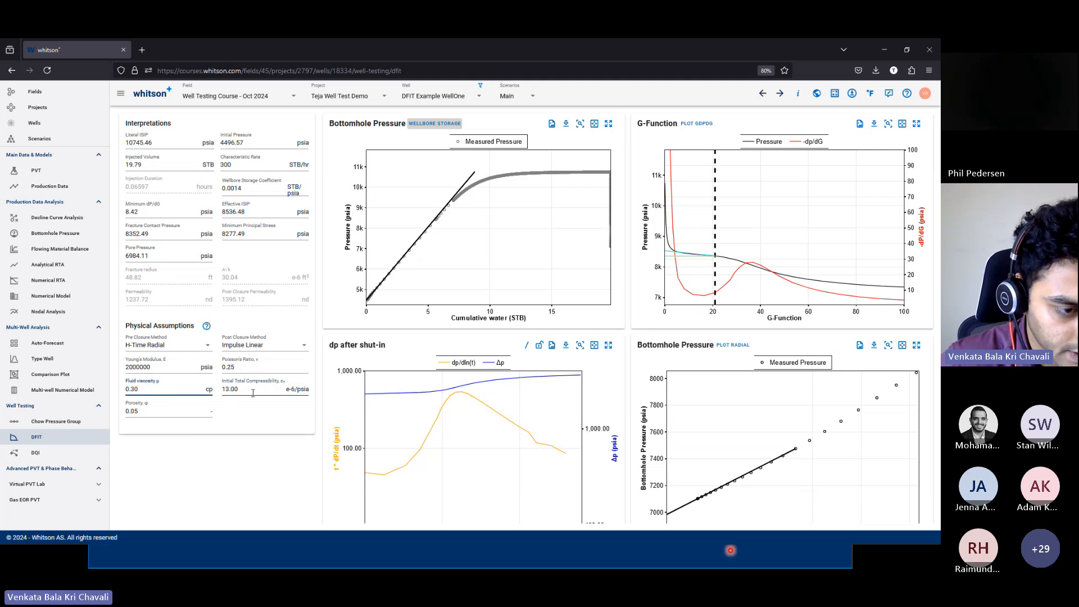
left_click(164, 413)
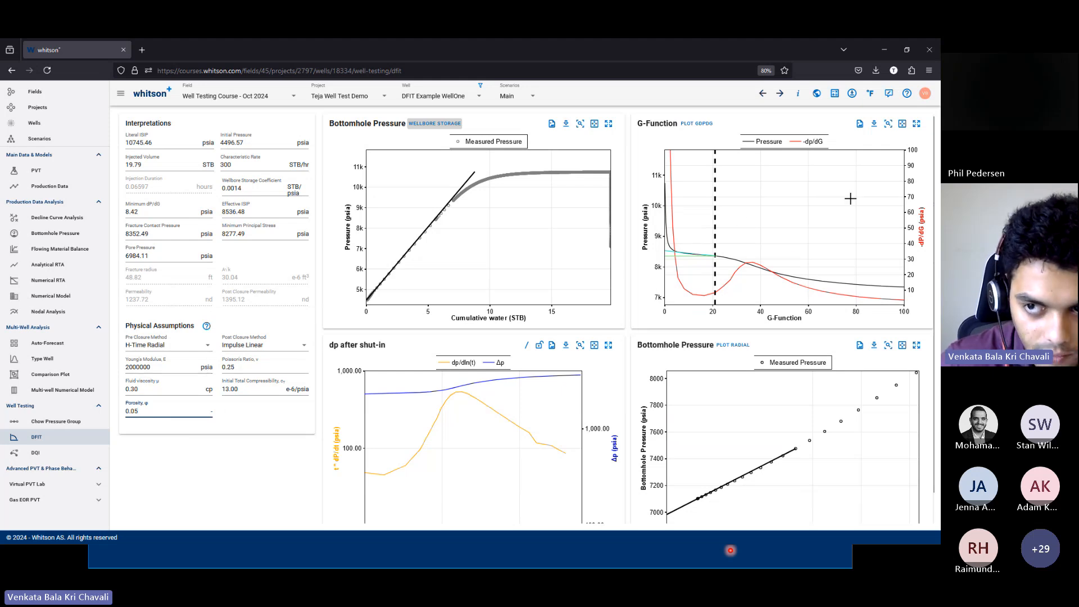
Set the minimum dP/dG to 6.55 psia by moving the G-Function plot's dashed line to the lowest point of the -dp/dG curve
scroll(866, 187, "down", 1)
scroll(865, 191, "up", 1)
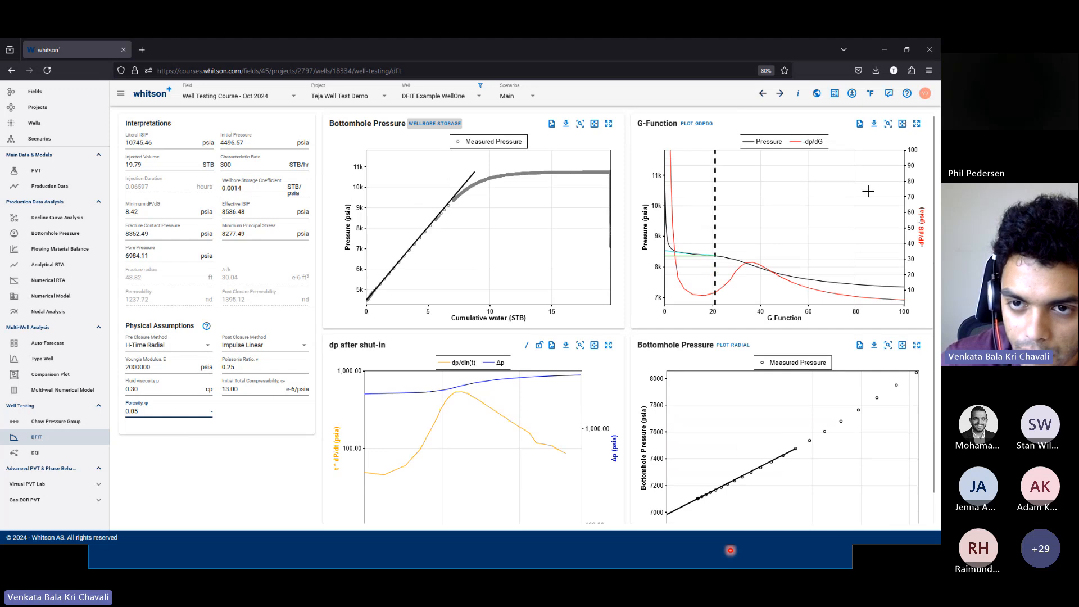
scroll(867, 194, "down", 1)
scroll(866, 194, "up", 1)
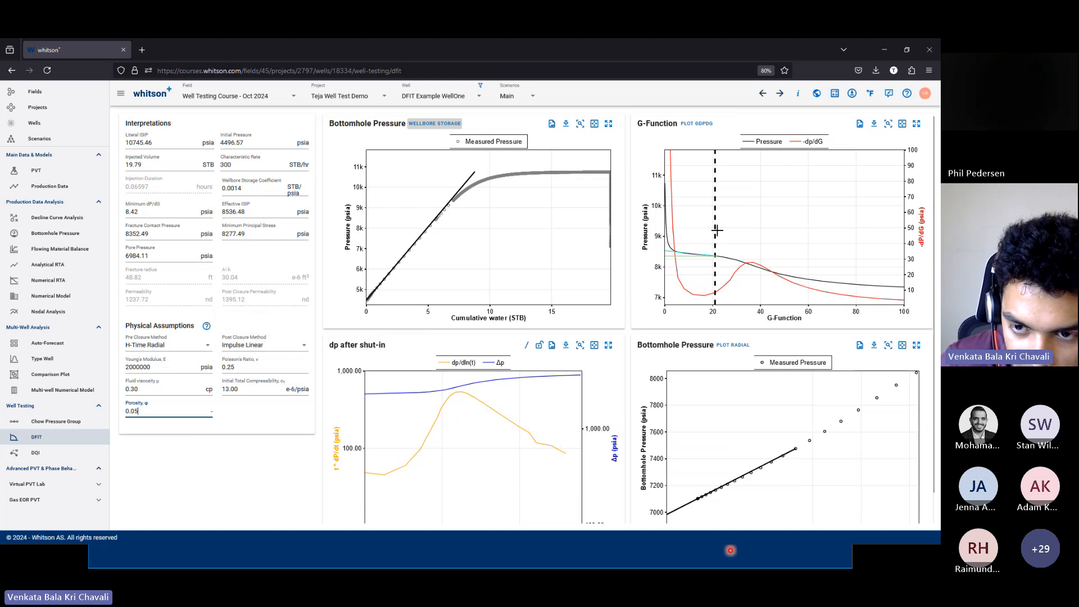
left_click_drag(717, 231, 704, 225)
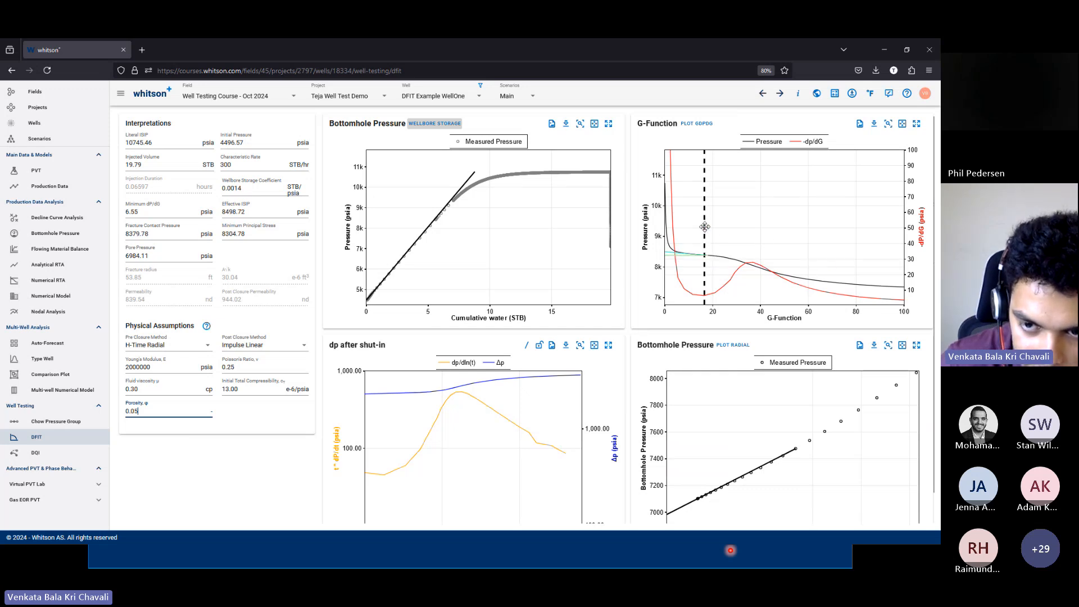
mouse_move(704, 227)
left_mouse_down()
mouse_move(720, 235)
mouse_move(696, 224)
left_mouse_up()
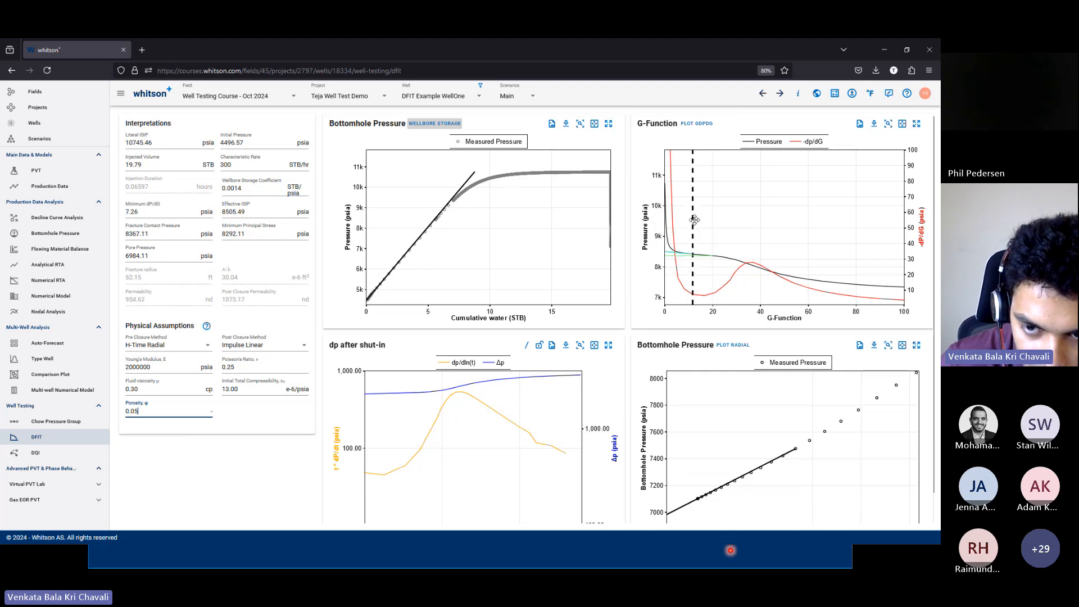
left_click_drag(696, 228, 704, 264)
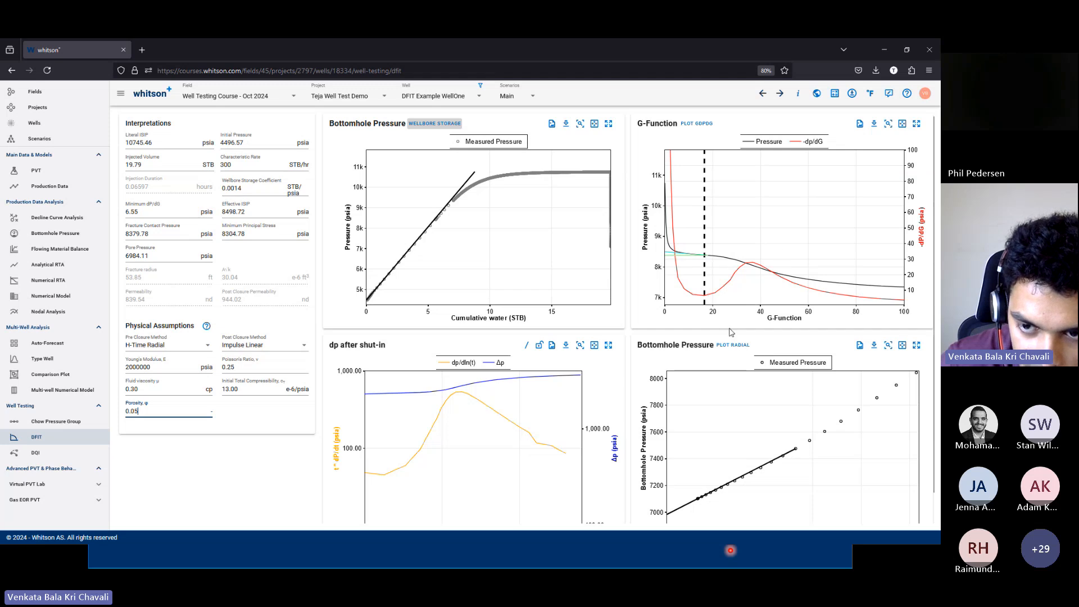
Enlarge the G-Function plot and examine how the effective ISIP, fracture contact pressure and minimum principal stress relate to its lines
left_click(917, 125)
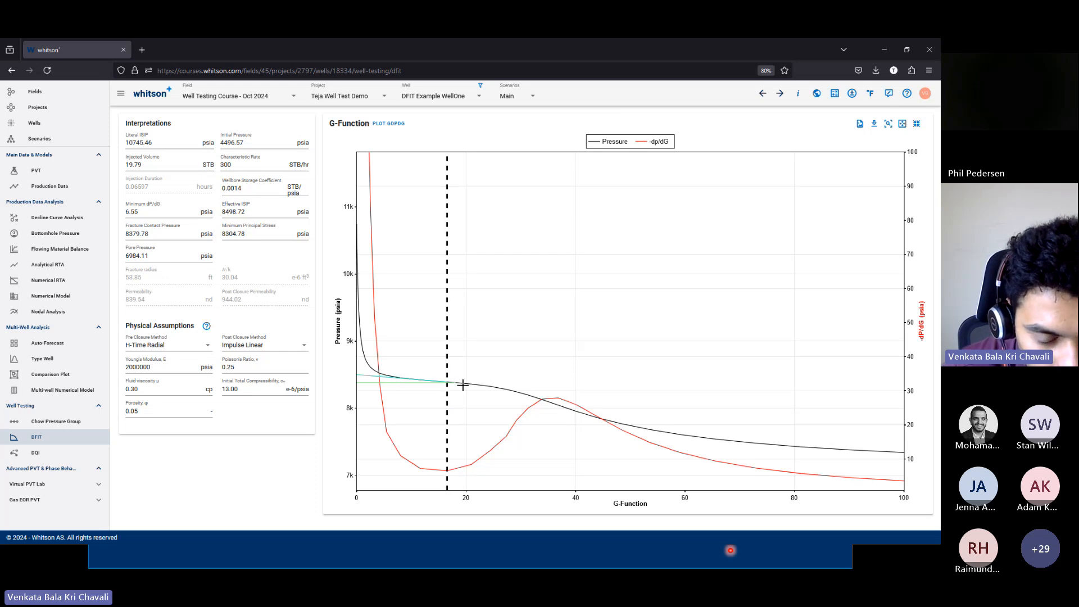
left_click(400, 380)
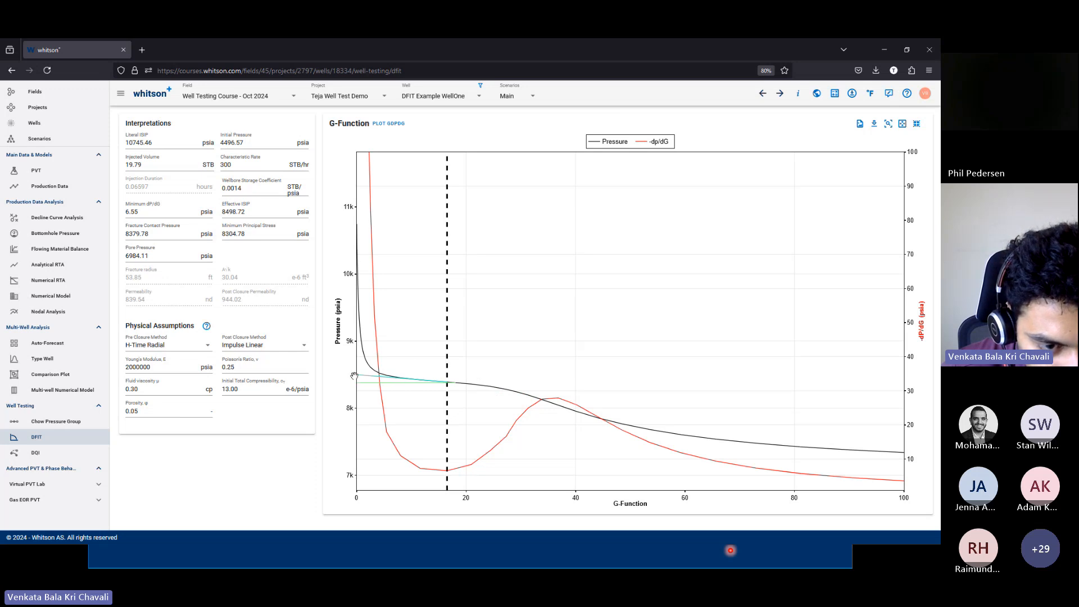
double_click(255, 214)
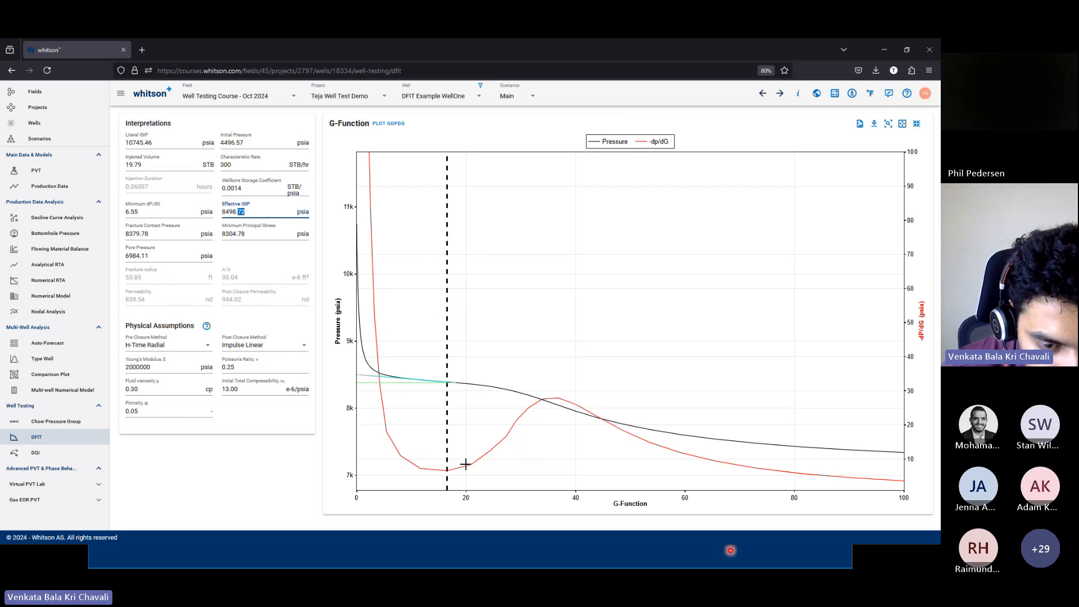
mouse_move(452, 472)
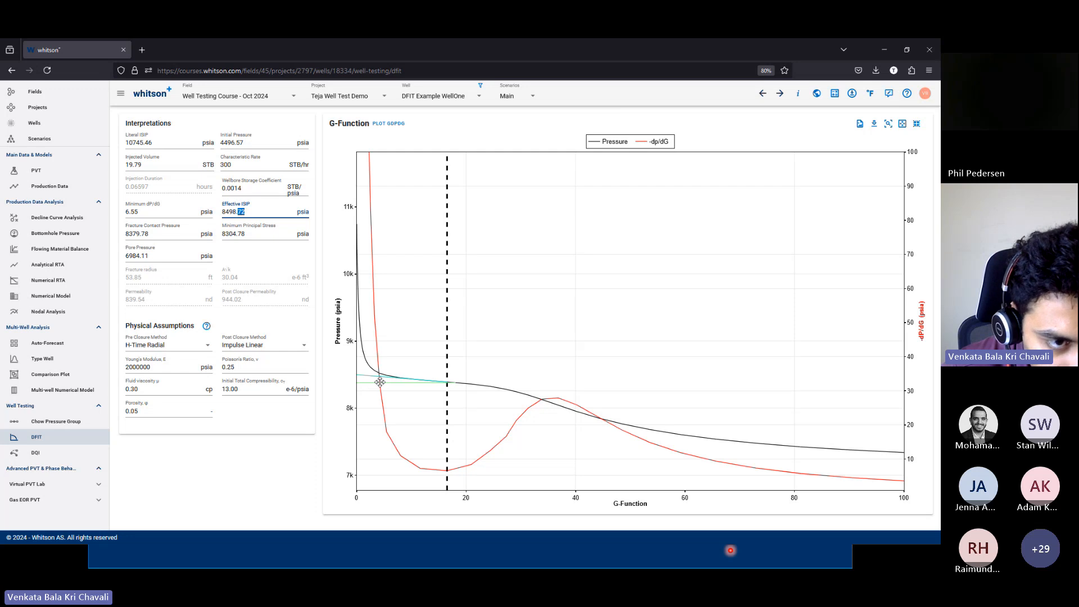
double_click(170, 236)
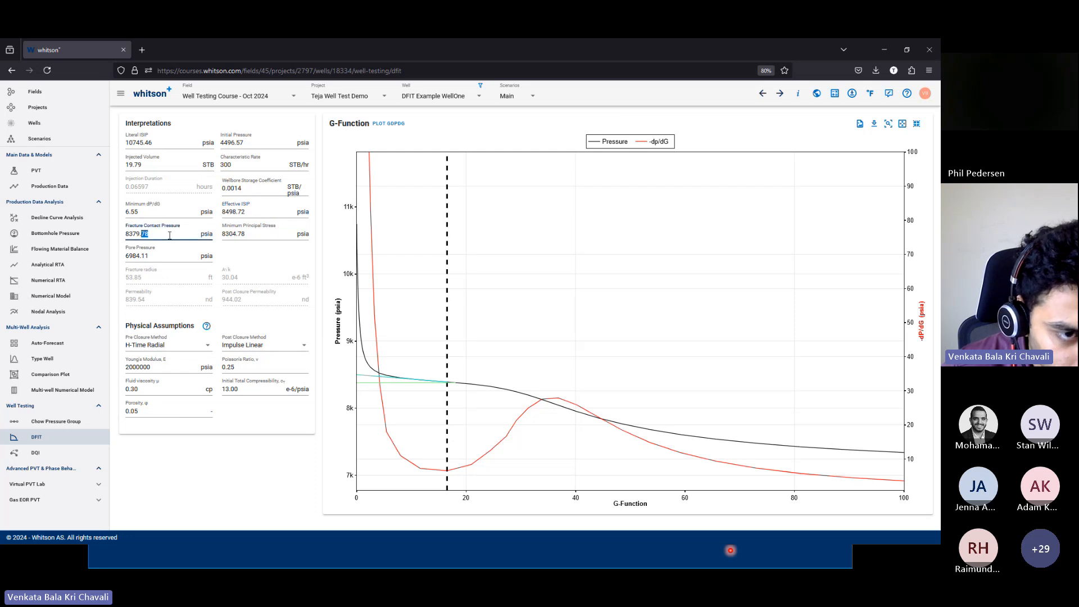
left_click(142, 235)
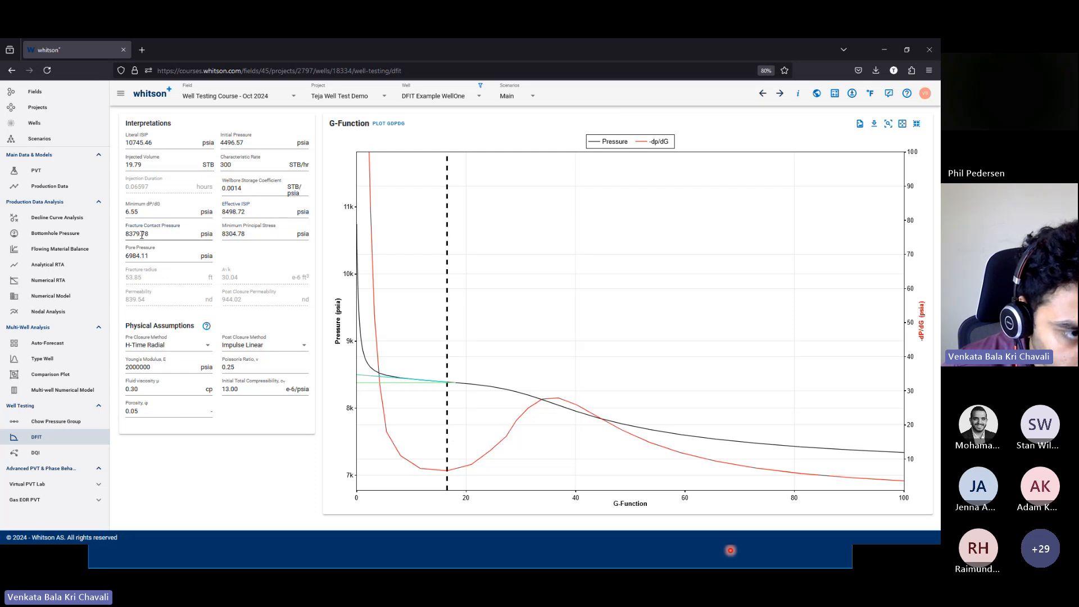
double_click(252, 231)
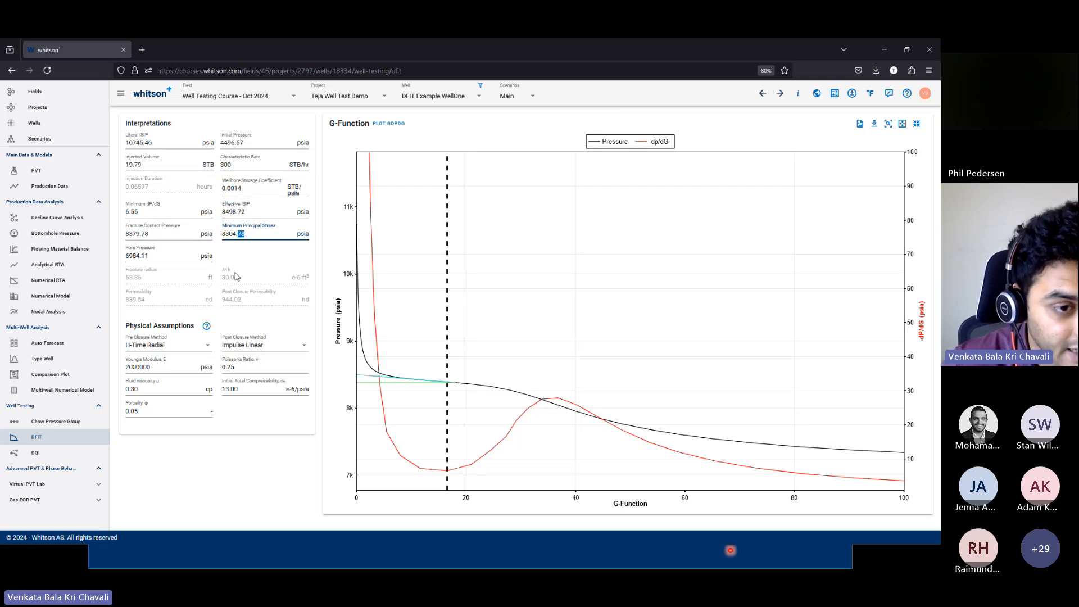
left_click(200, 236)
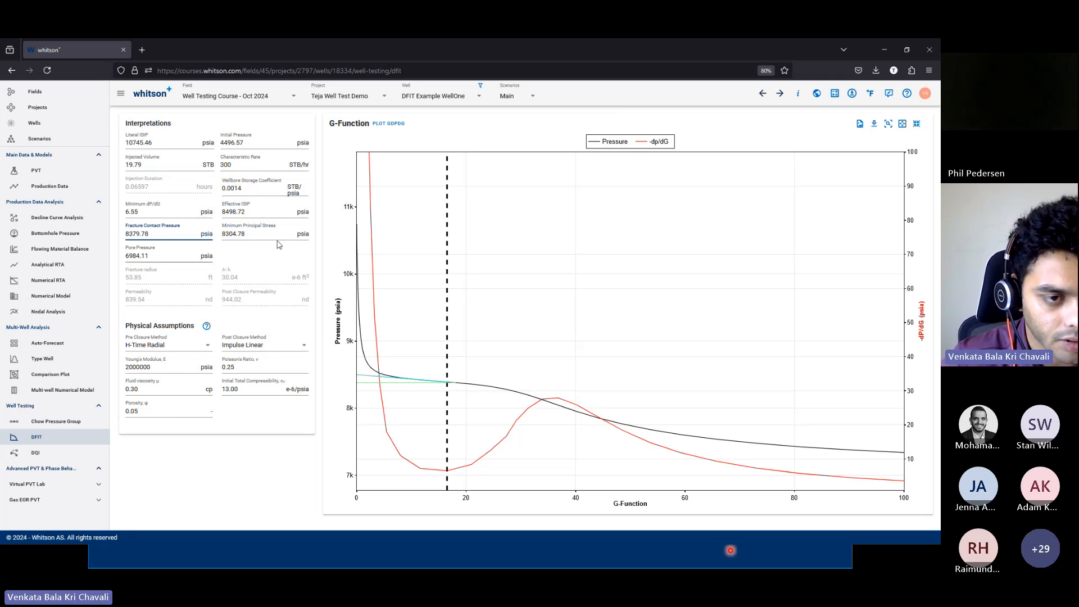
left_click_drag(268, 239, 222, 235)
left_click(249, 253)
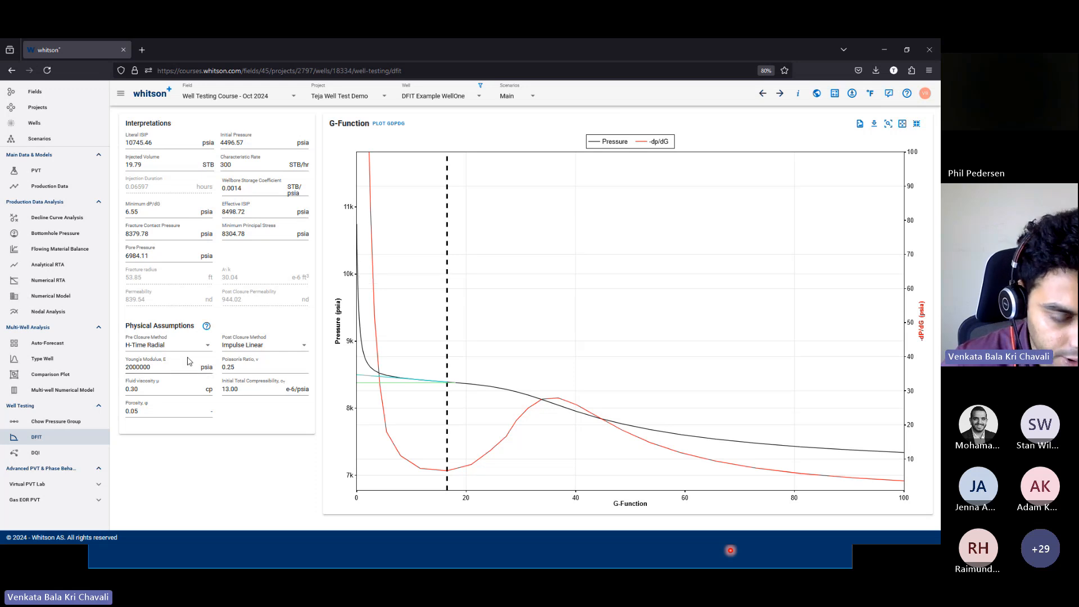
Switch the enlarged G-Function plot to G*dP/dG and check the dashed line at the curve's peak against the fracture contact pressure
left_click(385, 125)
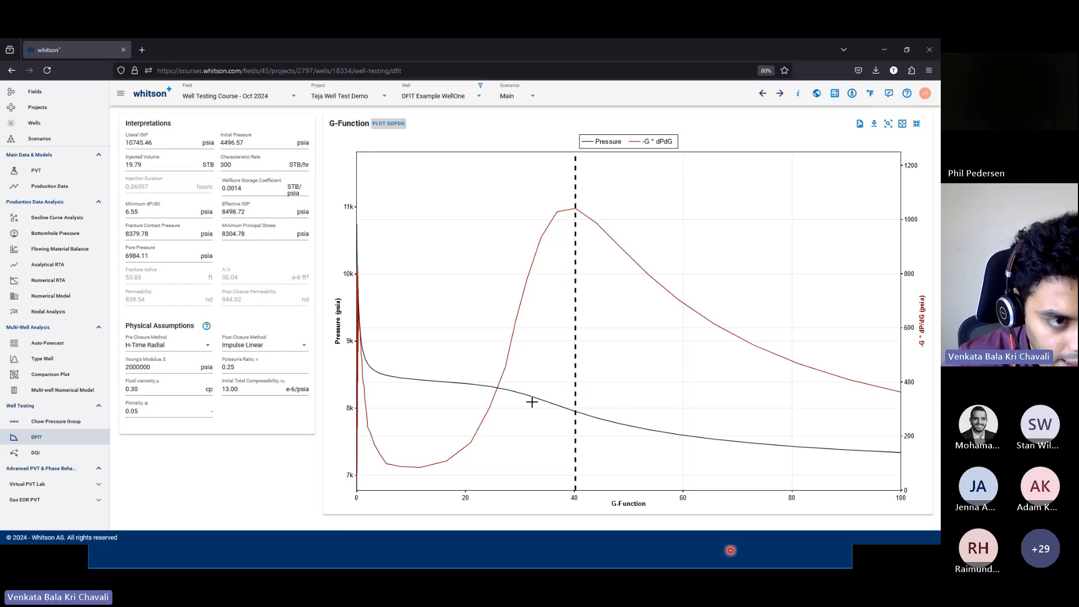
left_click(163, 235)
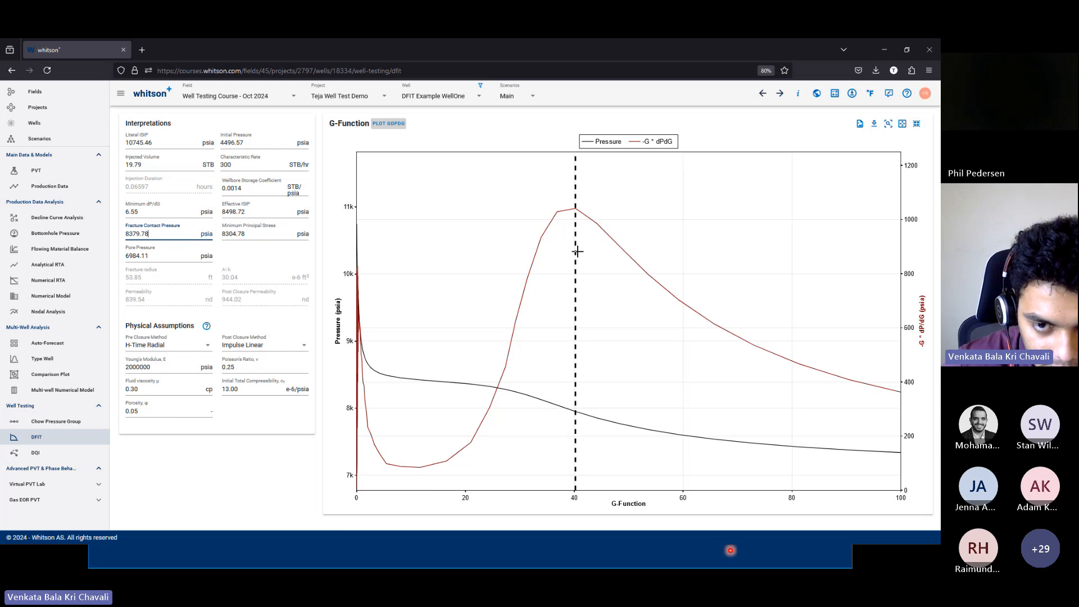
mouse_move(576, 253)
left_mouse_down()
mouse_move(555, 251)
mouse_move(574, 251)
left_mouse_up()
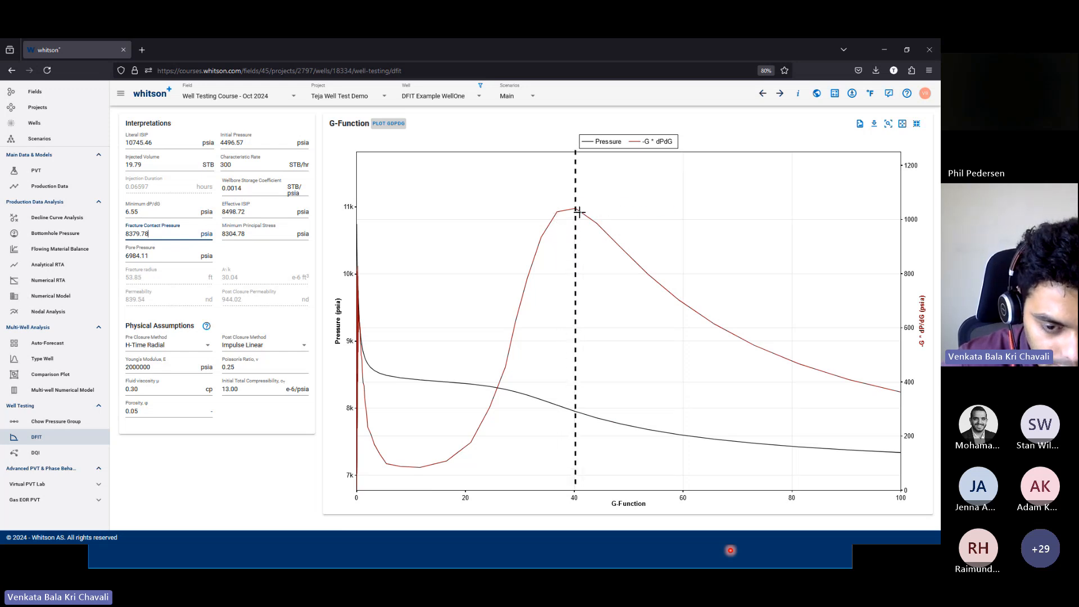
Restore the enlarged G-Function plot to its normal size and check the pore pressure interpretation
left_click(903, 126)
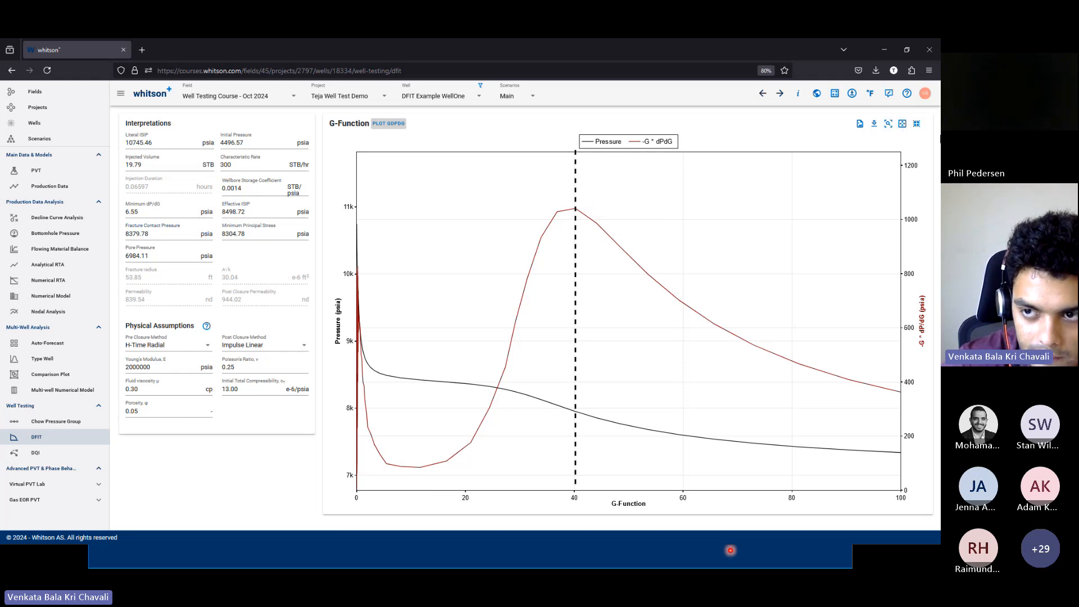
left_click(917, 123)
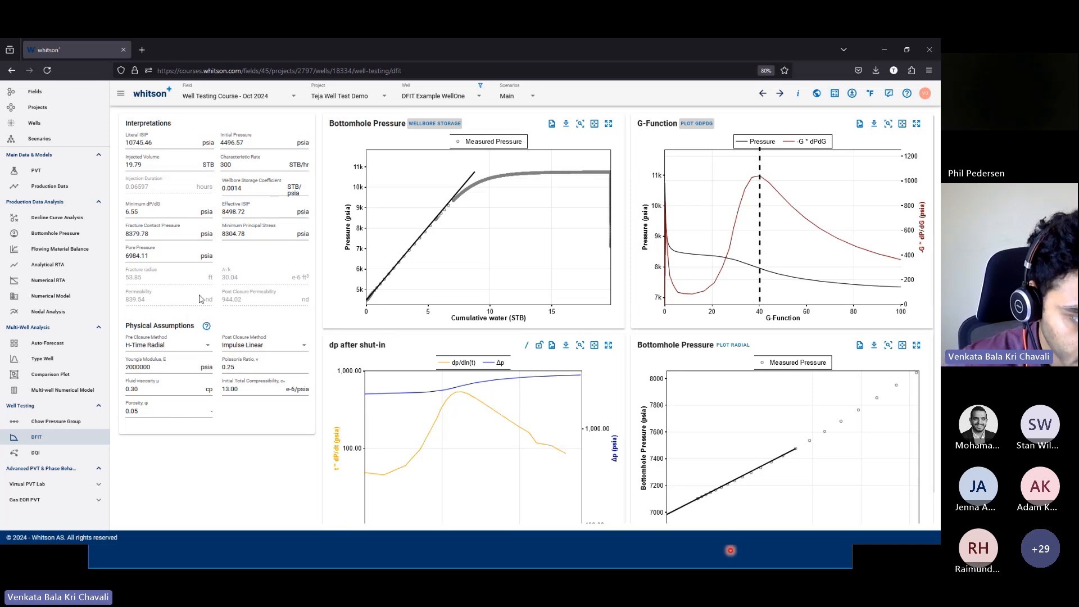
left_click_drag(156, 254, 125, 260)
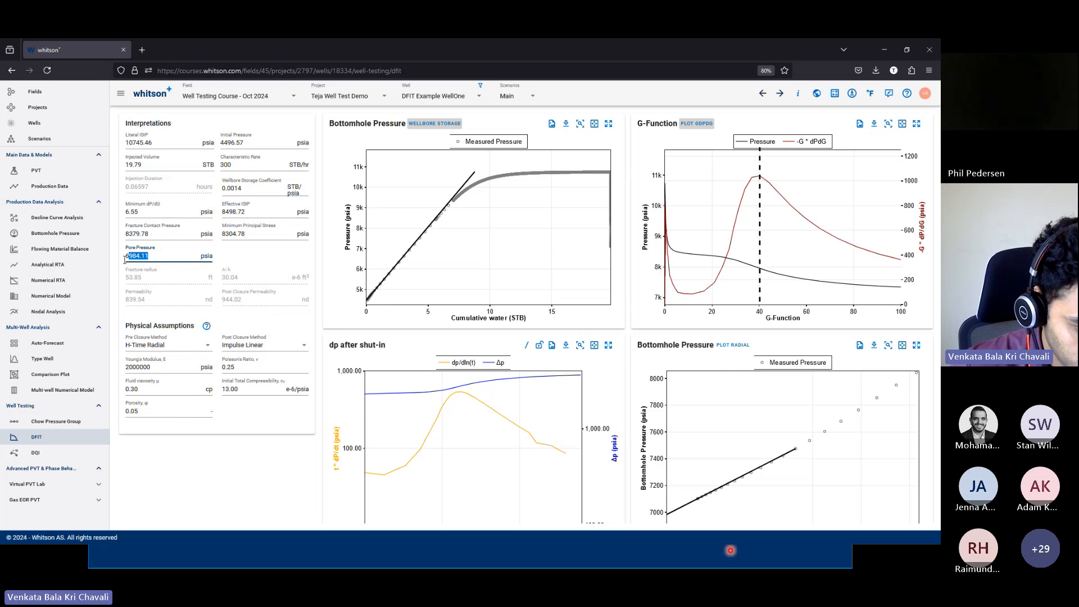
Add half-slope and unit-slope lines to the dp after shut-in plot, aligning the half slope with the late-time derivative and moving the unit slope aside
scroll(347, 338, "down", 1)
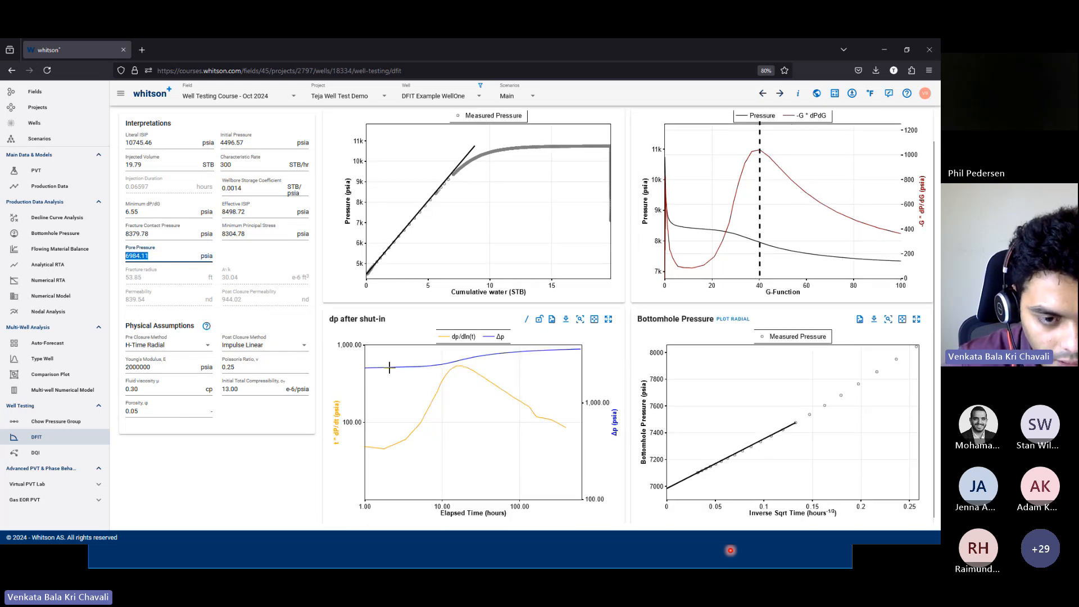
mouse_move(463, 358)
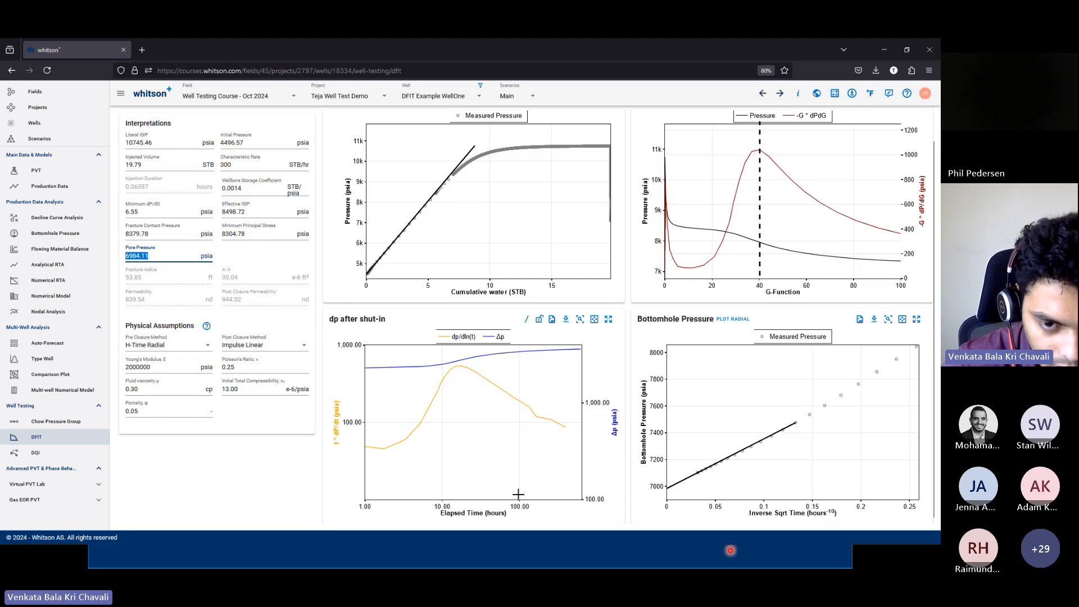
left_click(526, 318)
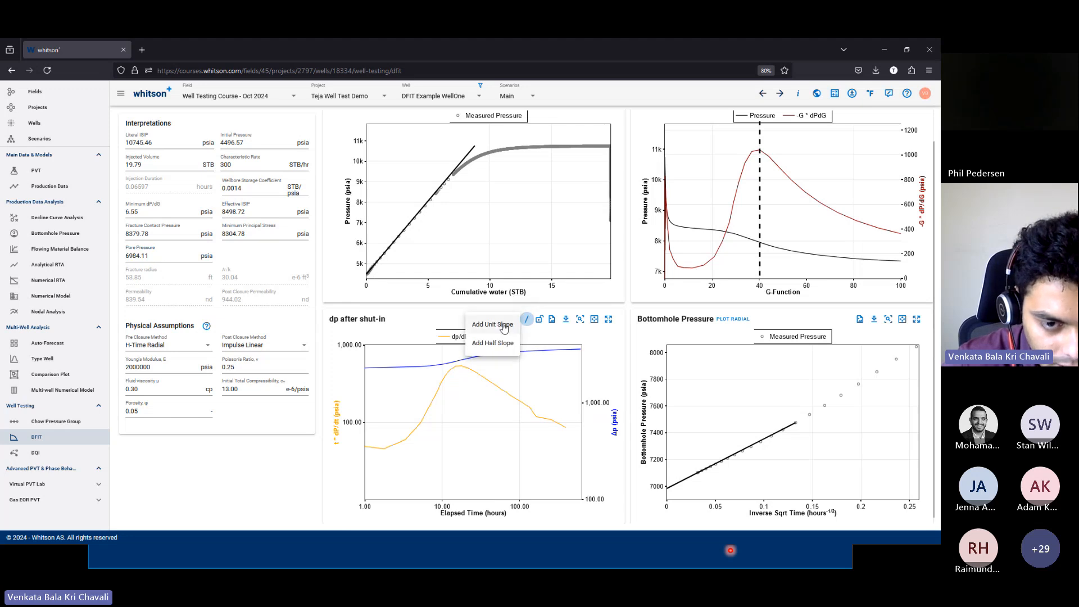
left_click(492, 343)
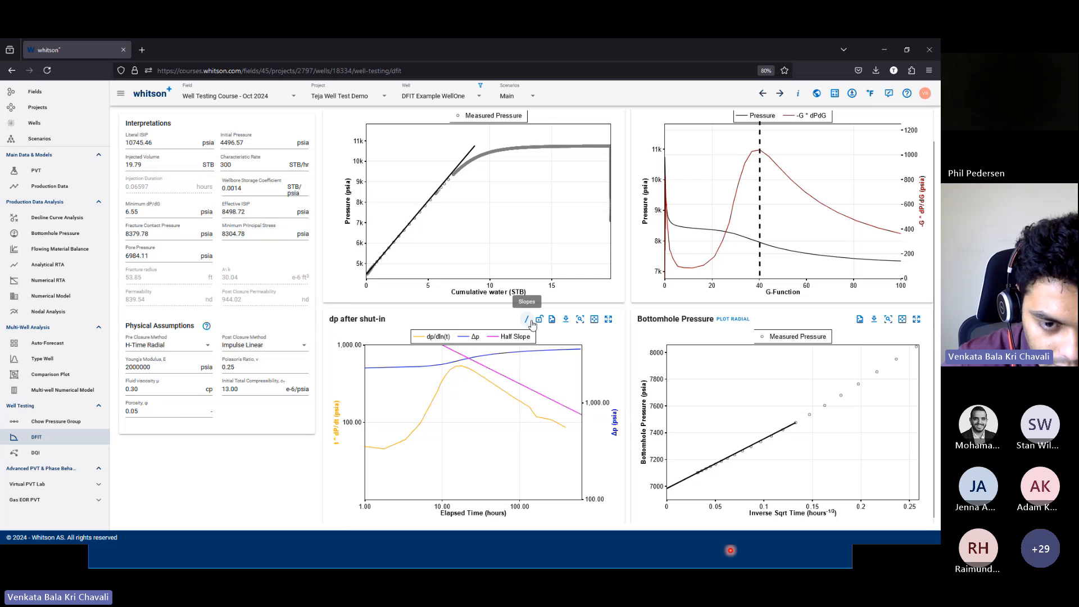
left_click(526, 319)
left_click(502, 326)
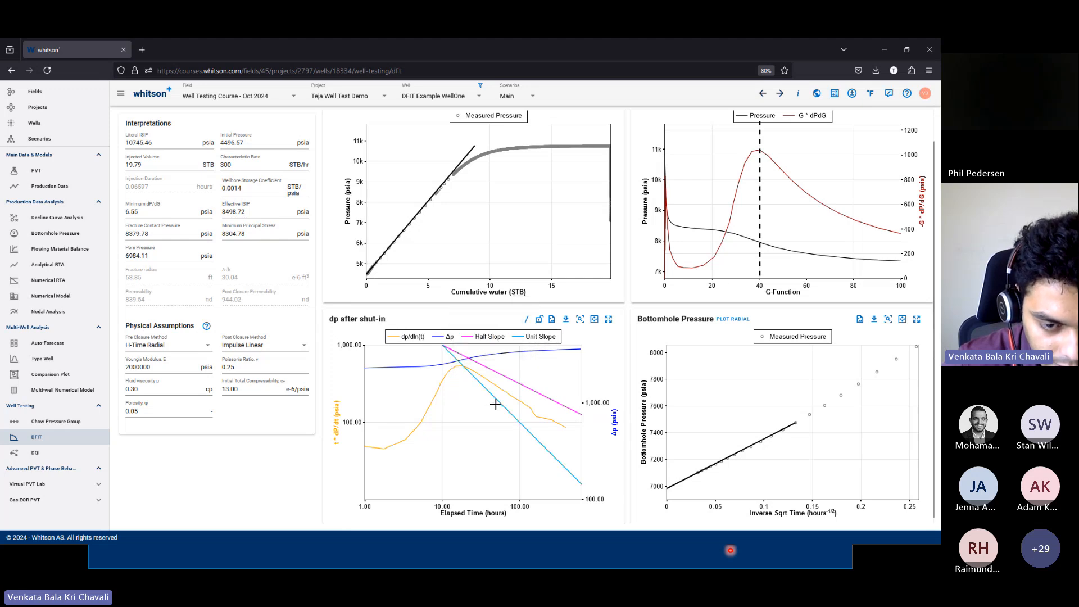
left_click_drag(497, 402, 418, 454)
left_click_drag(489, 364, 476, 384)
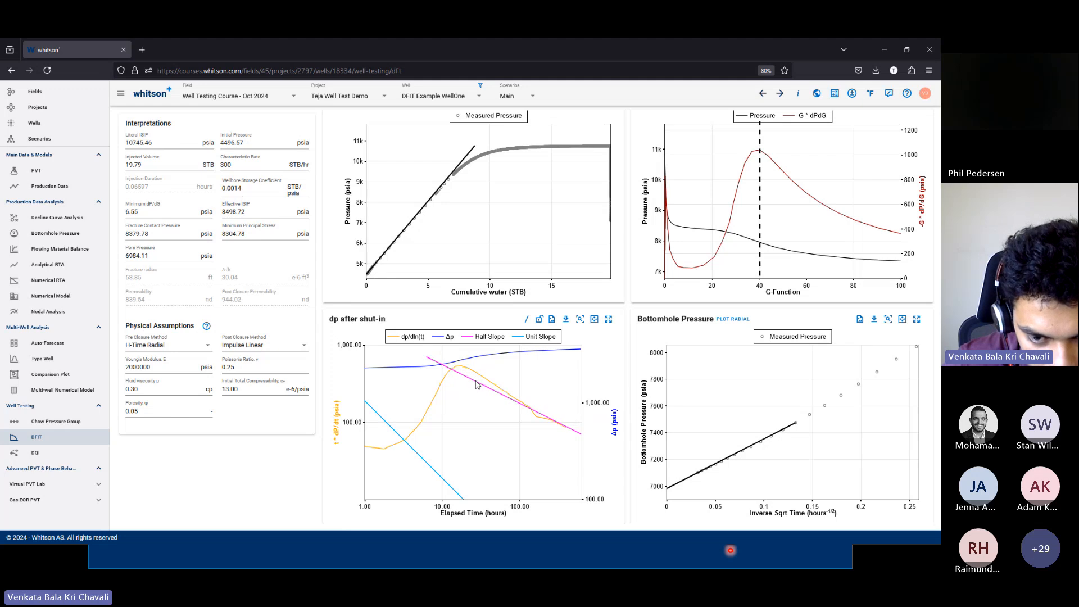
Try the Impulse Radial post-closure method for the Bottomhole Pressure plot and return to Impulse Linear
left_click(283, 346)
left_click(294, 369)
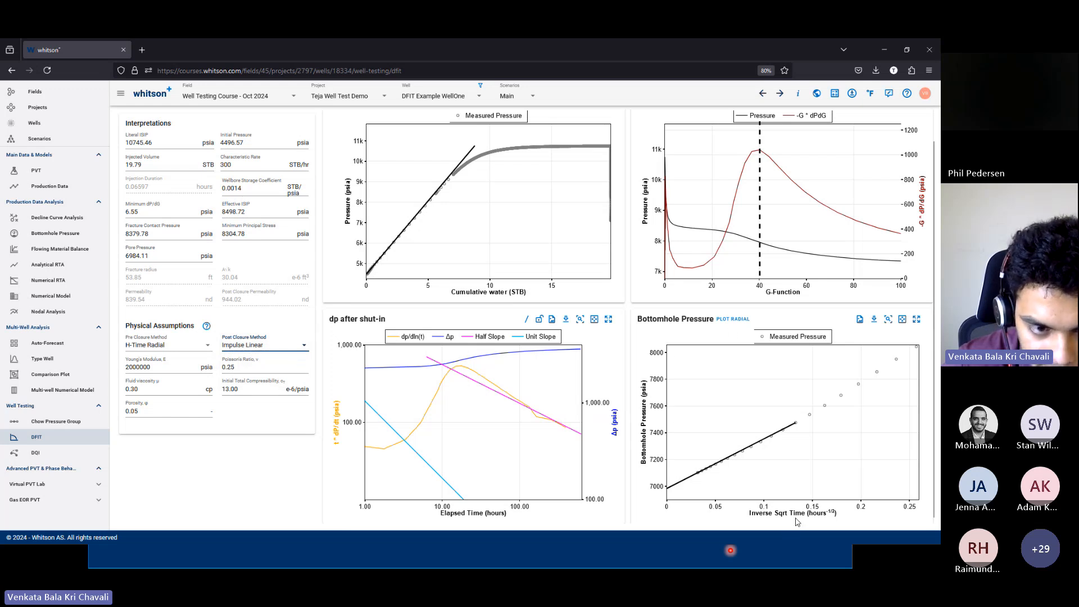
left_click(288, 347)
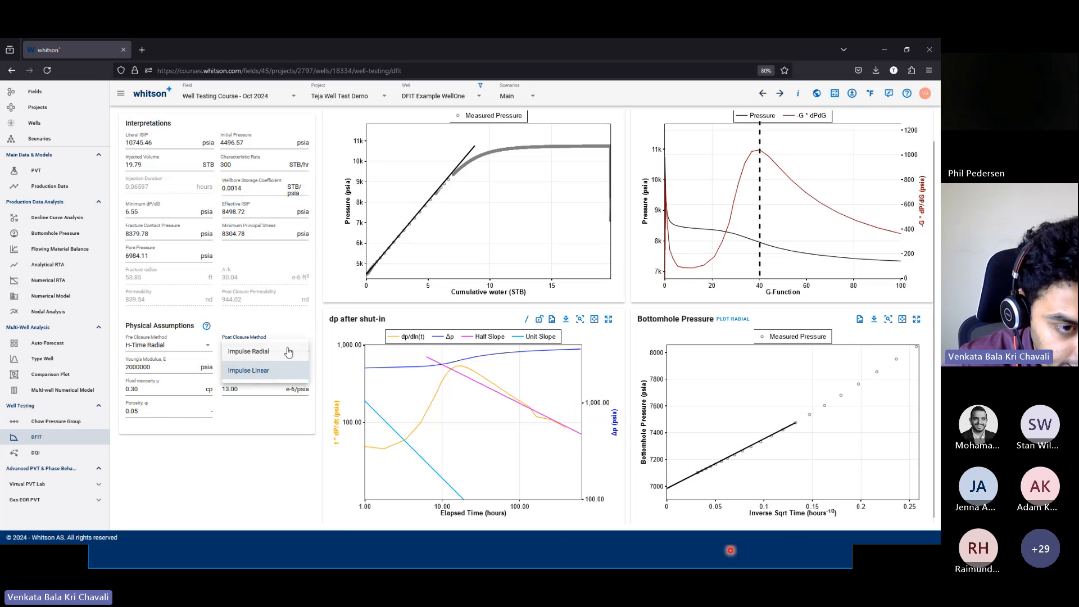
left_click(242, 352)
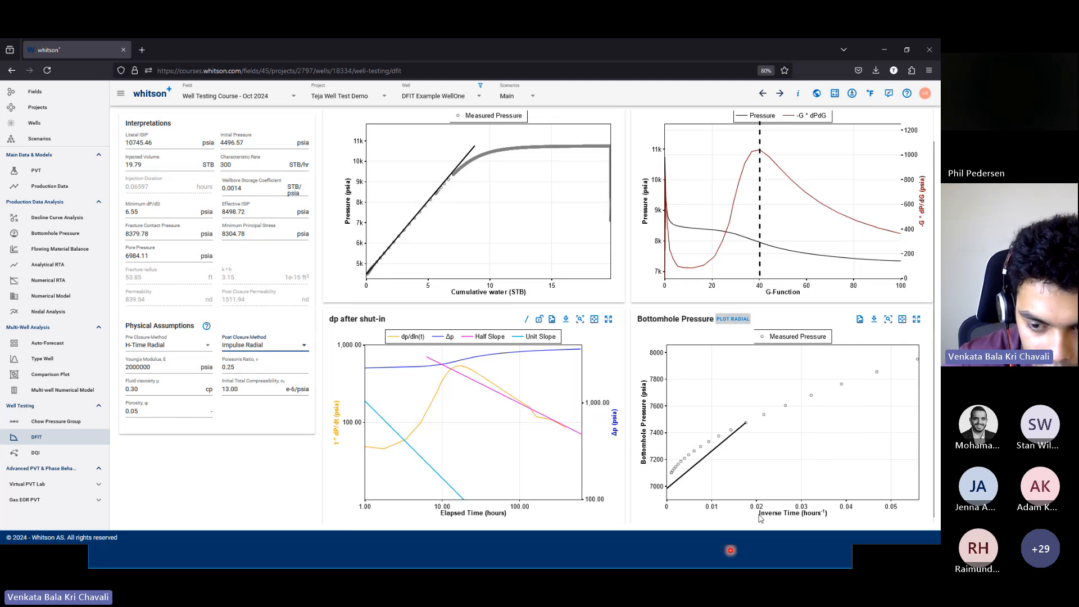
key("Down")
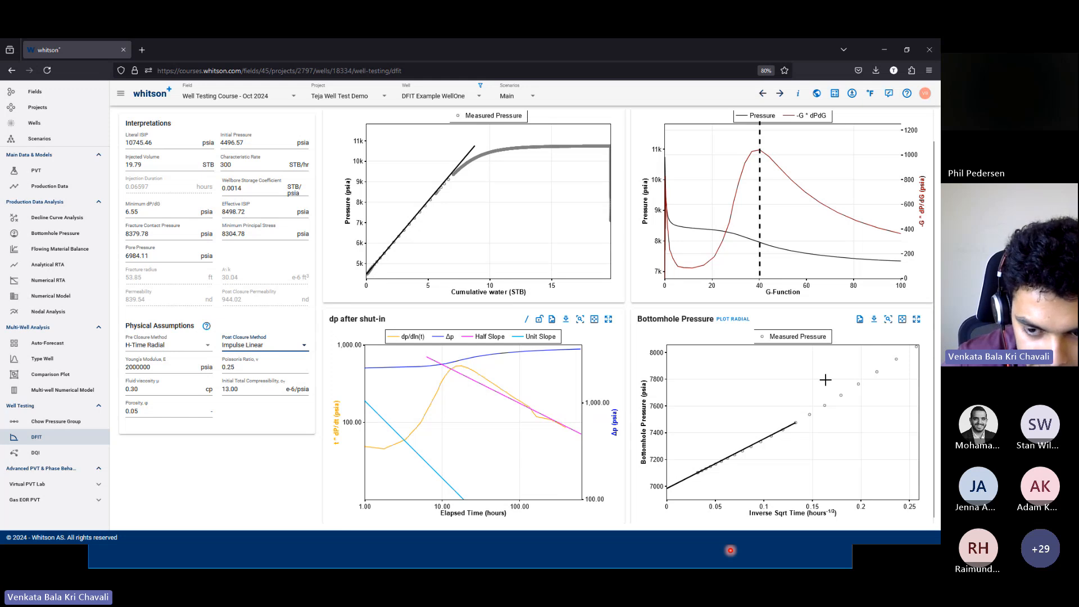
Zoom the Bottomhole Pressure plot to the lower points and extend its straight line to about 0.195 hours^-1/2 and 7700 psia
left_click_drag(864, 378, 640, 524)
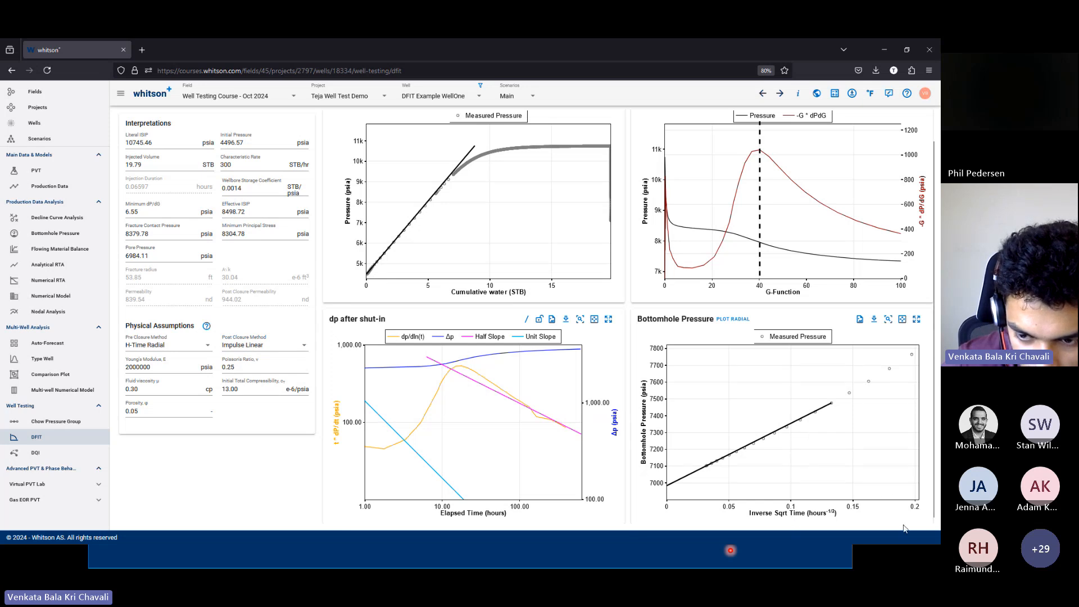
left_click_drag(831, 401, 908, 367)
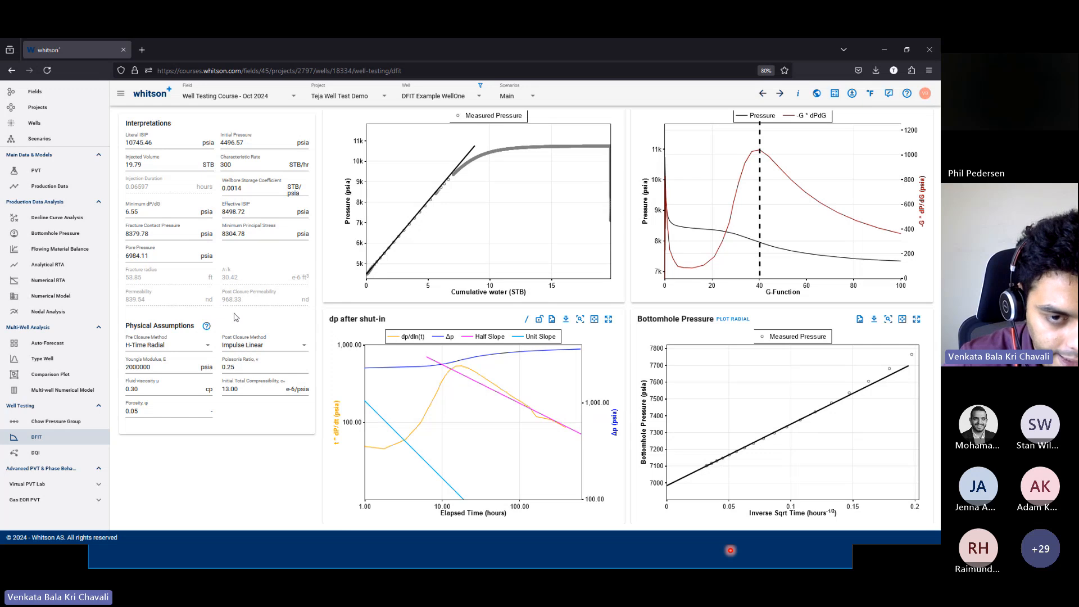
scroll(758, 181, "up", 1)
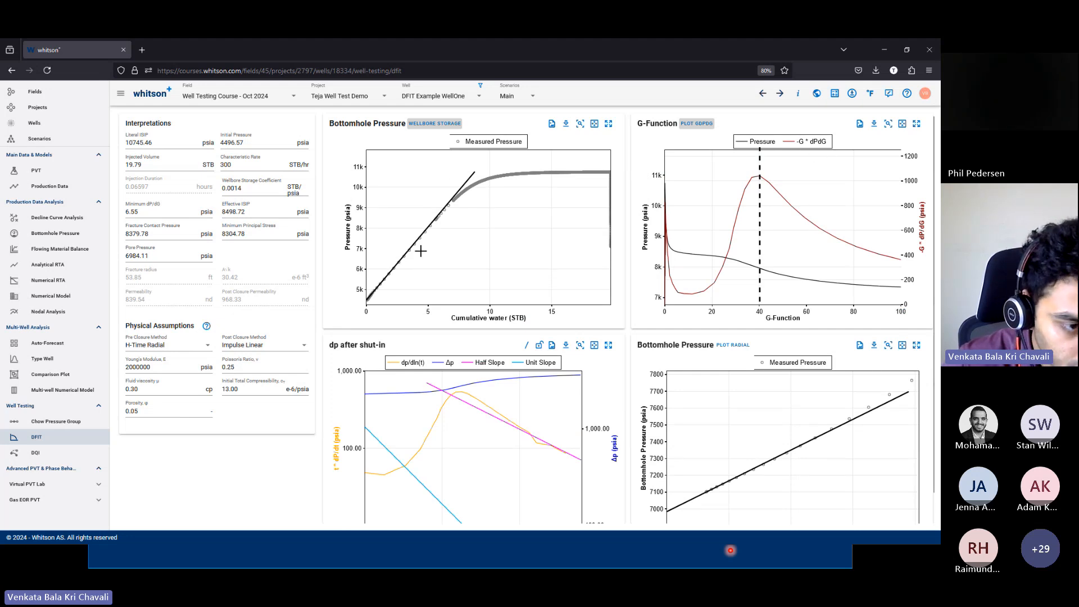
Check the fracture radius and compare the pre-closure permeability with the post-closure permeability
double_click(145, 279)
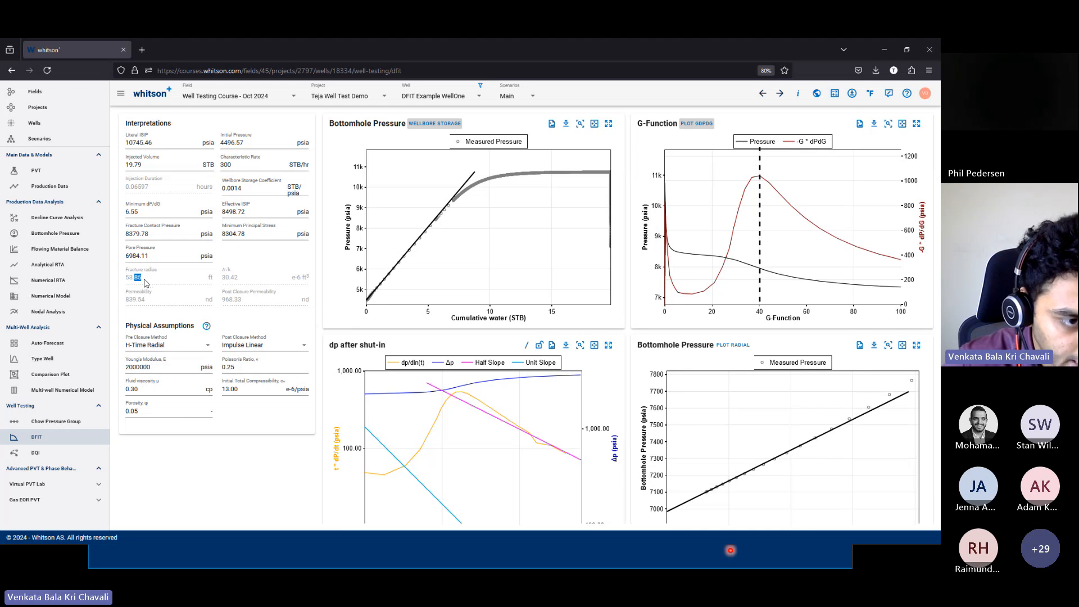
left_click_drag(153, 302, 125, 306)
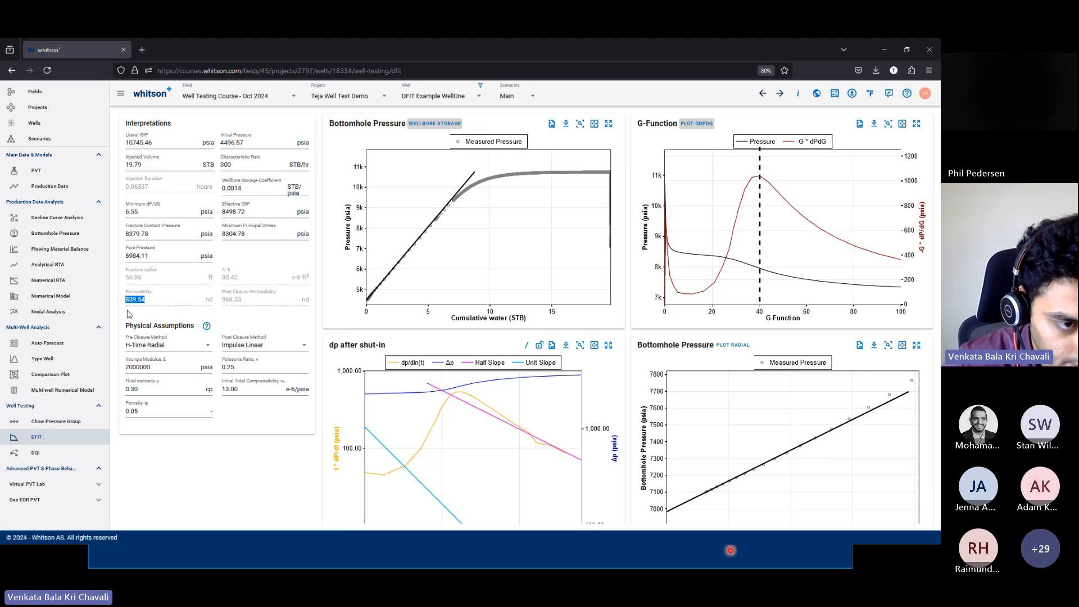
left_click(142, 304)
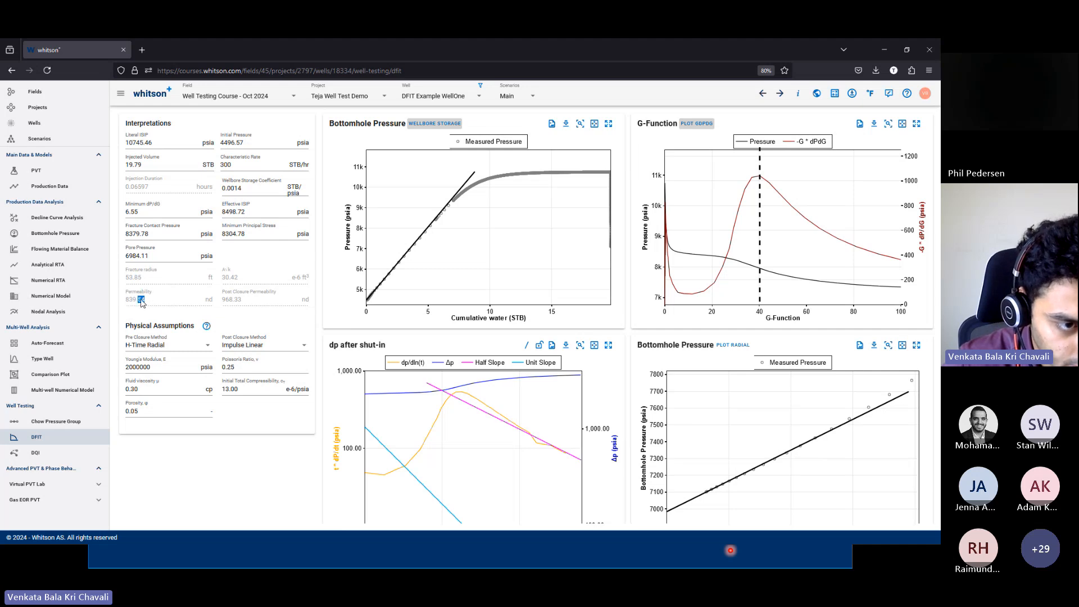
left_click_drag(150, 304, 115, 308)
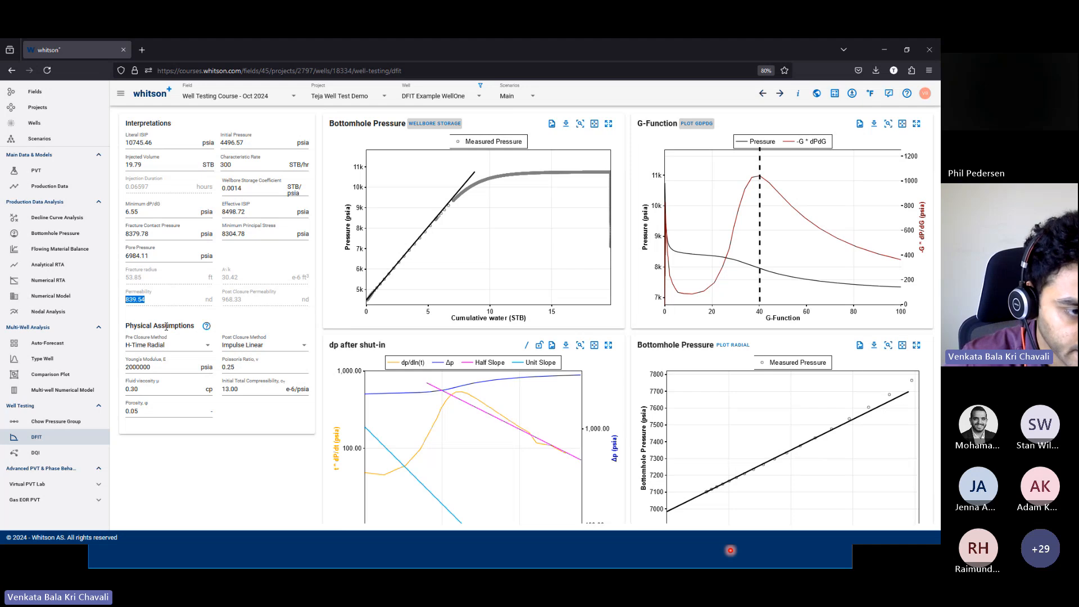
left_click_drag(251, 300, 224, 294)
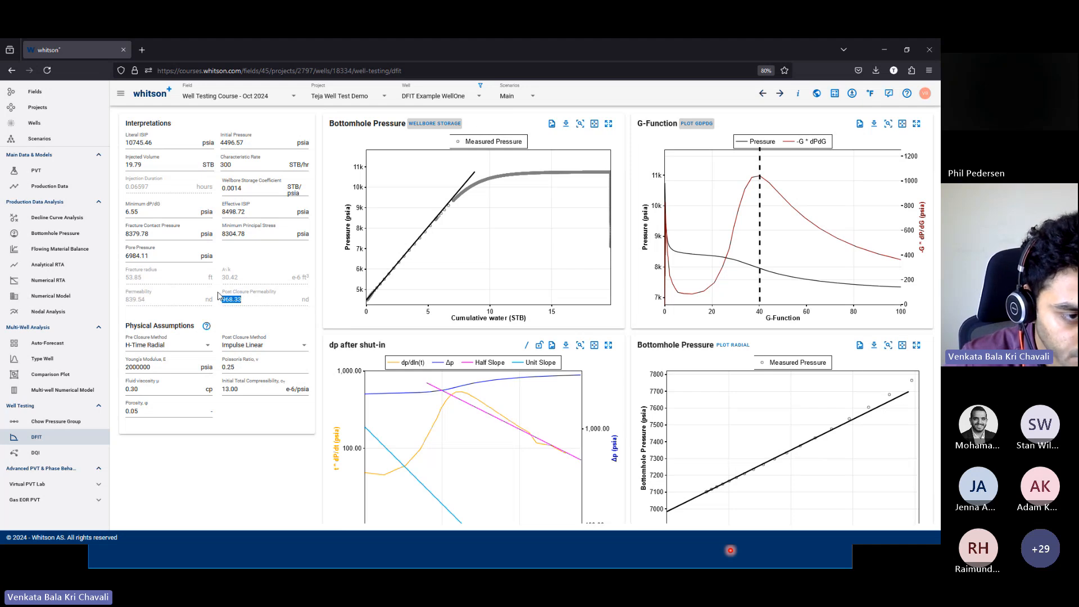
left_click(218, 315)
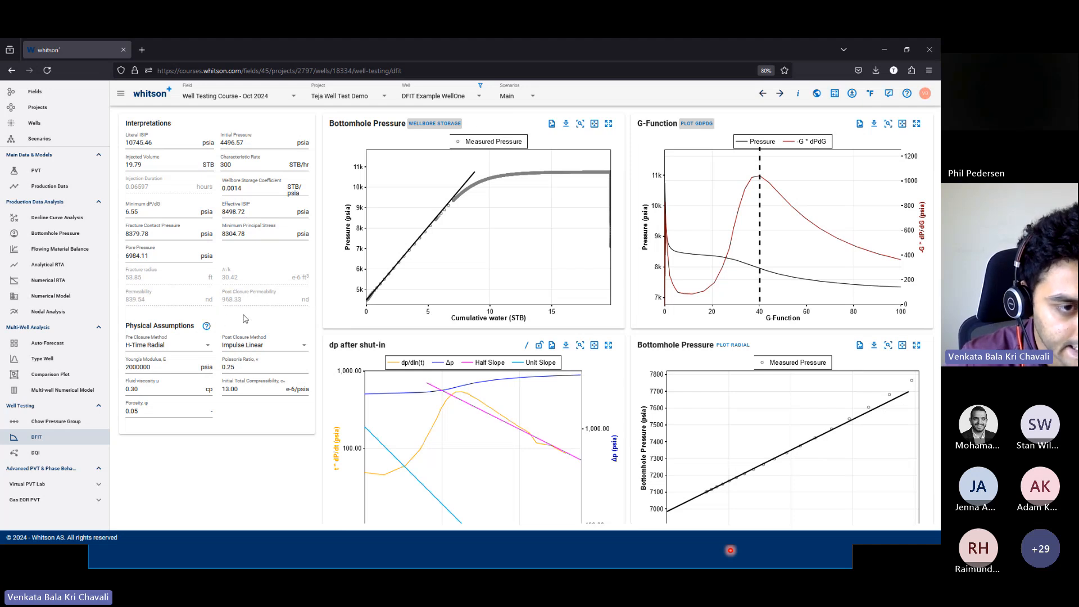
Set the pre-closure method to H-Time PKN with a fracture height of 40 ft
scroll(326, 339, "down", 1)
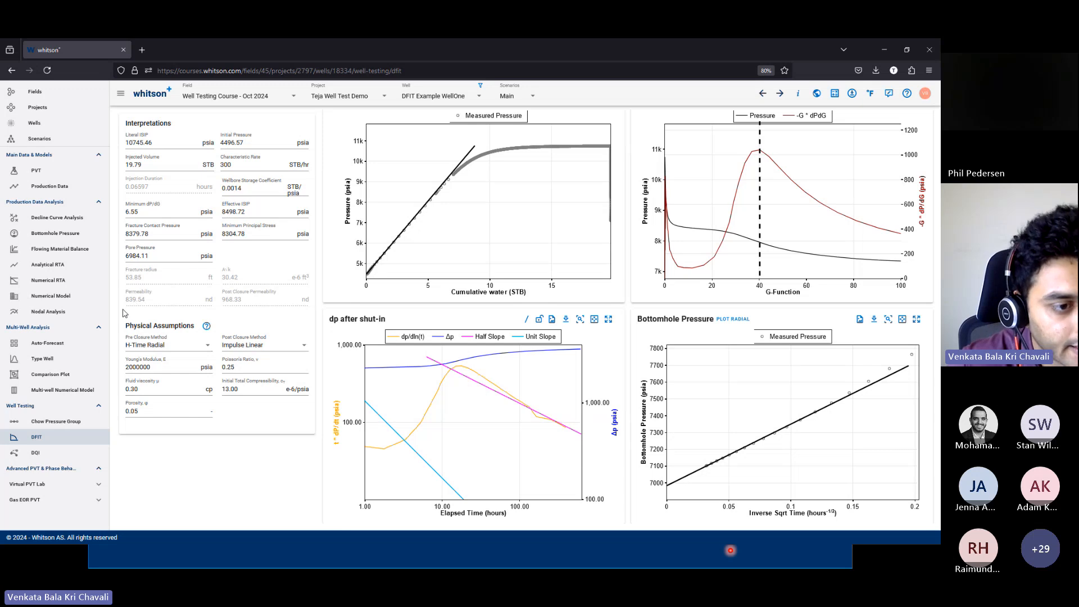
left_click(202, 345)
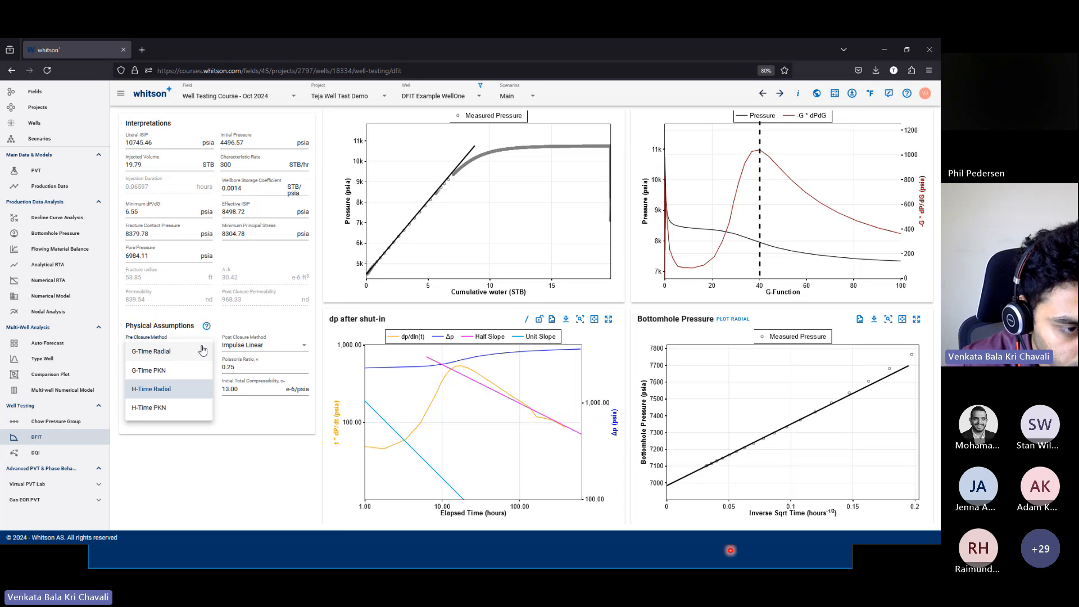
left_click(172, 408)
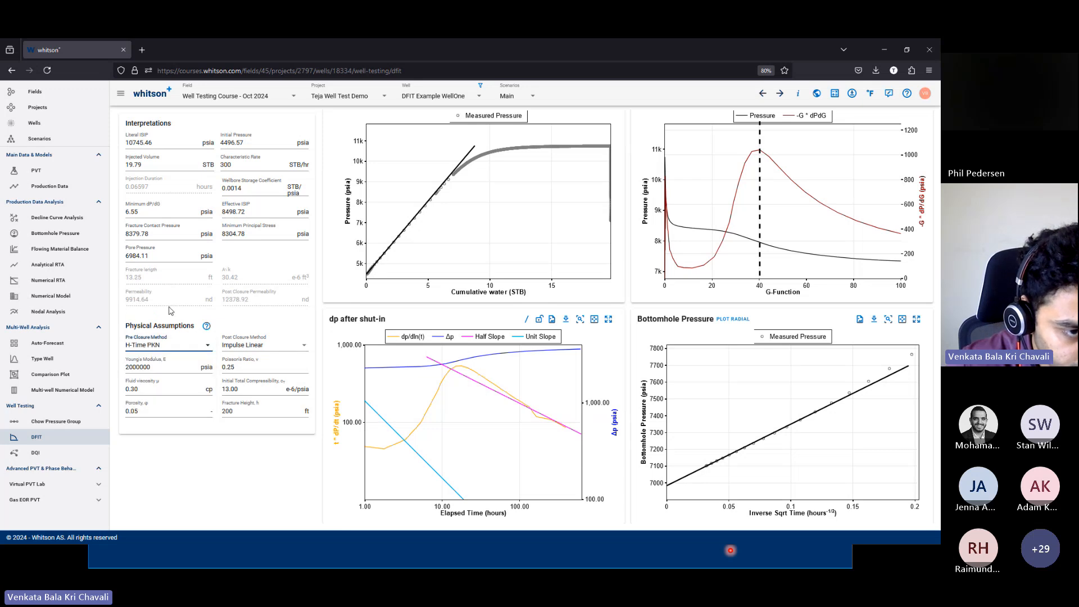
left_click(239, 412)
type("40")
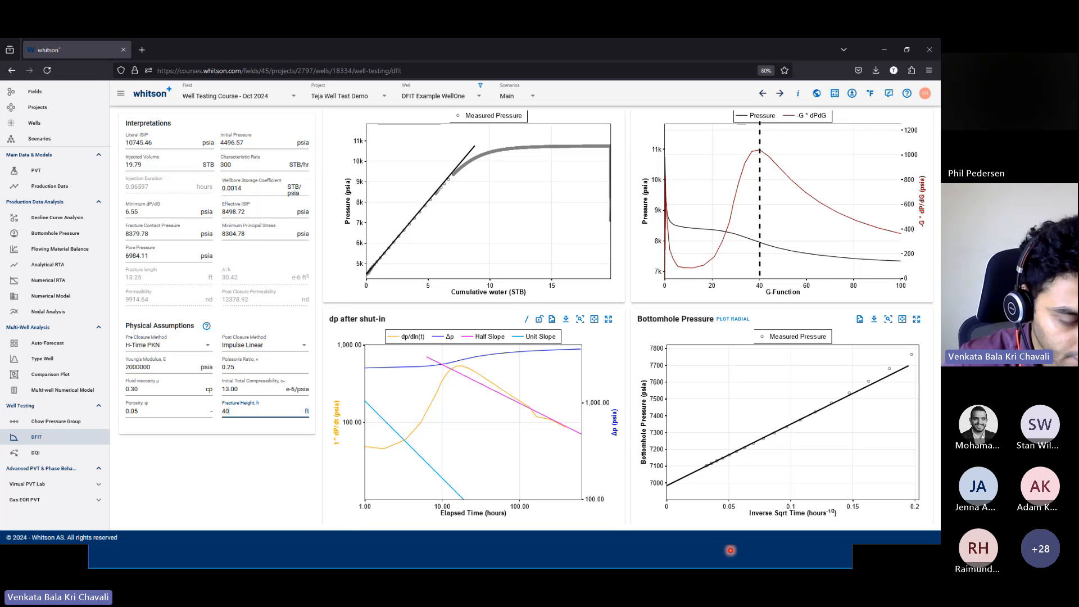
left_click(222, 470)
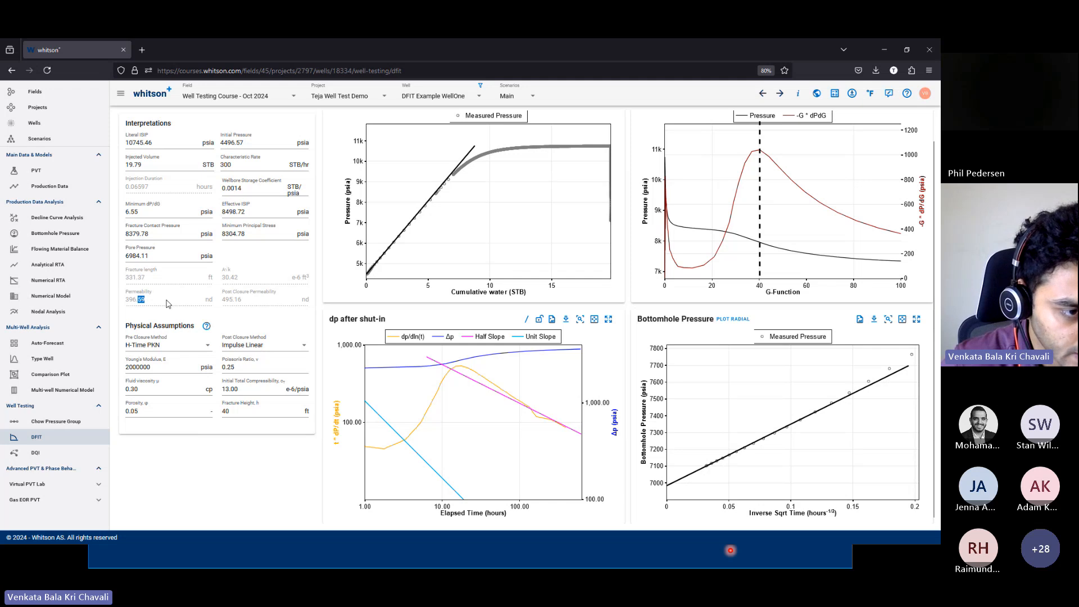
Compare the permeability and post-closure permeability calculated with the H-Time PKN method
left_click_drag(166, 303, 122, 292)
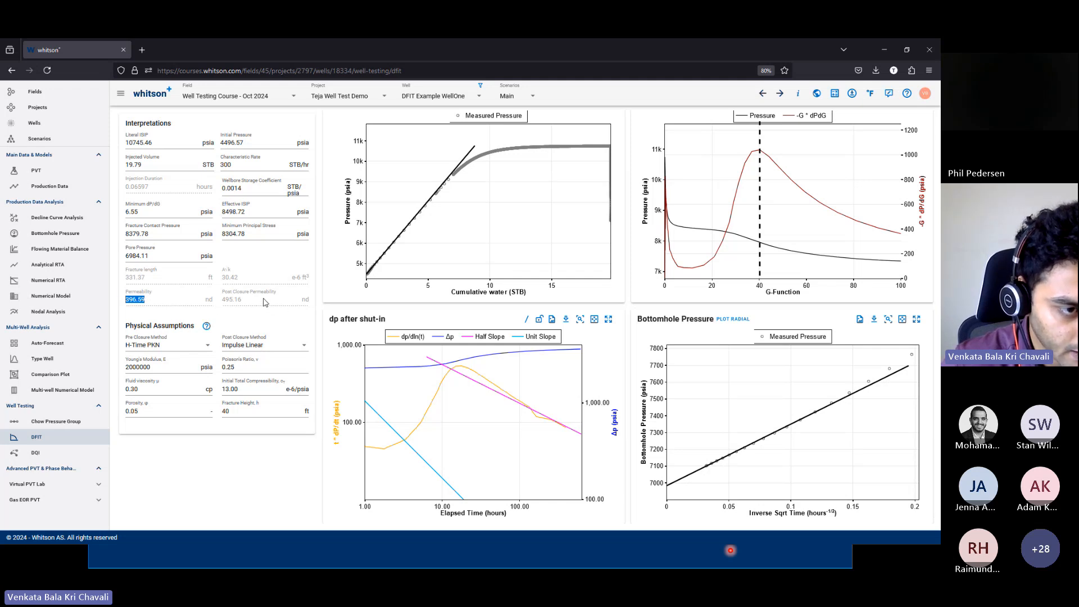
key("ctrl+f")
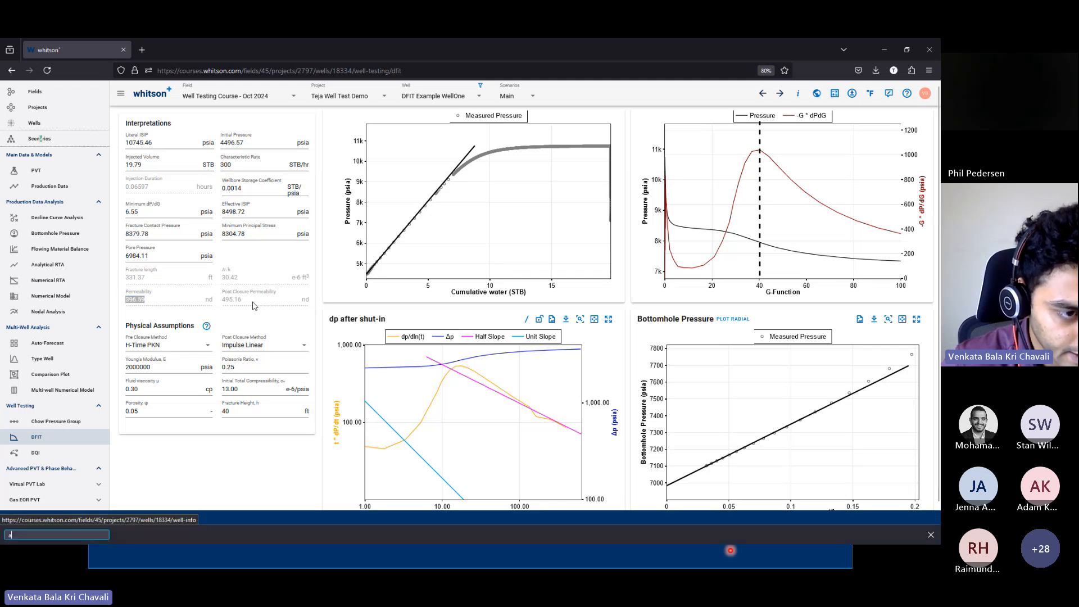
key("Escape")
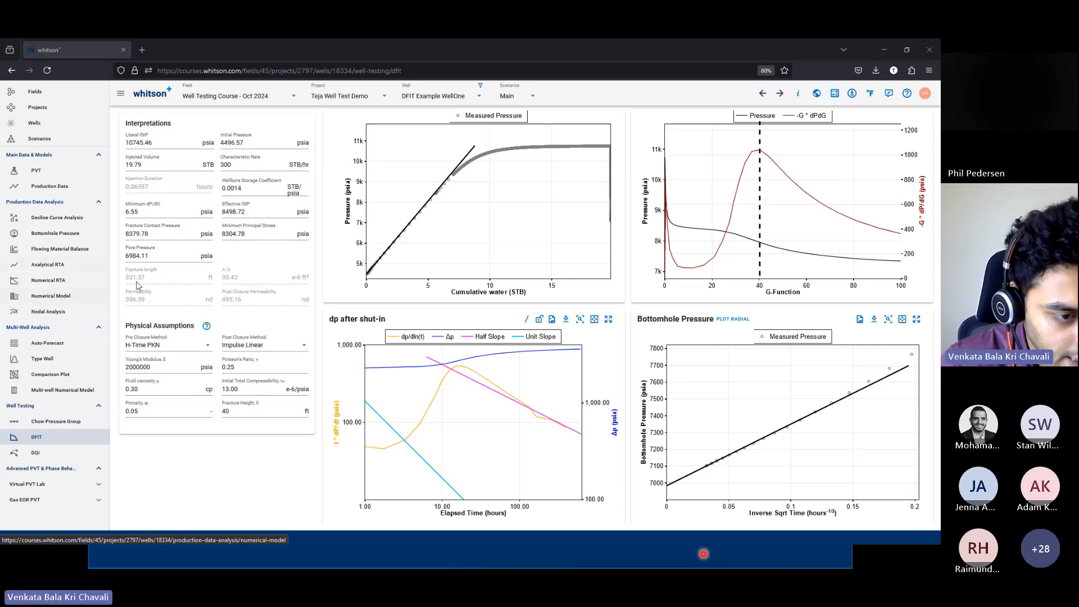
Review the fluid viscosity and initial total compressibility assumptions and return to the G-Function plot
left_click(172, 391)
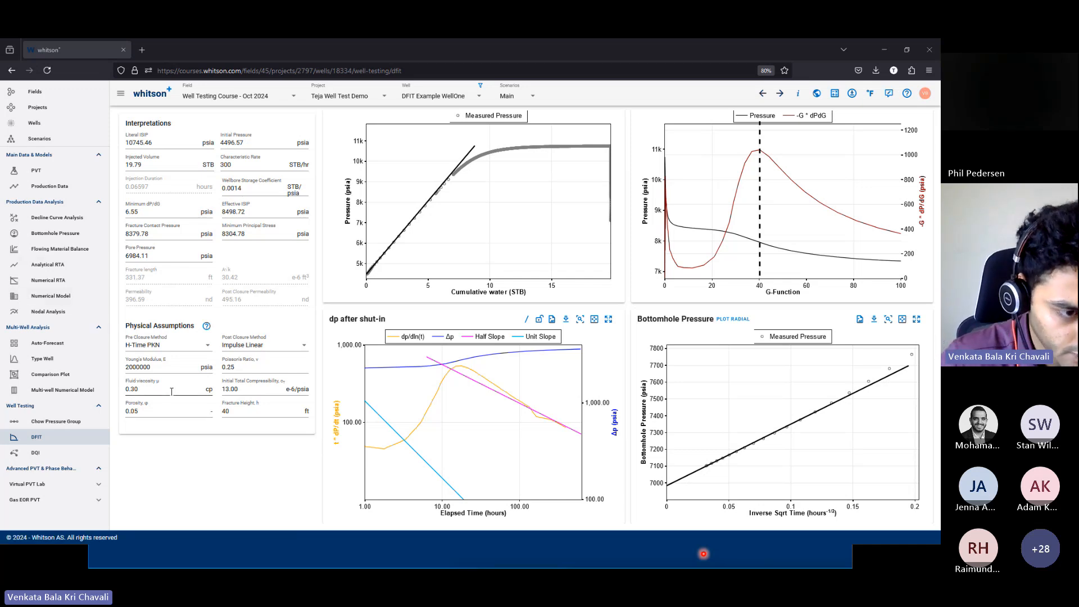
double_click(267, 392)
left_click(267, 391)
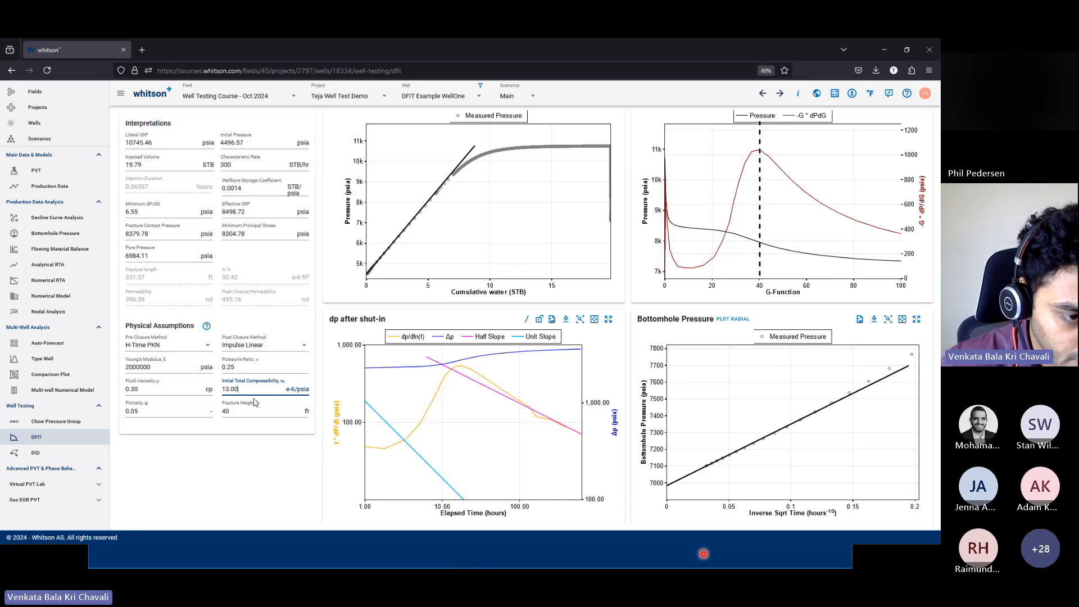
key("shift+Tab")
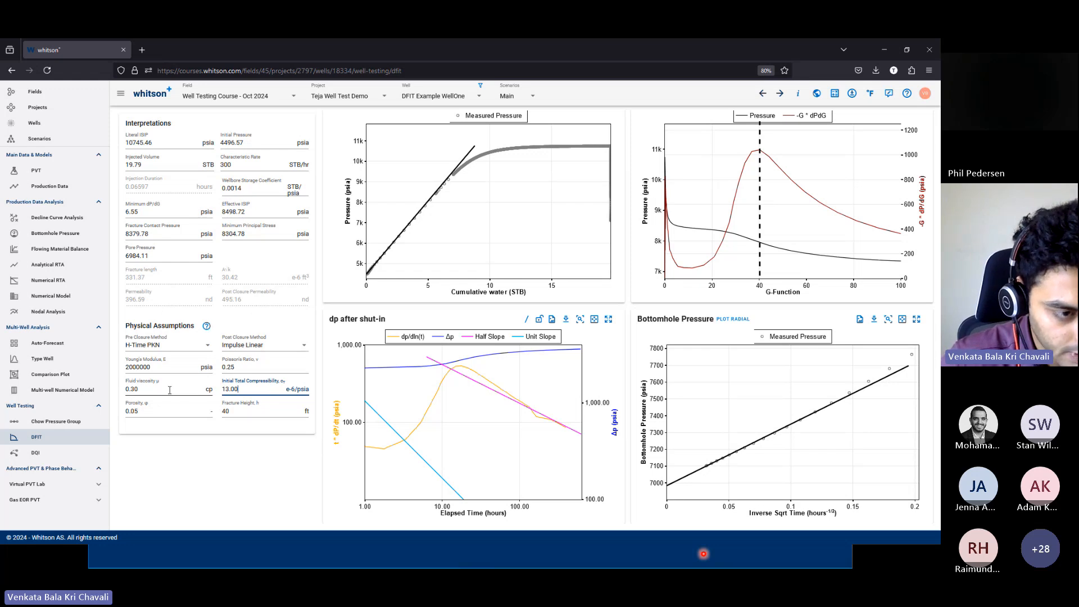
key("Tab")
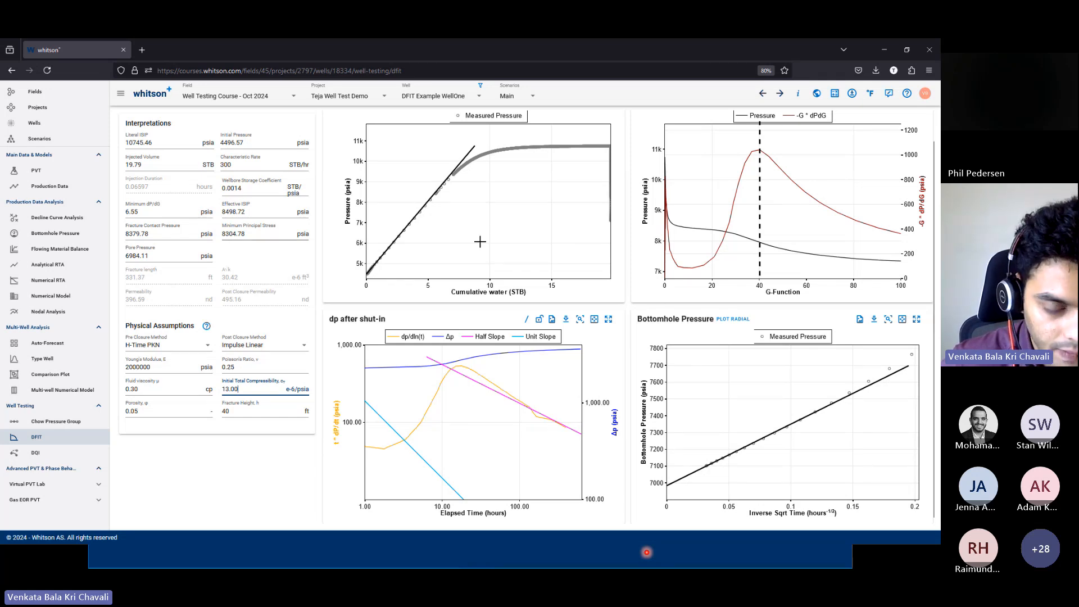
scroll(770, 149, "up", 1)
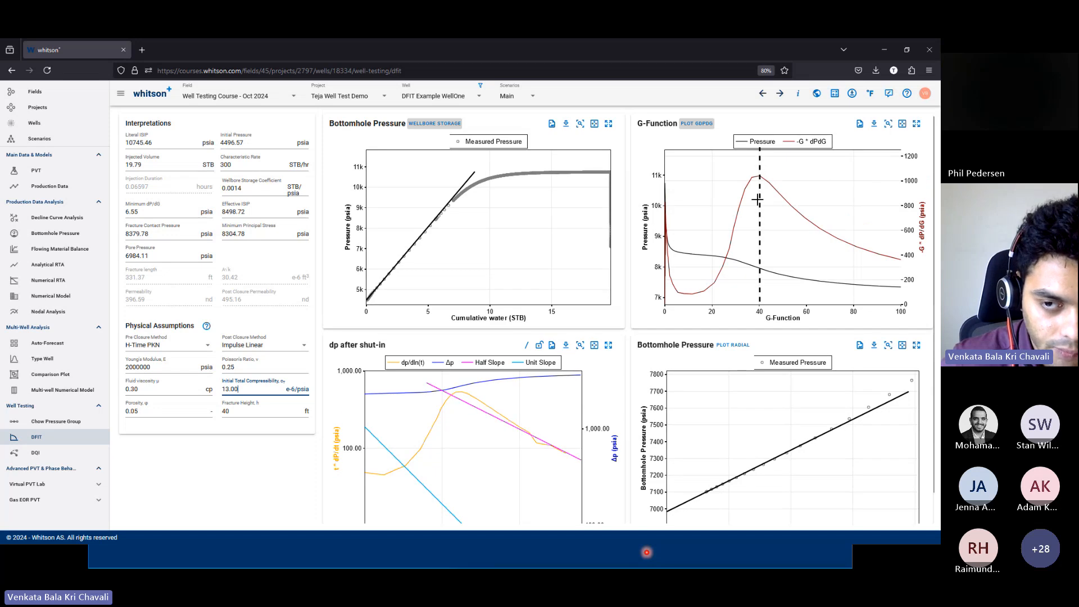
Switch the G-Function plot to the -dP/dG curve and check the injected volume and fracture height inputs
left_click(712, 274)
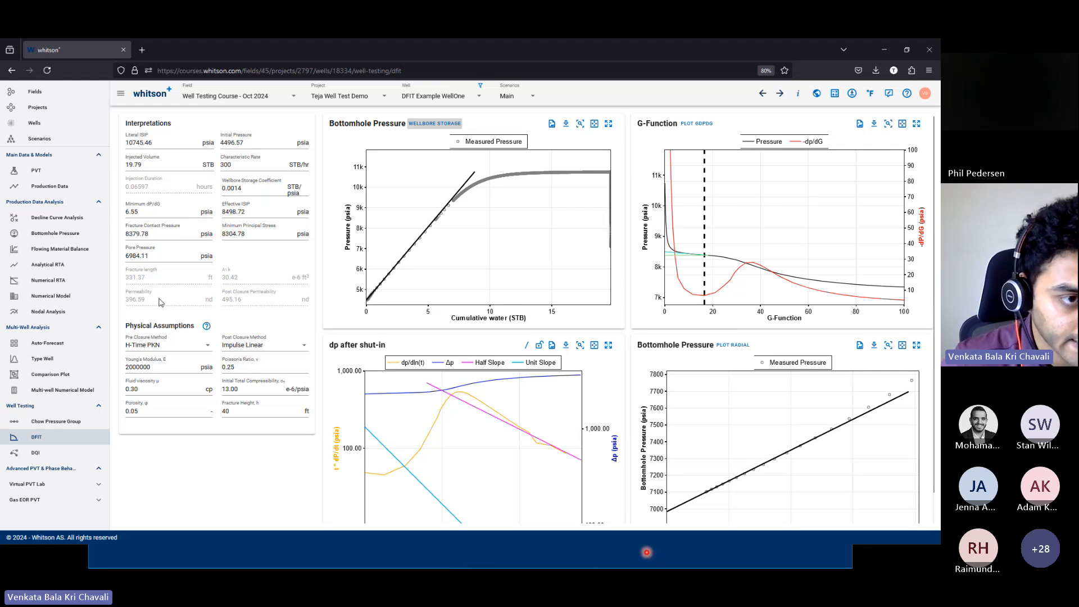
left_click_drag(143, 164, 119, 167)
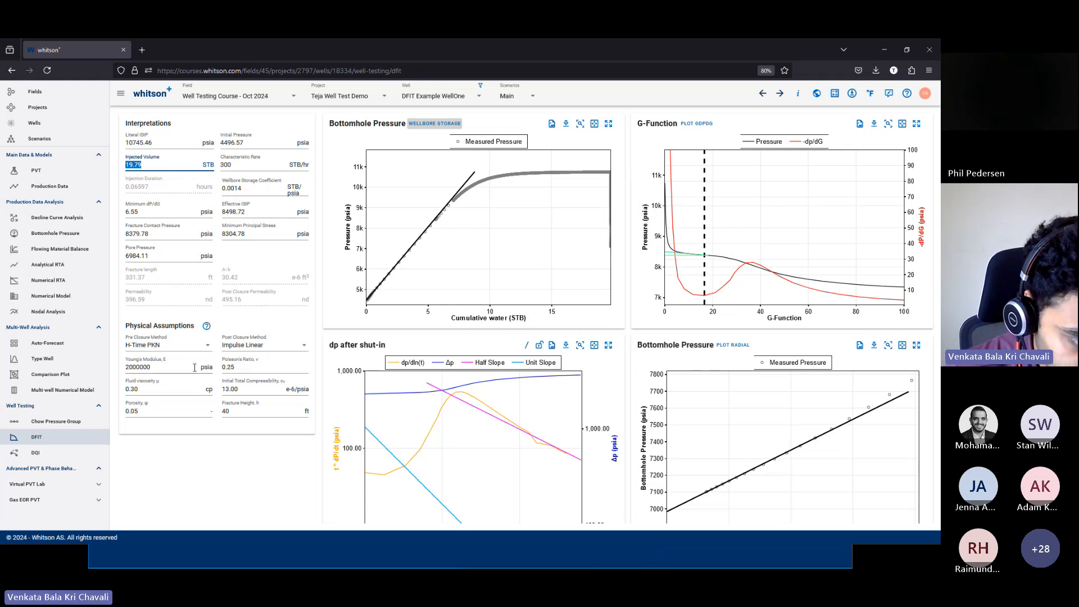
left_click(257, 412)
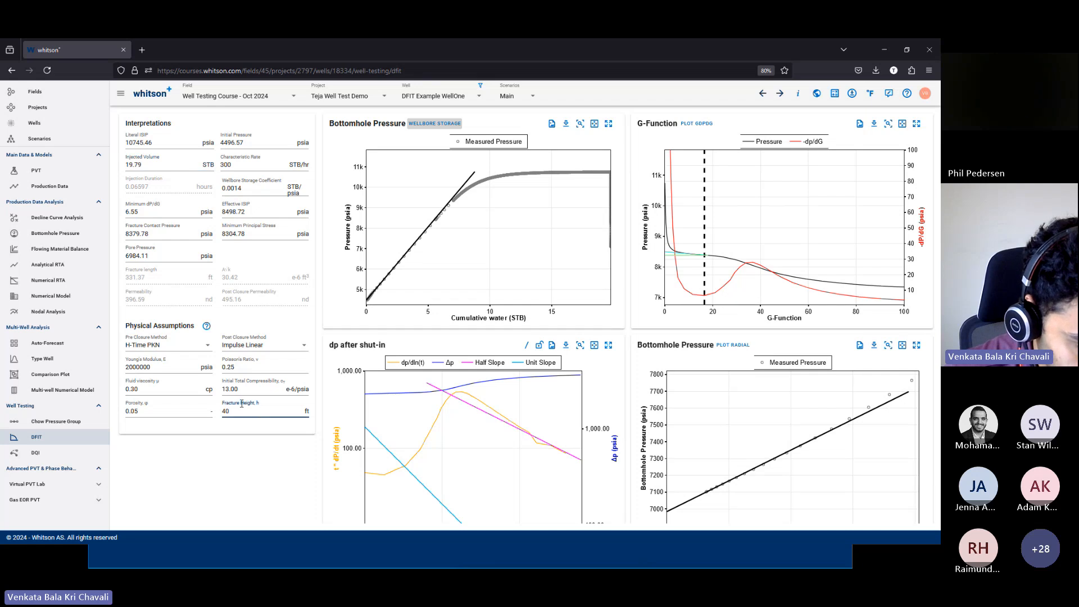
Set the pre-closure method to H-Time Radial and check the resulting fracture radius against the G-Function plot
left_click(168, 345)
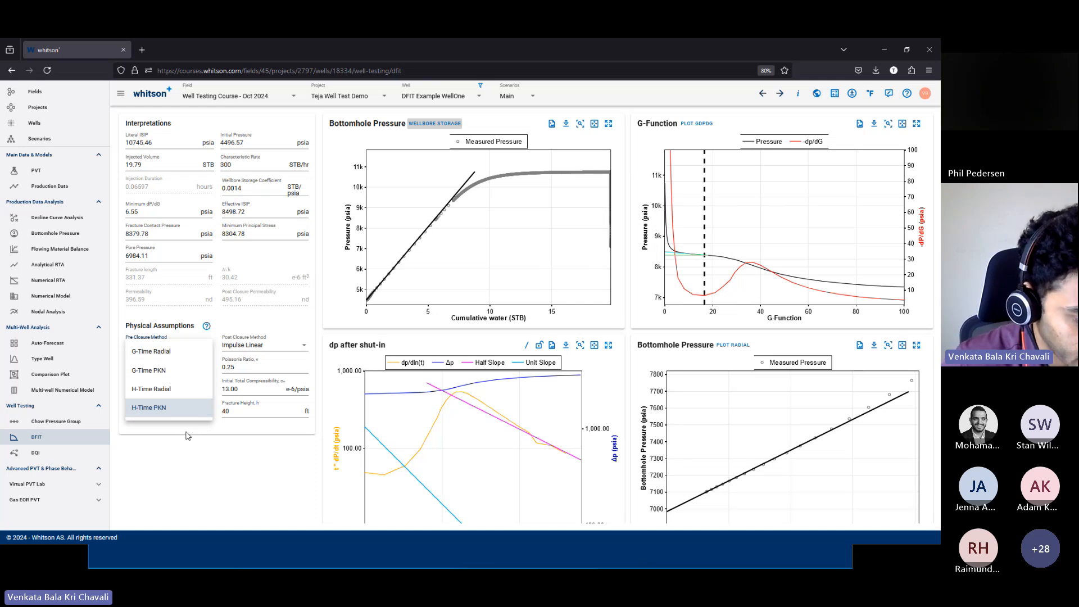
left_click(176, 393)
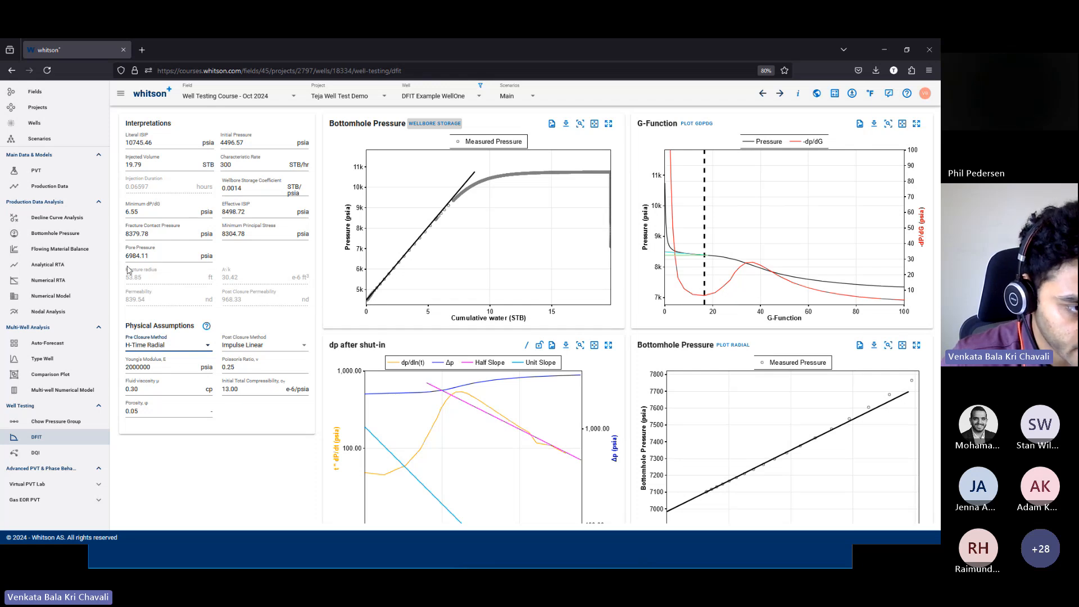
left_click(156, 268)
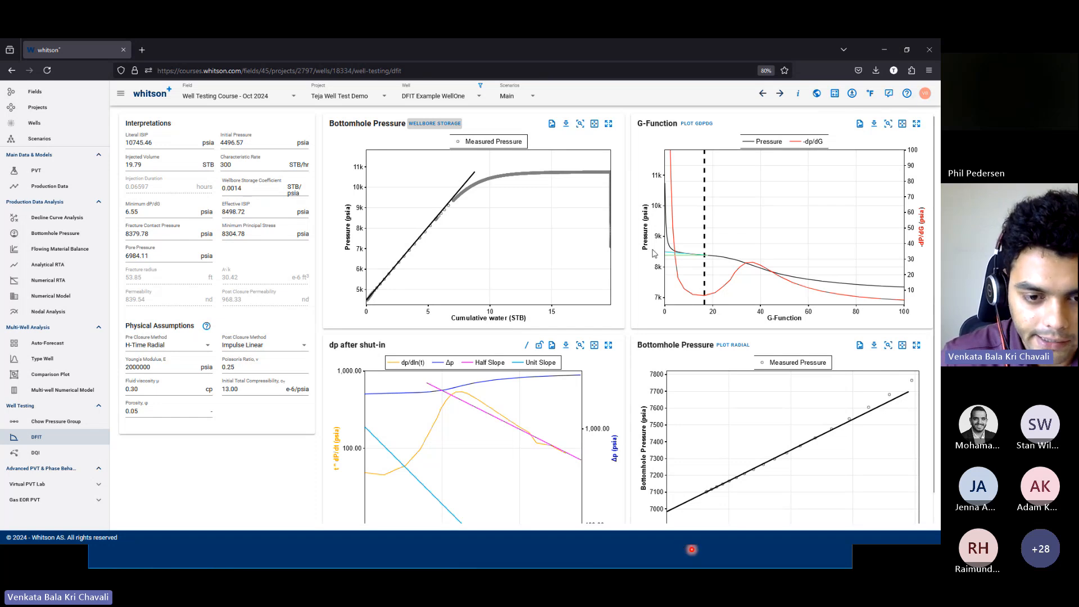
scroll(543, 330, "down", 1)
mouse_move(701, 271)
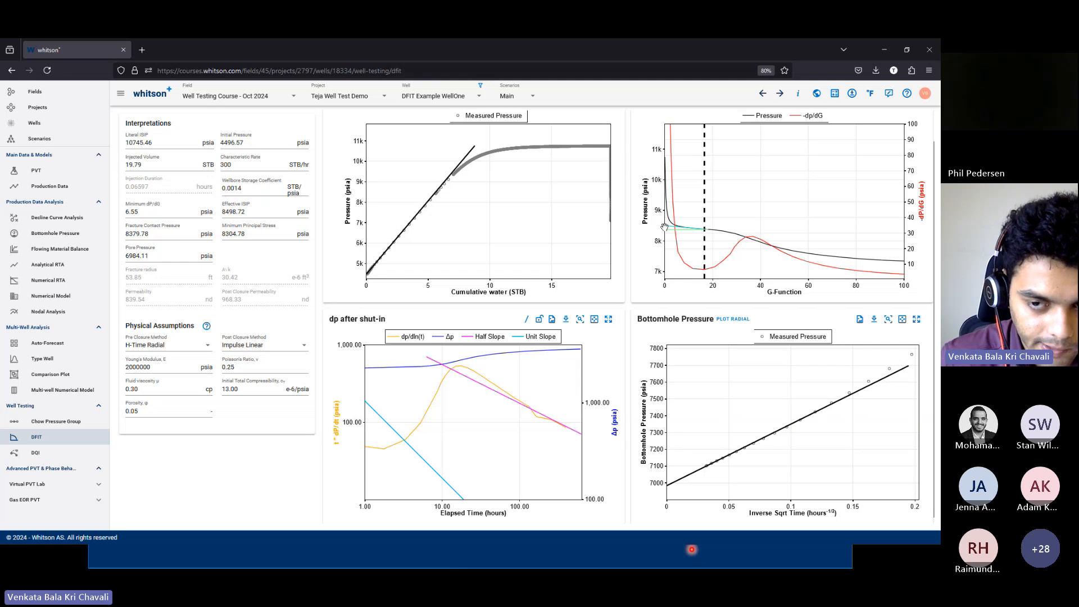
mouse_move(733, 233)
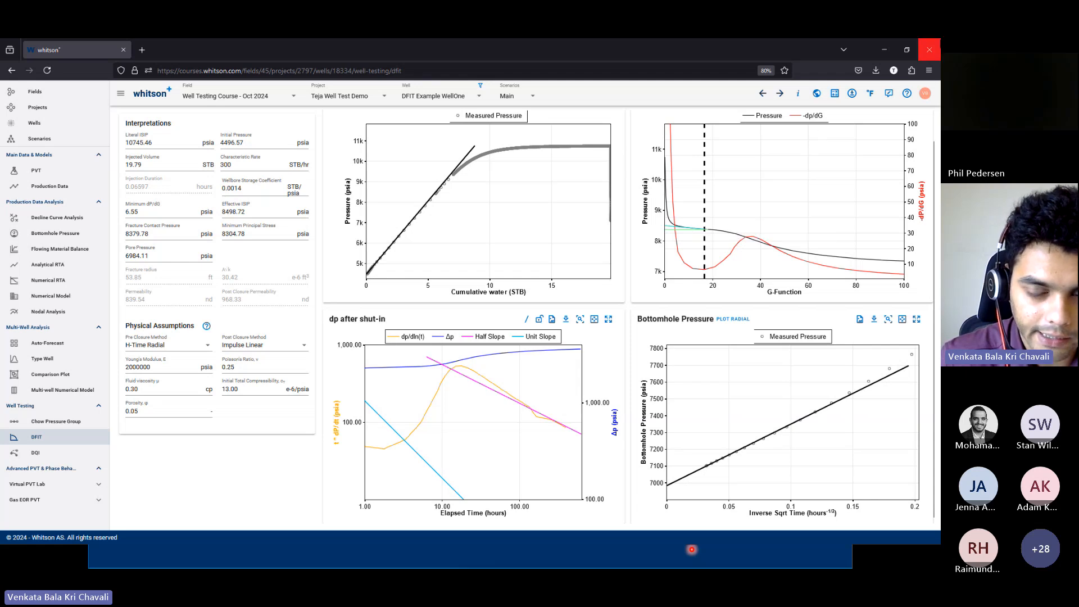
Open the user manual's DFIT page and review the G-function leakoff coefficient and mass balance equations for radial and PKN fractures
left_click(907, 92)
scroll(504, 378, "down", 20)
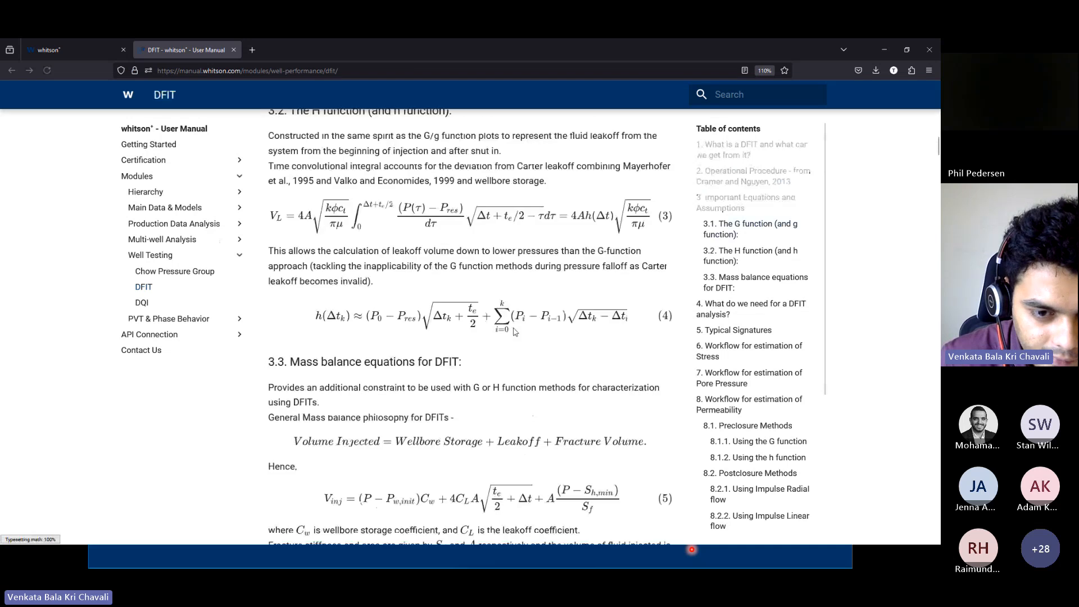
scroll(504, 378, "down", 20)
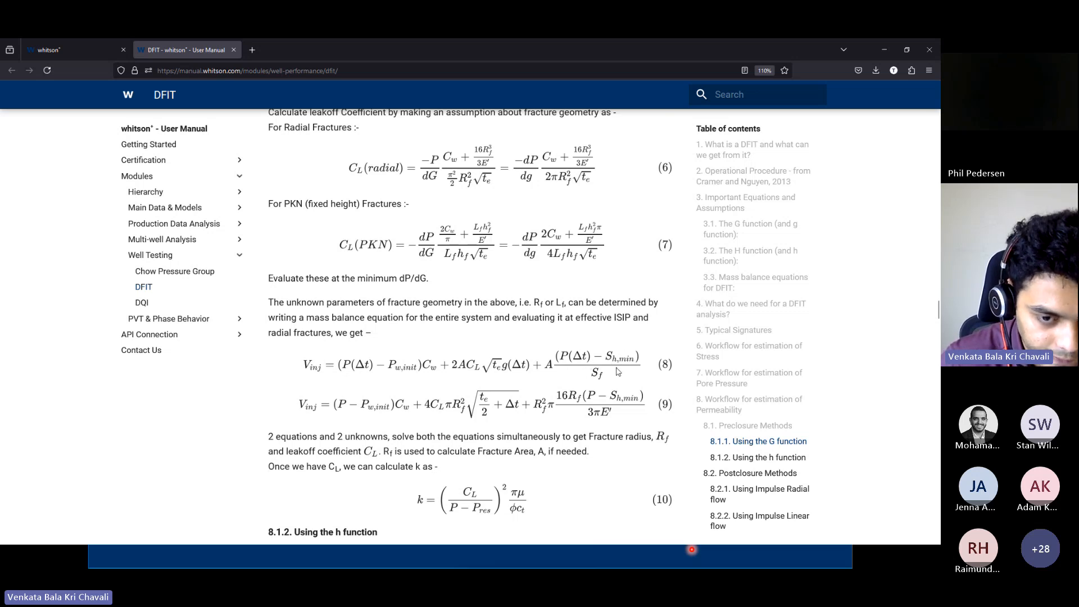
scroll(618, 368, "down", 4)
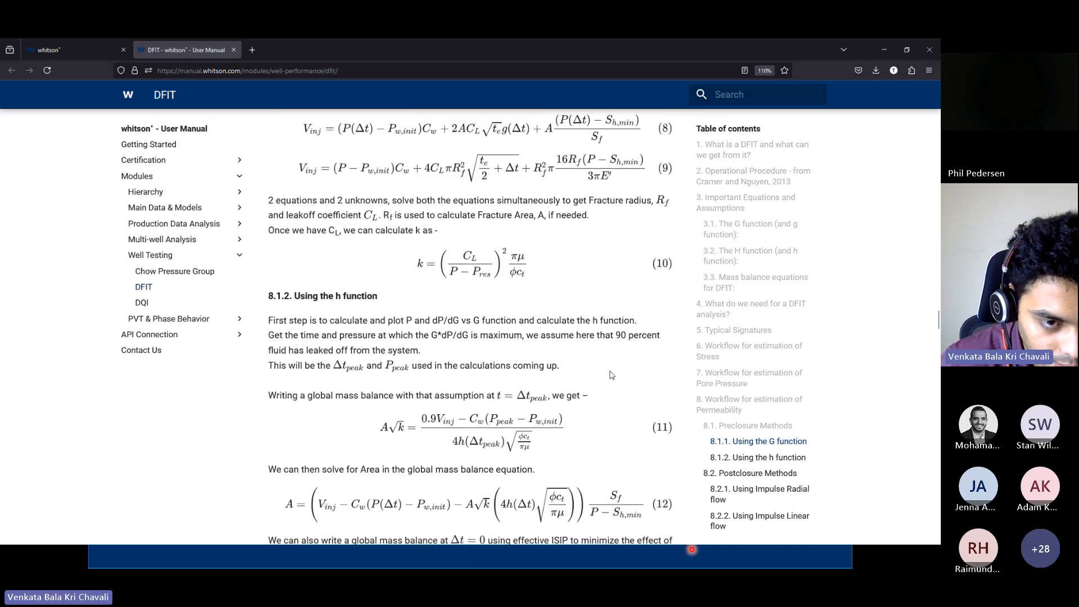
scroll(611, 375, "down", 4)
scroll(517, 349, "up", 12)
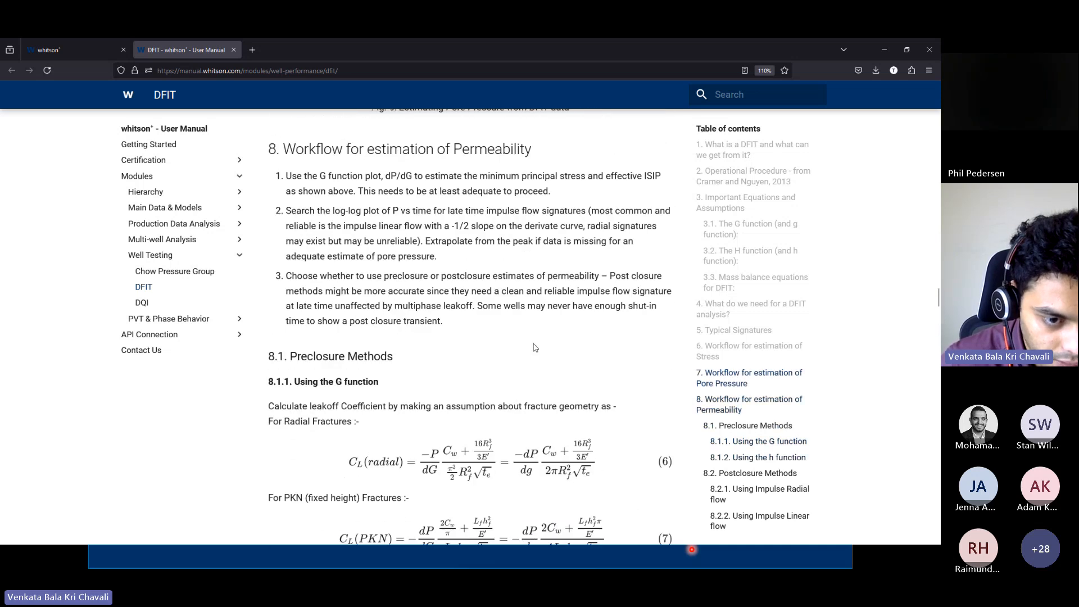
scroll(478, 262, "down", 4)
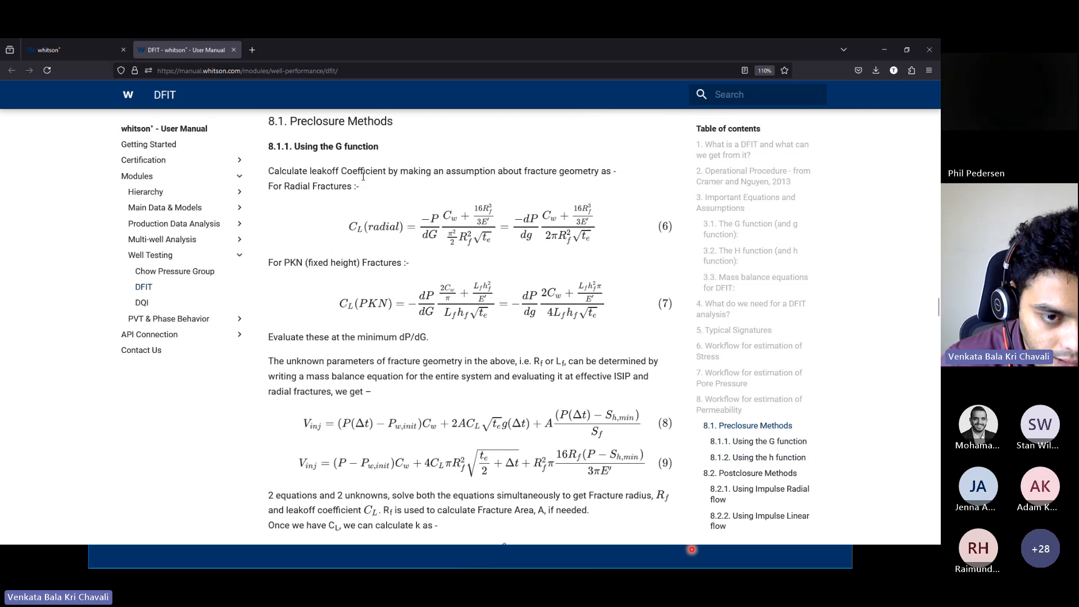
scroll(450, 213, "down", 4)
scroll(523, 246, "up", 4)
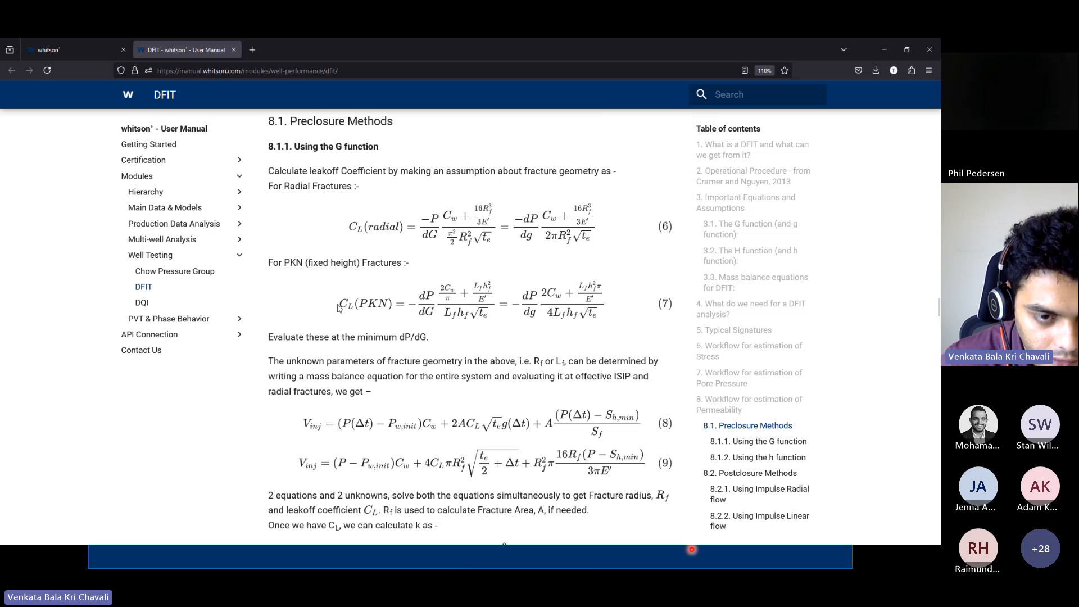
Review the manual's h-function equations for radial and PKN fracture geometry and return to the DFIT analysis
scroll(392, 312, "down", 10)
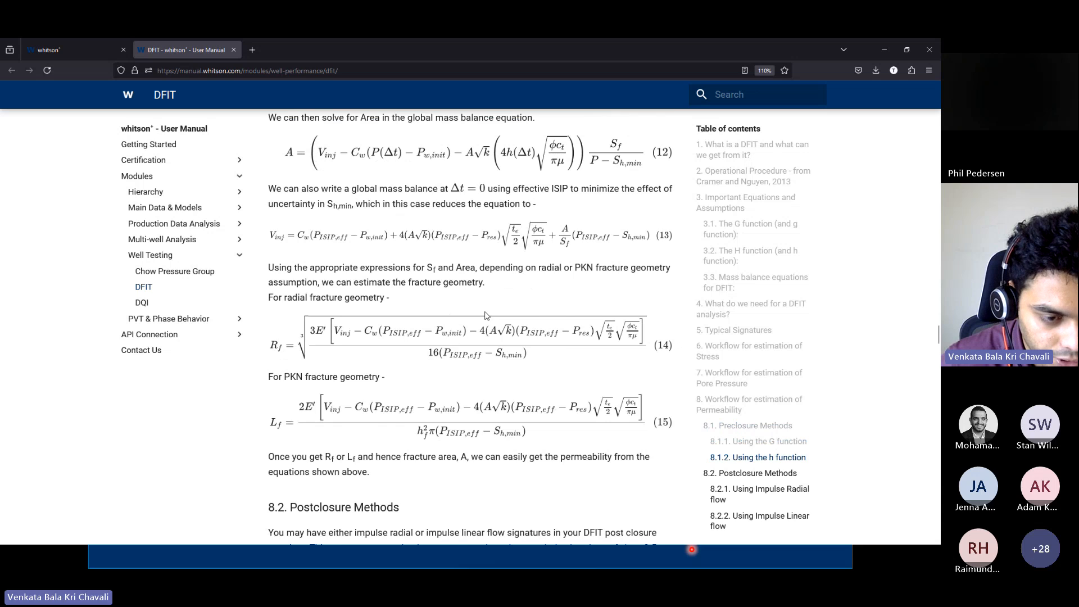
scroll(487, 315, "down", 4)
scroll(530, 326, "up", 6)
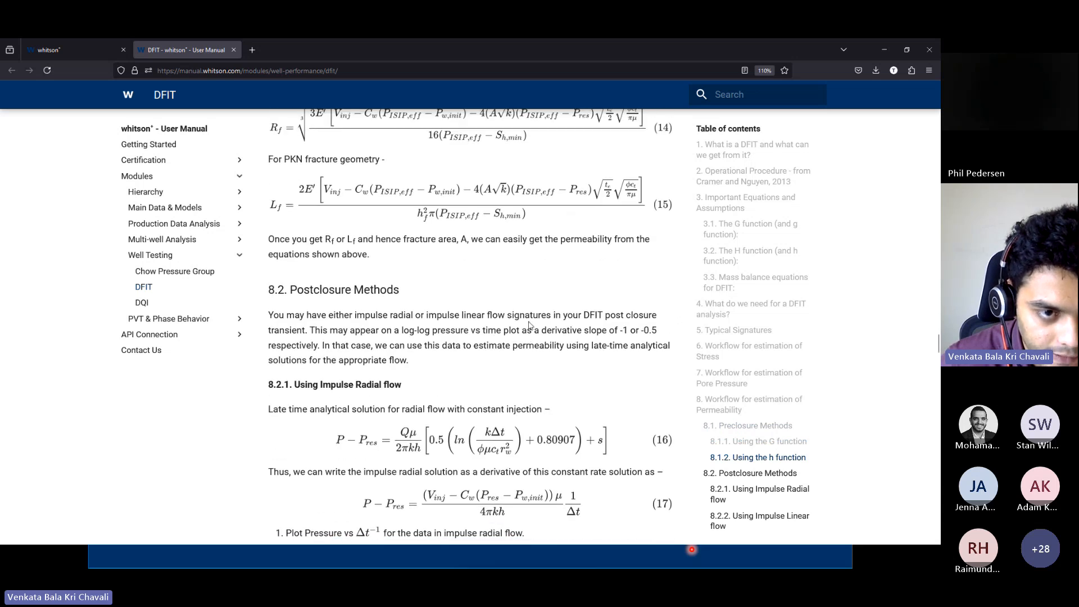
scroll(555, 345, "down", 6)
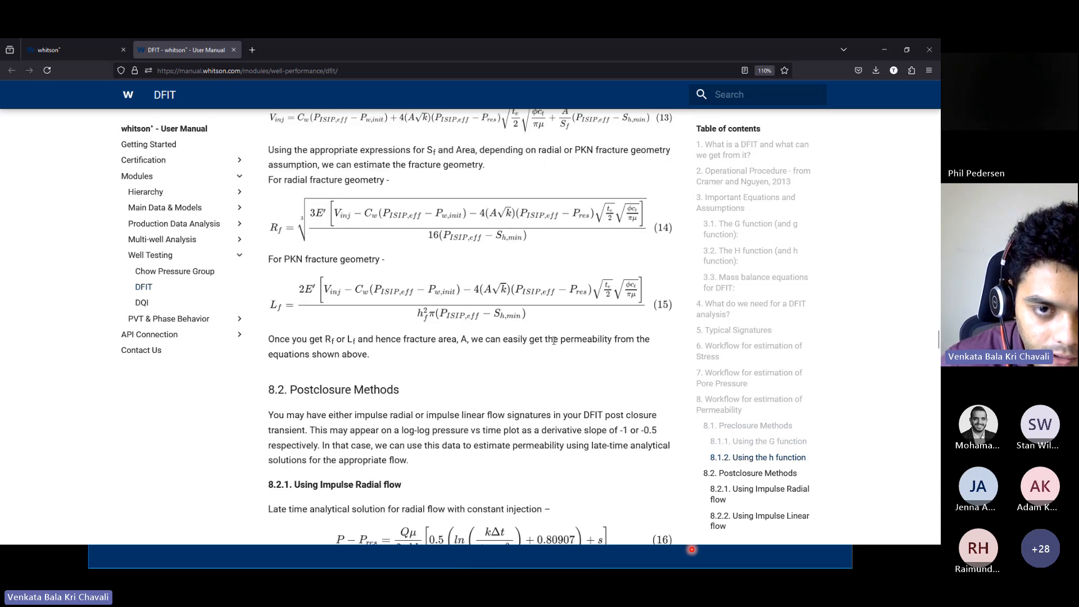
scroll(472, 248, "up", 10)
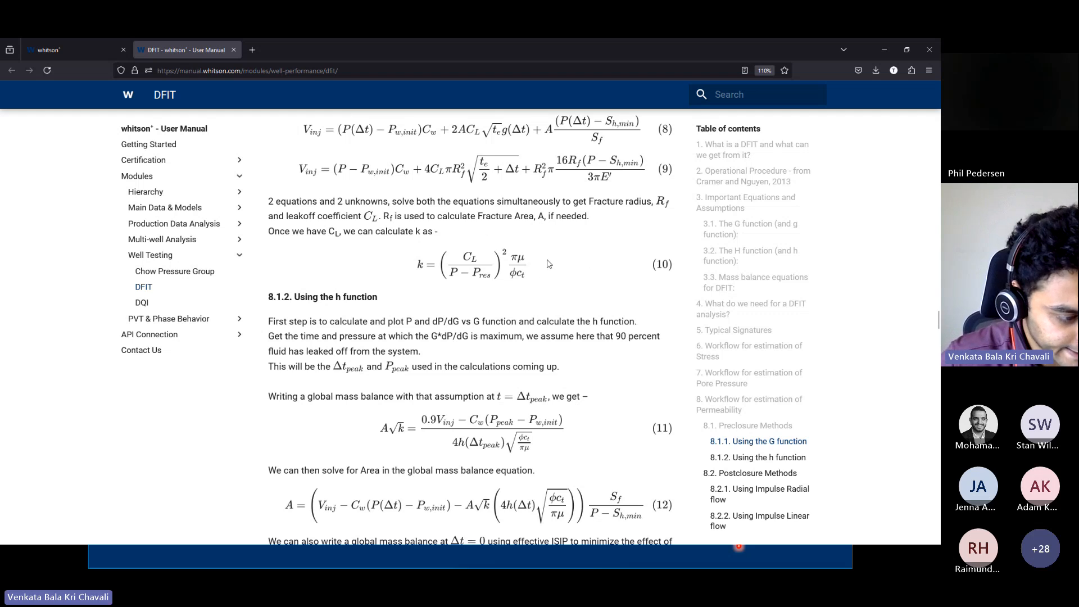
left_click(71, 50)
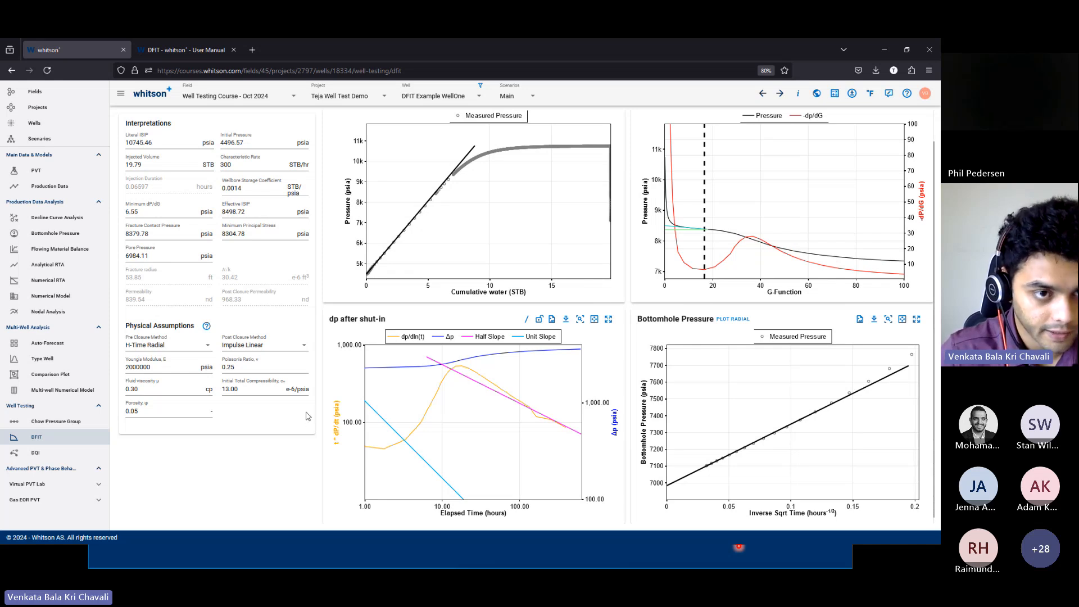
scroll(428, 265, "up", 1)
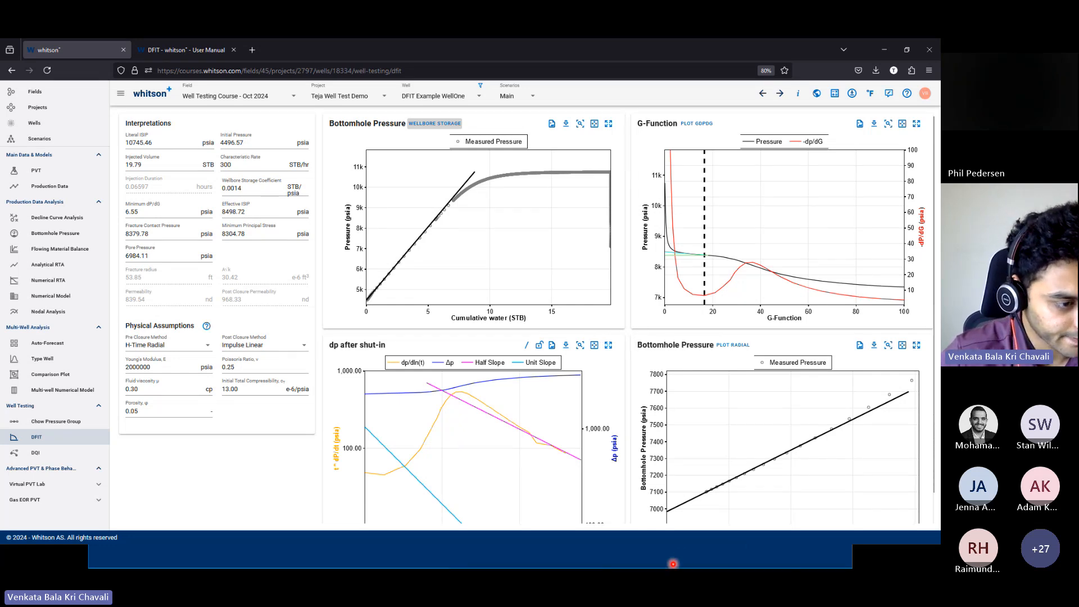
left_click(673, 564)
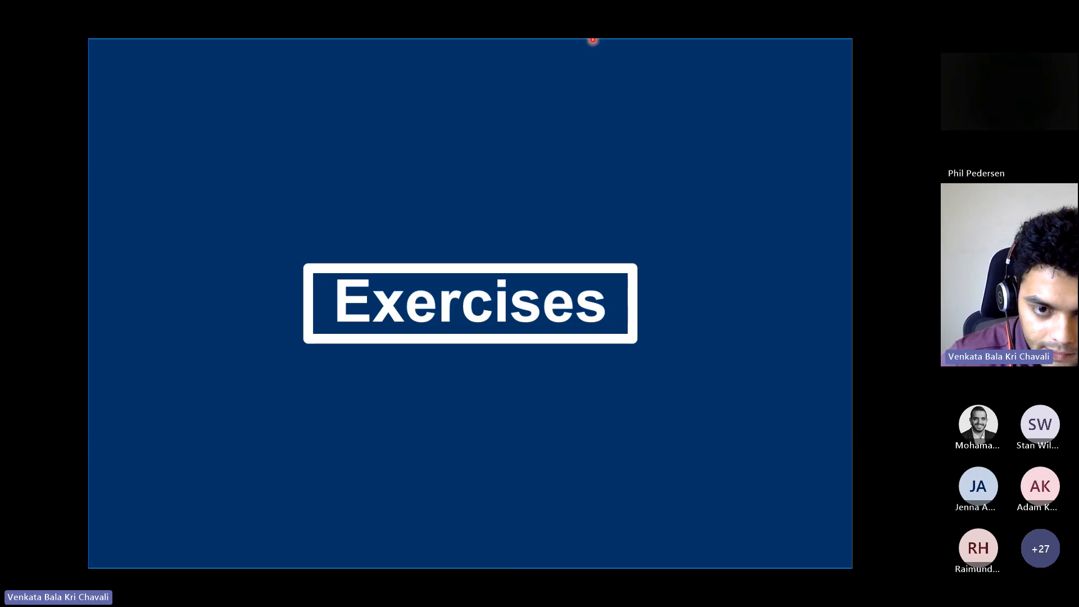
key("Right")
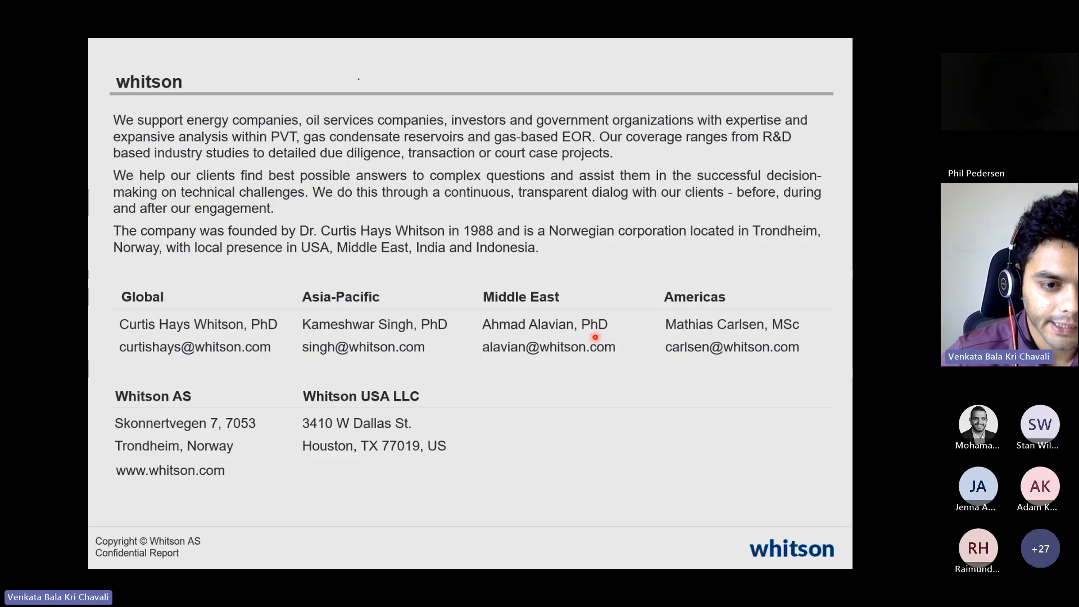